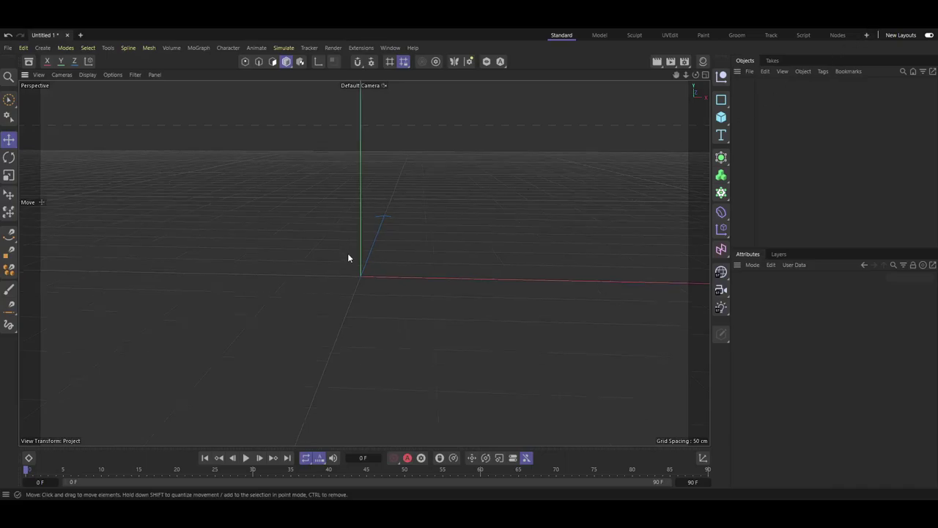
Create a Text Spline reading '2', aligned Middle, in a bold rounded display font
{"action": "left_click_drag", "start_coordinate": [347, 253], "coordinate": [346, 253], "text": "alt"}
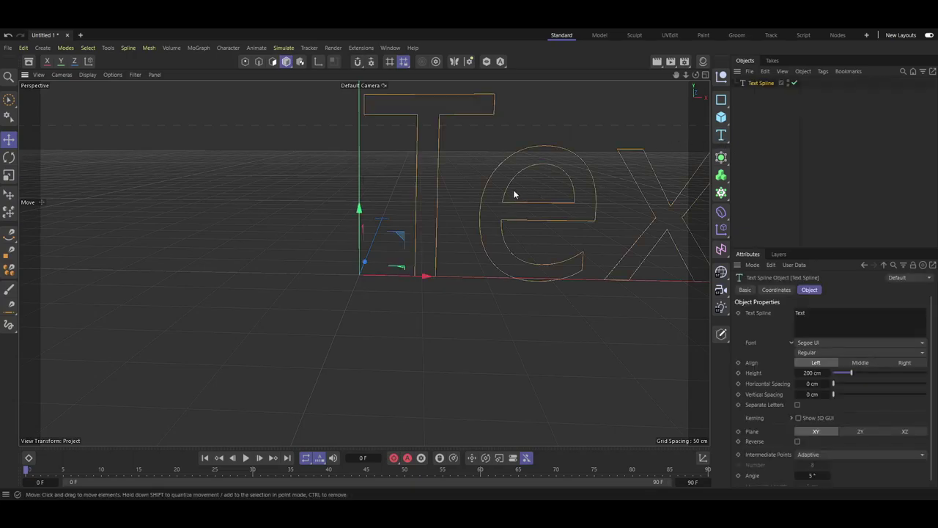
{"action": "double_click", "coordinate": [800, 313]}
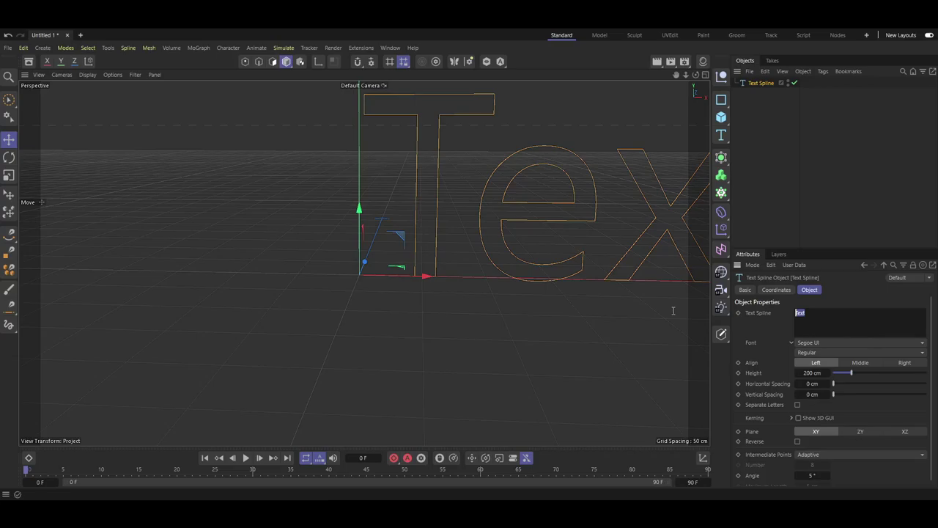
{"action": "type", "text": "3"}
{"action": "left_click", "coordinate": [861, 363]}
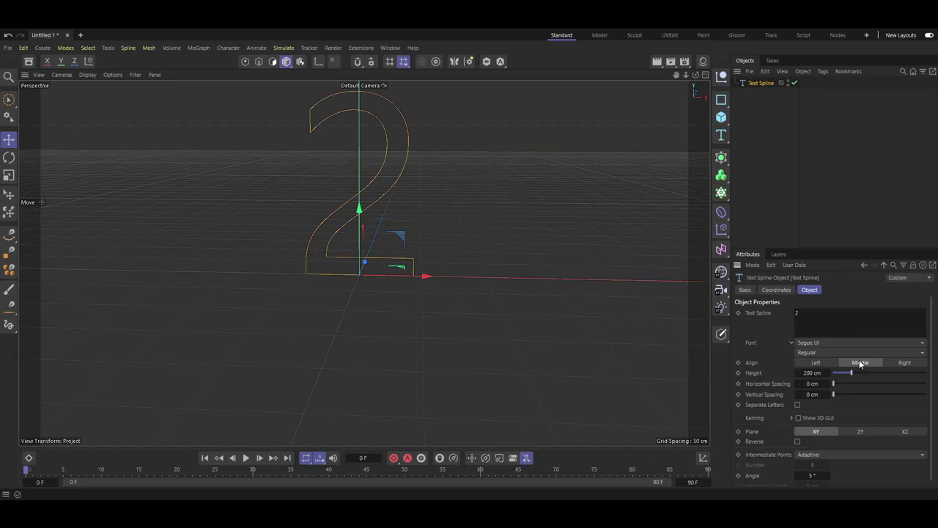
{"action": "double_click", "coordinate": [797, 313]}
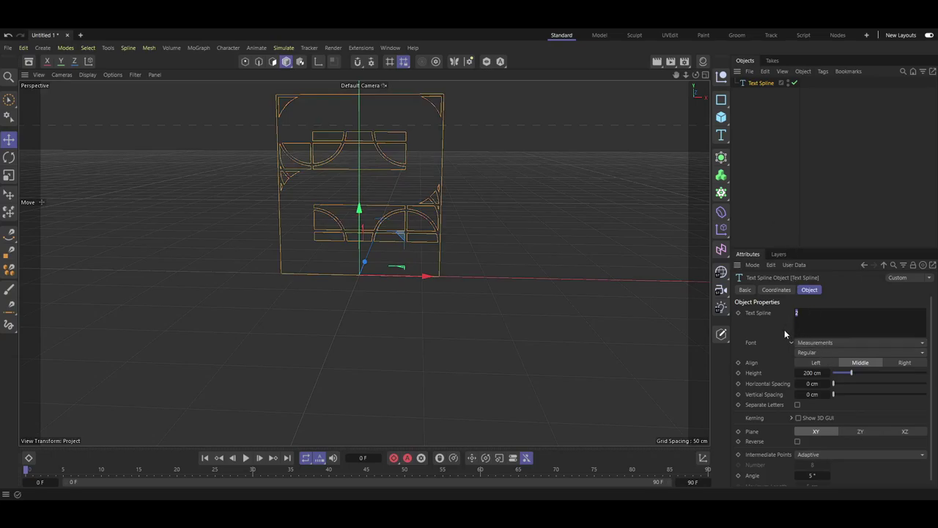
{"action": "key", "text": "Up"}
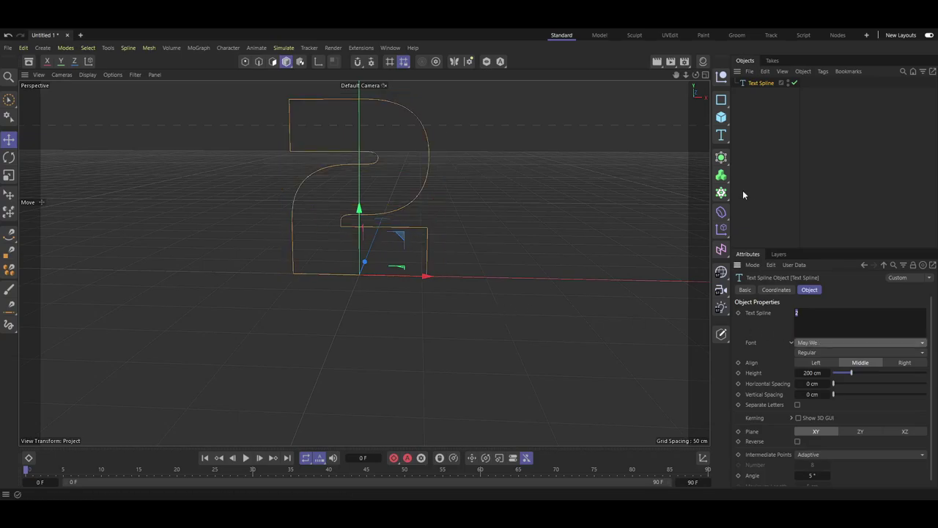
Add a Rectangle spline and scale it down to about 32%
{"action": "left_click", "coordinate": [723, 101]}
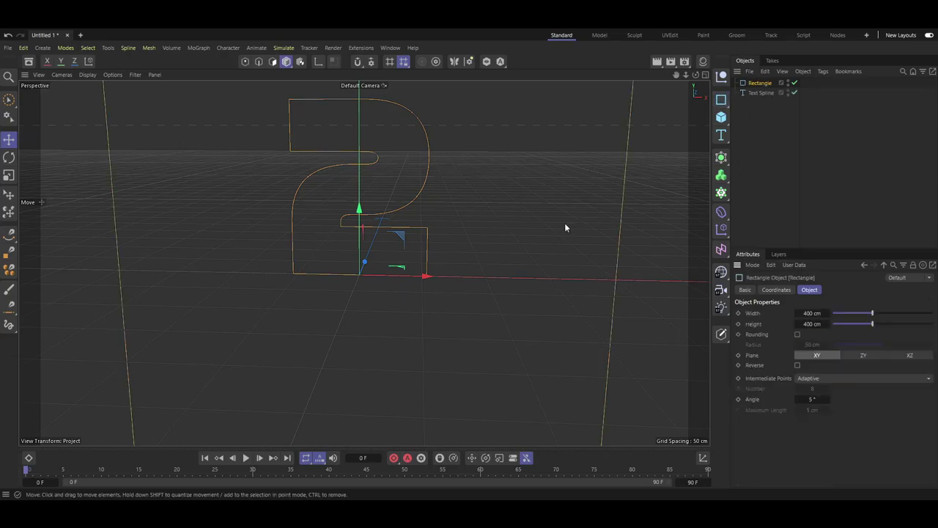
{"action": "left_click", "coordinate": [9, 174]}
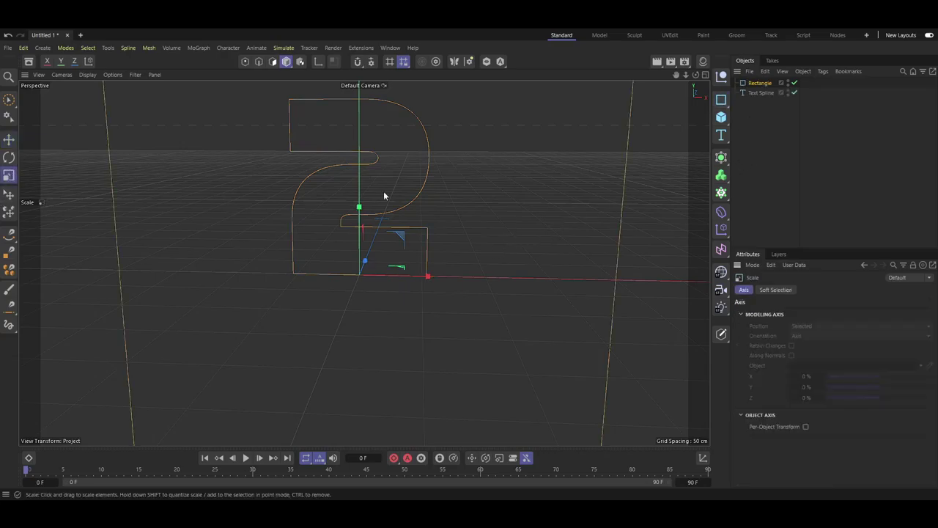
{"action": "left_click_drag", "start_coordinate": [405, 233], "coordinate": [368, 262]}
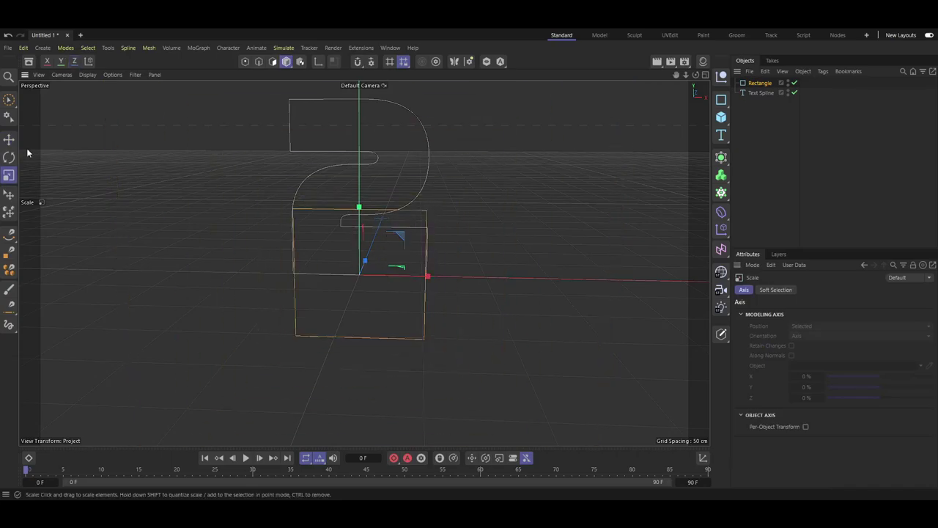
Move the rectangle right and down over the base of the 2
{"action": "left_click", "coordinate": [10, 139]}
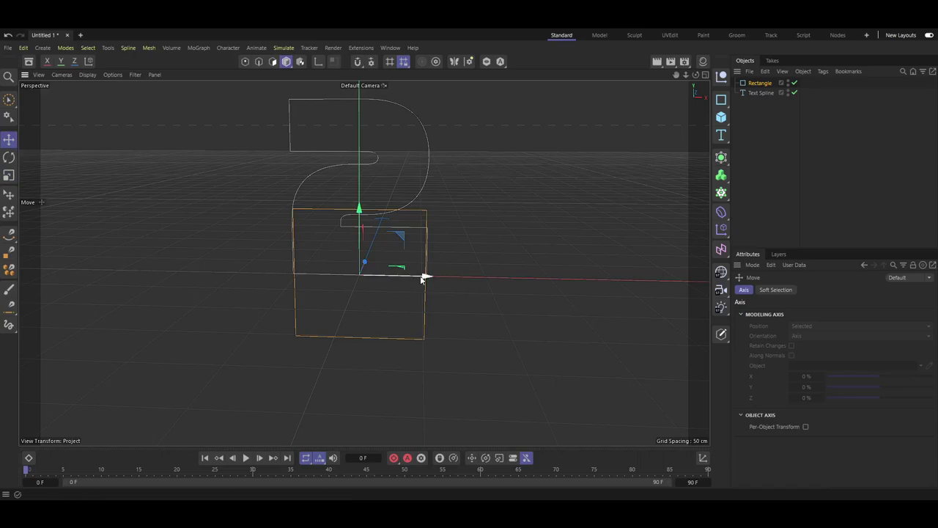
{"action": "mouse_move", "coordinate": [425, 278]}
{"action": "left_mouse_down"}
{"action": "mouse_move", "coordinate": [480, 279]}
{"action": "mouse_move", "coordinate": [470, 281]}
{"action": "left_mouse_up"}
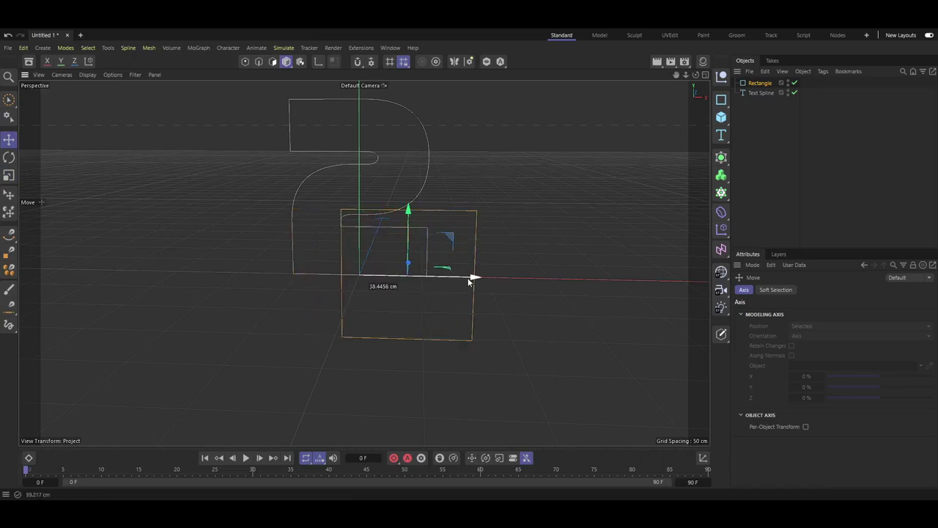
{"action": "scroll", "coordinate": [370, 242], "scroll_direction": "up", "scroll_amount": 3}
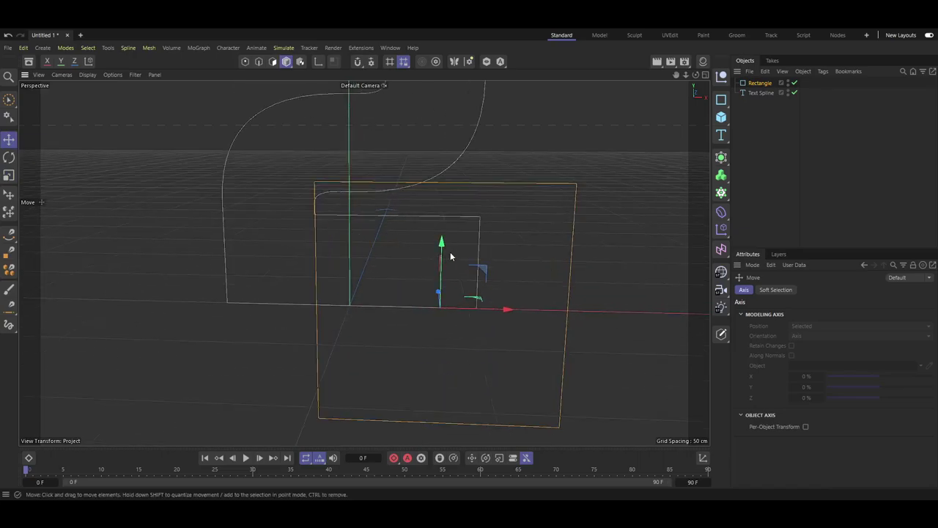
{"action": "left_click_drag", "start_coordinate": [446, 250], "coordinate": [449, 276]}
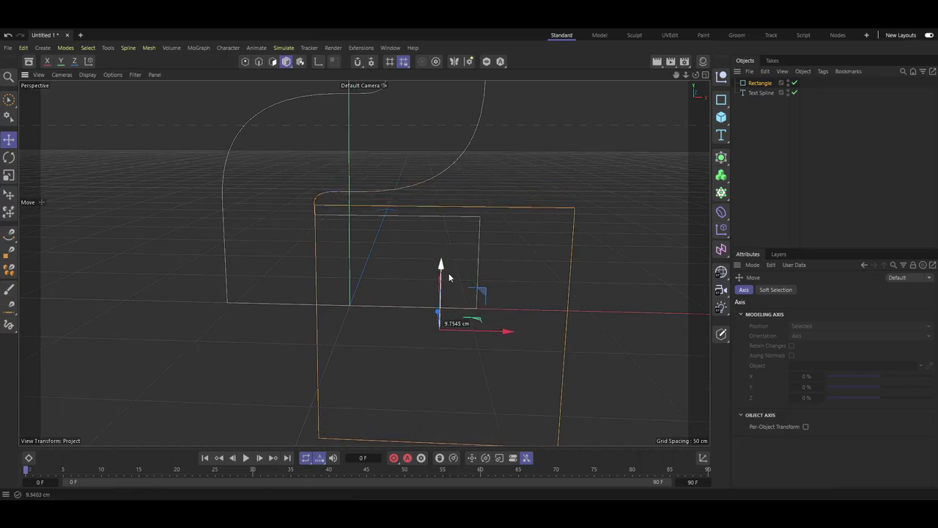
In the Front view, nudge the rectangle slightly left to align it with the 2
{"action": "middle_click", "coordinate": [554, 186]}
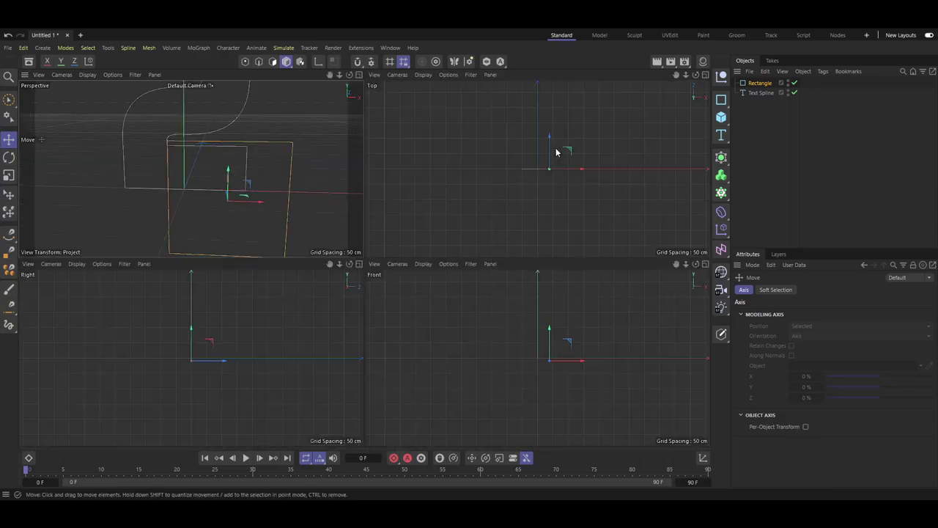
{"action": "scroll", "coordinate": [437, 279], "scroll_direction": "up", "scroll_amount": 2}
{"action": "scroll", "coordinate": [448, 331], "scroll_direction": "up", "scroll_amount": 2}
{"action": "scroll", "coordinate": [469, 342], "scroll_direction": "down", "scroll_amount": 1}
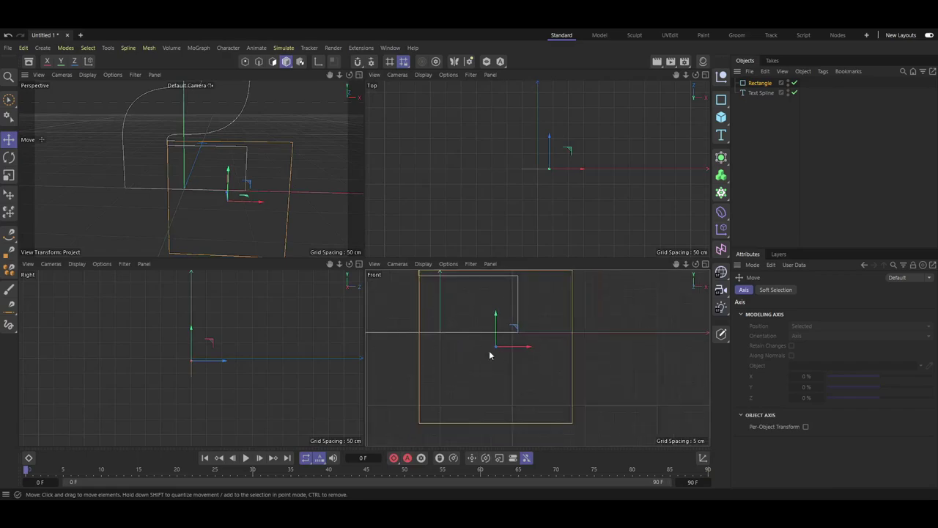
{"action": "scroll", "coordinate": [493, 346], "scroll_direction": "down", "scroll_amount": 1}
{"action": "middle_click", "coordinate": [497, 337]}
{"action": "scroll", "coordinate": [100, 116], "scroll_direction": "up", "scroll_amount": 2}
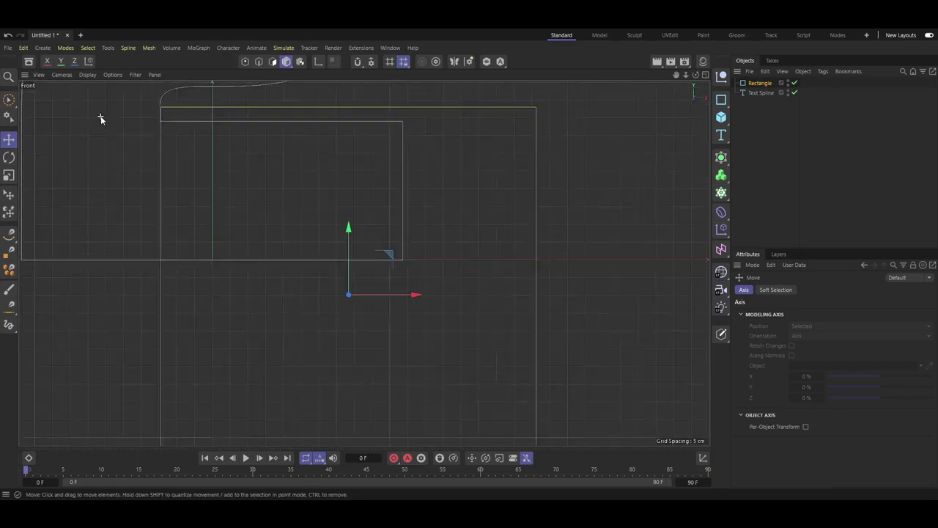
{"action": "scroll", "coordinate": [125, 101], "scroll_direction": "up", "scroll_amount": 2}
{"action": "scroll", "coordinate": [154, 113], "scroll_direction": "up", "scroll_amount": 2}
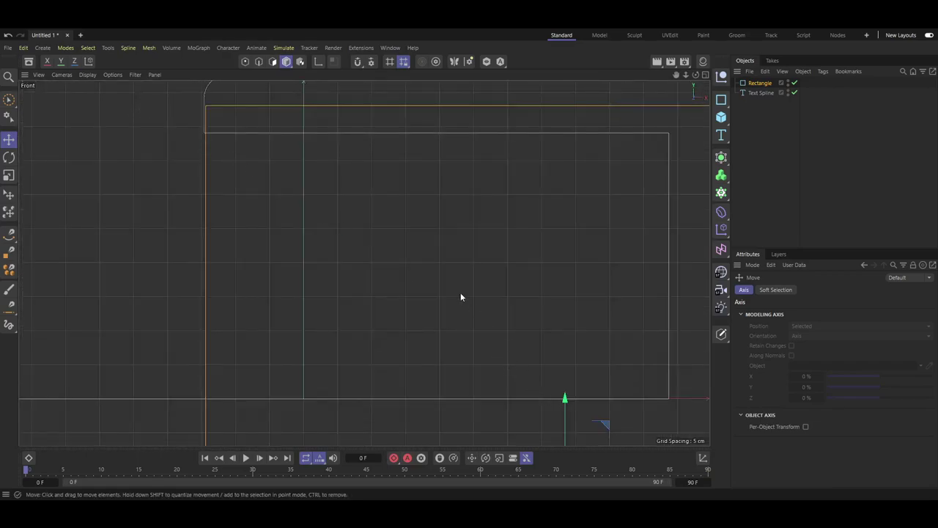
{"action": "scroll", "coordinate": [456, 287], "scroll_direction": "down", "scroll_amount": 1}
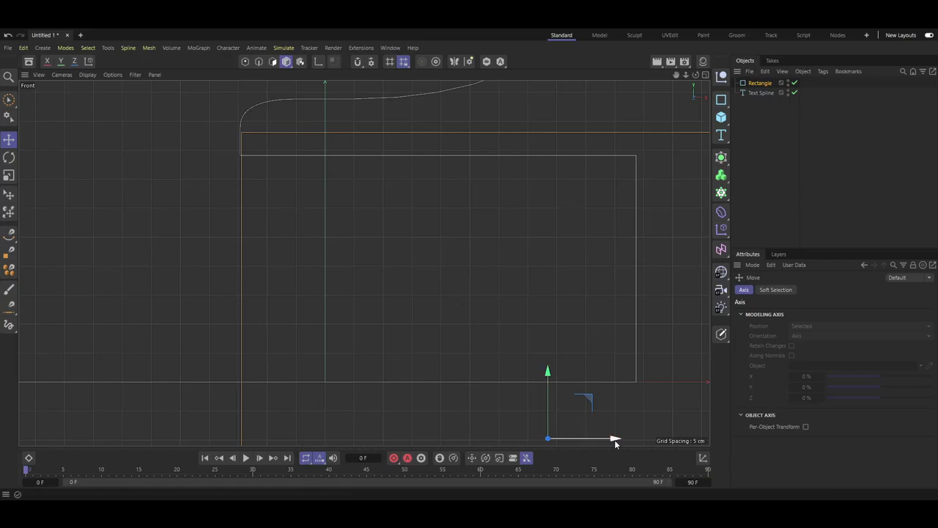
{"action": "left_click_drag", "start_coordinate": [616, 443], "coordinate": [615, 443]}
Orbit the Perspective view to check the rectangle's placement over the 2
{"action": "middle_click", "coordinate": [459, 318]}
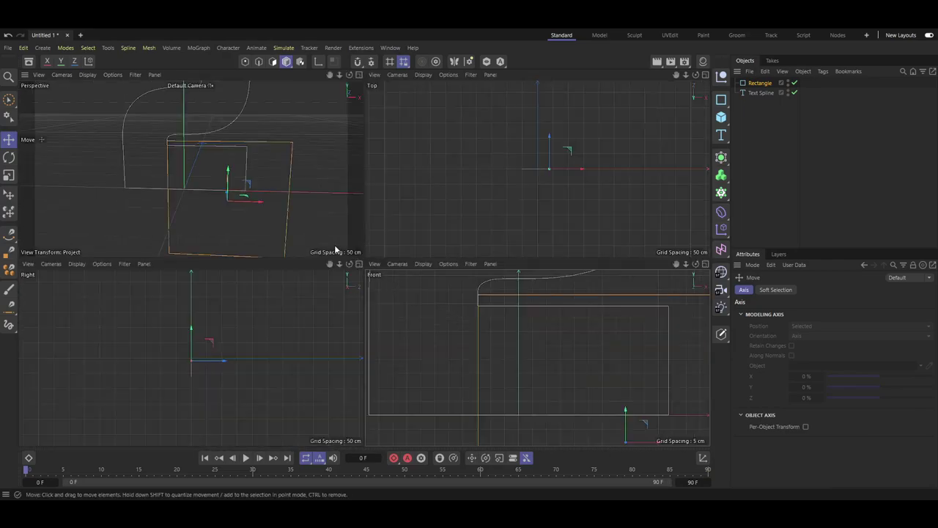
{"action": "middle_click", "coordinate": [273, 119]}
{"action": "scroll", "coordinate": [277, 256], "scroll_direction": "down", "scroll_amount": 1}
{"action": "scroll", "coordinate": [323, 275], "scroll_direction": "down", "scroll_amount": 2}
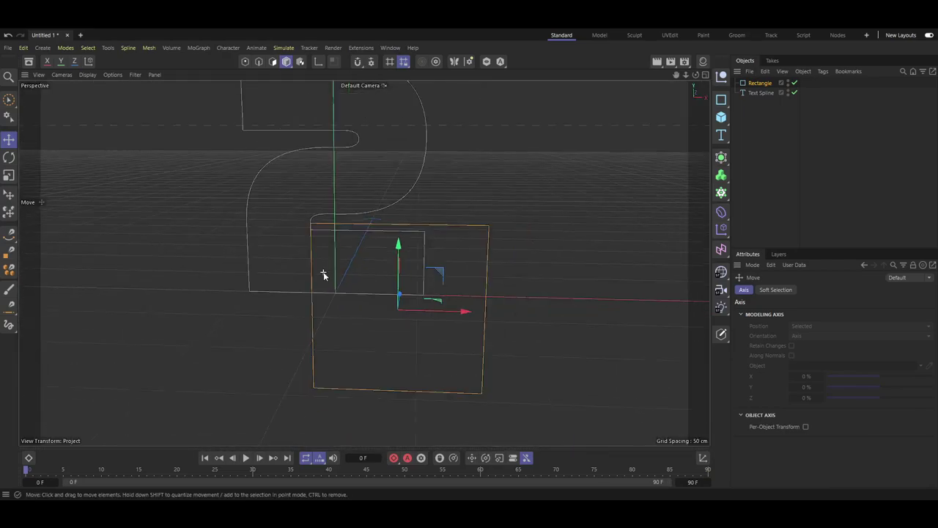
{"action": "left_click_drag", "start_coordinate": [534, 206], "coordinate": [462, 208], "text": "alt"}
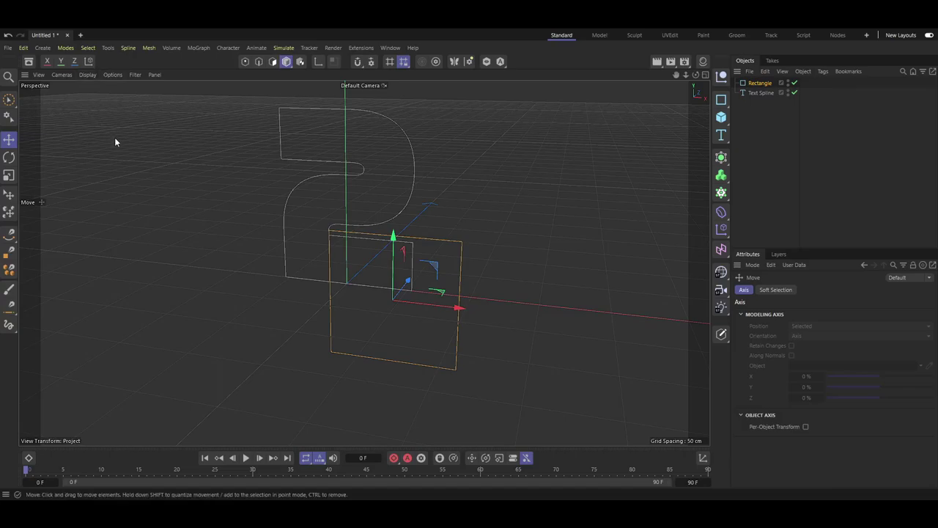
{"action": "left_click_drag", "start_coordinate": [221, 175], "coordinate": [272, 242], "text": "alt"}
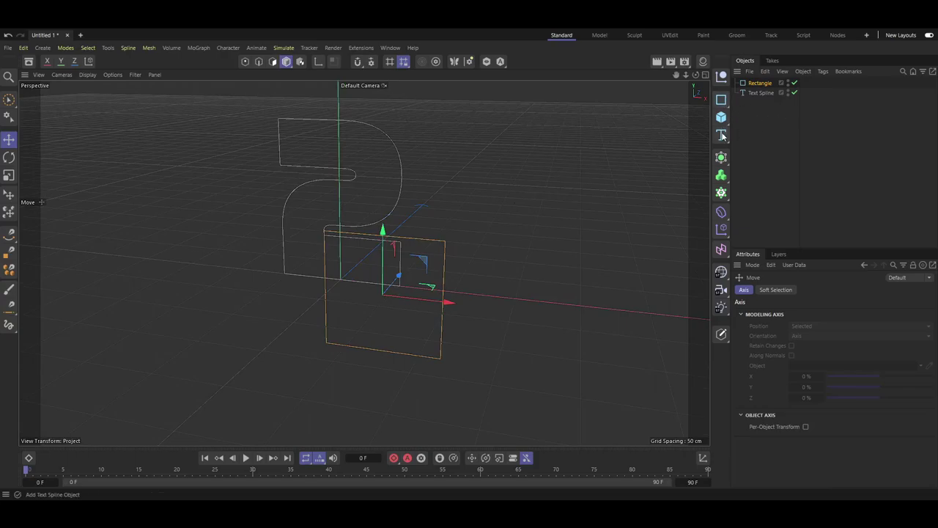
Add a Spline Mask and place the Rectangle and Text Spline inside it
{"action": "left_click", "coordinate": [722, 156]}
{"action": "left_click", "coordinate": [760, 92]}
{"action": "left_click", "coordinate": [761, 103], "text": "shift"}
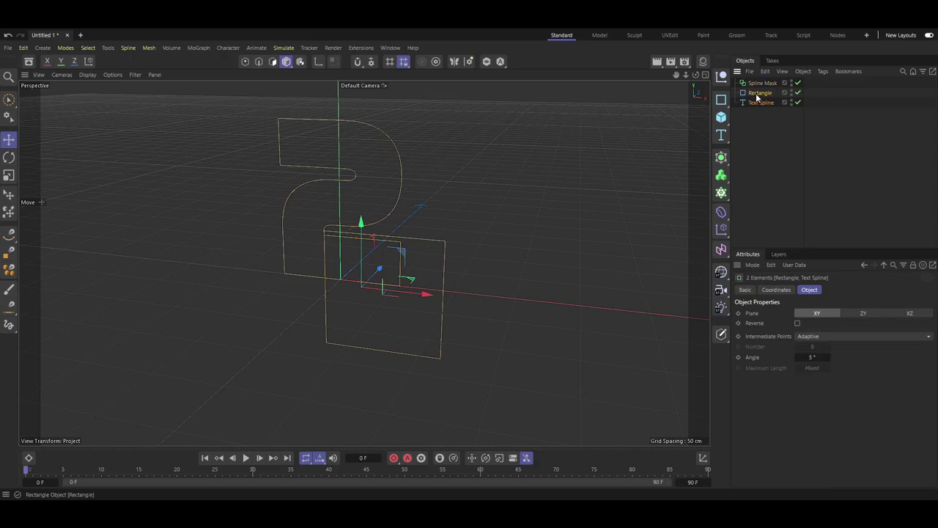
{"action": "left_click_drag", "start_coordinate": [761, 103], "coordinate": [755, 84]}
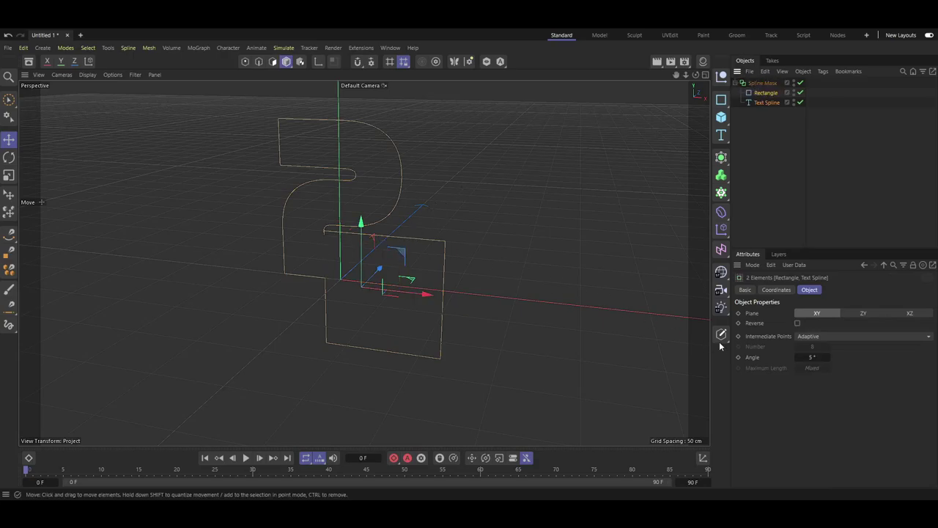
{"action": "scroll", "coordinate": [285, 235], "scroll_direction": "up", "scroll_amount": 1}
{"action": "scroll", "coordinate": [285, 236], "scroll_direction": "up", "scroll_amount": 2}
{"action": "scroll", "coordinate": [335, 237], "scroll_direction": "up", "scroll_amount": 2}
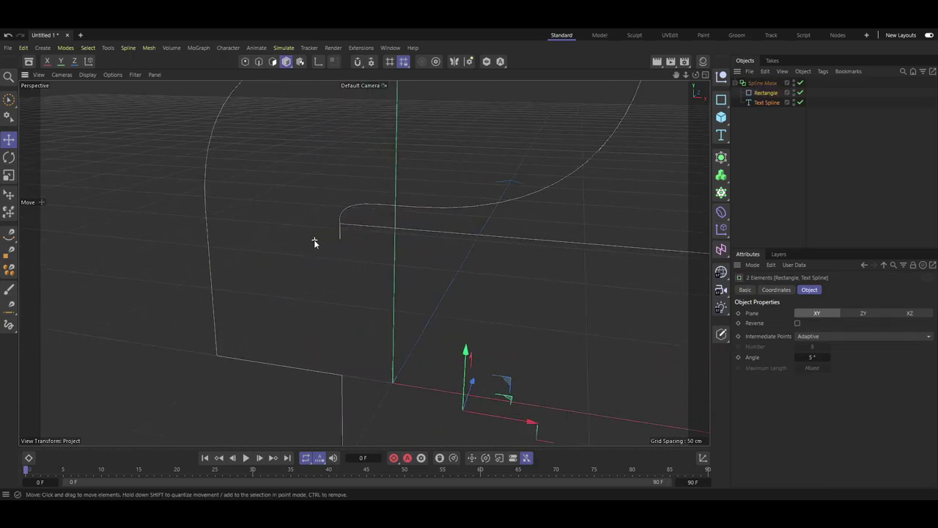
{"action": "scroll", "coordinate": [315, 245], "scroll_direction": "up", "scroll_amount": 2}
{"action": "scroll", "coordinate": [291, 220], "scroll_direction": "up", "scroll_amount": 2}
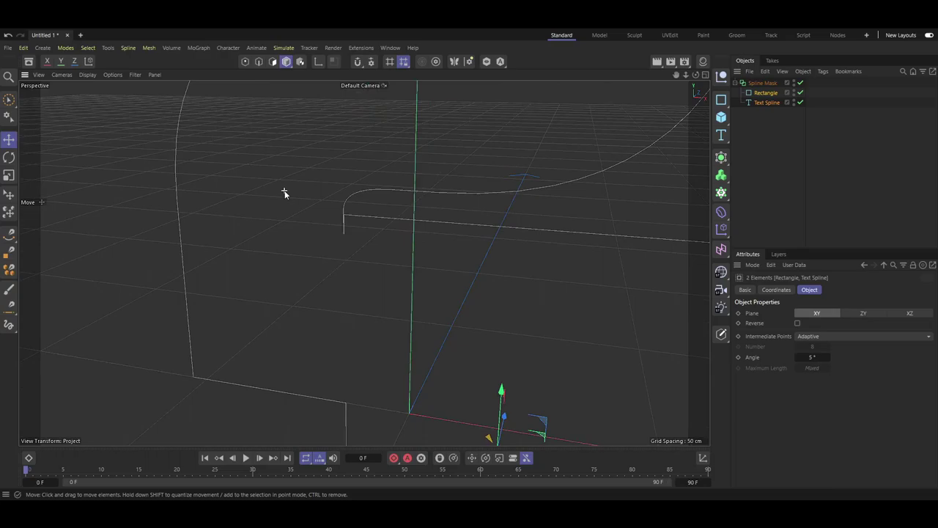
Set the Spline Mask mode to B subtract A, notching the 2's base
{"action": "left_click", "coordinate": [761, 93]}
{"action": "scroll", "coordinate": [400, 279], "scroll_direction": "down", "scroll_amount": 1}
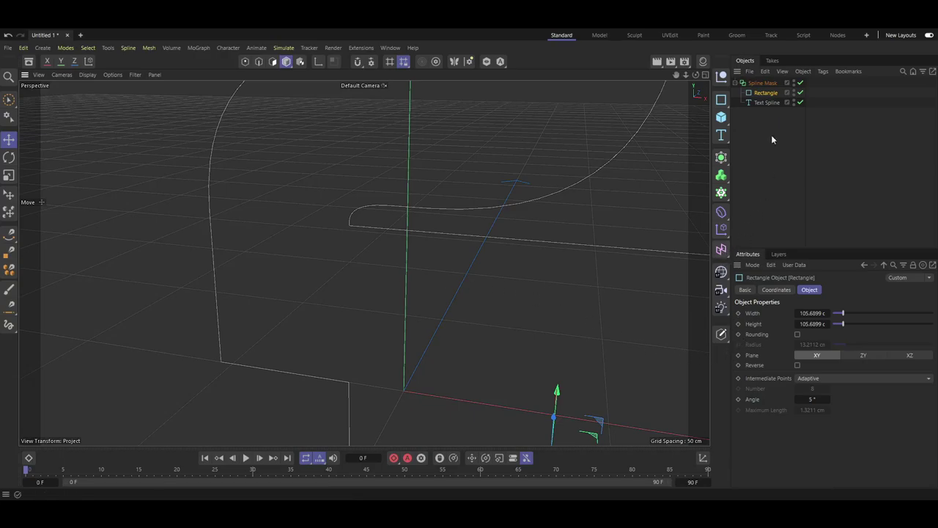
{"action": "left_click", "coordinate": [763, 83]}
{"action": "left_click", "coordinate": [795, 312]}
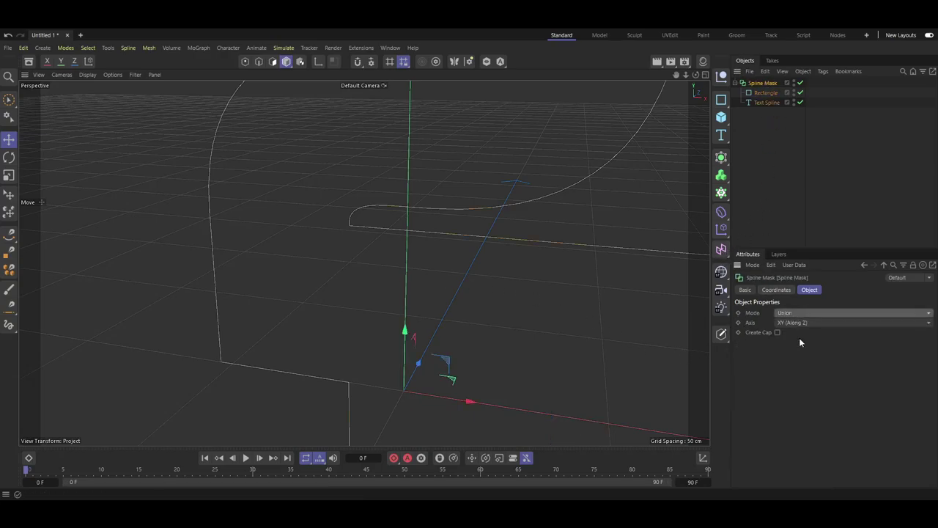
{"action": "left_click", "coordinate": [801, 338]}
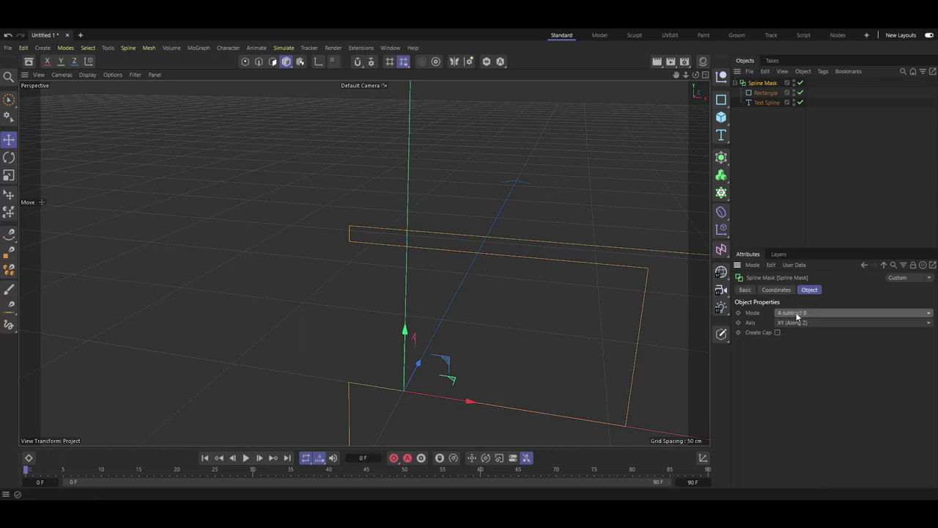
{"action": "left_click", "coordinate": [794, 313]}
{"action": "left_click", "coordinate": [804, 344]}
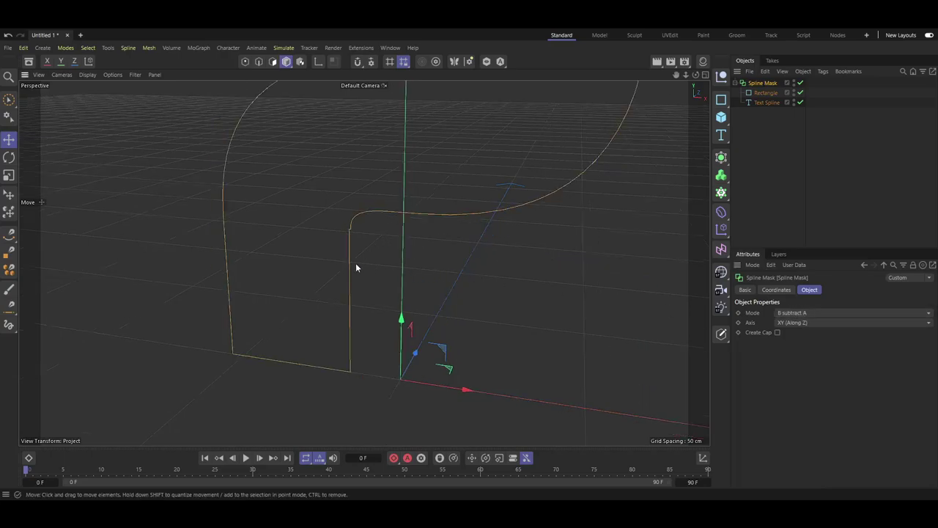
Nudge the masking rectangle slightly left so the notch lines up cleanly
{"action": "scroll", "coordinate": [349, 234], "scroll_direction": "up", "scroll_amount": 3}
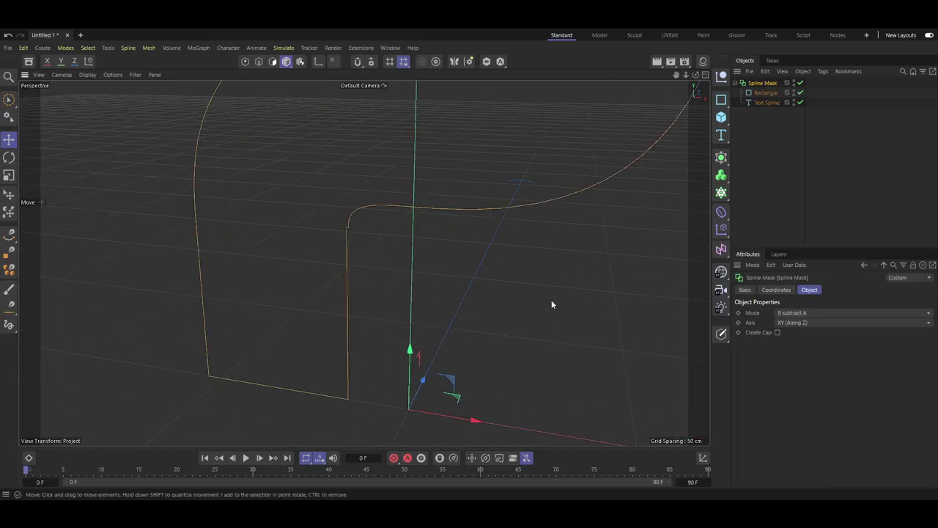
{"action": "key", "text": "Down"}
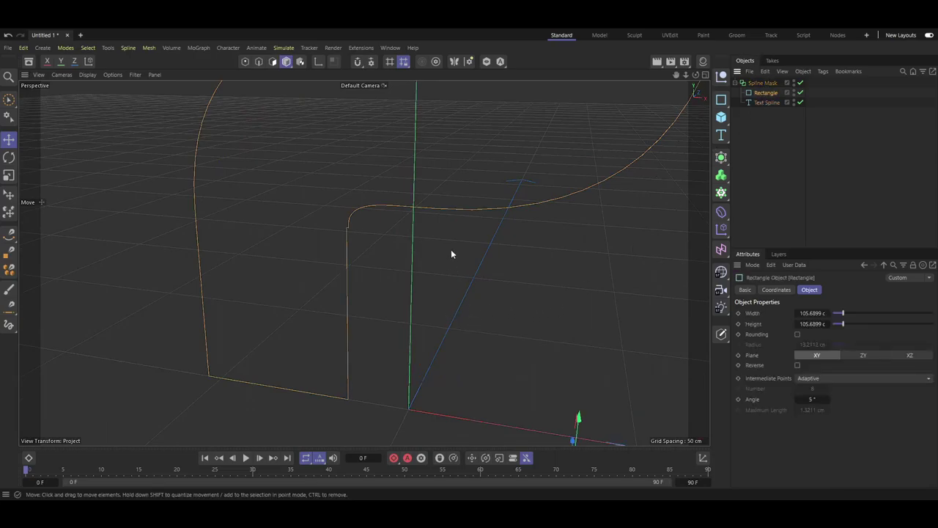
{"action": "mouse_move", "coordinate": [451, 255]}
{"action": "left_mouse_down", "text": "alt"}
{"action": "mouse_move", "coordinate": [502, 374]}
{"action": "mouse_move", "coordinate": [448, 267]}
{"action": "mouse_move", "coordinate": [576, 425]}
{"action": "mouse_move", "coordinate": [560, 431]}
{"action": "left_mouse_up", "text": "alt"}
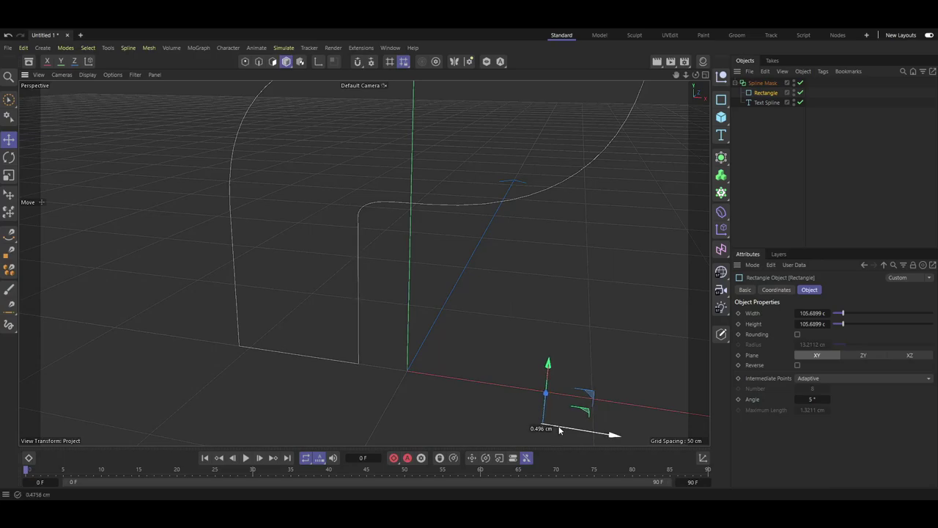
{"action": "left_click_drag", "start_coordinate": [559, 430], "coordinate": [560, 430]}
{"action": "scroll", "coordinate": [295, 210], "scroll_direction": "up", "scroll_amount": 3}
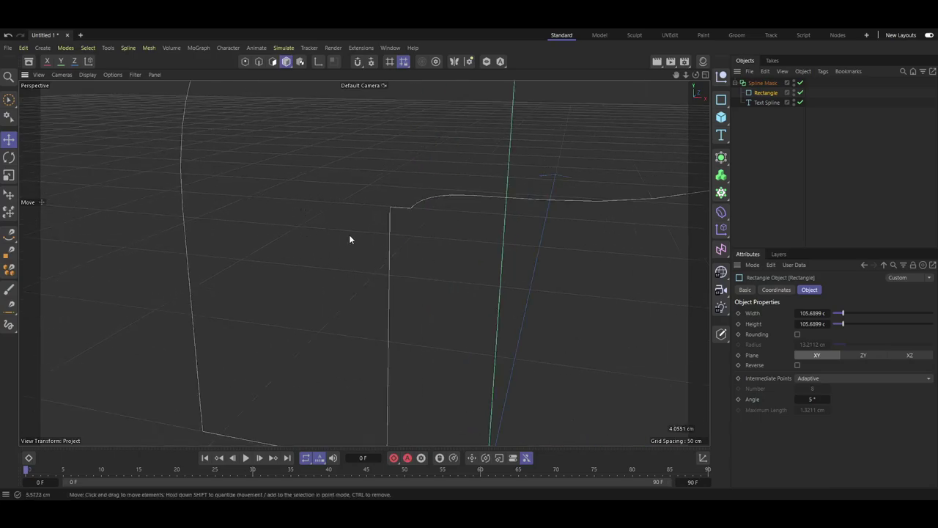
{"action": "scroll", "coordinate": [351, 233], "scroll_direction": "down", "scroll_amount": 3}
{"action": "scroll", "coordinate": [349, 227], "scroll_direction": "down", "scroll_amount": 2}
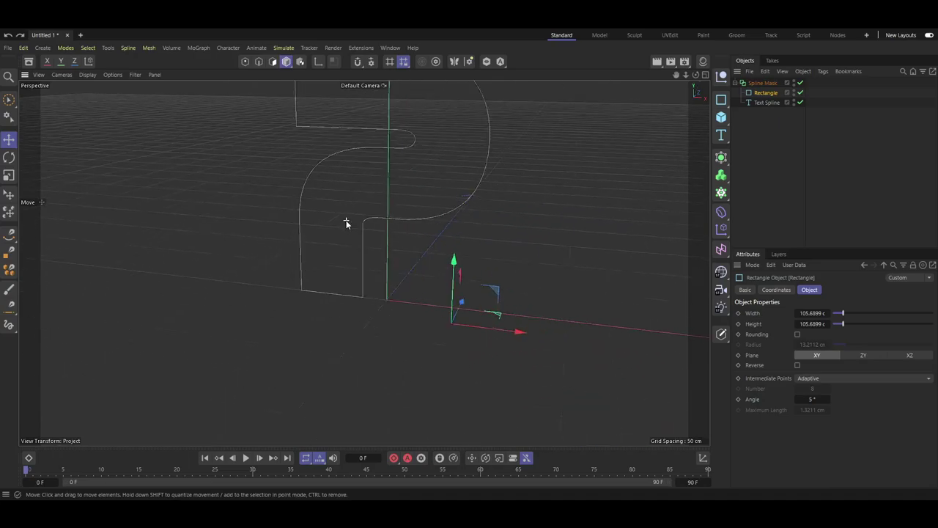
{"action": "scroll", "coordinate": [346, 224], "scroll_direction": "down", "scroll_amount": 2}
{"action": "scroll", "coordinate": [325, 271], "scroll_direction": "down", "scroll_amount": 2}
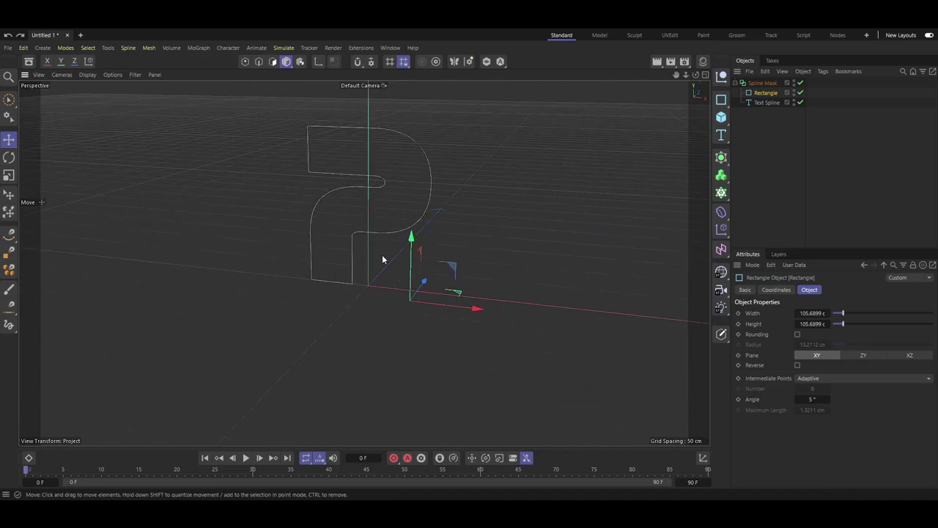
{"action": "left_click", "coordinate": [771, 85]}
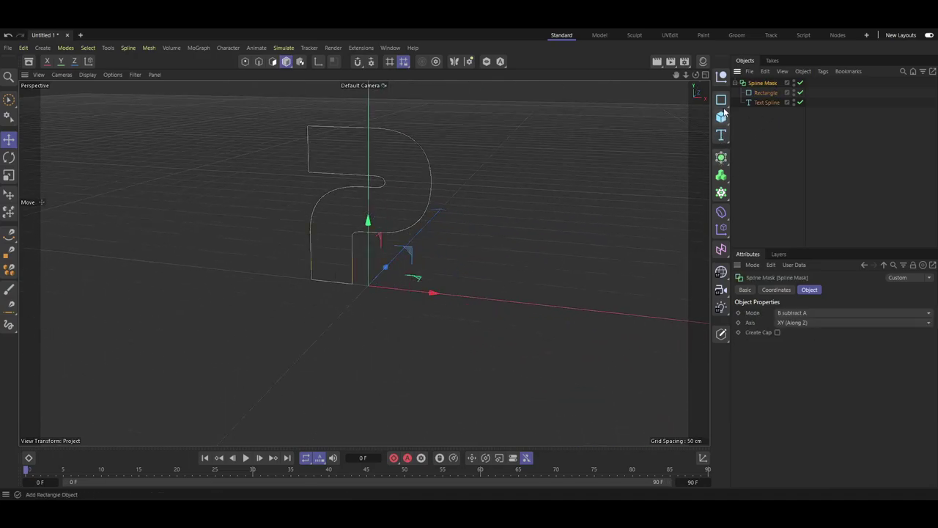
Add an Extrude generator and put the Spline Mask inside it
{"action": "left_click", "coordinate": [723, 160]}
{"action": "left_click", "coordinate": [766, 198]}
{"action": "left_click_drag", "start_coordinate": [763, 94], "coordinate": [763, 84]}
{"action": "scroll", "coordinate": [403, 208], "scroll_direction": "down", "scroll_amount": 2}
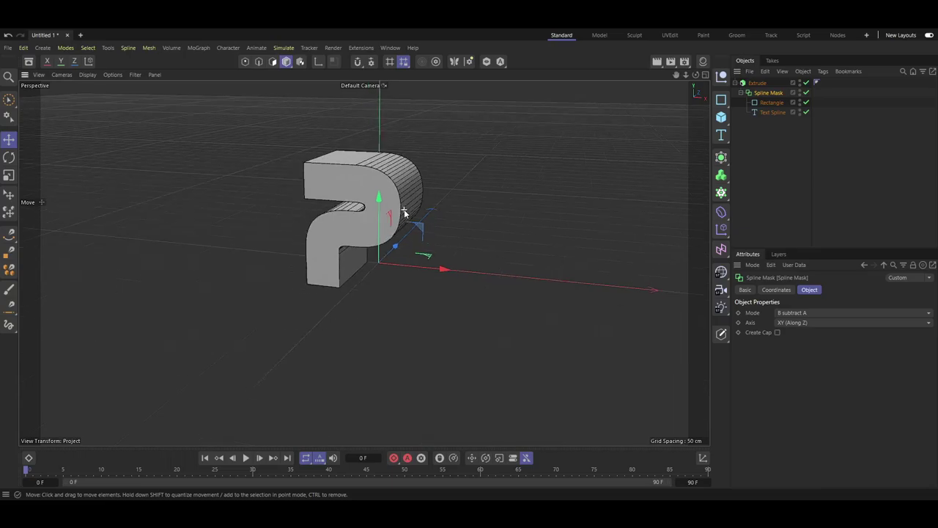
{"action": "left_click_drag", "start_coordinate": [403, 208], "coordinate": [525, 184], "text": "alt"}
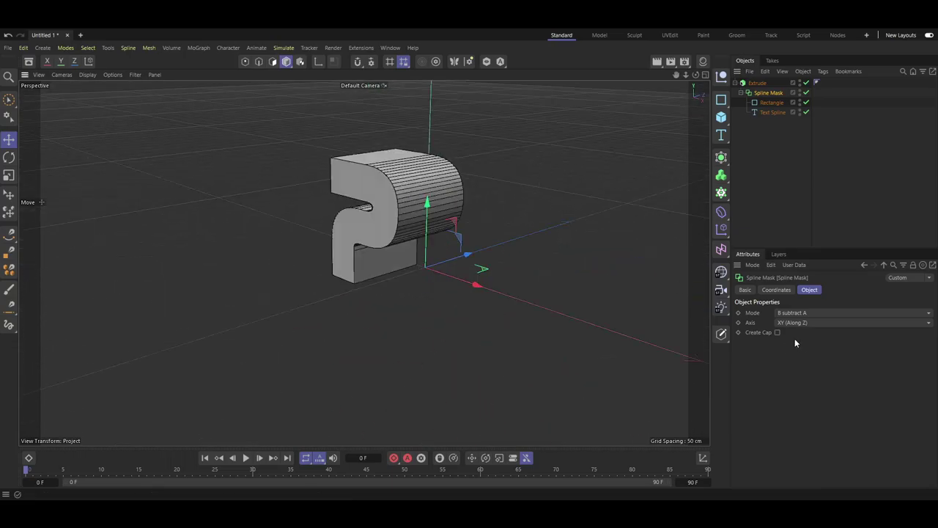
Set the Extrude offset to 60 cm
{"action": "left_click", "coordinate": [767, 85]}
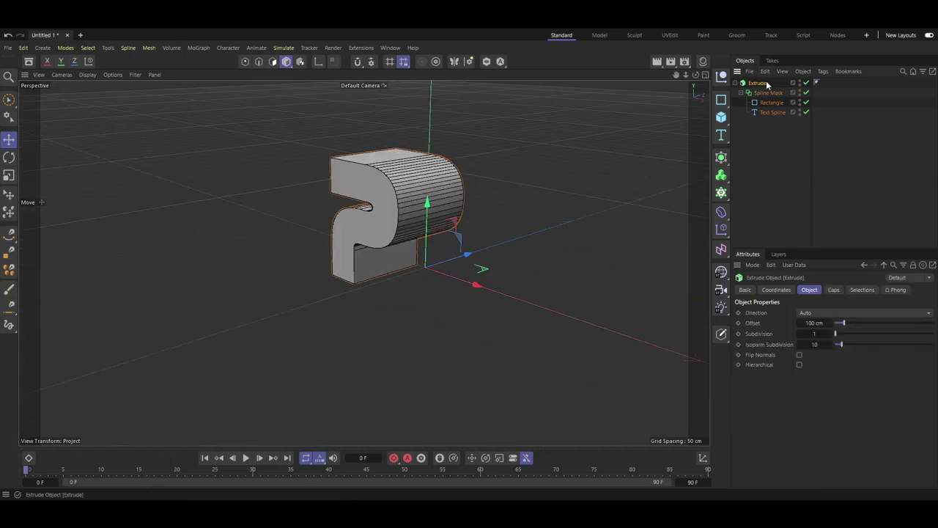
{"action": "left_click", "coordinate": [813, 324]}
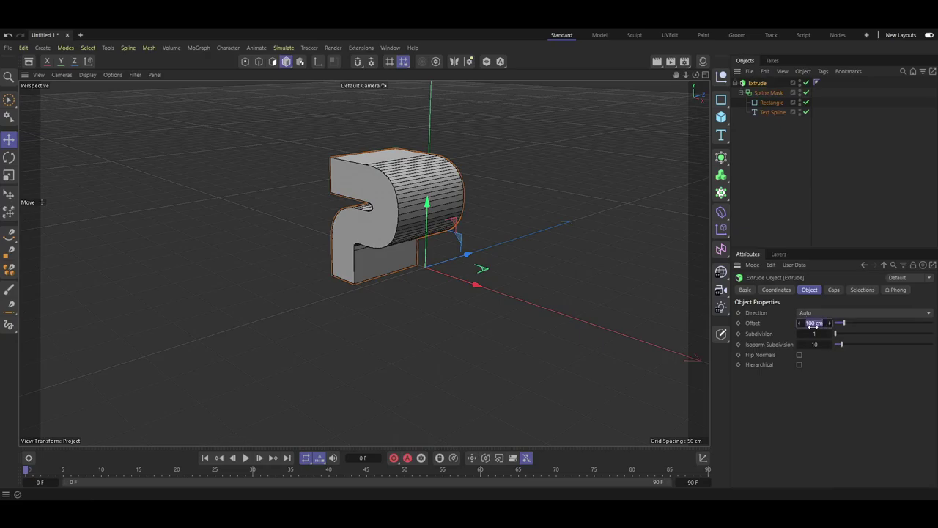
{"action": "type", "text": "60"}
{"action": "key", "text": "Return"}
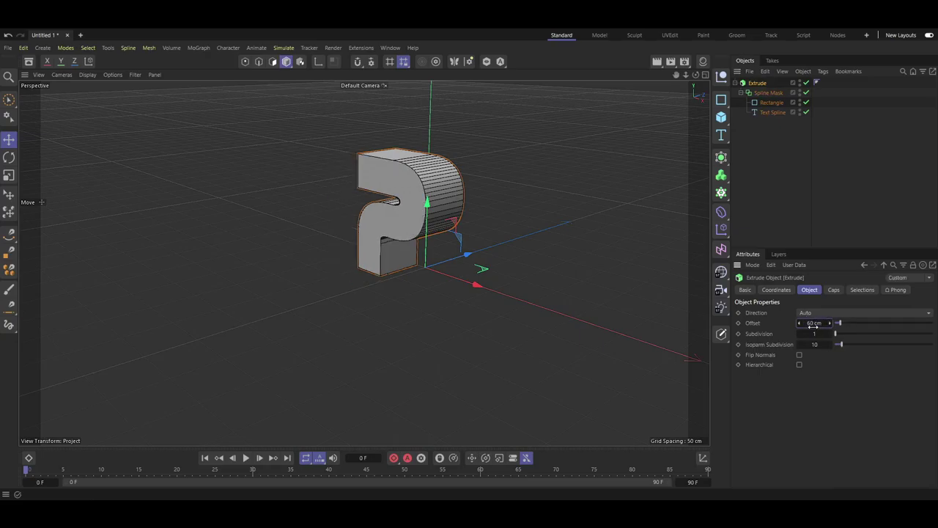
{"action": "mouse_move", "coordinate": [189, 302]}
{"action": "left_mouse_down", "text": "alt"}
{"action": "mouse_move", "coordinate": [244, 253]}
{"action": "mouse_move", "coordinate": [400, 229]}
{"action": "left_mouse_up", "text": "alt"}
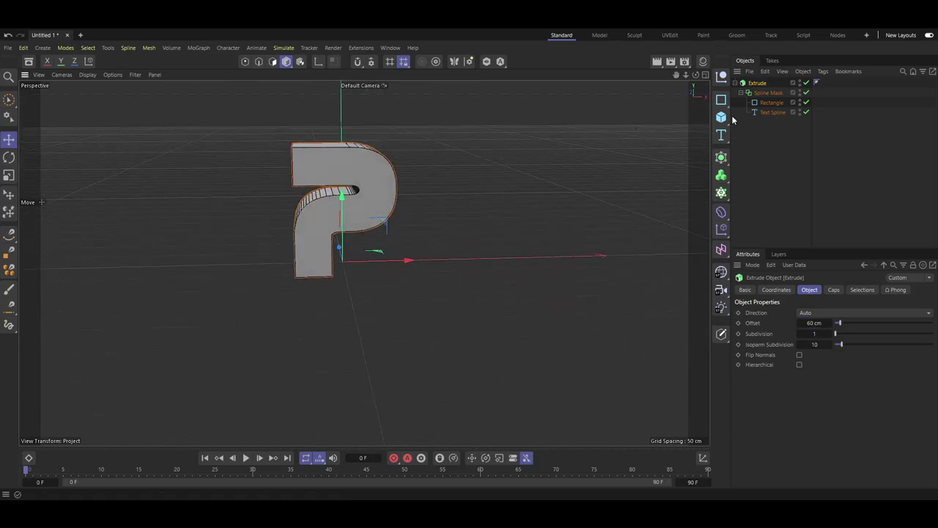
{"action": "left_click", "coordinate": [778, 84]}
{"action": "left_click", "coordinate": [766, 83]}
{"action": "left_click_drag", "start_coordinate": [410, 238], "coordinate": [406, 247], "text": "alt"}
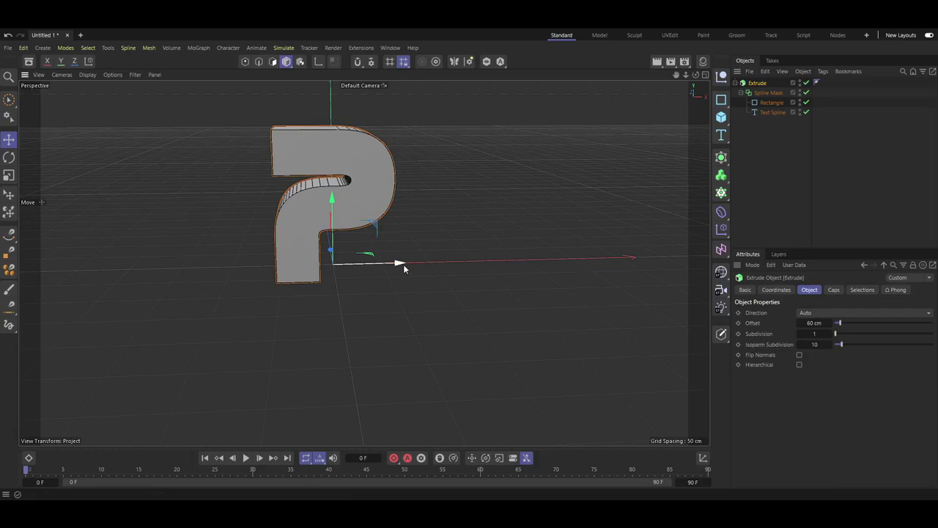
Duplicate the Extrude and set the copy's Spline Mask mode to And
{"action": "key", "text": "ctrl+c"}
{"action": "key", "text": "ctrl+v"}
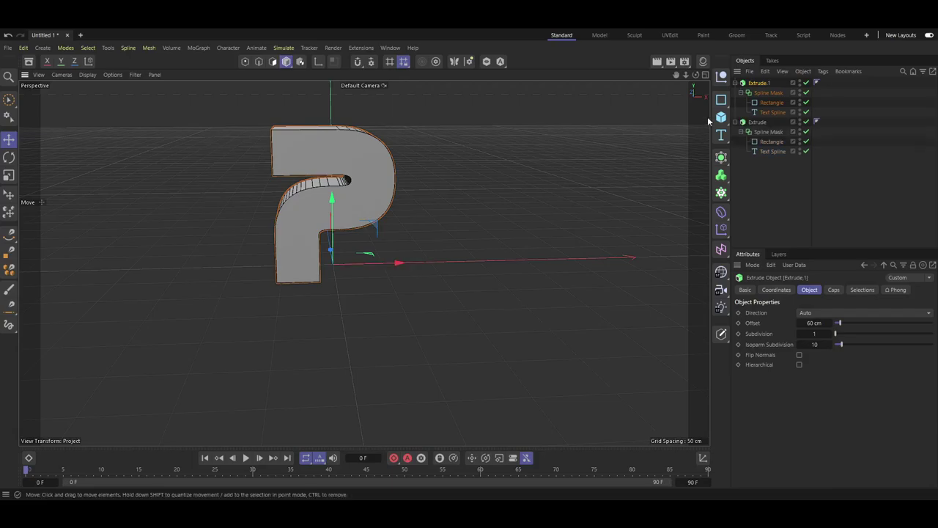
{"action": "left_click", "coordinate": [768, 131]}
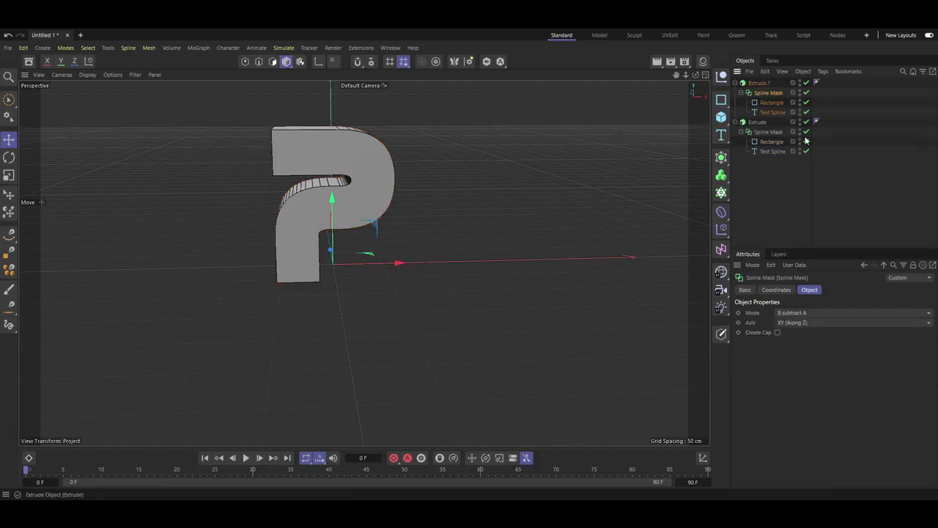
{"action": "left_click", "coordinate": [795, 313]}
{"action": "left_click", "coordinate": [795, 355]}
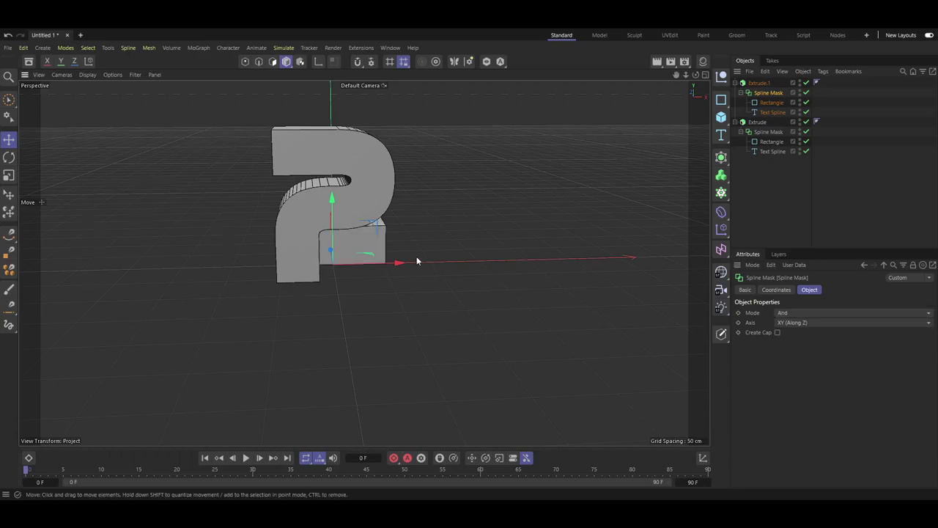
Slide the And block left along X to close the gap with the 2
{"action": "mouse_move", "coordinate": [417, 260]}
{"action": "left_mouse_down", "text": "alt"}
{"action": "mouse_move", "coordinate": [393, 238]}
{"action": "mouse_move", "coordinate": [310, 229]}
{"action": "mouse_move", "coordinate": [297, 242]}
{"action": "left_mouse_up", "text": "alt"}
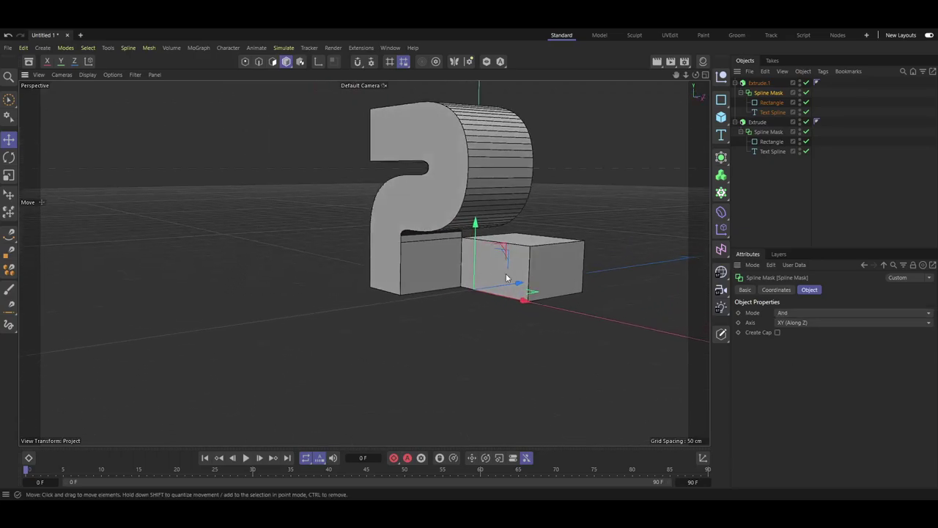
{"action": "left_click_drag", "start_coordinate": [517, 284], "coordinate": [461, 292]}
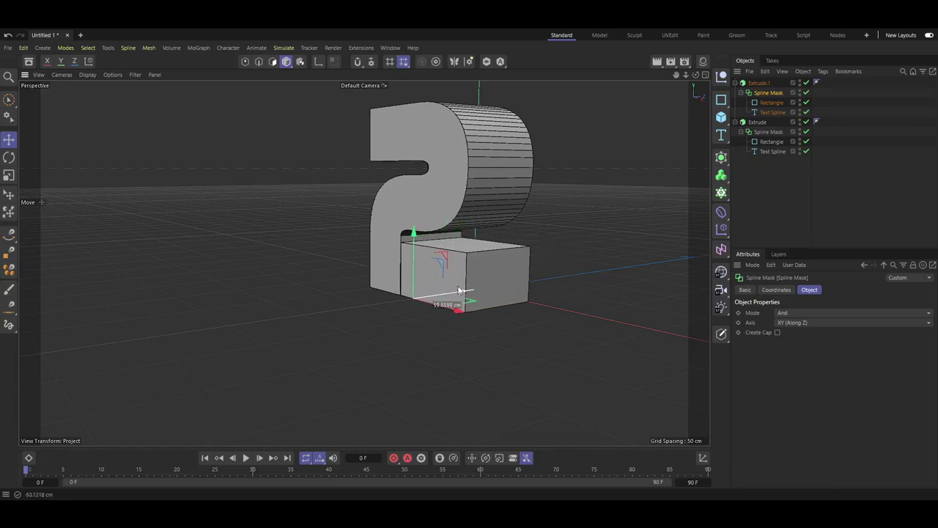
{"action": "scroll", "coordinate": [410, 294], "scroll_direction": "up", "scroll_amount": 1}
{"action": "scroll", "coordinate": [410, 293], "scroll_direction": "up", "scroll_amount": 2}
{"action": "scroll", "coordinate": [400, 283], "scroll_direction": "up", "scroll_amount": 2}
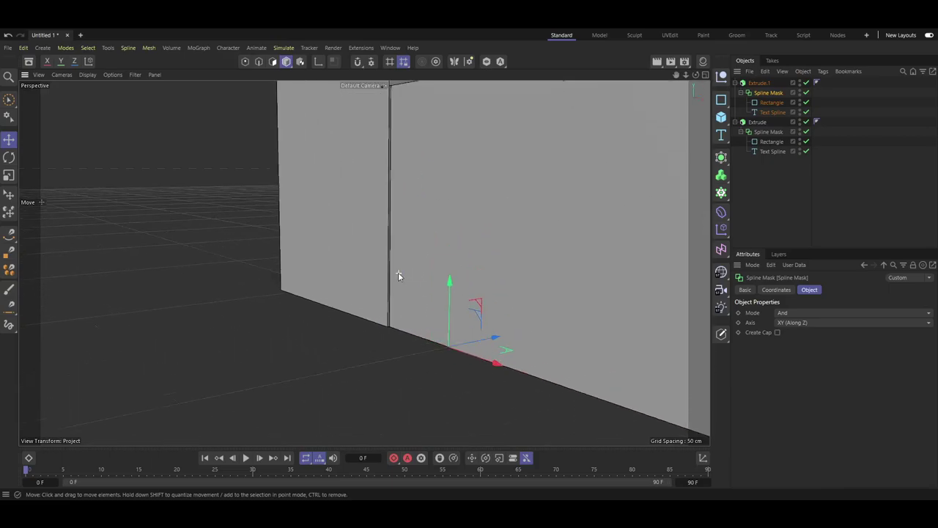
{"action": "scroll", "coordinate": [387, 272], "scroll_direction": "up", "scroll_amount": 2}
{"action": "scroll", "coordinate": [369, 269], "scroll_direction": "up", "scroll_amount": 1}
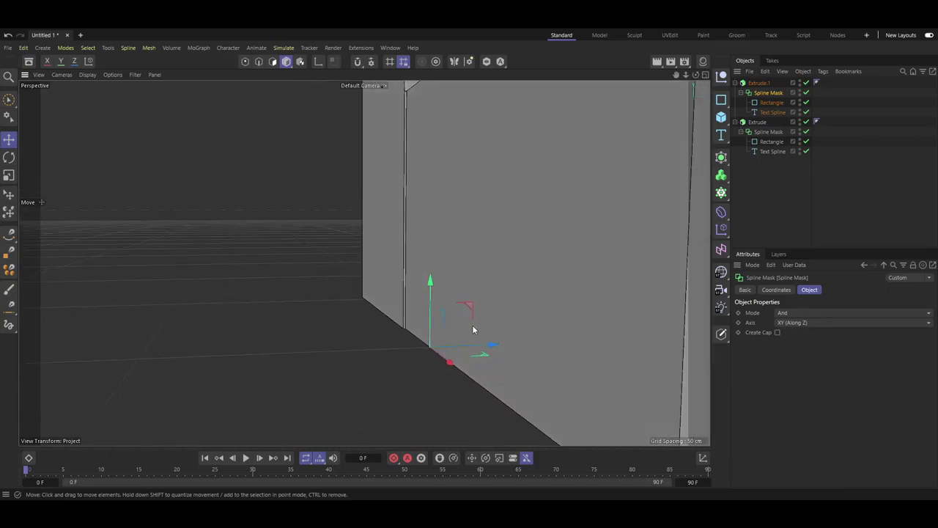
{"action": "left_click_drag", "start_coordinate": [491, 346], "coordinate": [489, 345]}
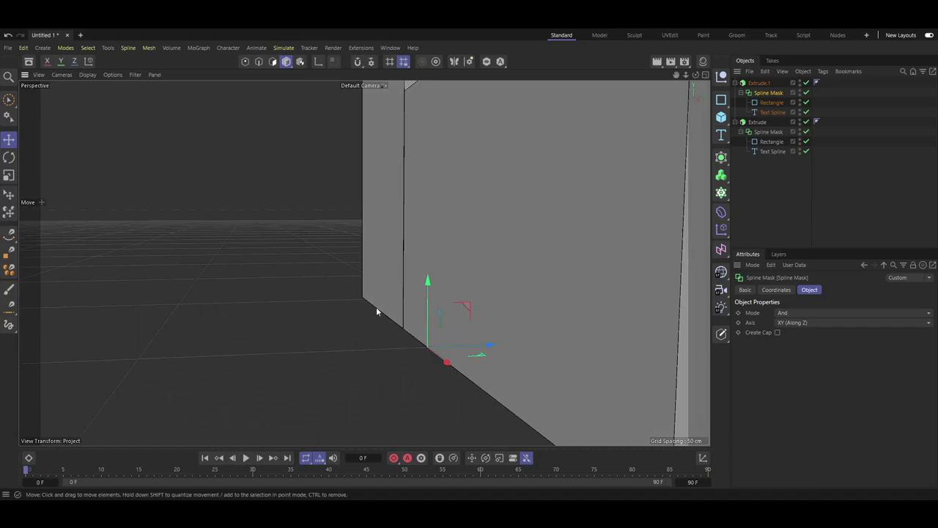
Orbit to front and higher angles to check the block's fit against the 2
{"action": "scroll", "coordinate": [352, 294], "scroll_direction": "down", "scroll_amount": 2}
{"action": "scroll", "coordinate": [286, 270], "scroll_direction": "down", "scroll_amount": 2}
{"action": "scroll", "coordinate": [238, 263], "scroll_direction": "down", "scroll_amount": 2}
{"action": "left_click_drag", "start_coordinate": [237, 261], "coordinate": [336, 292], "text": "alt"}
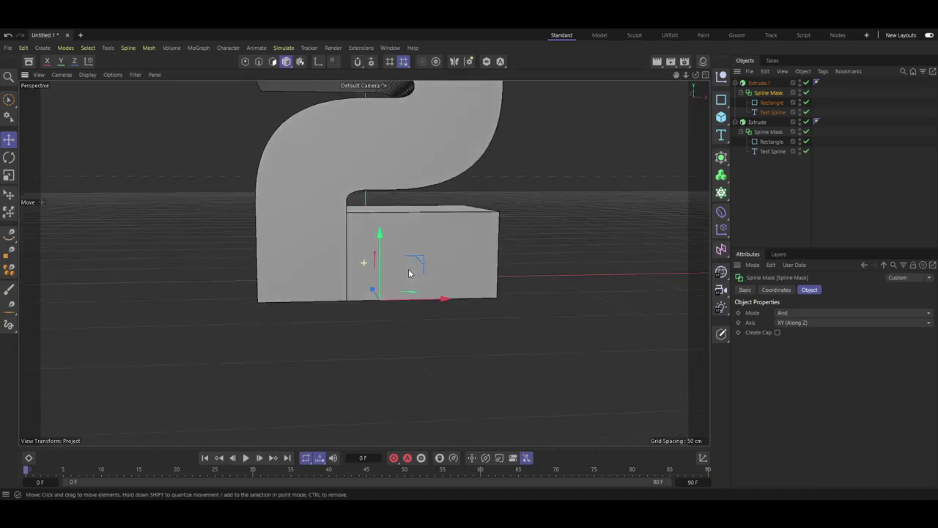
{"action": "scroll", "coordinate": [336, 292], "scroll_direction": "down", "scroll_amount": 2}
{"action": "scroll", "coordinate": [308, 242], "scroll_direction": "down", "scroll_amount": 2}
{"action": "mouse_move", "coordinate": [260, 210]}
{"action": "left_mouse_down", "text": "alt"}
{"action": "mouse_move", "coordinate": [424, 247]}
{"action": "mouse_move", "coordinate": [473, 273]}
{"action": "left_mouse_up", "text": "alt"}
{"action": "scroll", "coordinate": [332, 177], "scroll_direction": "up", "scroll_amount": 2}
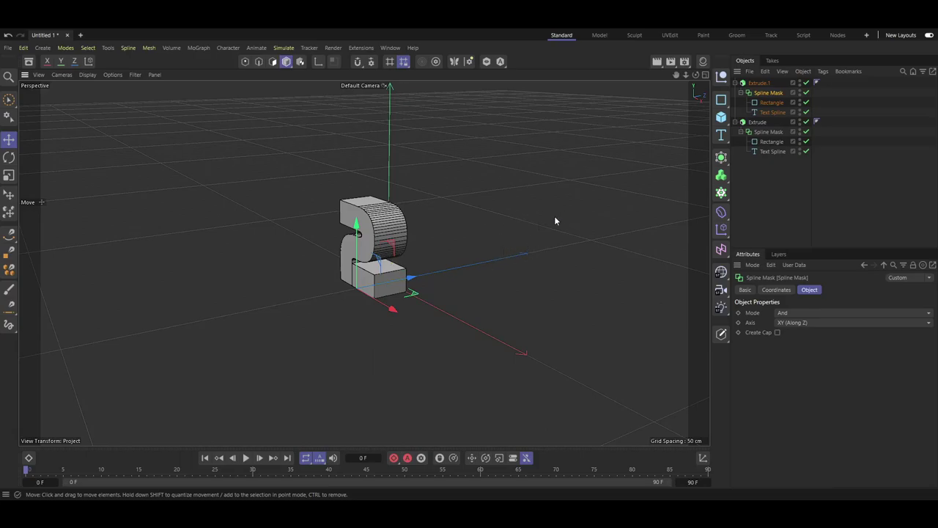
Duplicate the upper 2 extrusion as Extrude.2 and change its Text Spline to 0
{"action": "left_click", "coordinate": [736, 121]}
{"action": "left_click", "coordinate": [736, 83]}
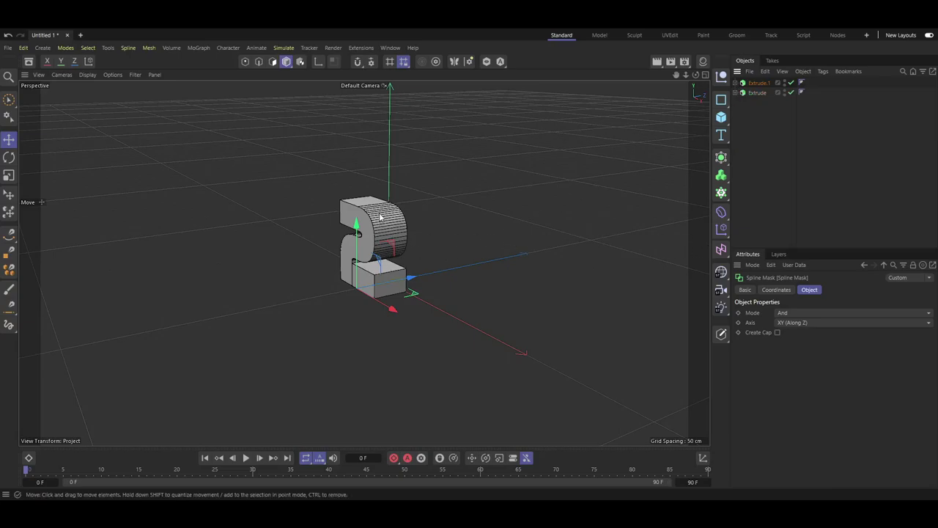
{"action": "left_click", "coordinate": [761, 82]}
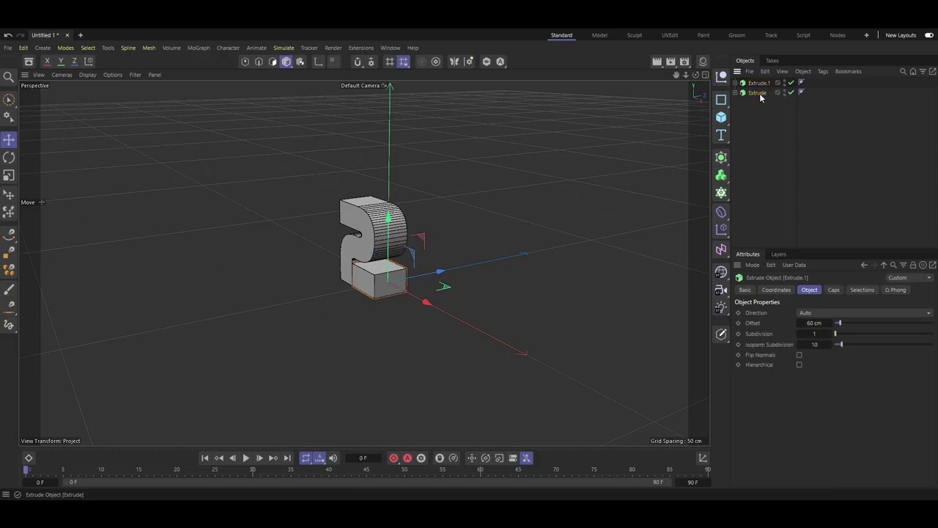
{"action": "left_click", "coordinate": [760, 93]}
{"action": "key", "text": "ctrl+v"}
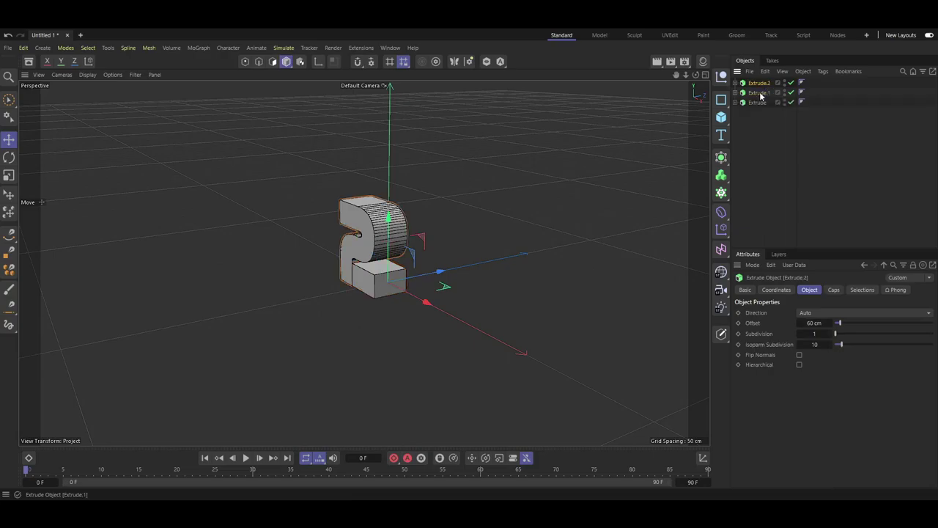
{"action": "left_click", "coordinate": [735, 83]}
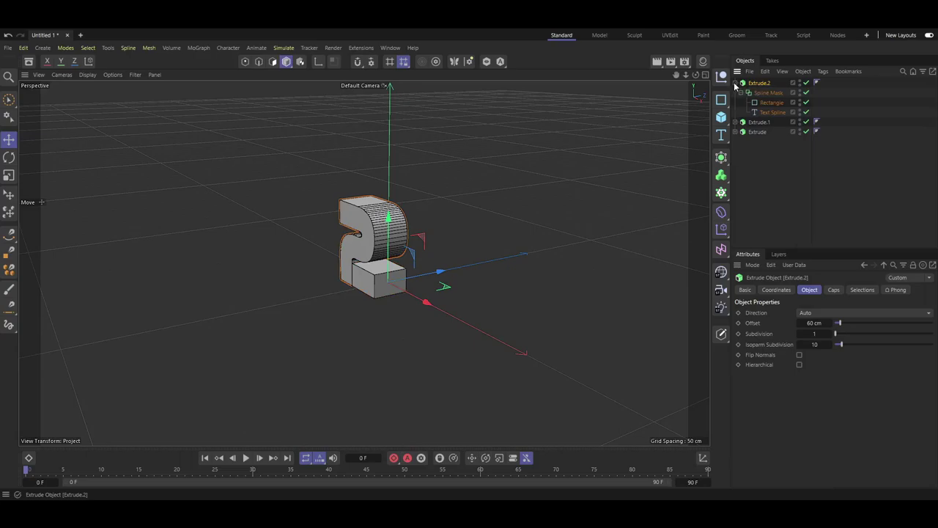
{"action": "left_click", "coordinate": [773, 112]}
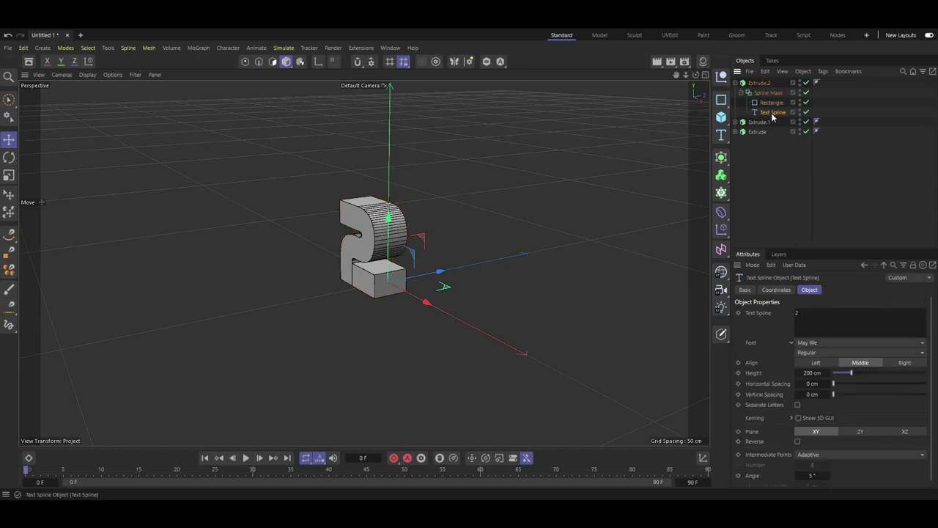
{"action": "left_click", "coordinate": [825, 325]}
{"action": "left_click", "coordinate": [761, 84]}
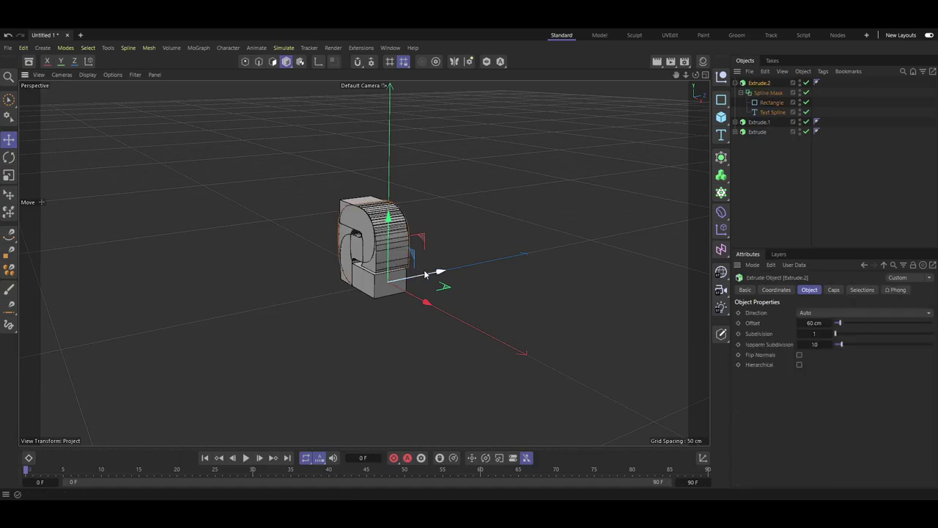
Slide the 0 piece to sit beside the 2
{"action": "left_click_drag", "start_coordinate": [424, 274], "coordinate": [484, 265]}
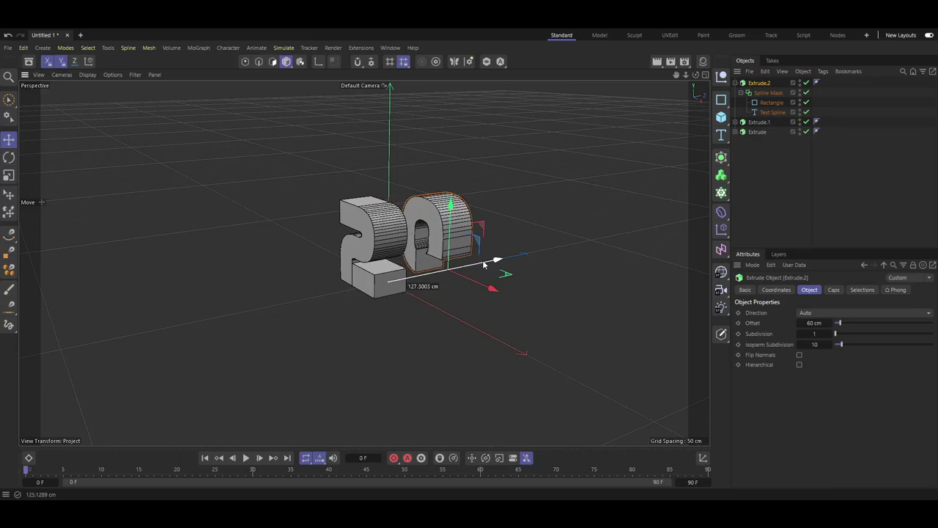
{"action": "mouse_move", "coordinate": [484, 266]}
{"action": "left_mouse_down"}
{"action": "mouse_move", "coordinate": [501, 257]}
{"action": "mouse_move", "coordinate": [494, 248]}
{"action": "mouse_move", "coordinate": [469, 264]}
{"action": "mouse_move", "coordinate": [481, 272]}
{"action": "mouse_move", "coordinate": [496, 258]}
{"action": "mouse_move", "coordinate": [492, 266]}
{"action": "left_mouse_up"}
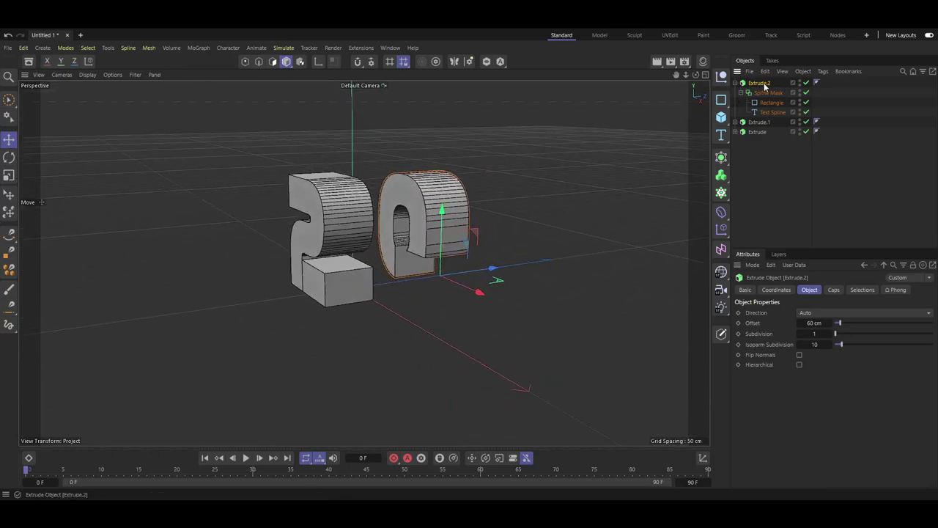
{"action": "left_click", "coordinate": [775, 290]}
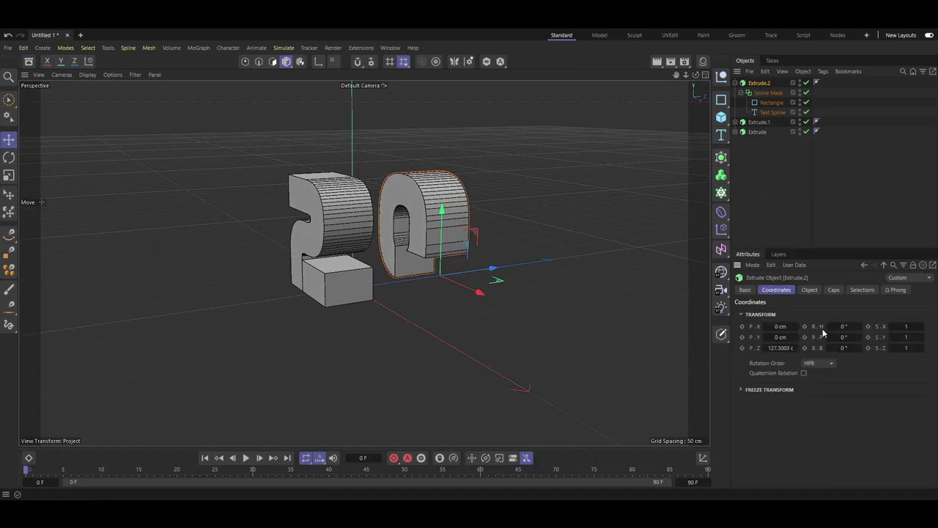
Try a 90° pitch rotation and a position value of 5, undoing both
{"action": "left_click", "coordinate": [845, 337]}
{"action": "type", "text": "9"}
{"action": "type", "text": "0"}
{"action": "key", "text": "Return"}
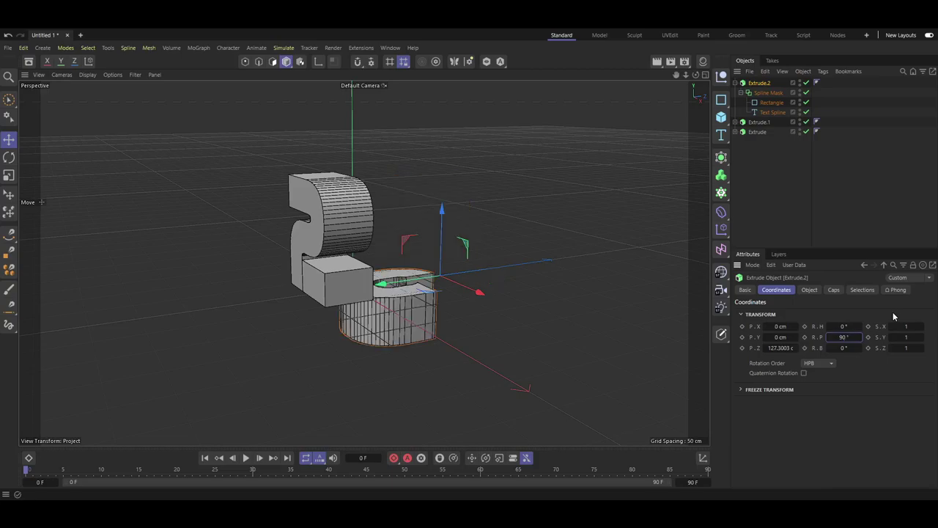
{"action": "key", "text": "ctrl+z"}
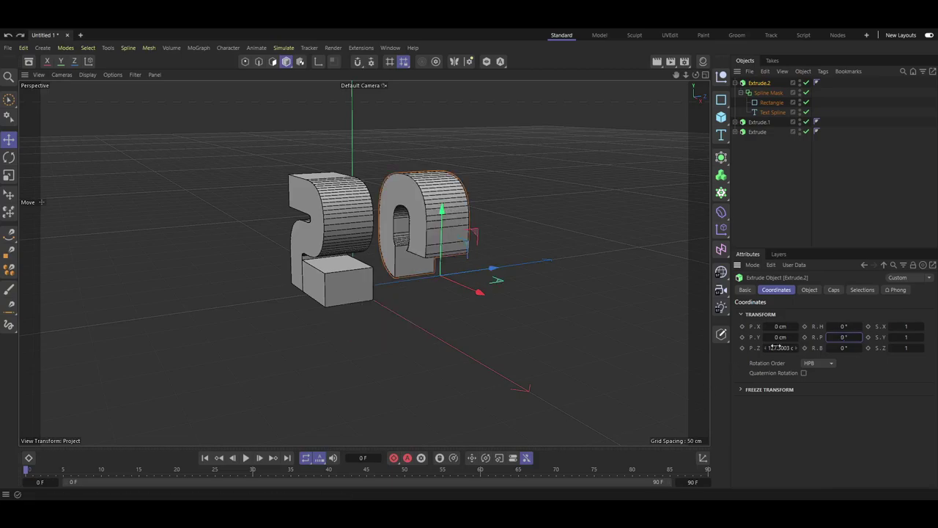
{"action": "double_click", "coordinate": [783, 336]}
{"action": "type", "text": "5"}
{"action": "key", "text": "Return"}
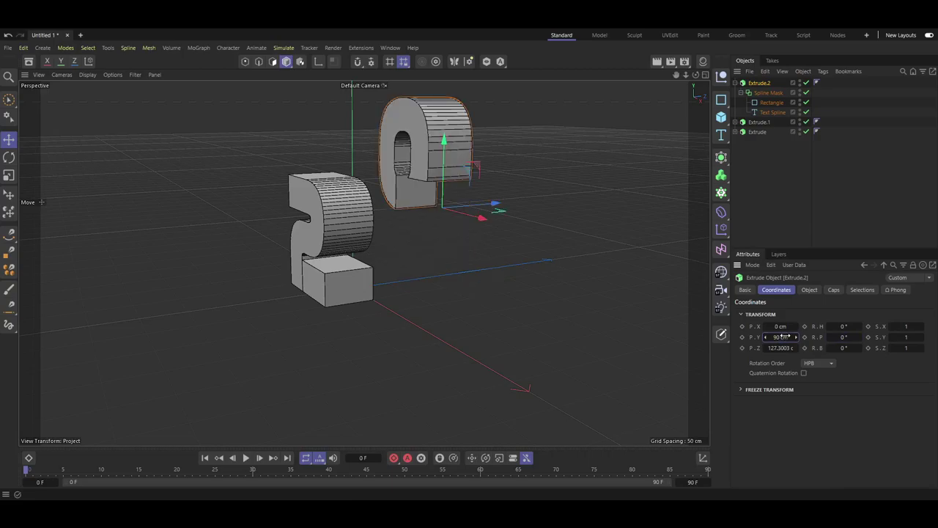
{"action": "key", "text": "ctrl+z"}
Rotate the 0 by 90° in heading (R.H) after undoing a trial bank rotation
{"action": "double_click", "coordinate": [837, 347]}
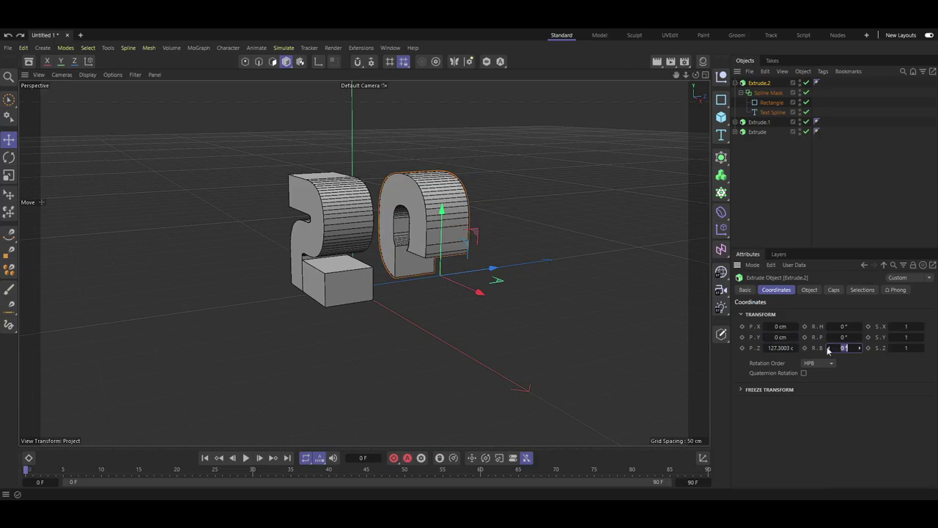
{"action": "type", "text": "90"}
{"action": "key", "text": "Return"}
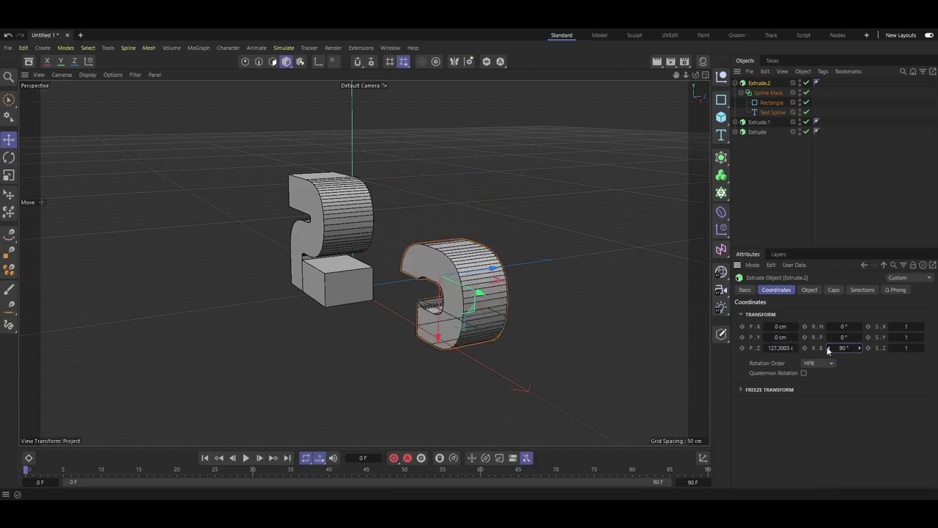
{"action": "key", "text": "ctrl+z"}
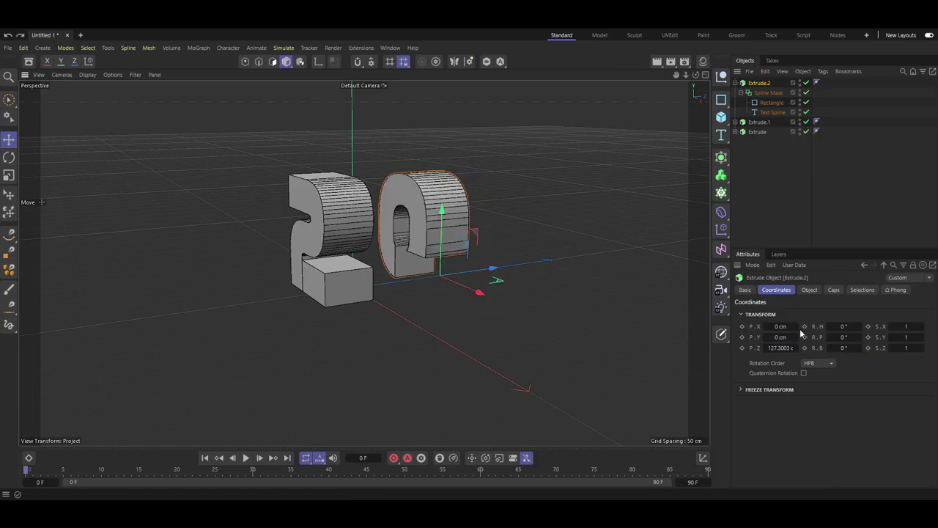
{"action": "double_click", "coordinate": [848, 326]}
{"action": "type", "text": "90"}
{"action": "key", "text": "Return"}
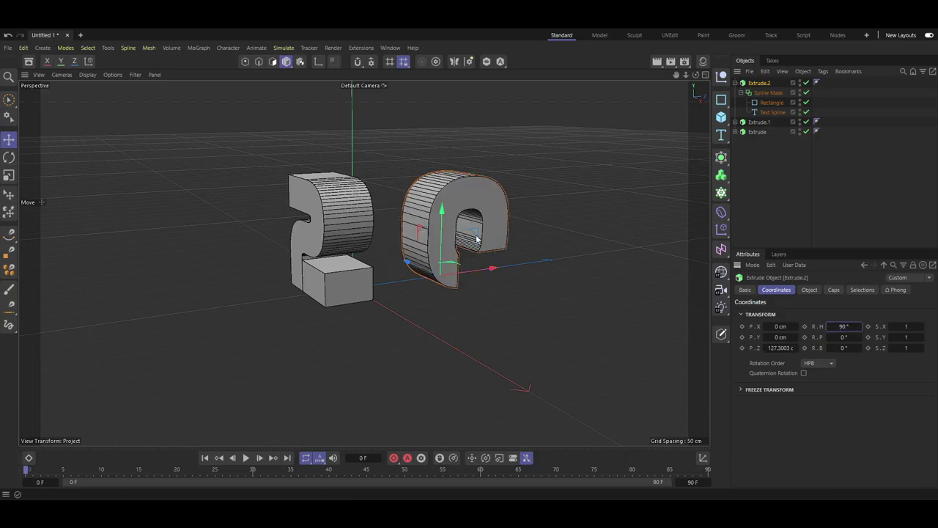
Slide the sideways 0 along Z to P.Z 61.66 cm, butting it against the 2
{"action": "mouse_move", "coordinate": [439, 278]}
{"action": "left_mouse_down", "text": "alt"}
{"action": "mouse_move", "coordinate": [441, 302]}
{"action": "mouse_move", "coordinate": [521, 302]}
{"action": "mouse_move", "coordinate": [366, 291]}
{"action": "left_mouse_up", "text": "alt"}
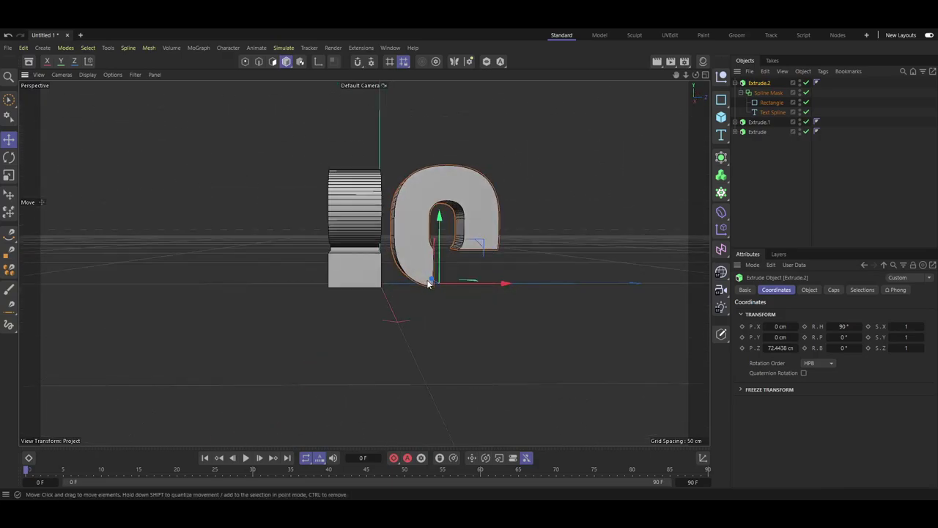
{"action": "mouse_move", "coordinate": [366, 291]}
{"action": "left_mouse_down", "text": "alt"}
{"action": "mouse_move", "coordinate": [481, 289]}
{"action": "mouse_move", "coordinate": [472, 288]}
{"action": "left_mouse_up", "text": "alt"}
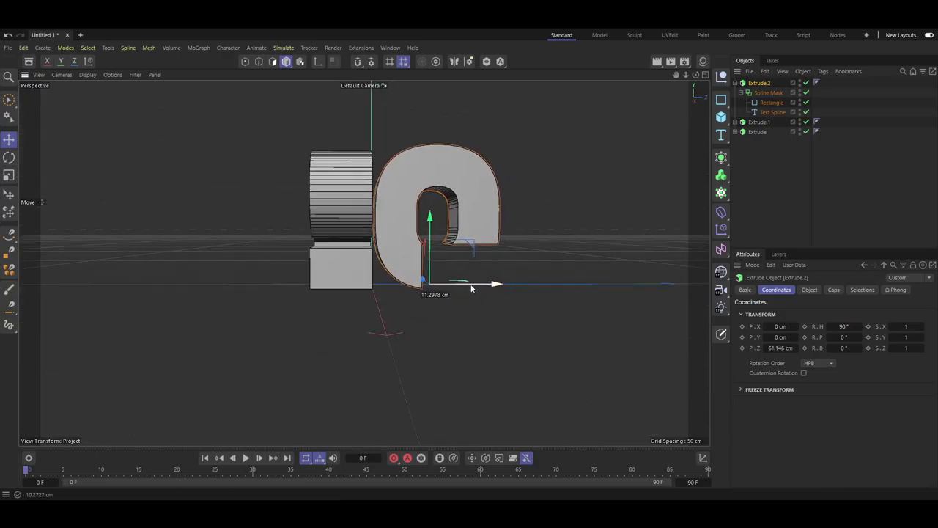
{"action": "scroll", "coordinate": [325, 298], "scroll_direction": "down", "scroll_amount": 3}
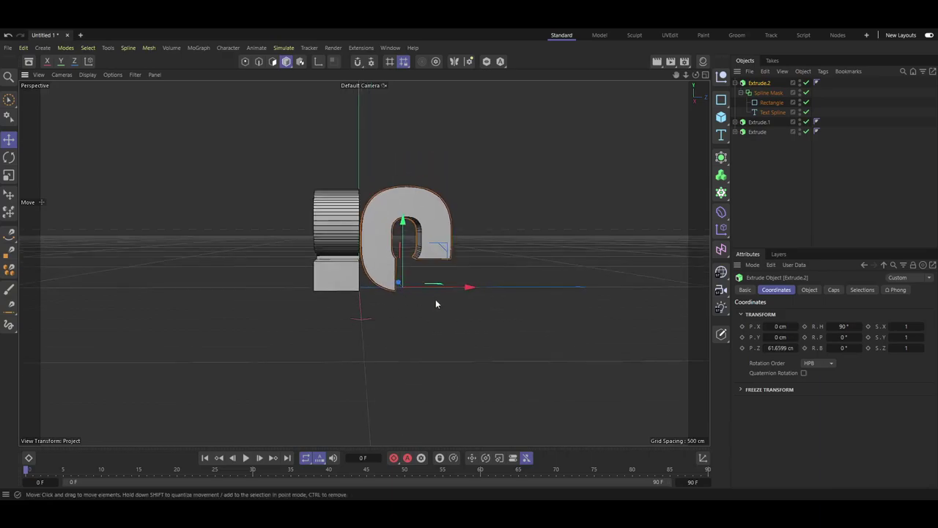
Enlarge the 0's masking rectangle with the Scale tool
{"action": "left_click", "coordinate": [771, 103]}
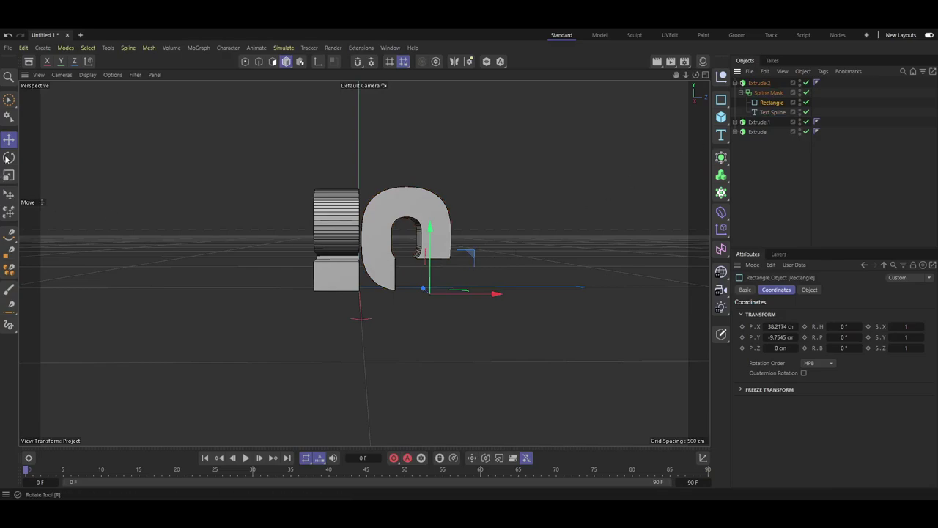
{"action": "left_click", "coordinate": [9, 176]}
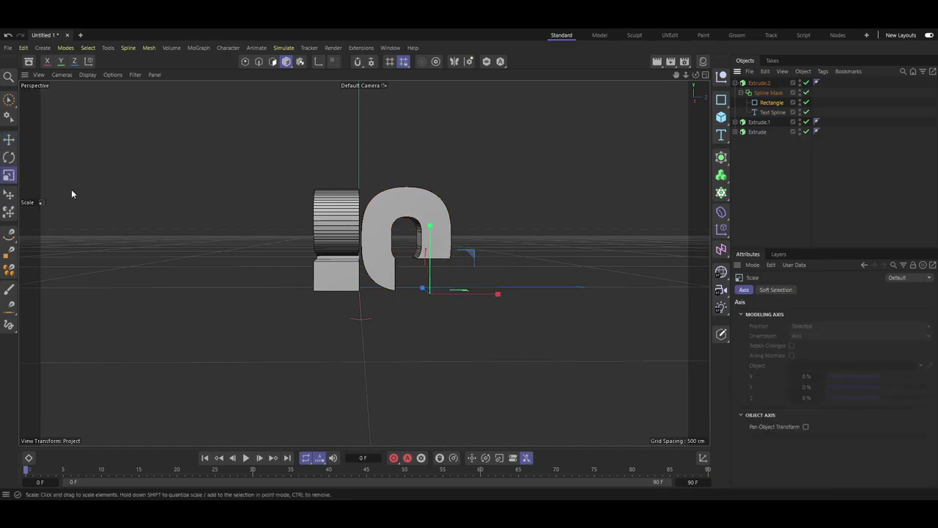
{"action": "left_click", "coordinate": [476, 250]}
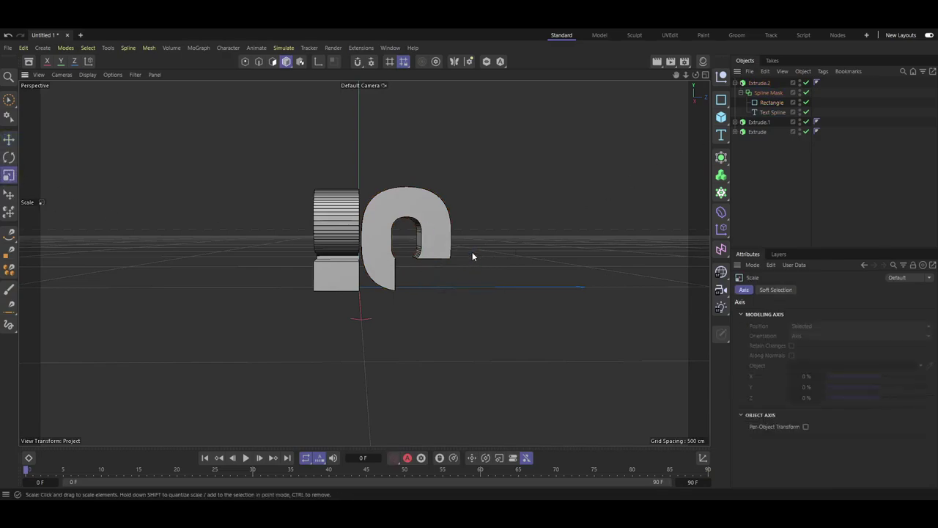
{"action": "left_click", "coordinate": [771, 102]}
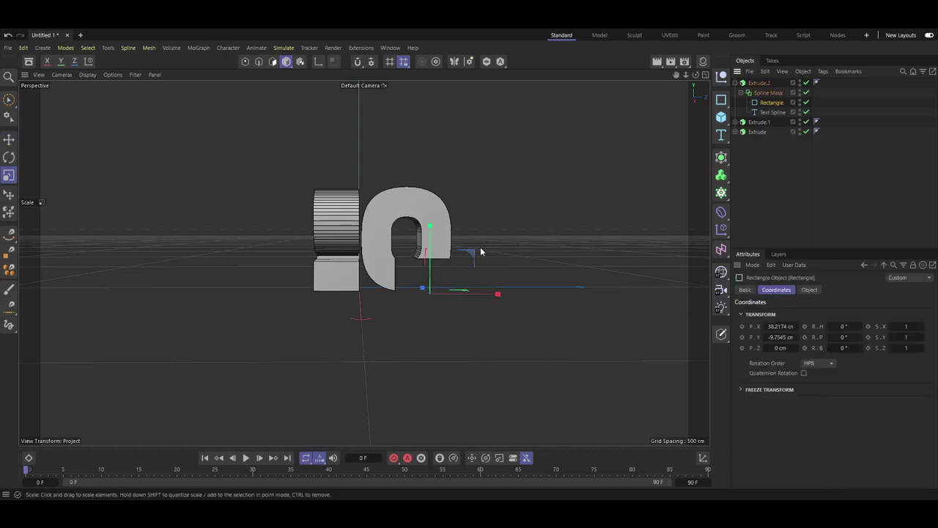
{"action": "left_click_drag", "start_coordinate": [481, 252], "coordinate": [482, 252]}
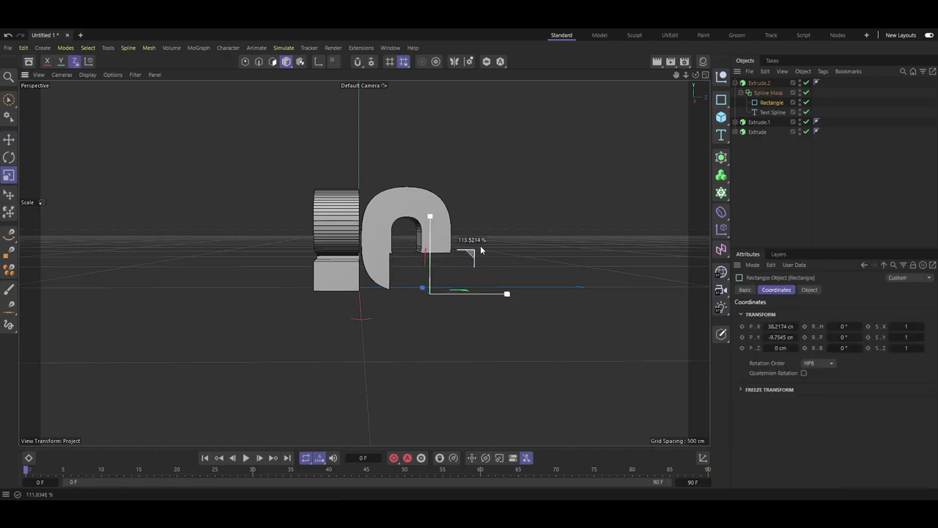
{"action": "left_click_drag", "start_coordinate": [481, 251], "coordinate": [492, 247]}
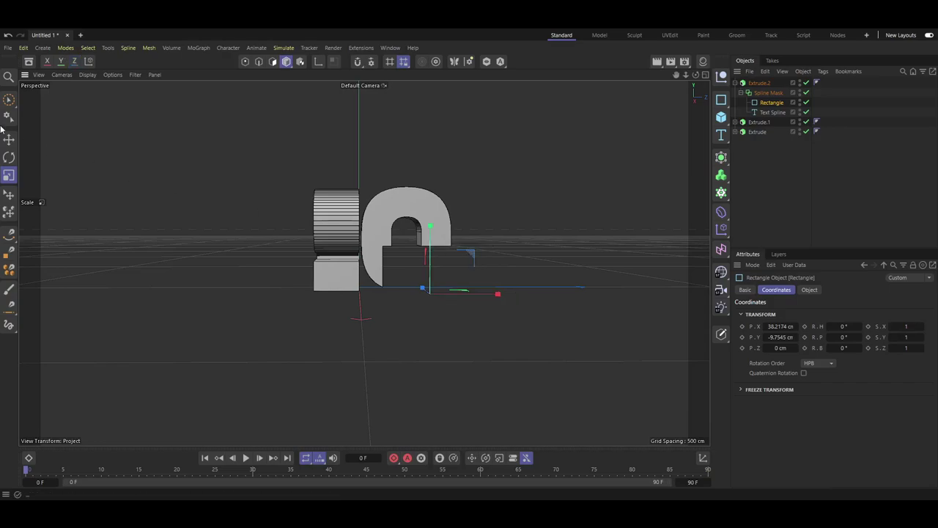
Shift the masking rectangle right and up to cut a C-like opening in the 0
{"action": "left_click", "coordinate": [9, 140]}
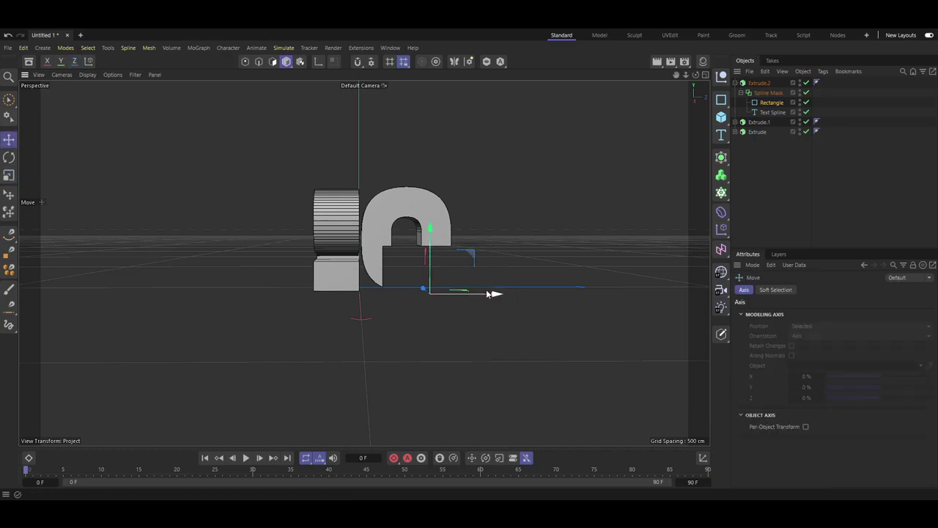
{"action": "left_click_drag", "start_coordinate": [484, 293], "coordinate": [513, 294]}
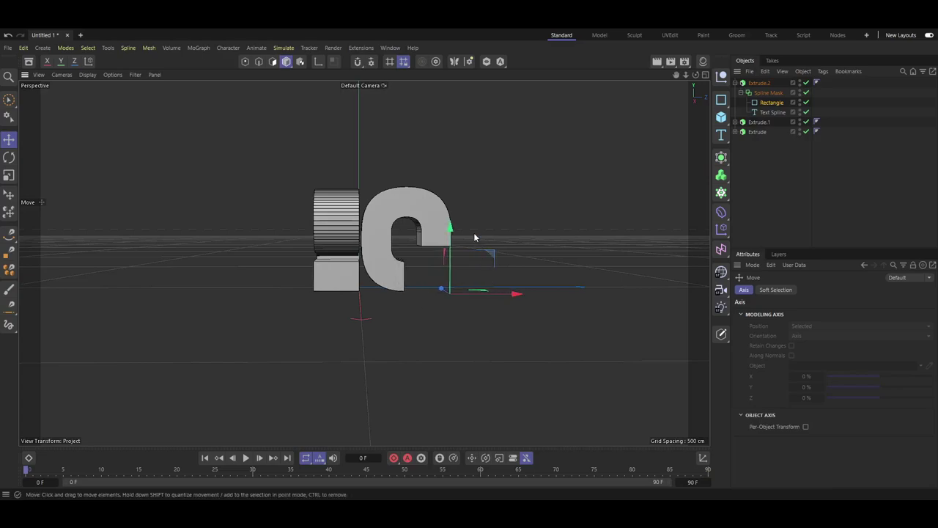
{"action": "left_click_drag", "start_coordinate": [450, 230], "coordinate": [451, 224]}
{"action": "left_click_drag", "start_coordinate": [518, 288], "coordinate": [517, 289]}
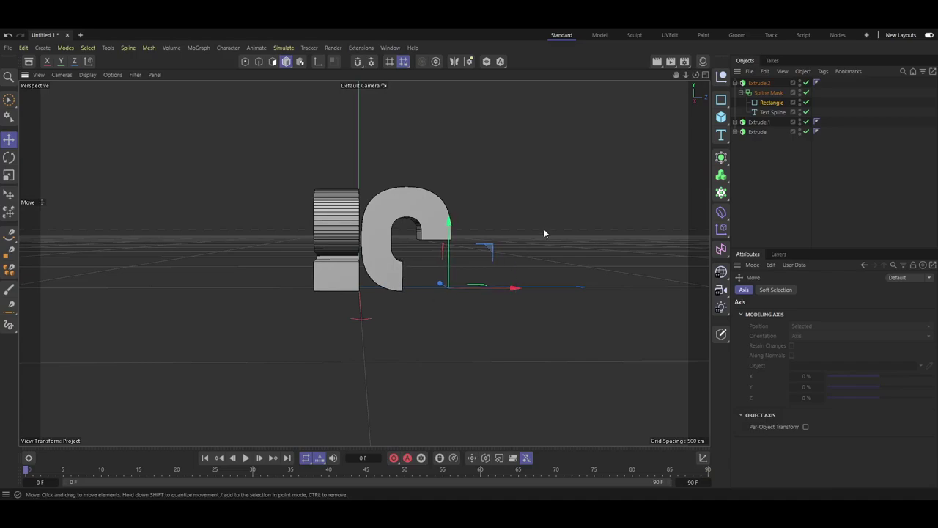
{"action": "left_click", "coordinate": [759, 85]}
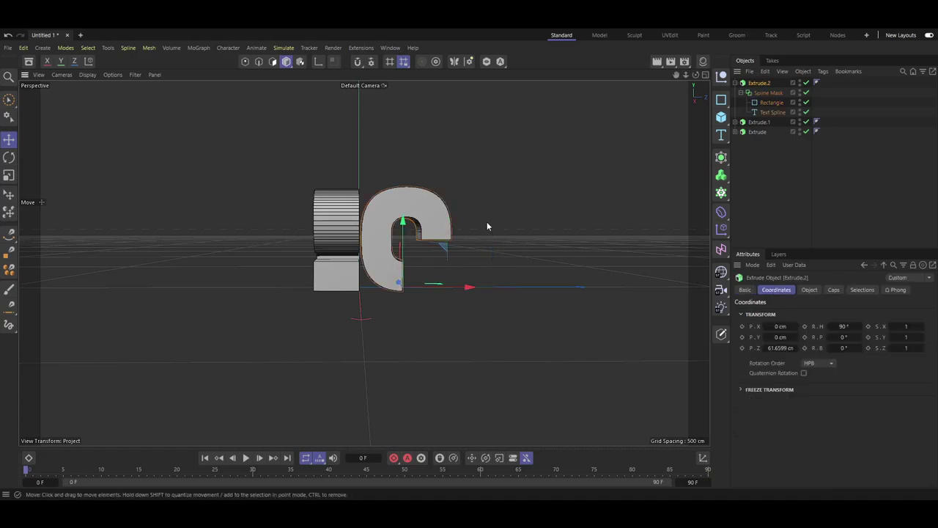
Duplicate the masked 0 piece as Extrude.3 and set its Spline Mask mode to And
{"action": "key", "text": "ctrl+c"}
{"action": "key", "text": "ctrl+v"}
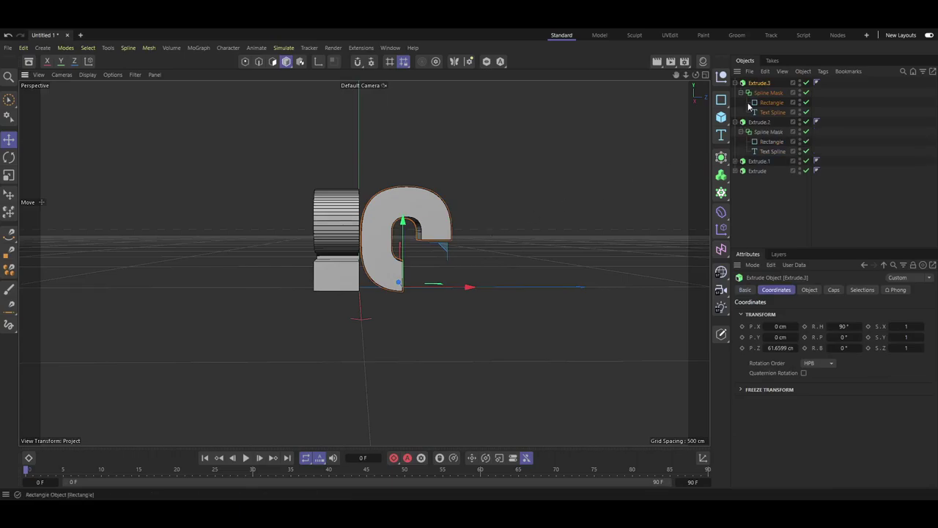
{"action": "left_click", "coordinate": [768, 93]}
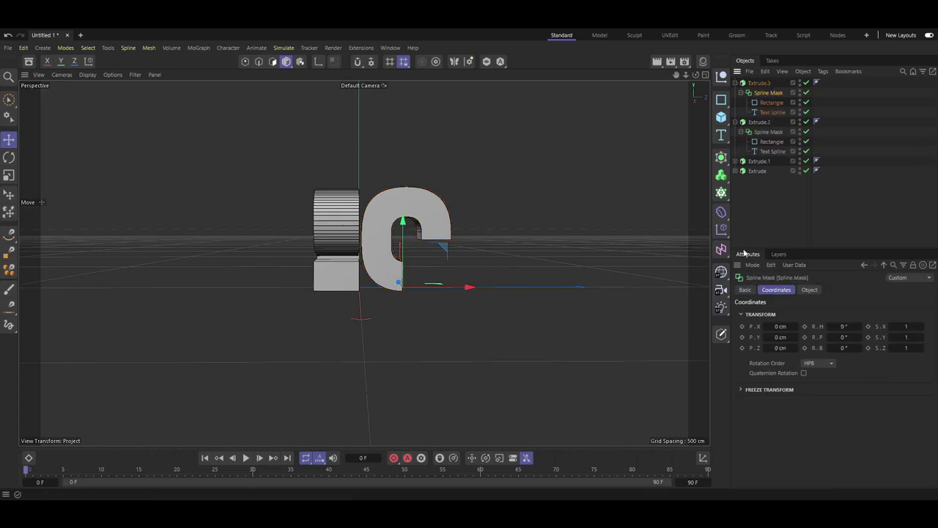
{"action": "left_click", "coordinate": [809, 290]}
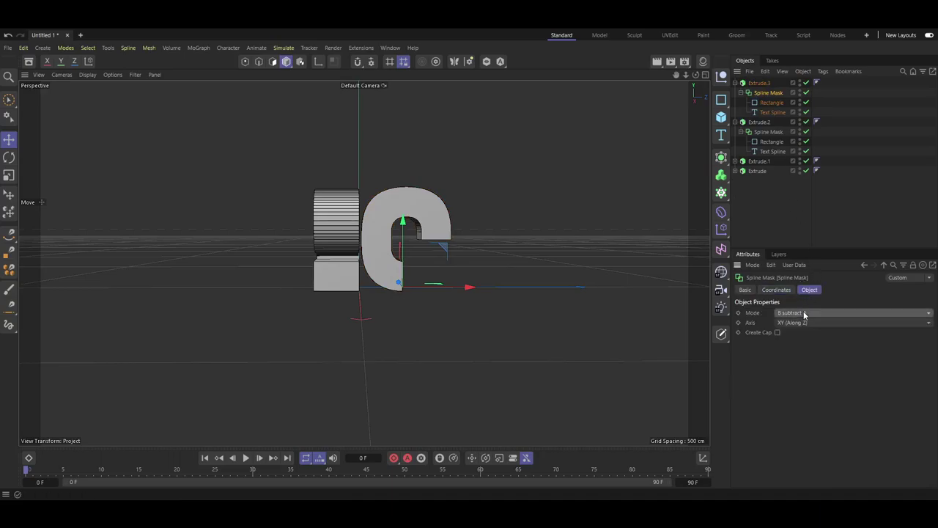
{"action": "left_click", "coordinate": [851, 312]}
{"action": "left_click", "coordinate": [801, 361]}
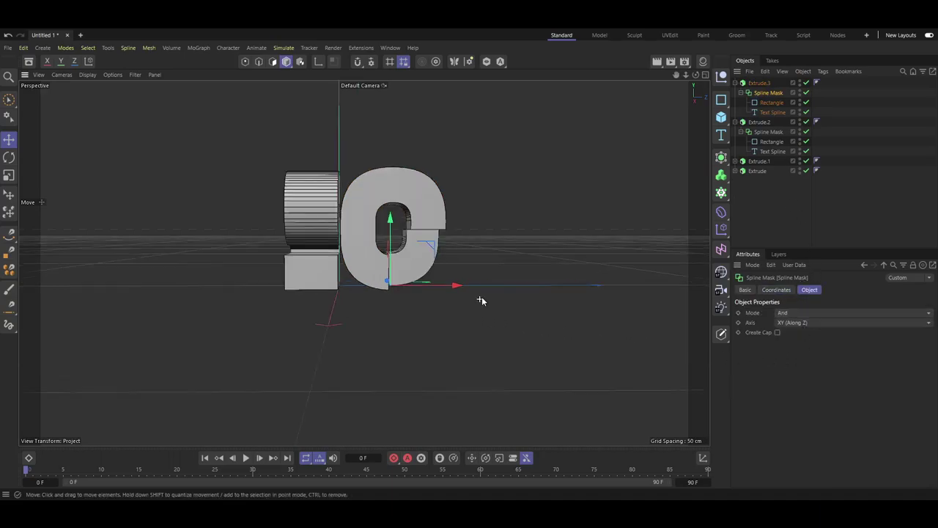
Slide the Extrude.1 box piece slightly left
{"action": "scroll", "coordinate": [482, 296], "scroll_direction": "up", "scroll_amount": 3}
{"action": "mouse_move", "coordinate": [540, 229]}
{"action": "left_mouse_down", "text": "alt"}
{"action": "mouse_move", "coordinate": [475, 314]}
{"action": "mouse_move", "coordinate": [408, 301]}
{"action": "left_mouse_up", "text": "alt"}
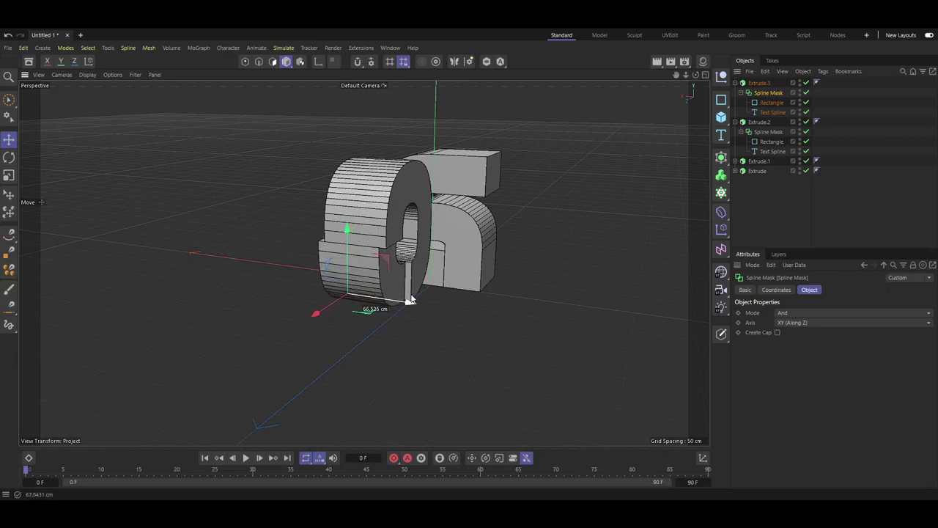
{"action": "left_click_drag", "start_coordinate": [477, 274], "coordinate": [651, 261], "text": "alt"}
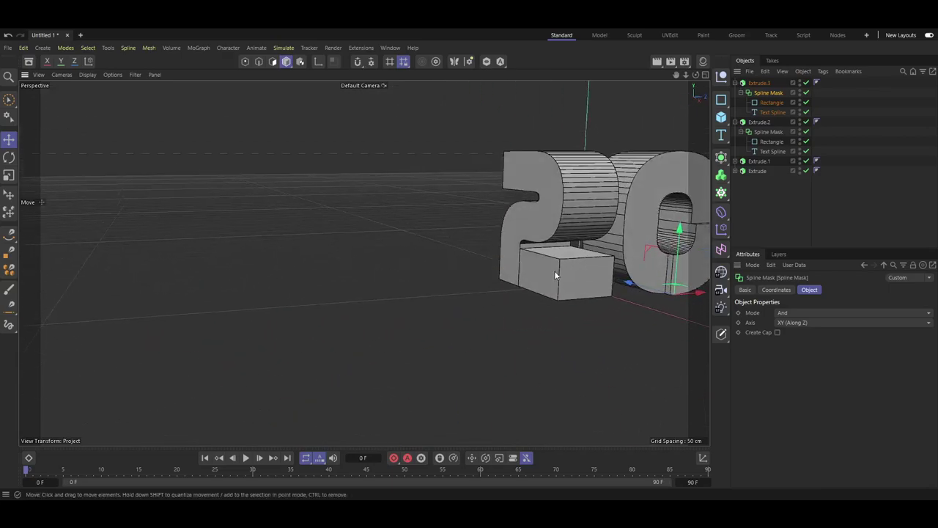
{"action": "left_click", "coordinate": [579, 269]}
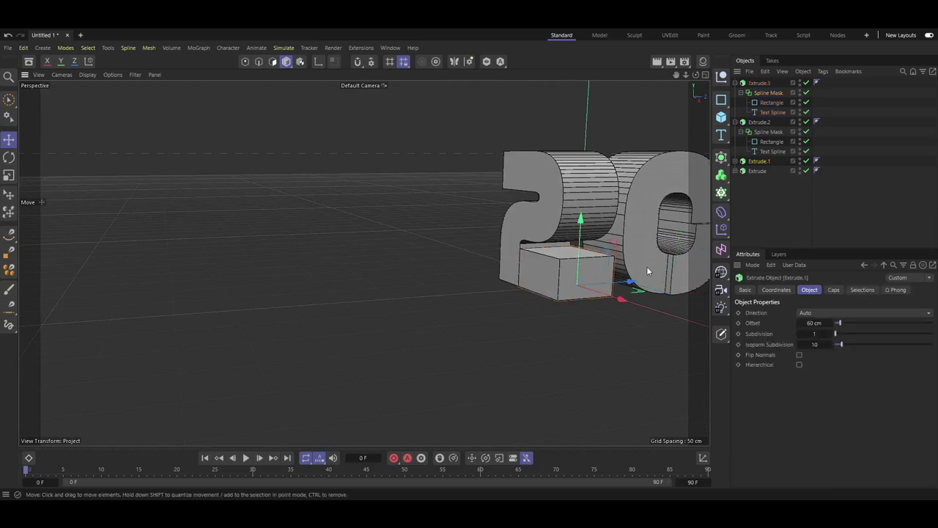
{"action": "mouse_move", "coordinate": [627, 282]}
{"action": "left_mouse_down"}
{"action": "mouse_move", "coordinate": [616, 287]}
{"action": "mouse_move", "coordinate": [630, 285]}
{"action": "left_mouse_up"}
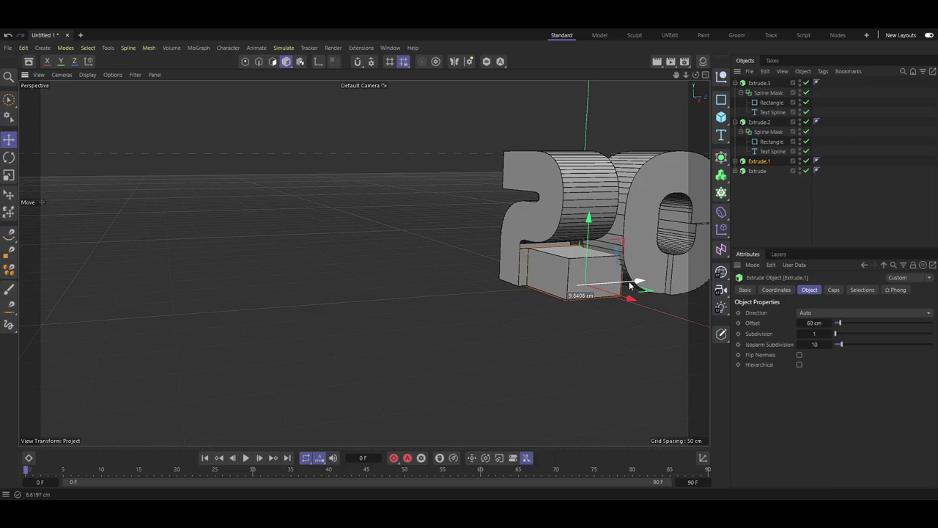
Move Extrude.3 and Extrude.2, the 0 and its block, together sideways toward the 2
{"action": "left_click", "coordinate": [764, 86]}
{"action": "left_click", "coordinate": [764, 86]}
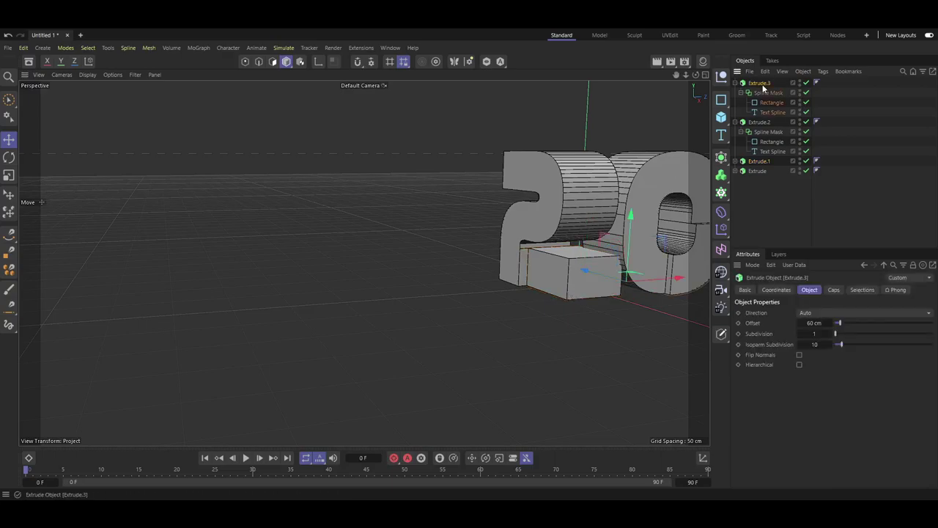
{"action": "left_click", "coordinate": [760, 123], "text": "ctrl"}
{"action": "mouse_move", "coordinate": [438, 234]}
{"action": "left_mouse_down", "text": "alt"}
{"action": "mouse_move", "coordinate": [611, 271]}
{"action": "mouse_move", "coordinate": [591, 271]}
{"action": "left_mouse_up", "text": "alt"}
{"action": "scroll", "coordinate": [611, 272], "scroll_direction": "up", "scroll_amount": 2}
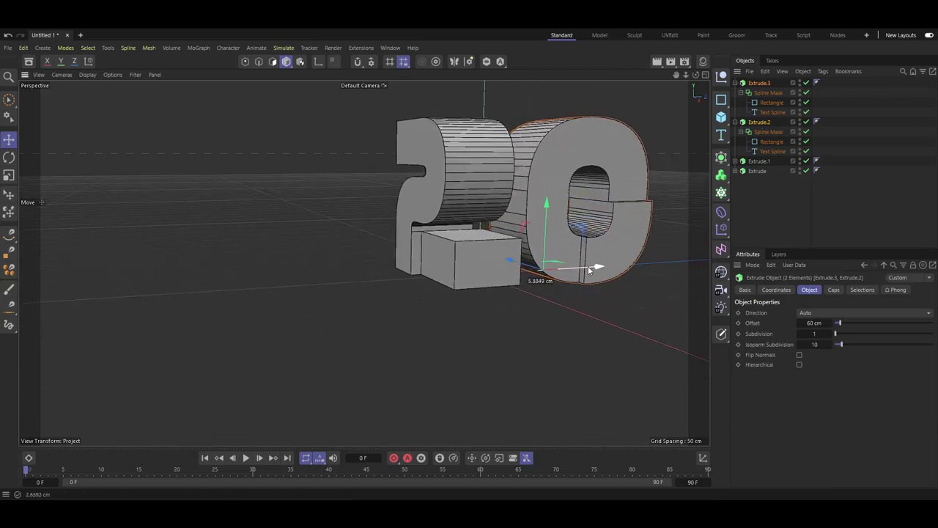
{"action": "scroll", "coordinate": [314, 238], "scroll_direction": "down", "scroll_amount": 2}
Orbit and zoom to a lower, more frontal view of the 20
{"action": "mouse_move", "coordinate": [314, 237]}
{"action": "left_mouse_down", "text": "alt"}
{"action": "mouse_move", "coordinate": [575, 282]}
{"action": "mouse_move", "coordinate": [569, 254]}
{"action": "mouse_move", "coordinate": [463, 263]}
{"action": "mouse_move", "coordinate": [442, 286]}
{"action": "mouse_move", "coordinate": [591, 315]}
{"action": "mouse_move", "coordinate": [627, 299]}
{"action": "mouse_move", "coordinate": [590, 283]}
{"action": "left_mouse_up", "text": "alt"}
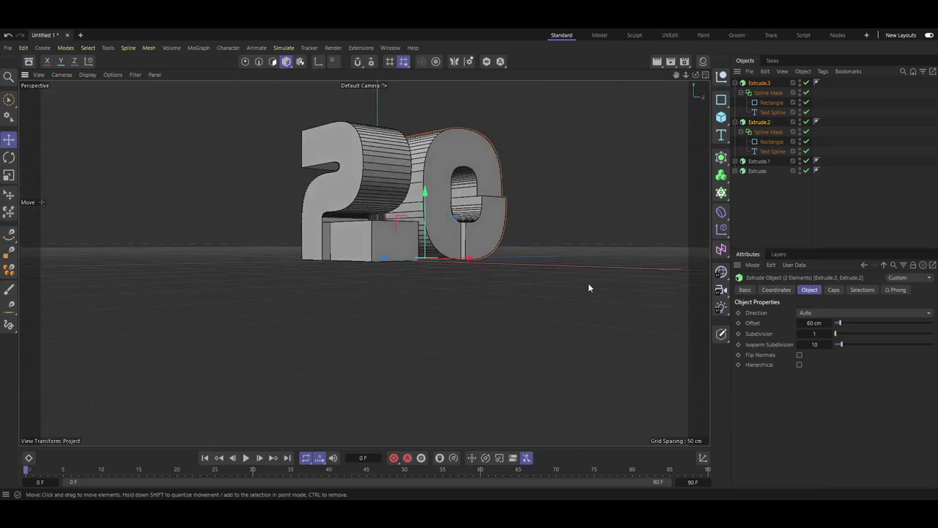
{"action": "scroll", "coordinate": [515, 217], "scroll_direction": "up", "scroll_amount": 1}
{"action": "scroll", "coordinate": [481, 223], "scroll_direction": "up", "scroll_amount": 1}
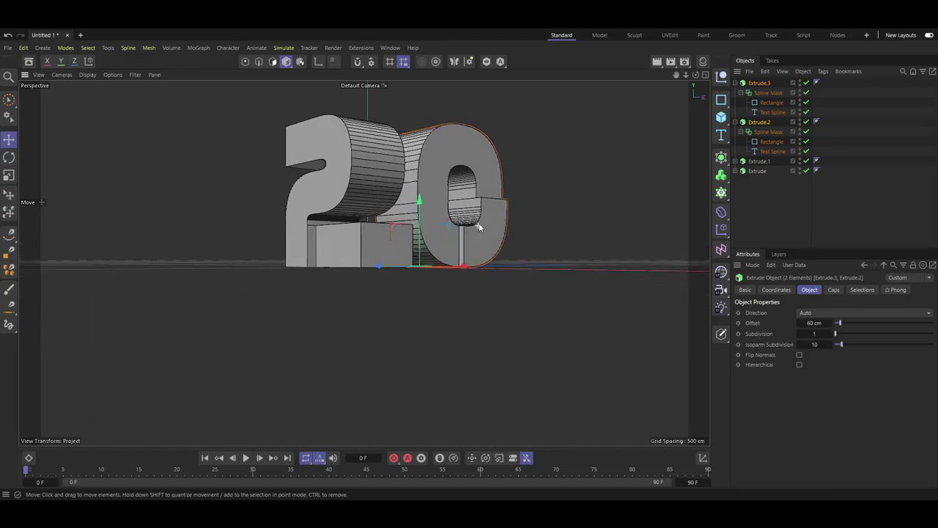
{"action": "scroll", "coordinate": [477, 223], "scroll_direction": "up", "scroll_amount": 1}
{"action": "scroll", "coordinate": [479, 263], "scroll_direction": "up", "scroll_amount": 1}
{"action": "scroll", "coordinate": [385, 278], "scroll_direction": "up", "scroll_amount": 1}
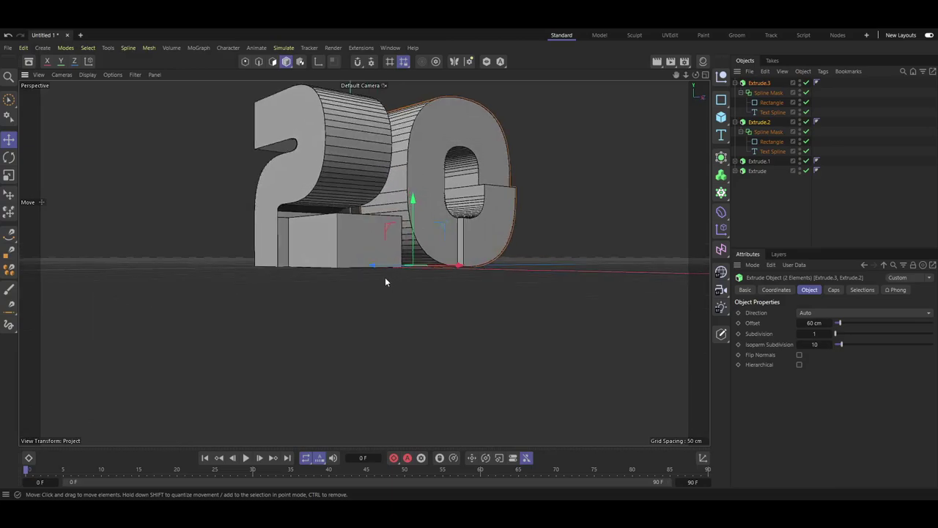
{"action": "scroll", "coordinate": [384, 282], "scroll_direction": "down", "scroll_amount": 2}
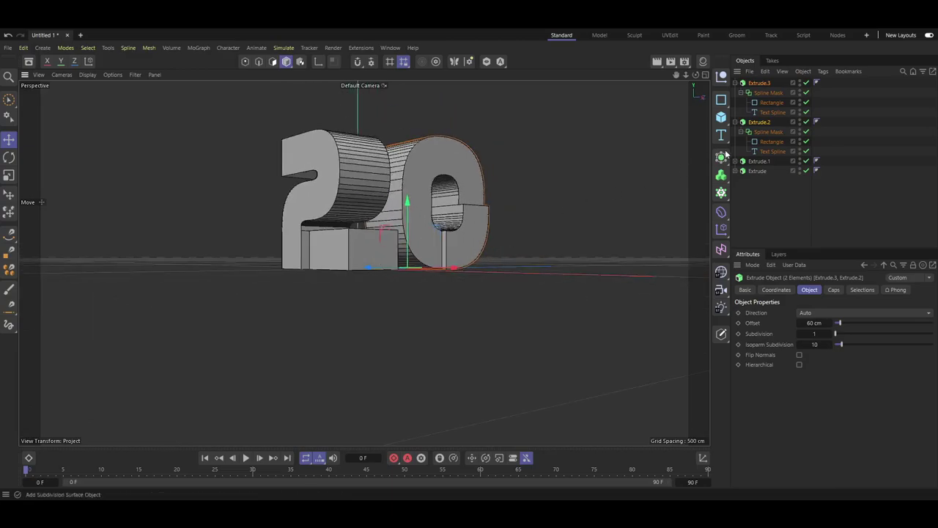
Collapse Extrude.3 and Extrude.2, then duplicate Extrude.1 and Extrude, the pieces of the 2
{"action": "left_click", "coordinate": [735, 83]}
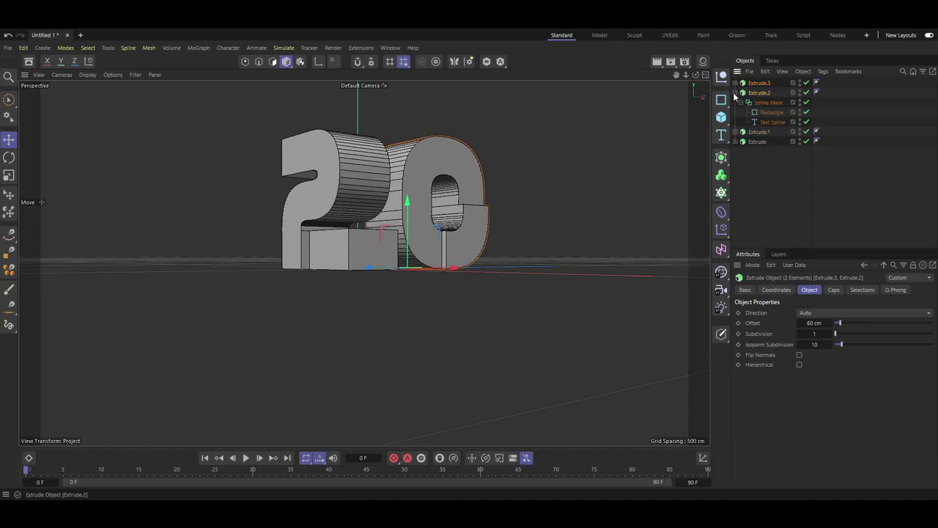
{"action": "left_click", "coordinate": [735, 92]}
{"action": "left_click", "coordinate": [755, 103]}
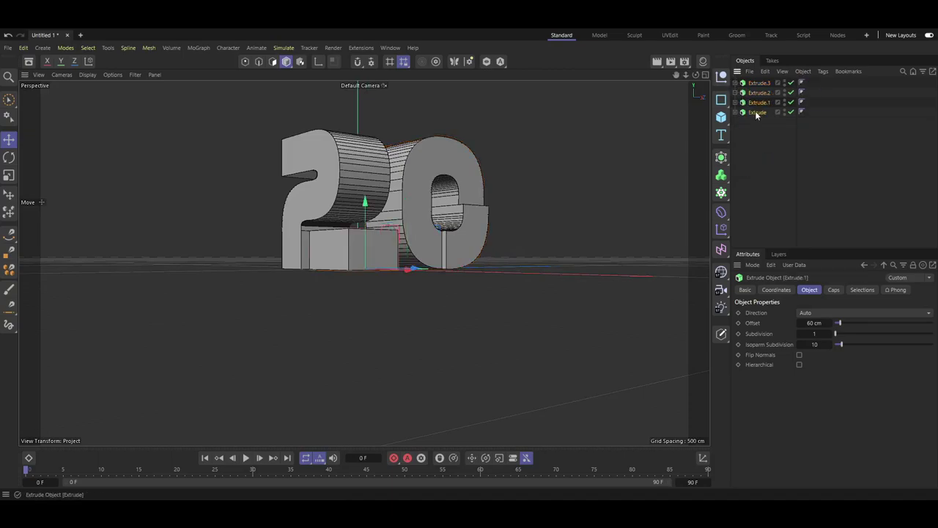
{"action": "left_click", "coordinate": [757, 113], "text": "ctrl"}
{"action": "scroll", "coordinate": [387, 268], "scroll_direction": "down", "scroll_amount": 2}
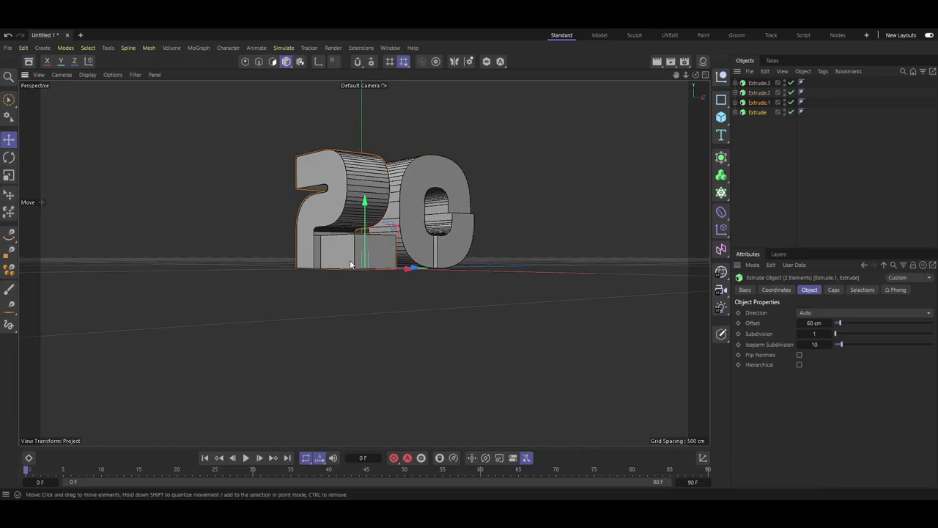
{"action": "scroll", "coordinate": [344, 257], "scroll_direction": "up", "scroll_amount": 1}
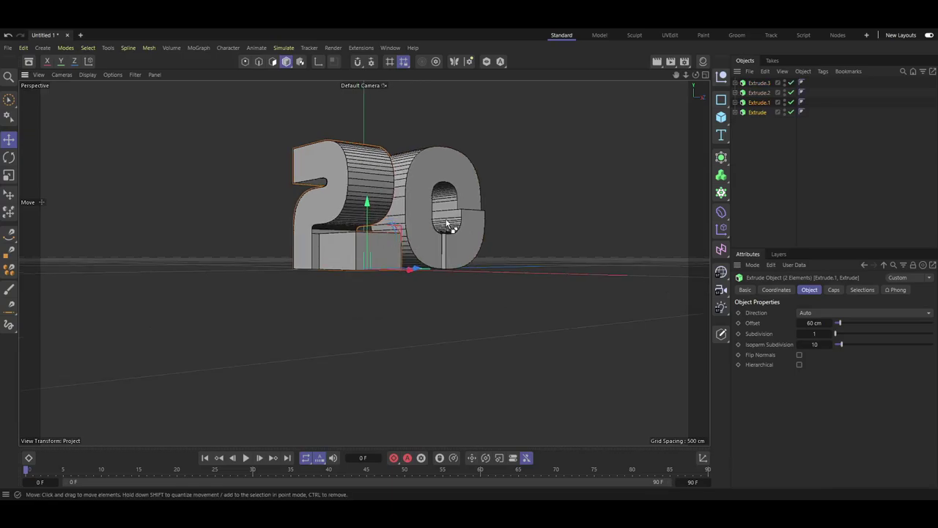
{"action": "left_click_drag", "start_coordinate": [445, 223], "coordinate": [449, 226], "text": "ctrl"}
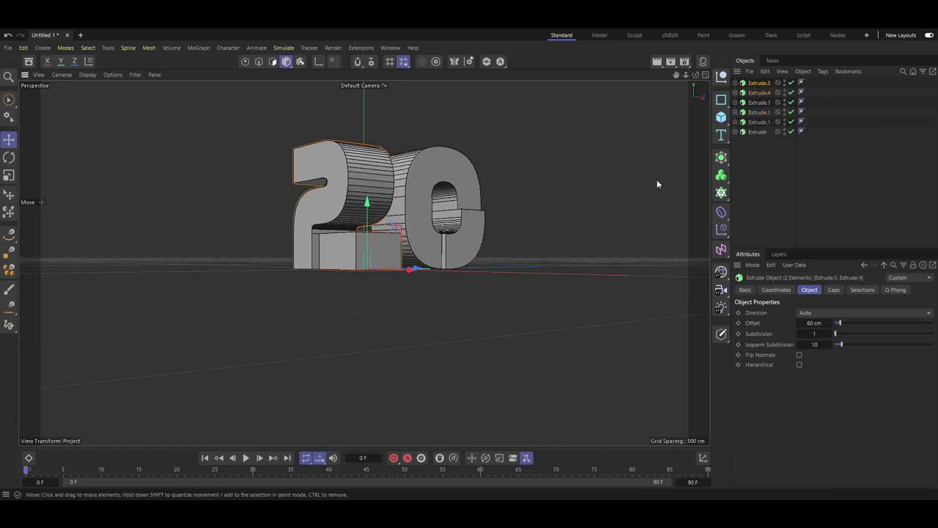
Move the copies Extrude.5 and Extrude.4 down below the 20
{"action": "left_click", "coordinate": [795, 182]}
{"action": "left_click", "coordinate": [759, 83]}
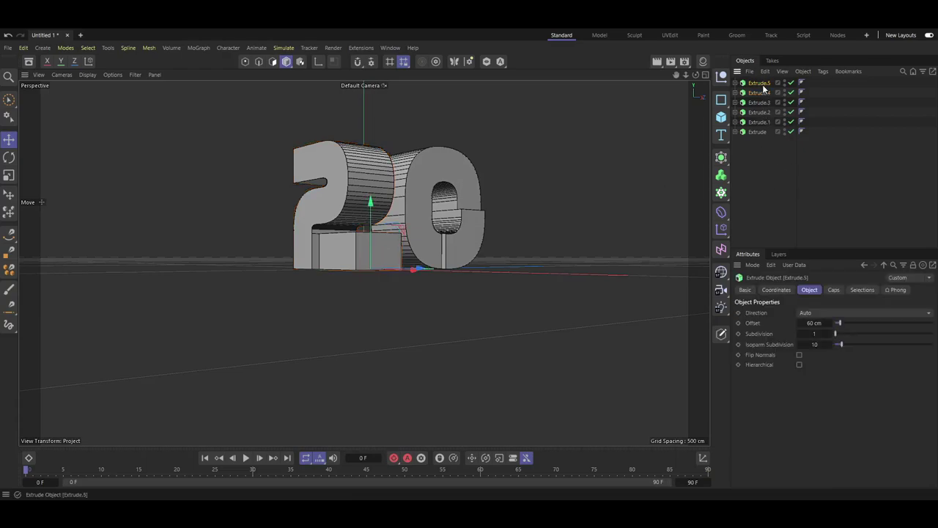
{"action": "left_click", "coordinate": [762, 92], "text": "ctrl"}
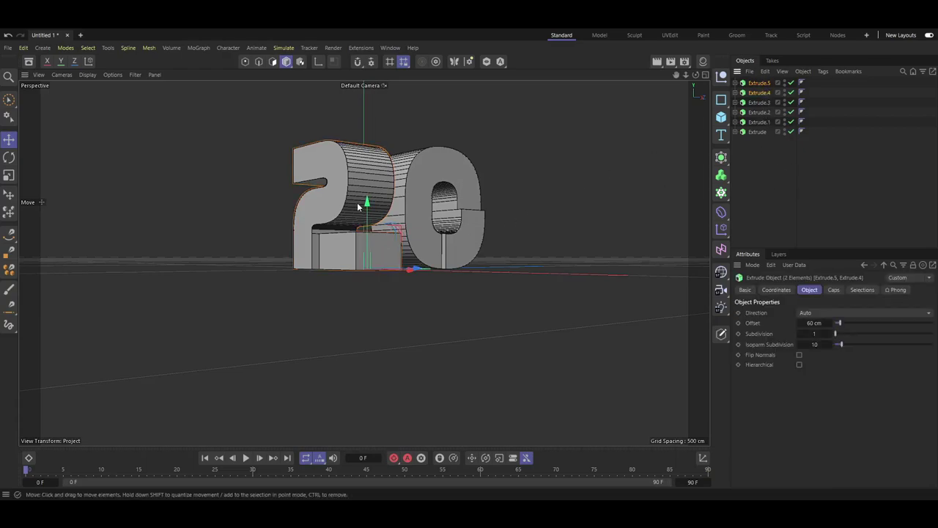
{"action": "left_click_drag", "start_coordinate": [369, 204], "coordinate": [367, 324]}
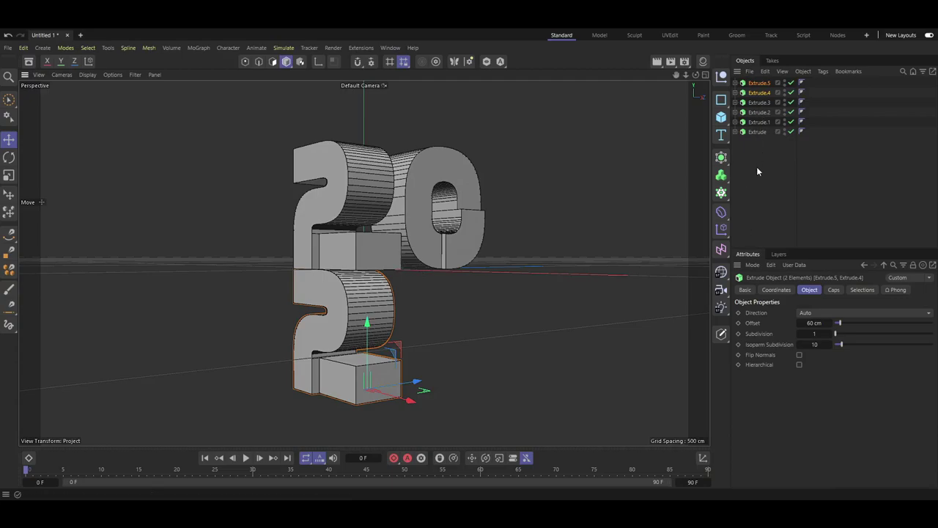
Set the heading rotation R.H to 90° on both Extrude.5 and Extrude.4
{"action": "left_click", "coordinate": [758, 83]}
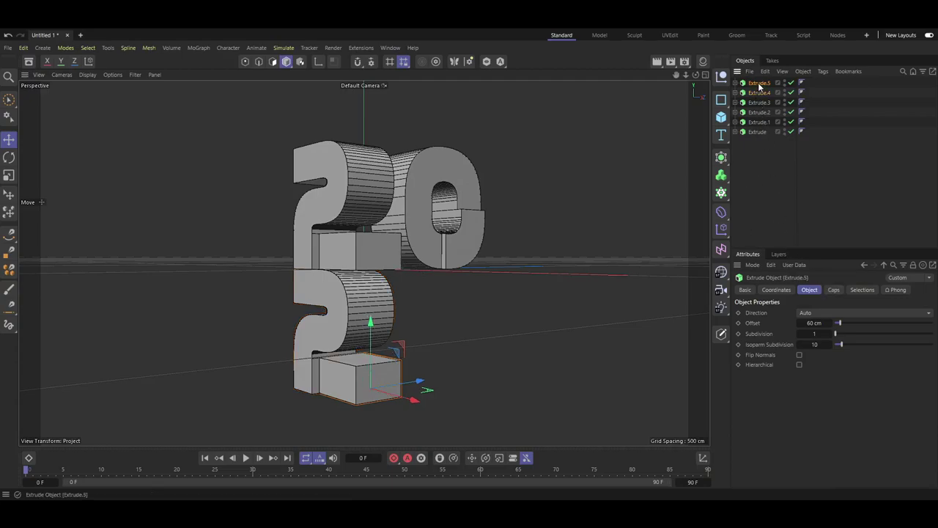
{"action": "left_click", "coordinate": [777, 290]}
{"action": "left_click", "coordinate": [847, 327]}
{"action": "type", "text": "90"}
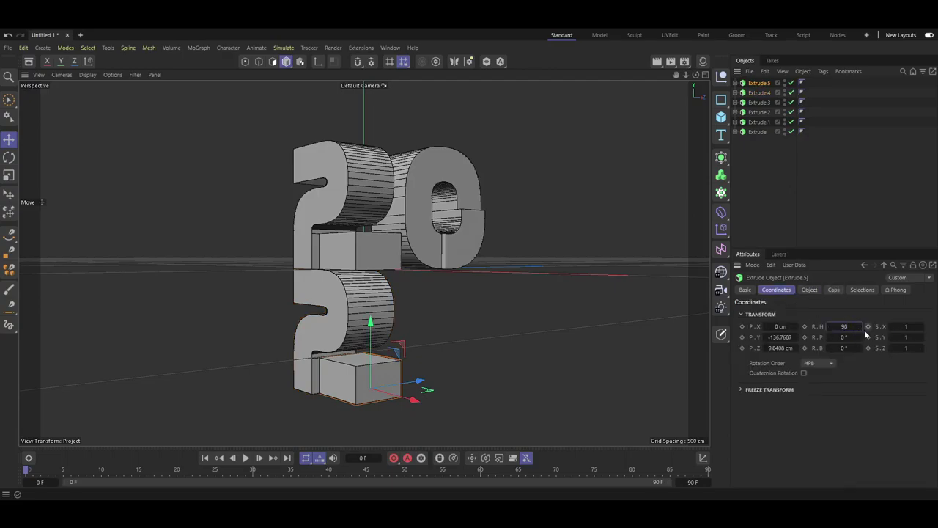
{"action": "key", "text": "Return"}
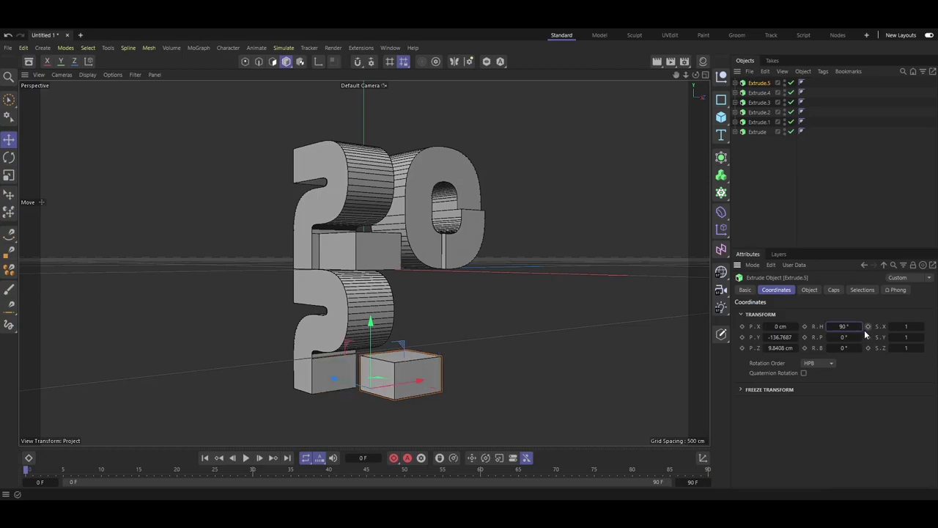
{"action": "left_click", "coordinate": [759, 93]}
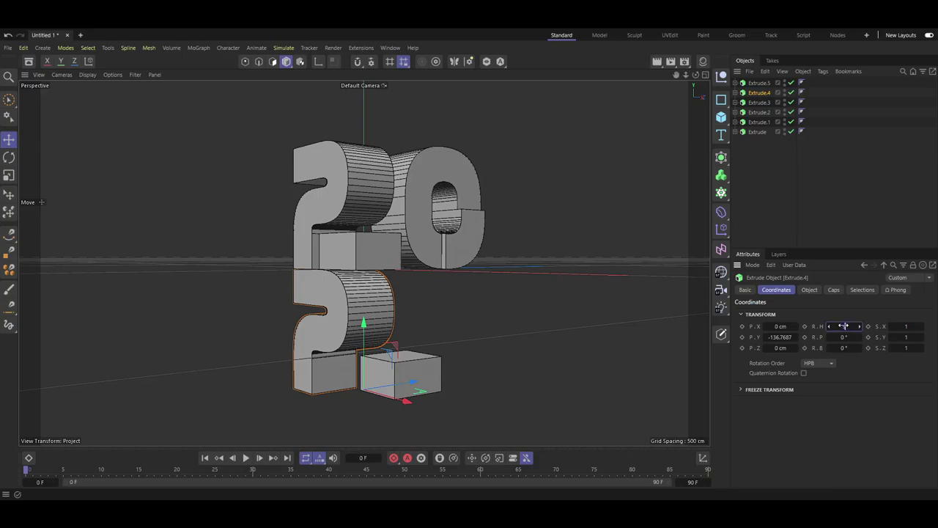
{"action": "left_click_drag", "start_coordinate": [844, 326], "coordinate": [844, 326]}
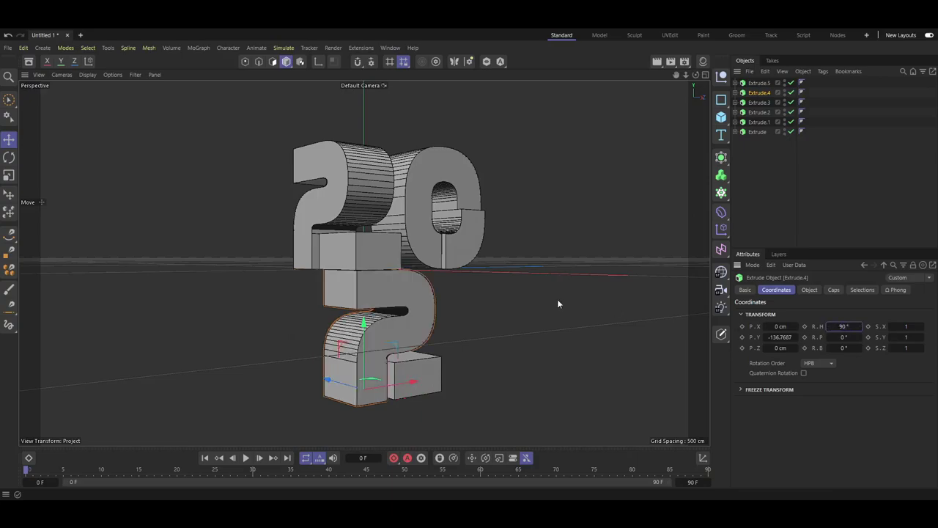
{"action": "mouse_move", "coordinate": [424, 233]}
{"action": "left_mouse_down", "text": "alt"}
{"action": "mouse_move", "coordinate": [475, 301]}
{"action": "mouse_move", "coordinate": [323, 296]}
{"action": "mouse_move", "coordinate": [305, 316]}
{"action": "mouse_move", "coordinate": [332, 335]}
{"action": "left_mouse_up", "text": "alt"}
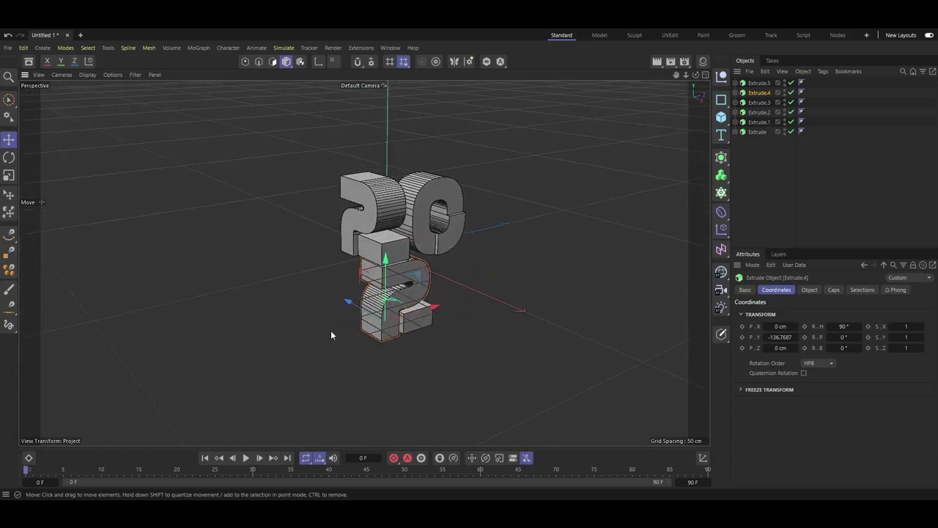
Slide Extrude.5 and Extrude.4 left to P.X -44.39 cm, beneath the upper 2
{"action": "scroll", "coordinate": [331, 330], "scroll_direction": "up", "scroll_amount": 3}
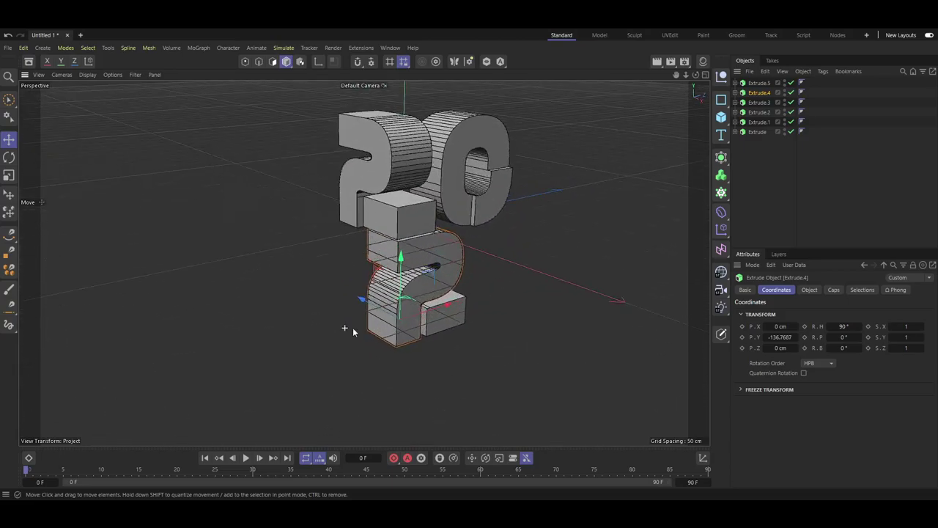
{"action": "left_click", "coordinate": [760, 83], "text": "shift"}
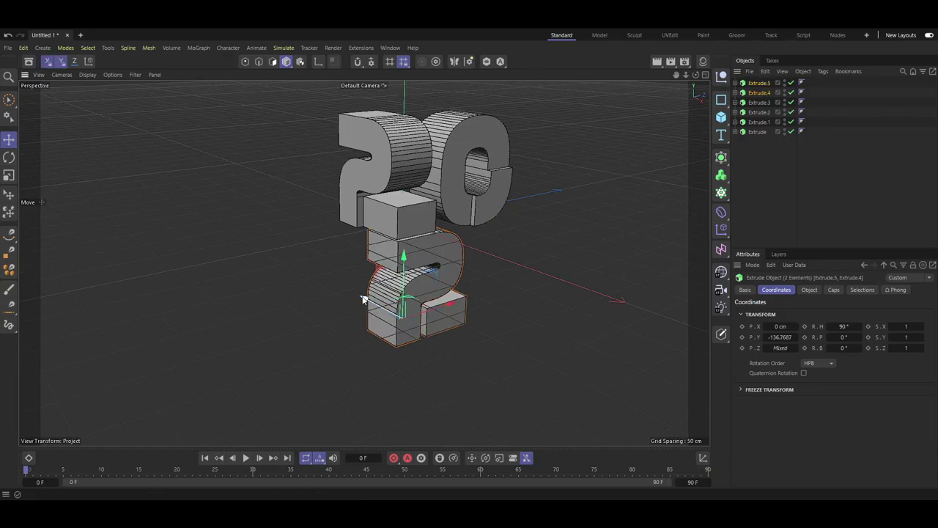
{"action": "left_click_drag", "start_coordinate": [362, 299], "coordinate": [350, 293]}
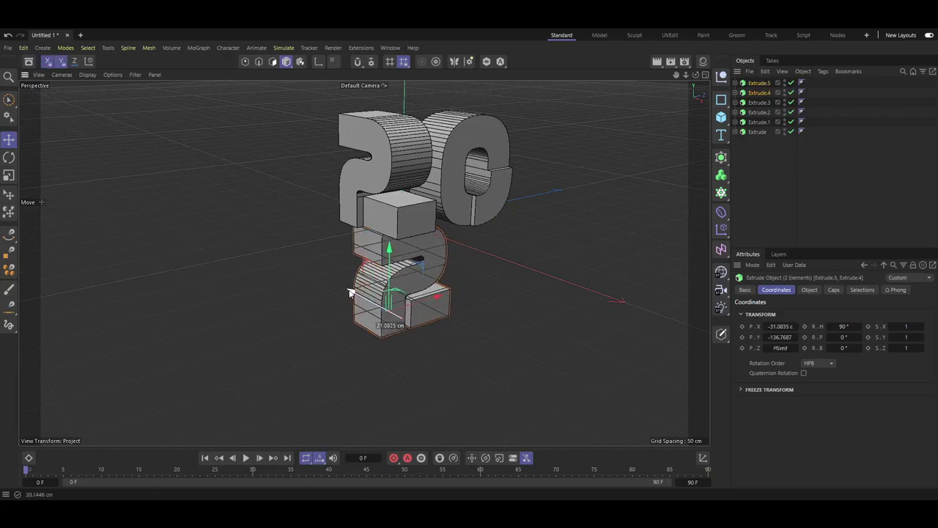
{"action": "scroll", "coordinate": [366, 308], "scroll_direction": "up", "scroll_amount": 2}
{"action": "left_click_drag", "start_coordinate": [427, 313], "coordinate": [348, 312]}
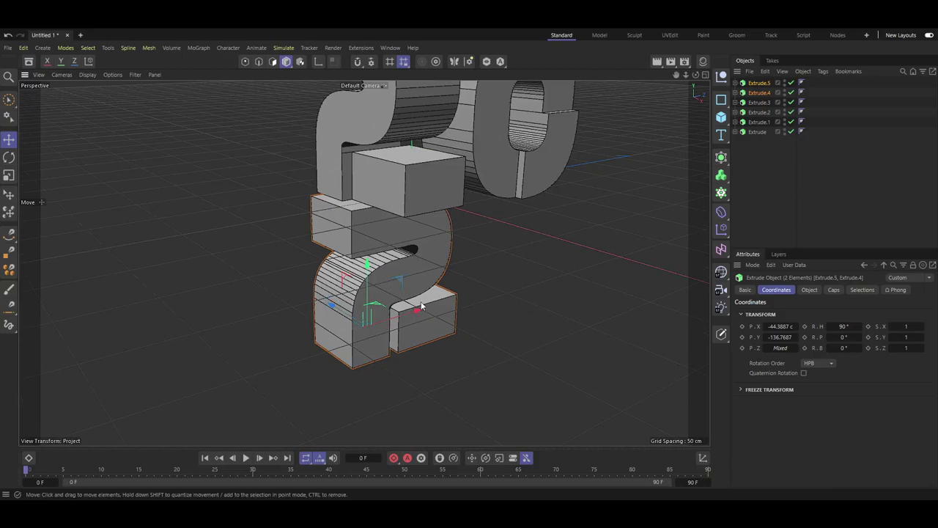
{"action": "left_click_drag", "start_coordinate": [361, 319], "coordinate": [455, 288], "text": "alt"}
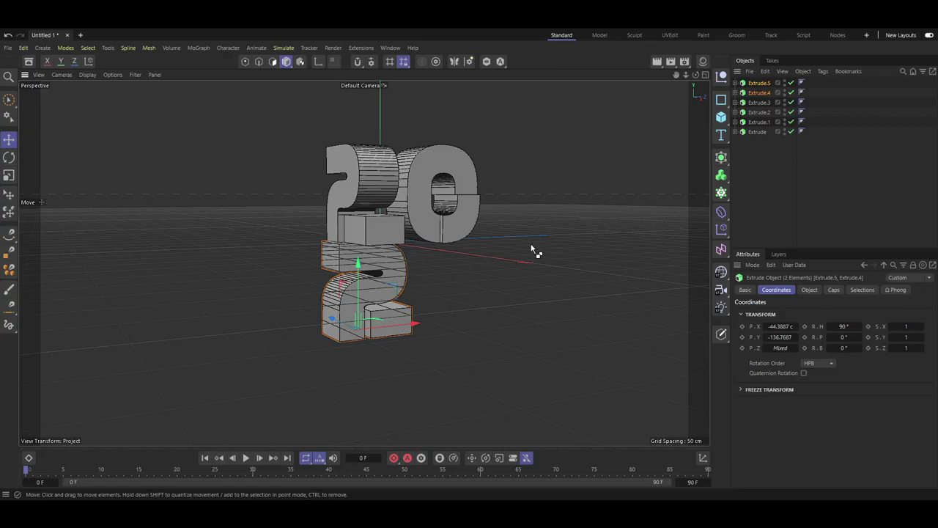
Copy-paste the upper 2 (Extrude.1 and Extrude) and place the copy beside the lower 2
{"action": "left_click", "coordinate": [758, 122]}
{"action": "left_click", "coordinate": [757, 131], "text": "ctrl"}
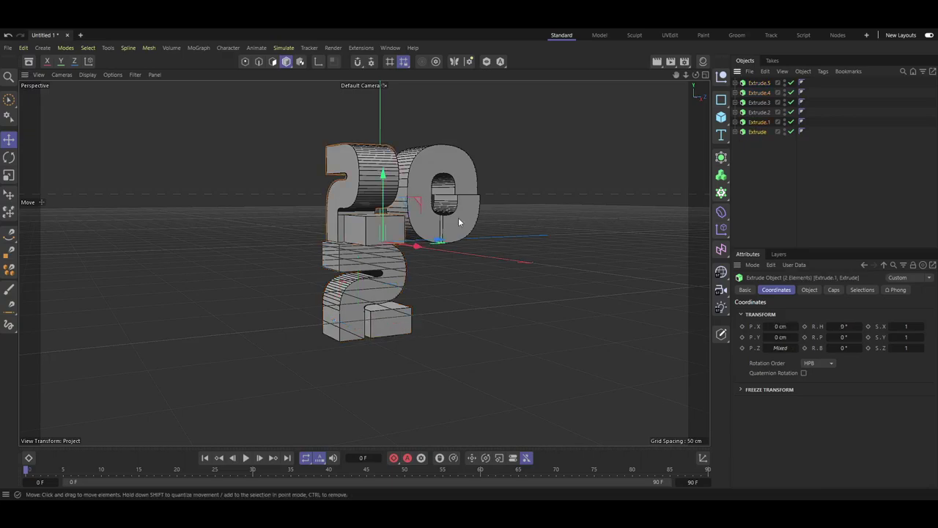
{"action": "key", "text": "ctrl+c"}
{"action": "key", "text": "ctrl+v"}
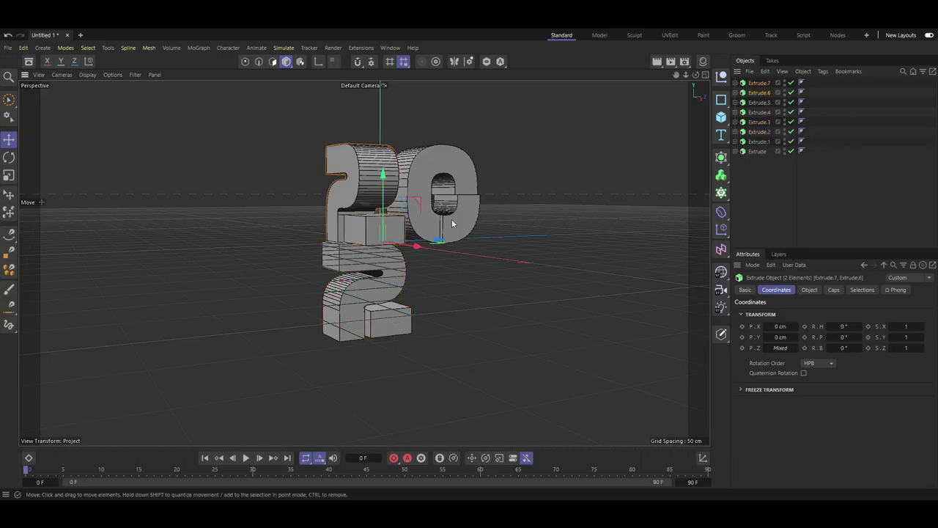
{"action": "left_click_drag", "start_coordinate": [388, 187], "coordinate": [392, 290]}
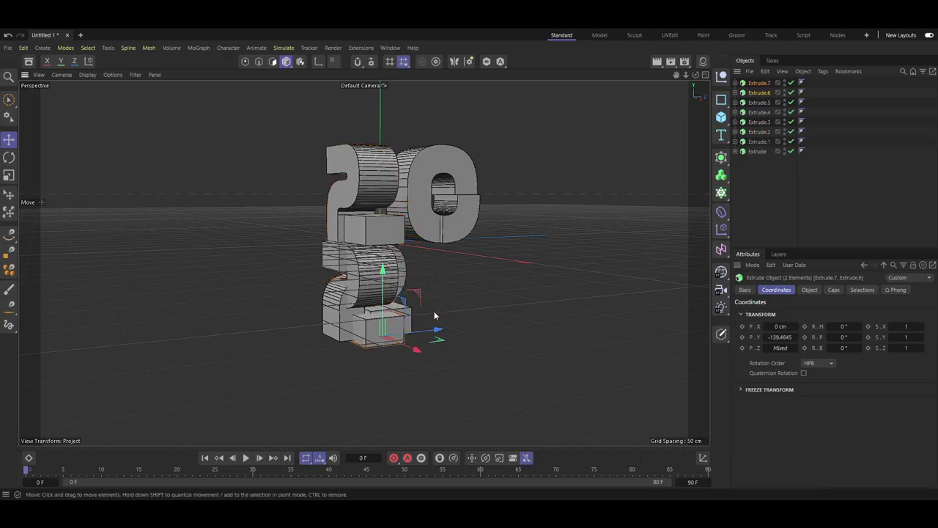
{"action": "left_click_drag", "start_coordinate": [436, 334], "coordinate": [516, 328]}
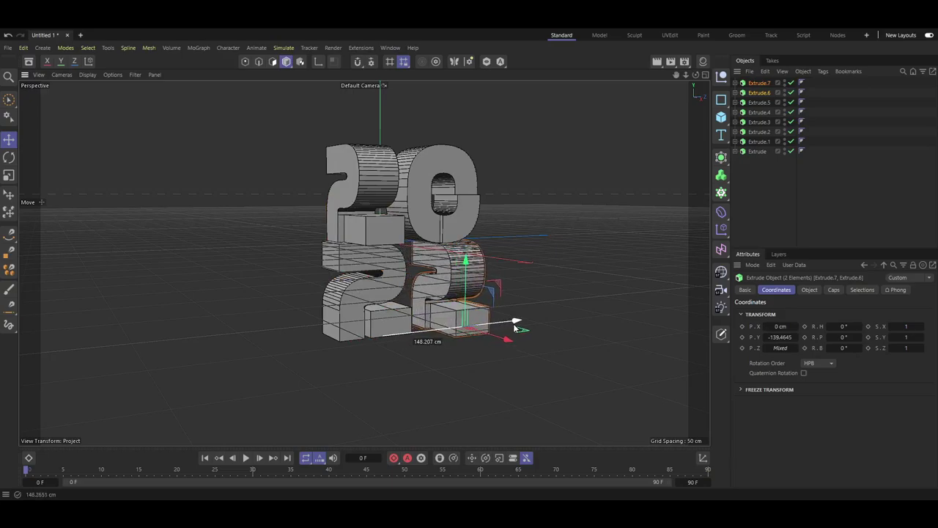
{"action": "left_click_drag", "start_coordinate": [515, 328], "coordinate": [515, 328]}
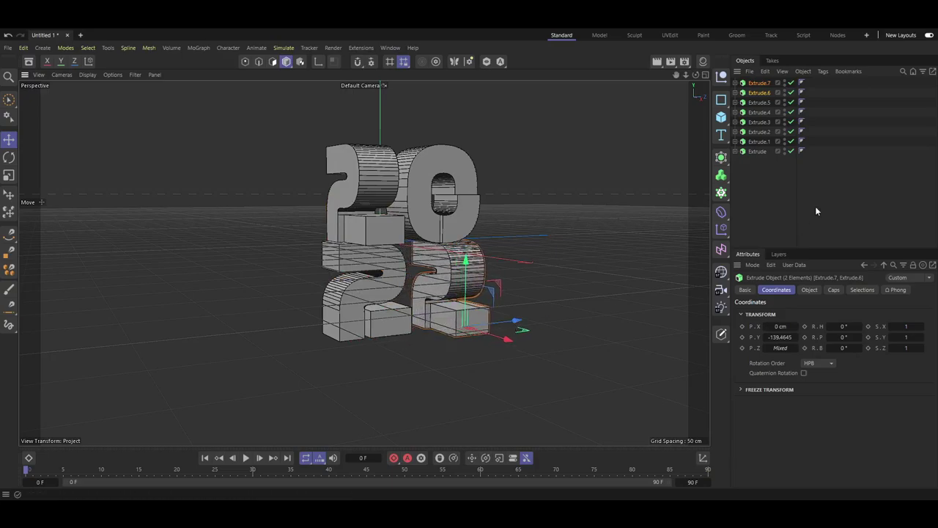
Expand Extrude.7 and Extrude.6 and select the pasted copy's text spline
{"action": "left_click", "coordinate": [735, 83]}
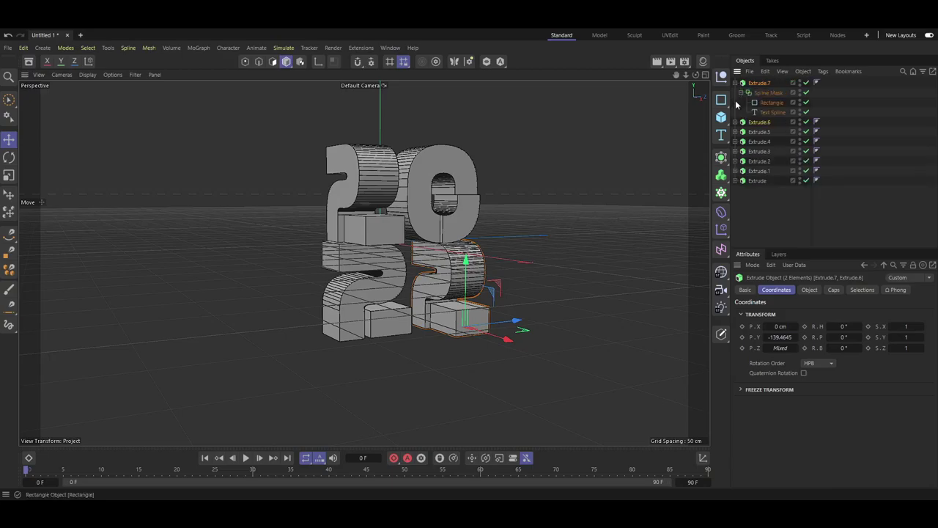
{"action": "left_click", "coordinate": [735, 122]}
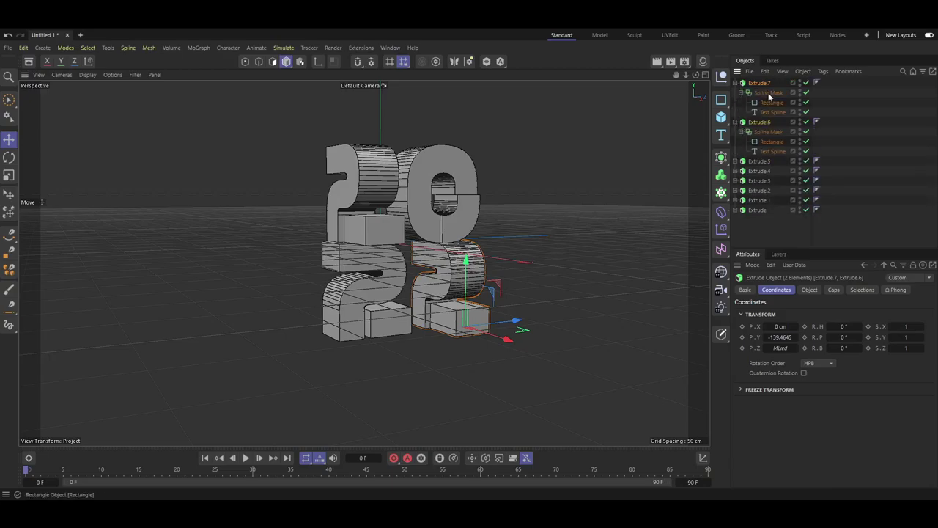
{"action": "left_click", "coordinate": [779, 150]}
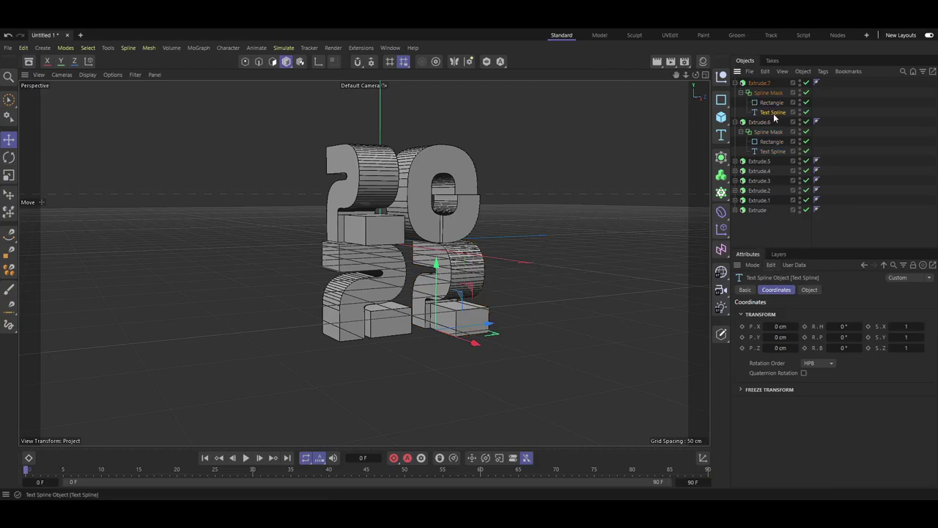
Change the second masked text spline's text from 2 to 3
{"action": "left_click", "coordinate": [810, 290]}
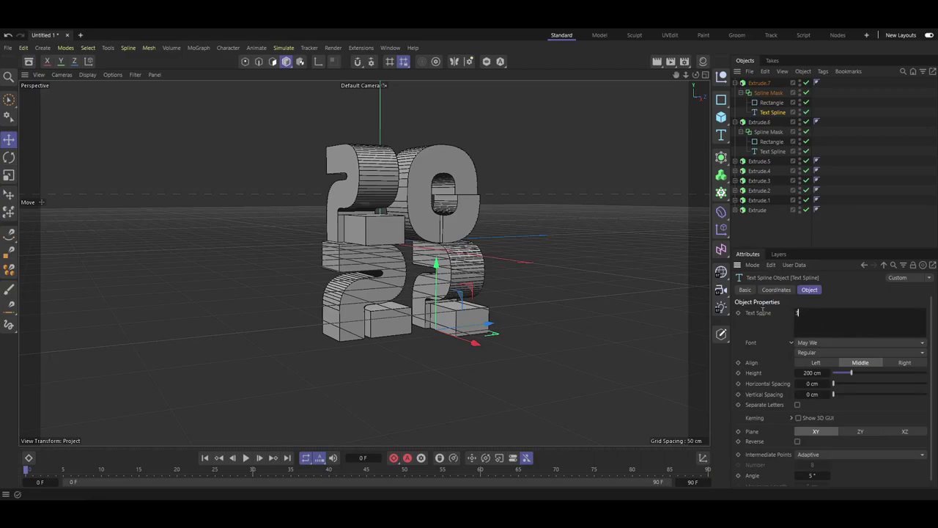
{"action": "left_click", "coordinate": [773, 151]}
{"action": "left_click", "coordinate": [810, 312]}
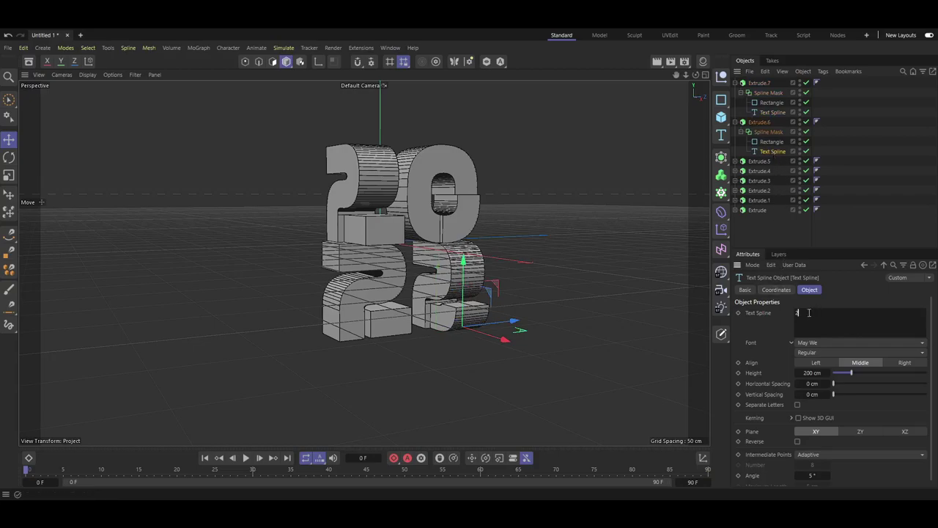
{"action": "type", "text": "3"}
Delete the unneeded masked extrusion Extrude.7
{"action": "left_click", "coordinate": [477, 330]}
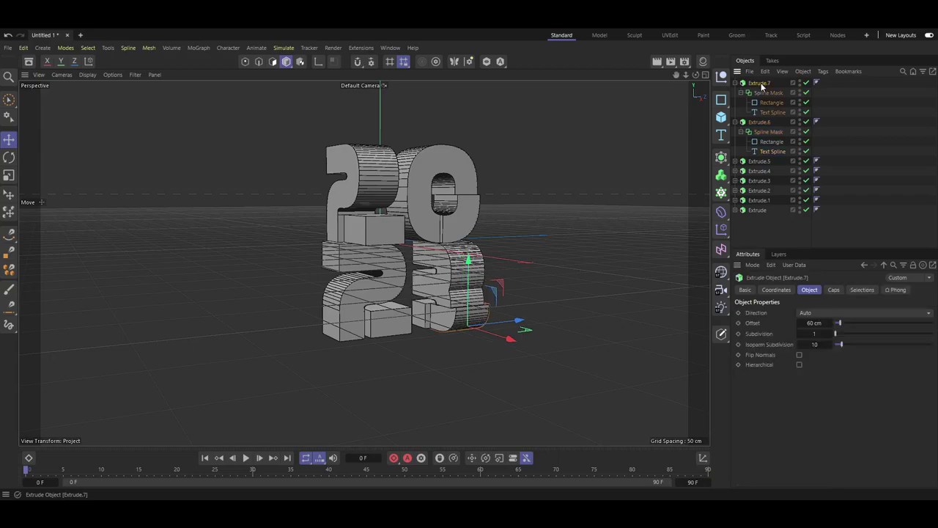
{"action": "scroll", "coordinate": [453, 357], "scroll_direction": "up", "scroll_amount": 3}
{"action": "mouse_move", "coordinate": [399, 357]}
{"action": "left_mouse_down", "text": "alt"}
{"action": "mouse_move", "coordinate": [431, 328]}
{"action": "mouse_move", "coordinate": [558, 343]}
{"action": "mouse_move", "coordinate": [702, 341]}
{"action": "mouse_move", "coordinate": [642, 341]}
{"action": "mouse_move", "coordinate": [541, 310]}
{"action": "mouse_move", "coordinate": [346, 328]}
{"action": "left_mouse_up", "text": "alt"}
{"action": "scroll", "coordinate": [627, 333], "scroll_direction": "up", "scroll_amount": 2}
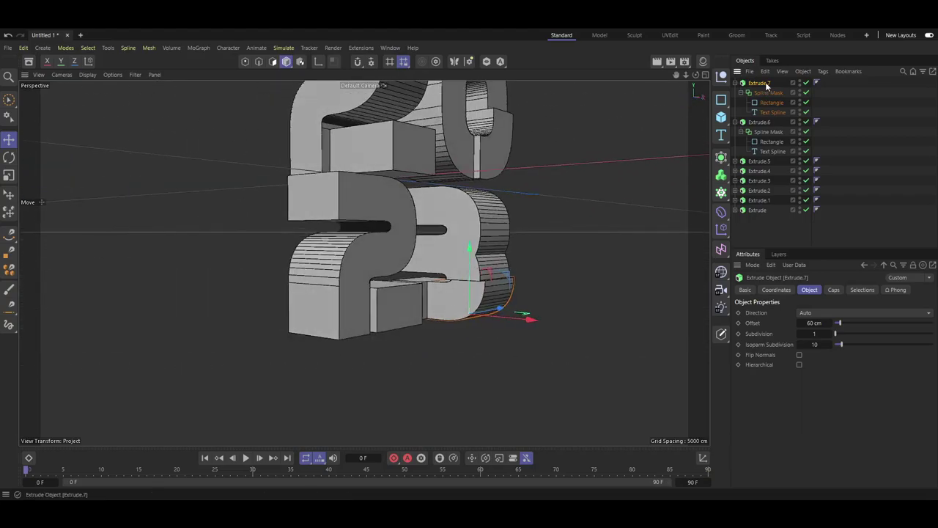
{"action": "key", "text": "Delete"}
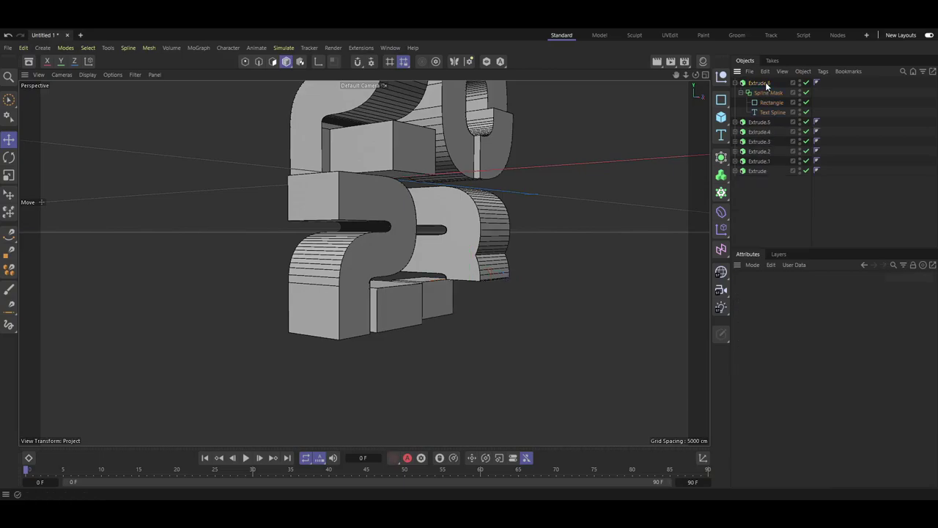
Slide Extrude.6's mask rectangle about 41 cm left and scale it up slightly
{"action": "left_click", "coordinate": [768, 102]}
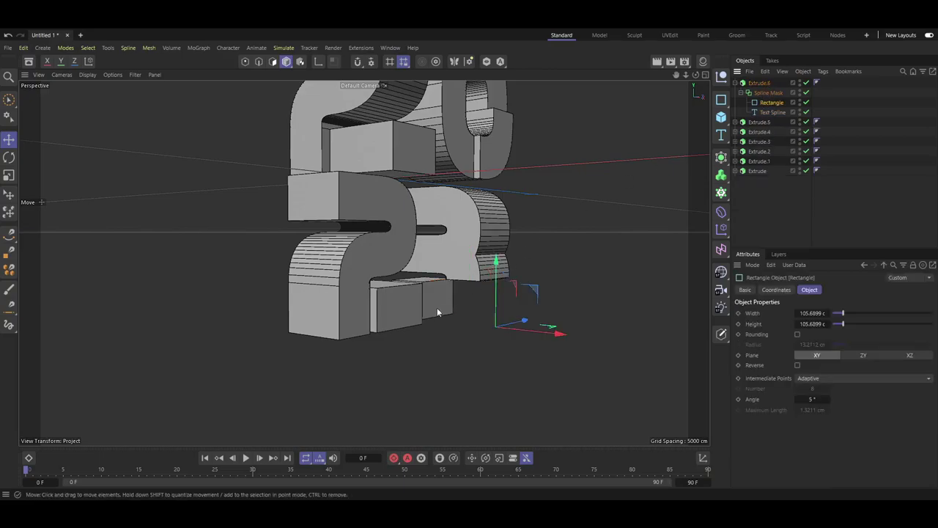
{"action": "left_click_drag", "start_coordinate": [265, 276], "coordinate": [463, 272], "text": "alt"}
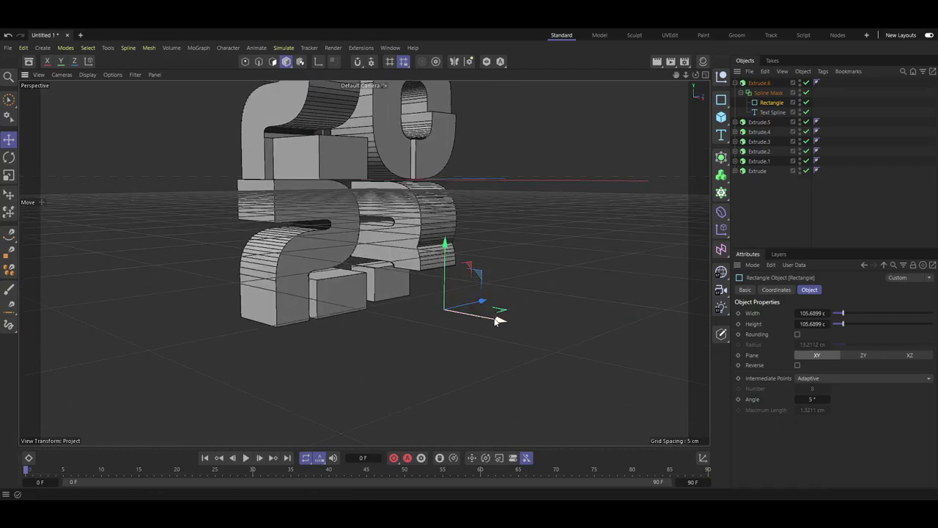
{"action": "left_click_drag", "start_coordinate": [497, 321], "coordinate": [467, 317]}
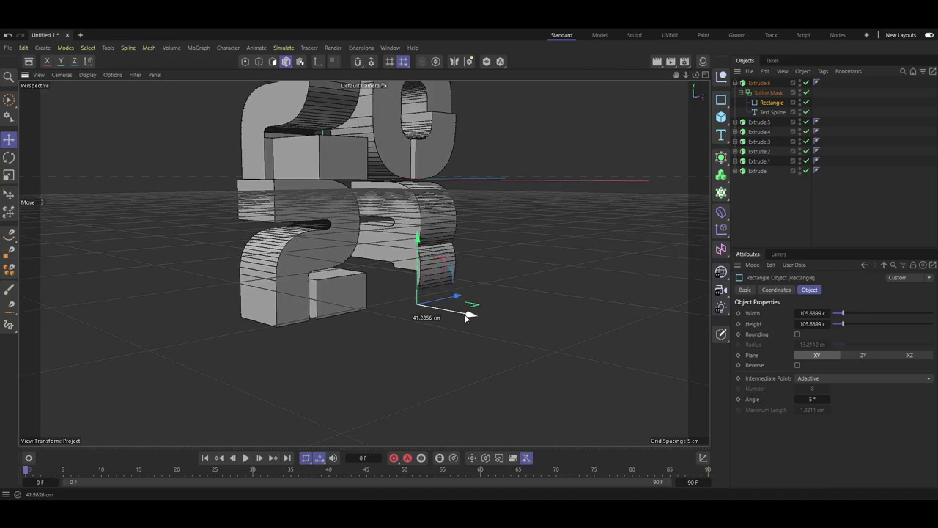
{"action": "left_click_drag", "start_coordinate": [467, 316], "coordinate": [465, 314]}
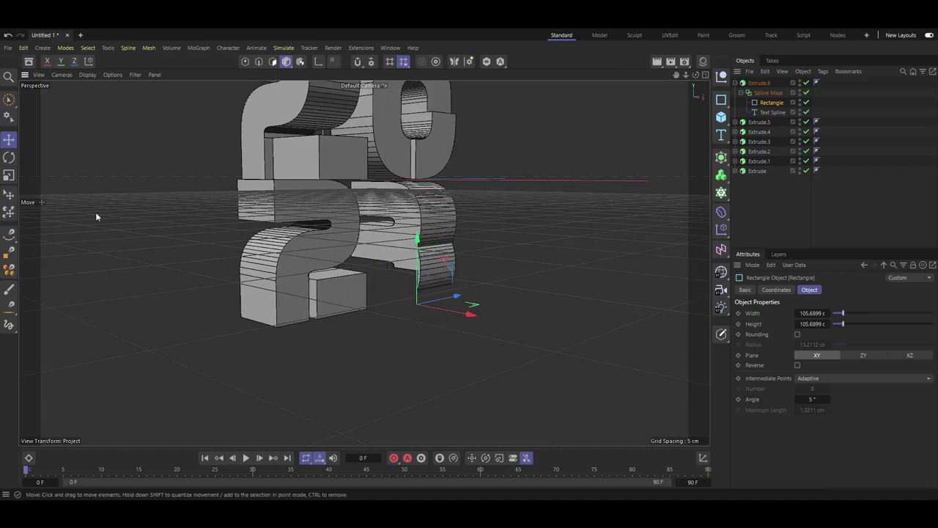
{"action": "left_click", "coordinate": [6, 173]}
{"action": "left_click_drag", "start_coordinate": [453, 270], "coordinate": [471, 260]}
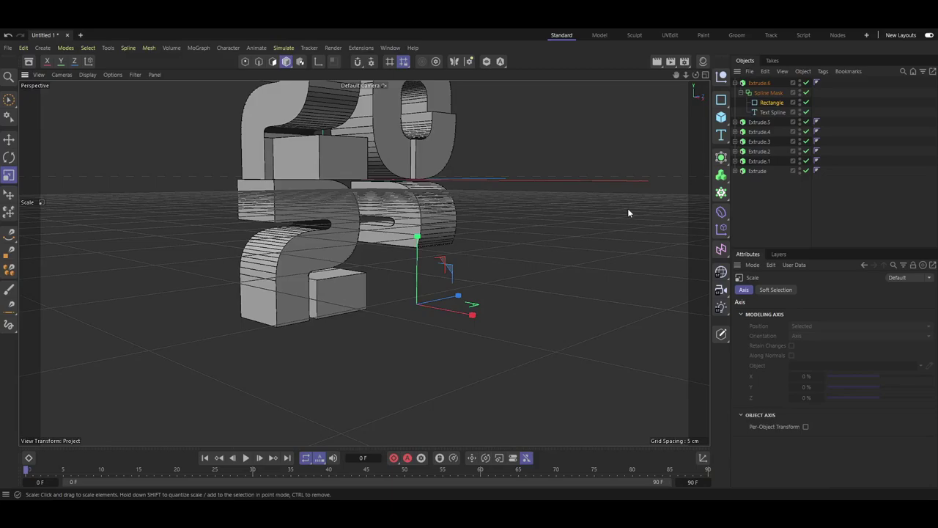
Copy and paste the masked extrusion Extrude.6
{"action": "left_click", "coordinate": [440, 209]}
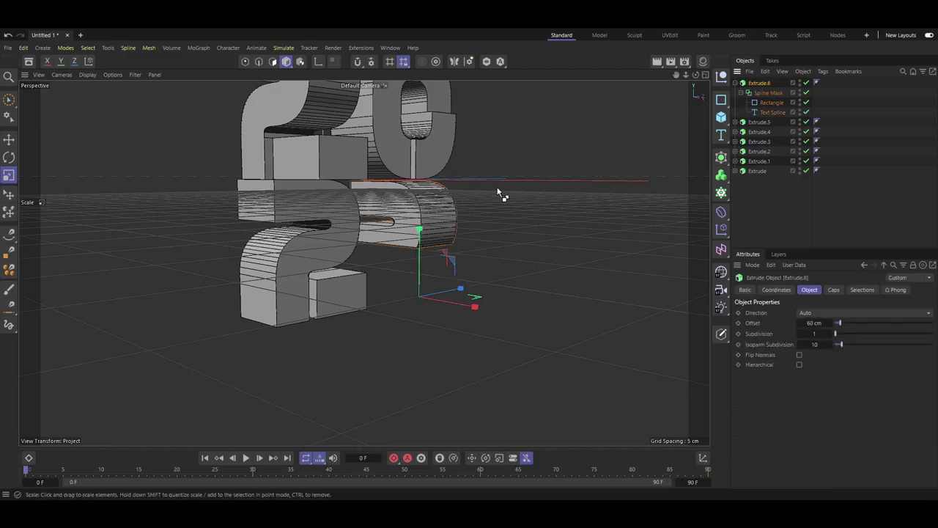
{"action": "key", "text": "ctrl+c"}
{"action": "key", "text": "ctrl+v"}
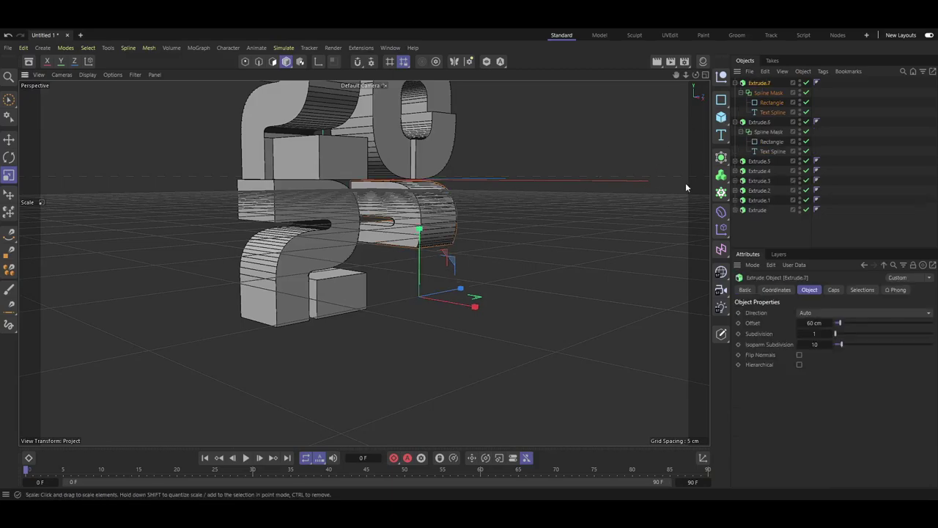
Set the duplicate's Spline Mask mode to And
{"action": "left_click", "coordinate": [772, 113]}
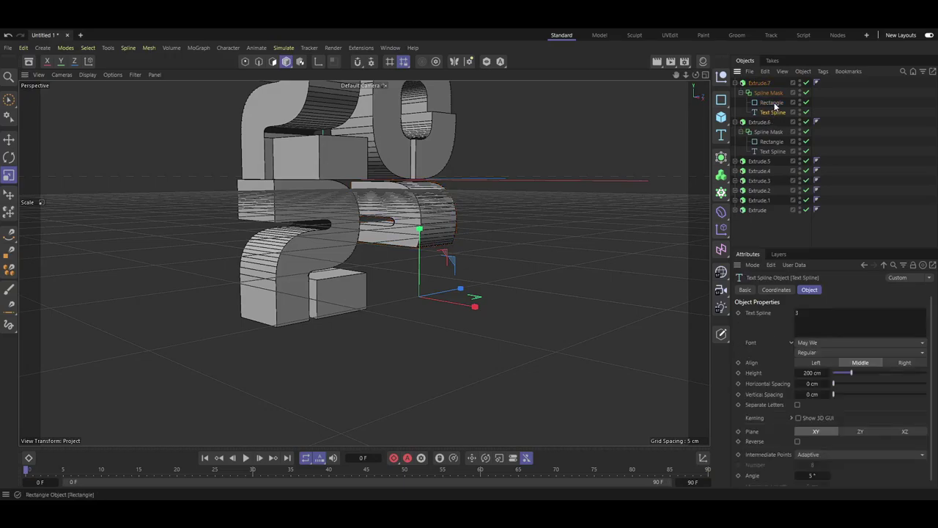
{"action": "left_click", "coordinate": [768, 94]}
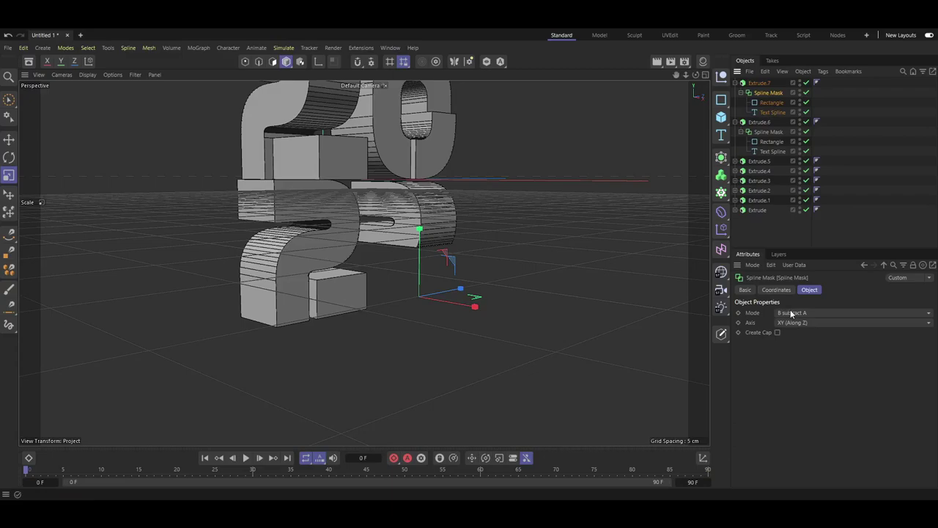
{"action": "left_click", "coordinate": [801, 357]}
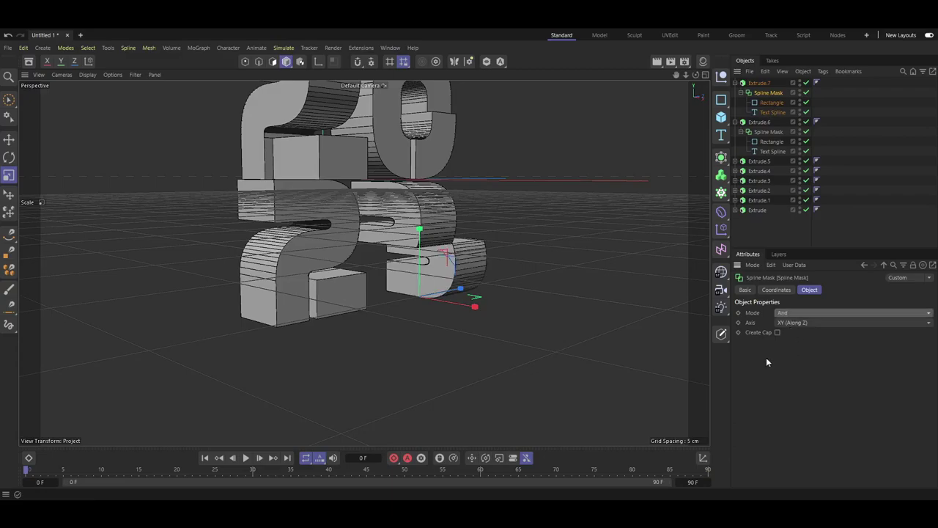
Slide Extrude.7 left along X to fill the lower 3's cut-out
{"action": "scroll", "coordinate": [490, 309], "scroll_direction": "up", "scroll_amount": 3}
{"action": "left_click_drag", "start_coordinate": [526, 287], "coordinate": [456, 273], "text": "alt"}
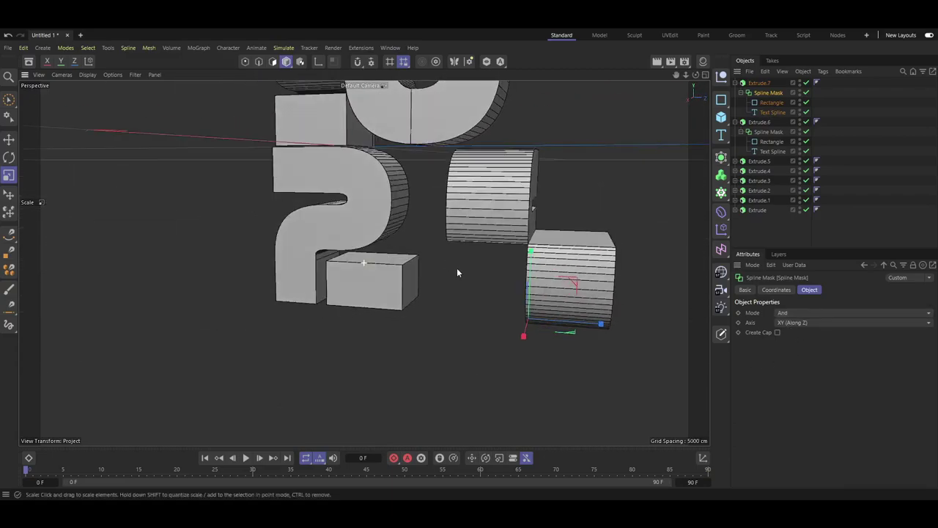
{"action": "key", "text": "e"}
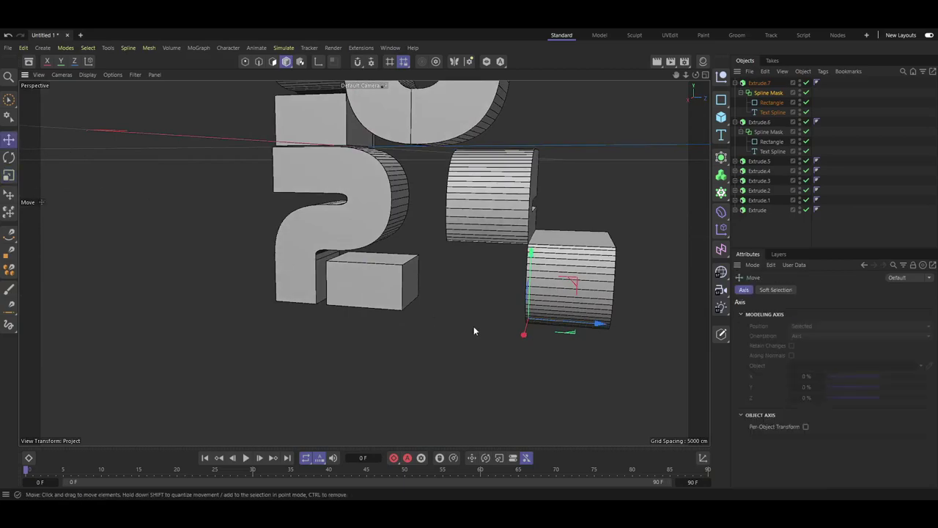
{"action": "left_click_drag", "start_coordinate": [597, 324], "coordinate": [517, 319]}
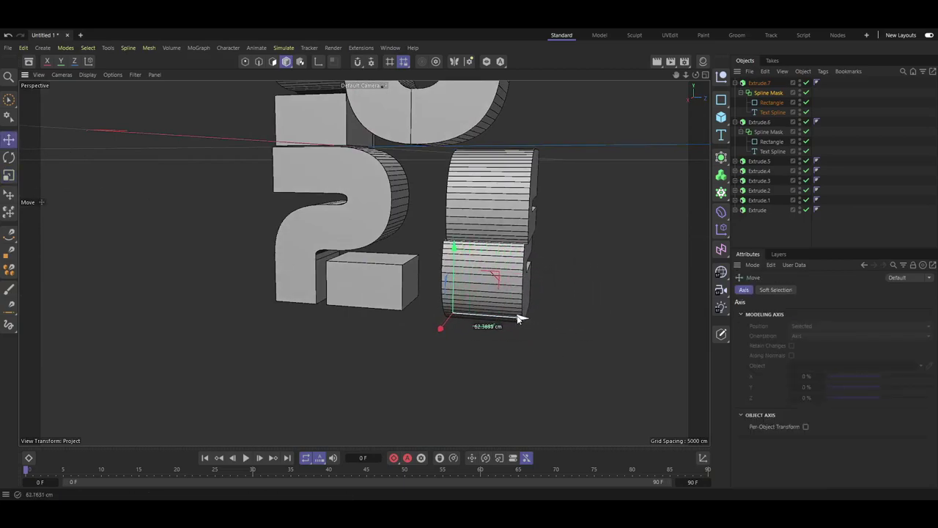
{"action": "scroll", "coordinate": [333, 335], "scroll_direction": "down", "scroll_amount": 3}
{"action": "scroll", "coordinate": [343, 334], "scroll_direction": "down", "scroll_amount": 3}
{"action": "left_click_drag", "start_coordinate": [344, 334], "coordinate": [424, 300], "text": "alt"}
{"action": "scroll", "coordinate": [425, 301], "scroll_direction": "up", "scroll_amount": 3}
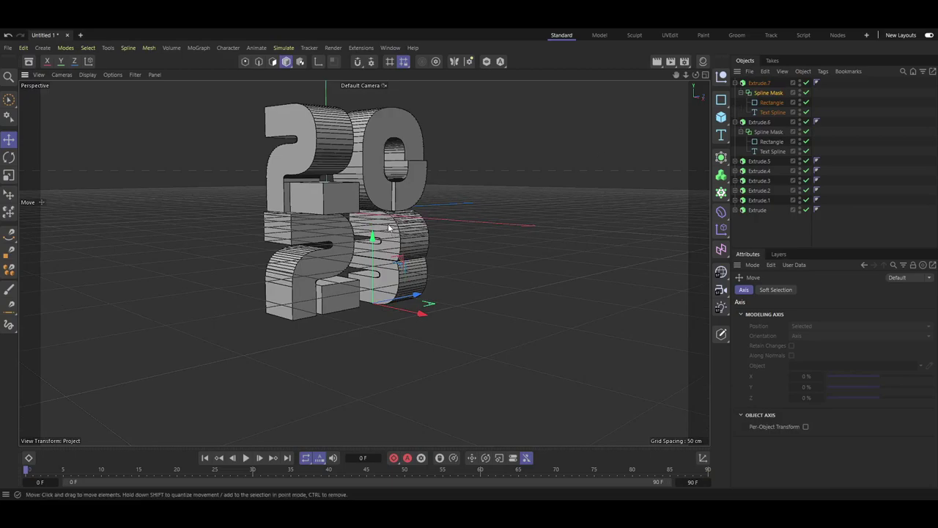
Shift both pieces of the top 2 about 15 cm sideways
{"action": "left_click", "coordinate": [760, 201]}
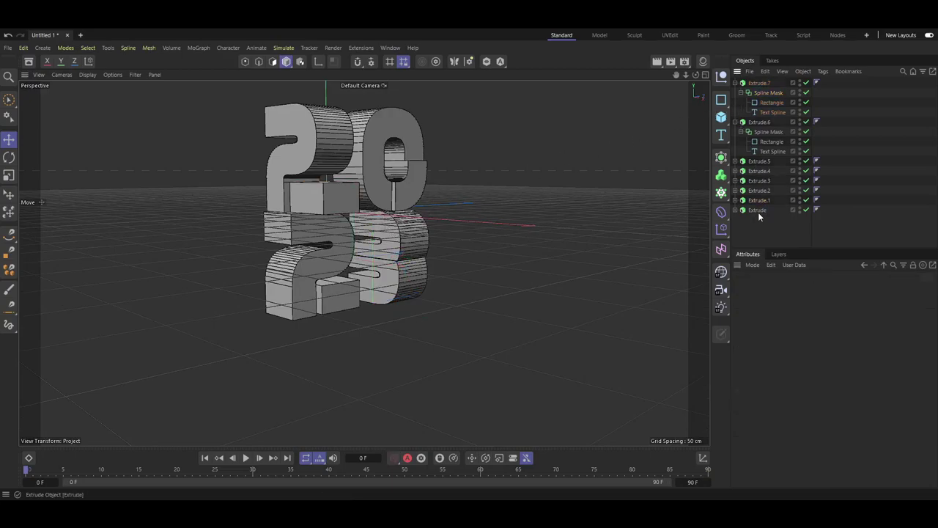
{"action": "left_click", "coordinate": [758, 211]}
{"action": "left_click", "coordinate": [759, 200], "text": "ctrl"}
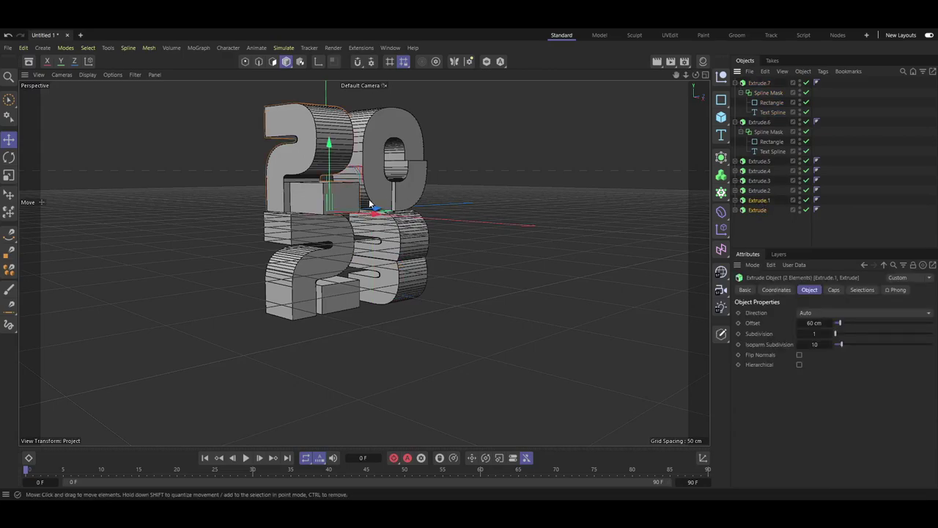
{"action": "scroll", "coordinate": [370, 207], "scroll_direction": "up", "scroll_amount": 1}
{"action": "scroll", "coordinate": [370, 209], "scroll_direction": "up", "scroll_amount": 1}
{"action": "scroll", "coordinate": [440, 216], "scroll_direction": "up", "scroll_amount": 1}
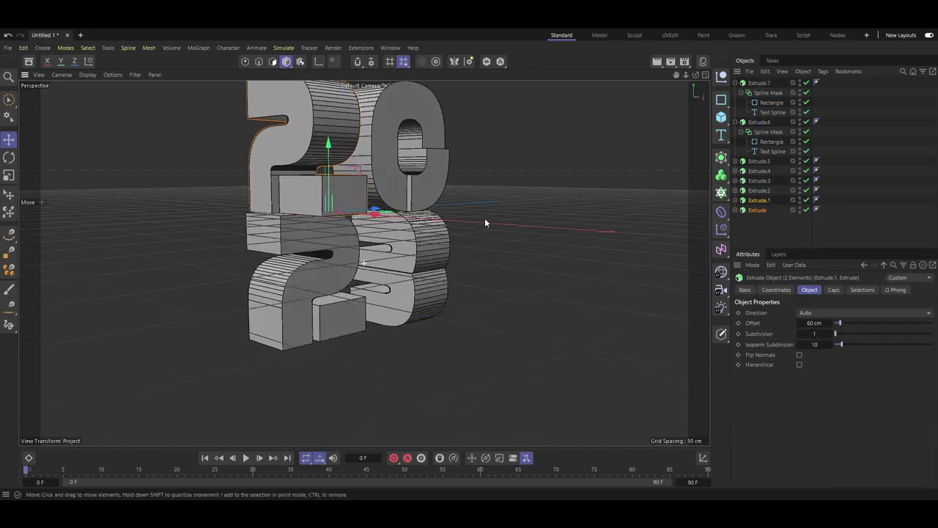
{"action": "left_click_drag", "start_coordinate": [484, 223], "coordinate": [502, 230], "text": "alt"}
{"action": "mouse_move", "coordinate": [363, 210]}
{"action": "left_mouse_down"}
{"action": "mouse_move", "coordinate": [336, 214]}
{"action": "mouse_move", "coordinate": [411, 233]}
{"action": "left_mouse_up"}
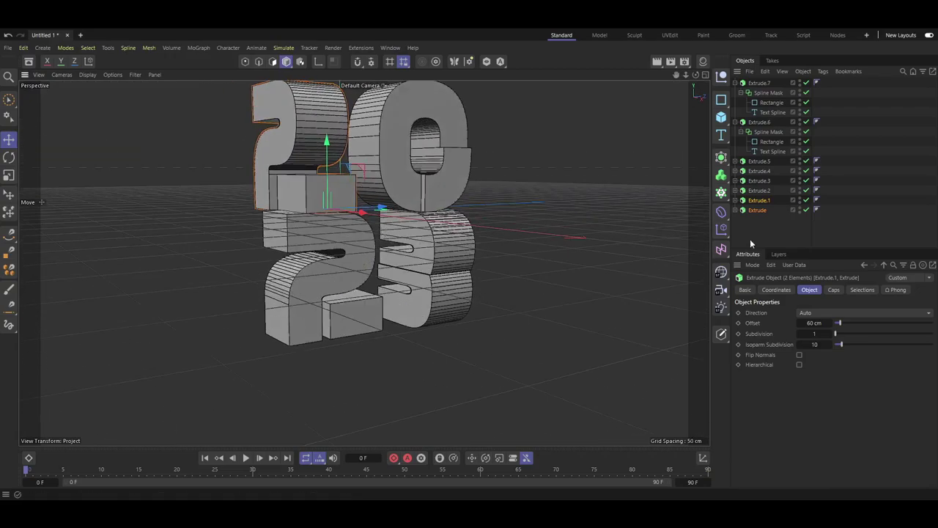
Nudge the 3 extrusion about 12.6 cm along X
{"action": "left_click", "coordinate": [417, 302]}
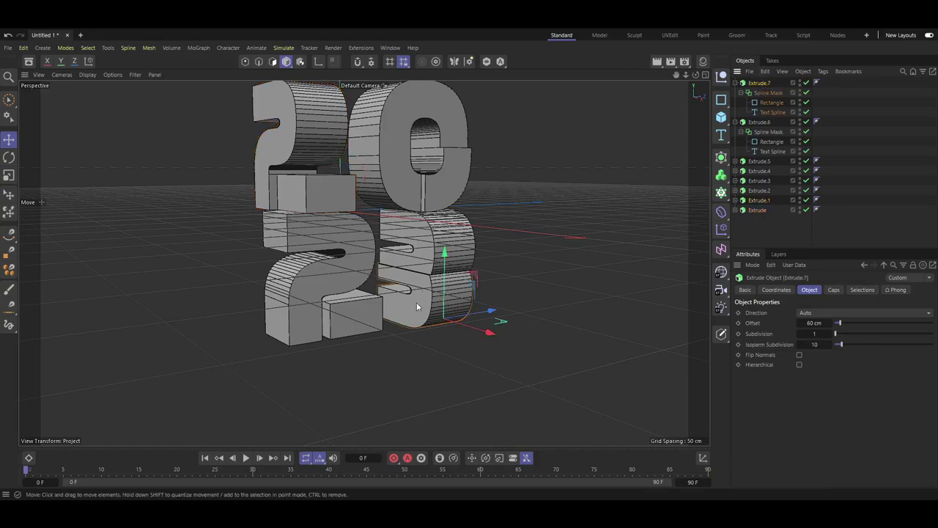
{"action": "left_click_drag", "start_coordinate": [494, 313], "coordinate": [492, 312]}
{"action": "left_click", "coordinate": [761, 161]}
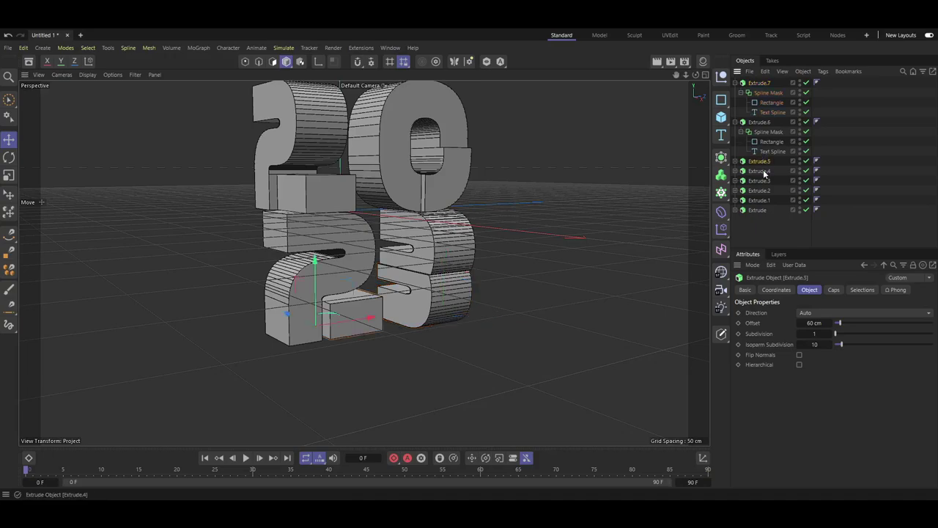
Move both pieces of the 0 about 15.9 cm right
{"action": "left_click", "coordinate": [763, 182]}
{"action": "left_click", "coordinate": [768, 192], "text": "ctrl"}
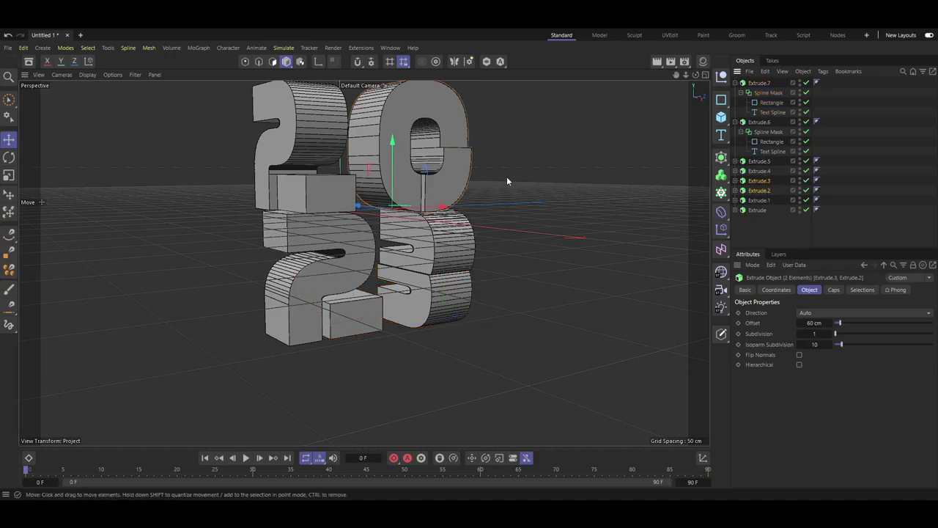
{"action": "left_click_drag", "start_coordinate": [448, 206], "coordinate": [413, 299]}
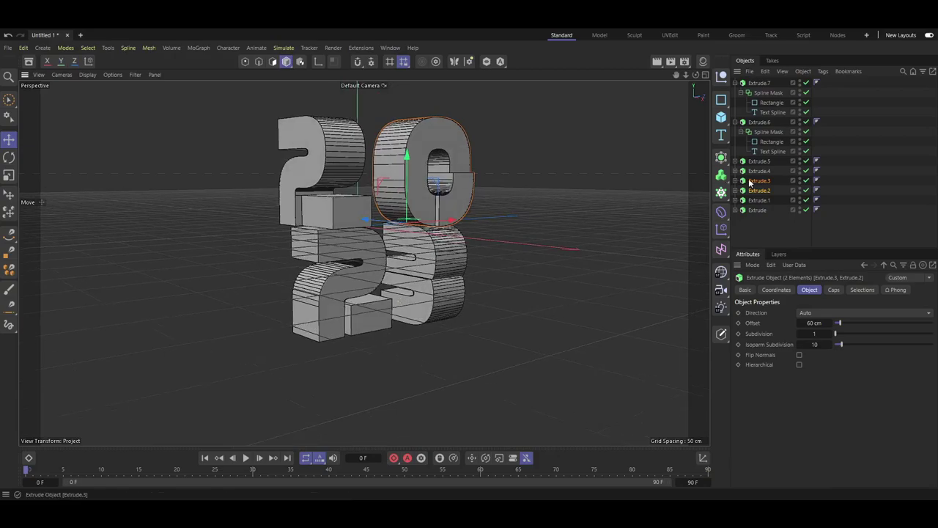
Shift the 3 about 25.7 cm right, then fine-tune its upper and lower pieces
{"action": "left_click", "coordinate": [762, 83]}
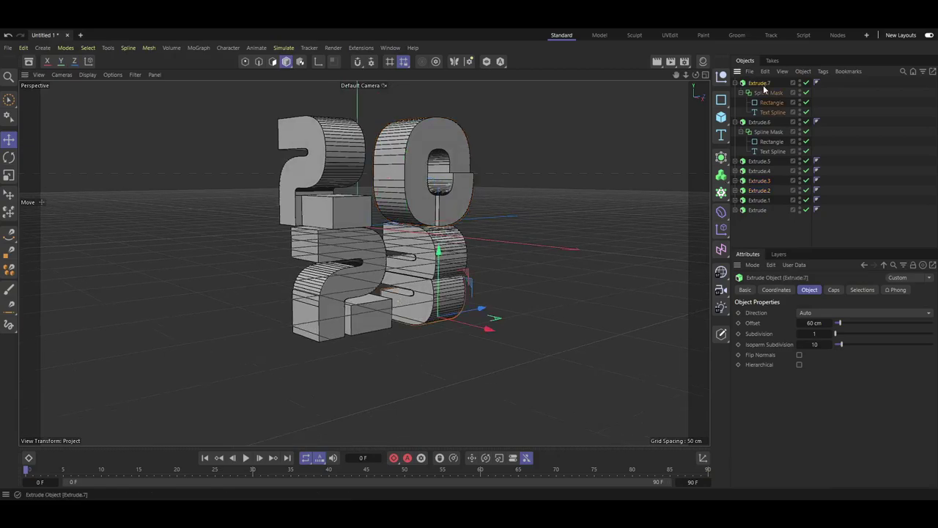
{"action": "left_click", "coordinate": [760, 122], "text": "ctrl"}
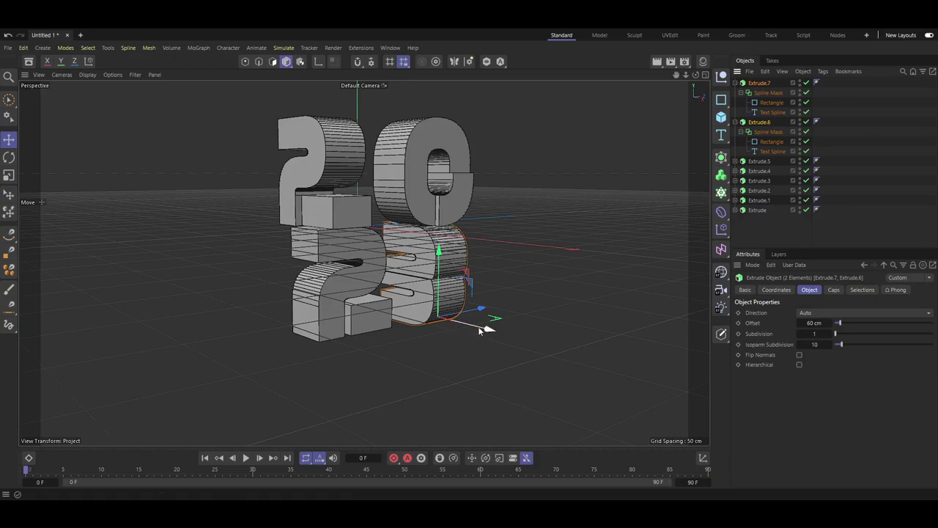
{"action": "left_click_drag", "start_coordinate": [480, 331], "coordinate": [498, 333]}
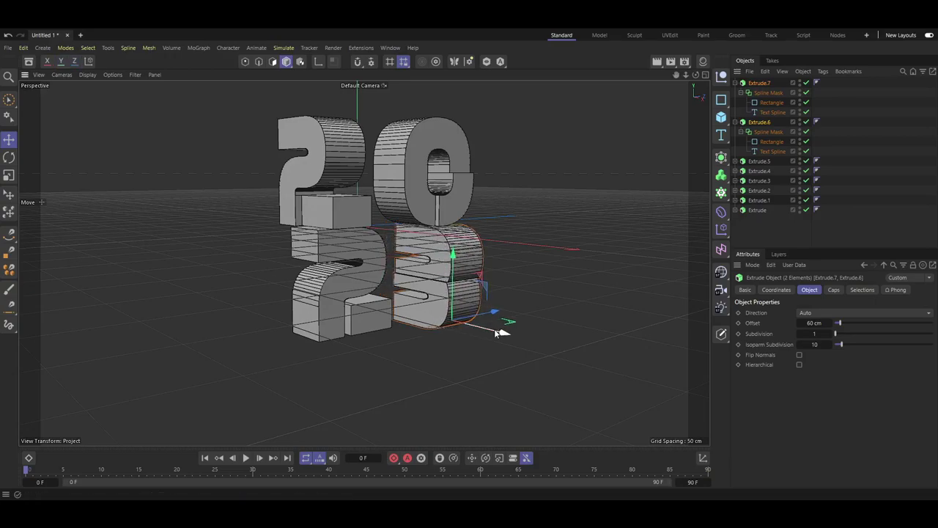
{"action": "left_click", "coordinate": [565, 284]}
{"action": "left_click", "coordinate": [459, 308]}
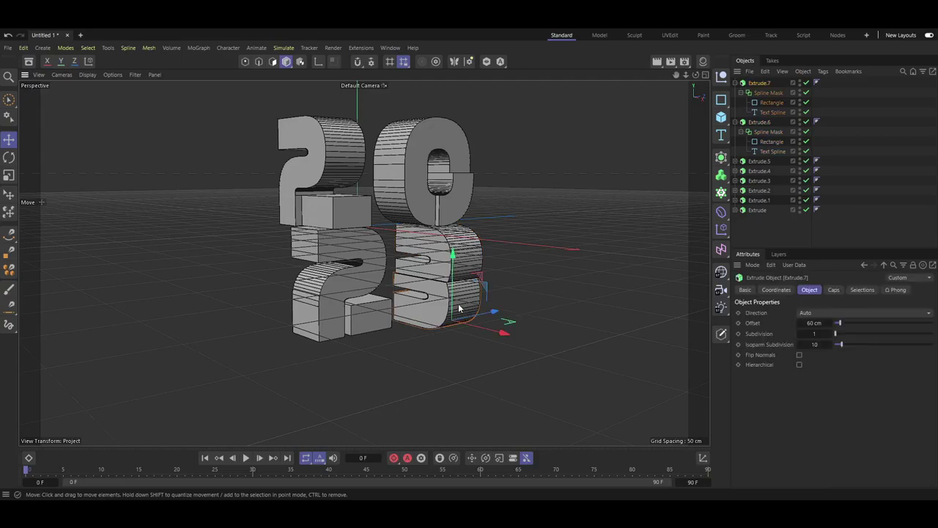
{"action": "left_click_drag", "start_coordinate": [490, 312], "coordinate": [492, 313]}
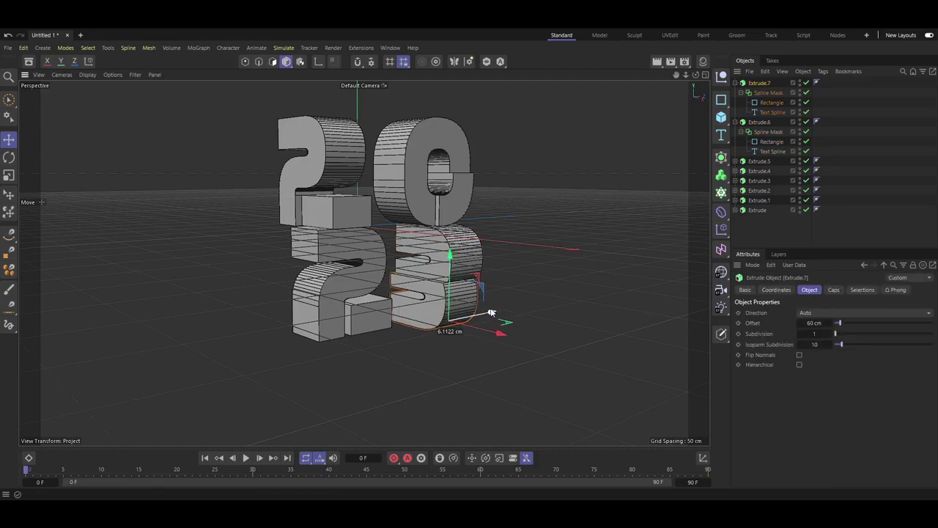
{"action": "left_click", "coordinate": [480, 275]}
{"action": "left_click_drag", "start_coordinate": [493, 311], "coordinate": [497, 313]}
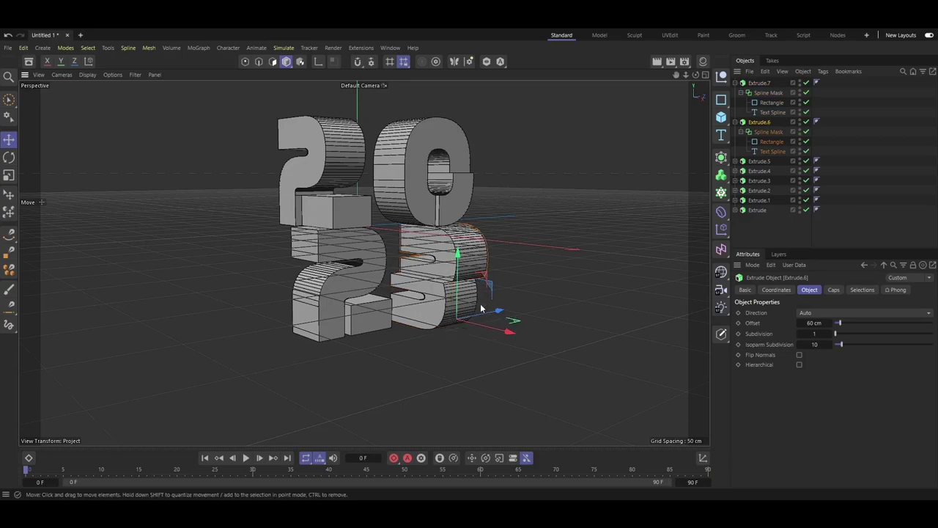
Fine-tune the sideways positions of the 0, the 2 and the middle block
{"action": "left_click", "coordinate": [461, 207]}
{"action": "left_click_drag", "start_coordinate": [442, 221], "coordinate": [452, 224]}
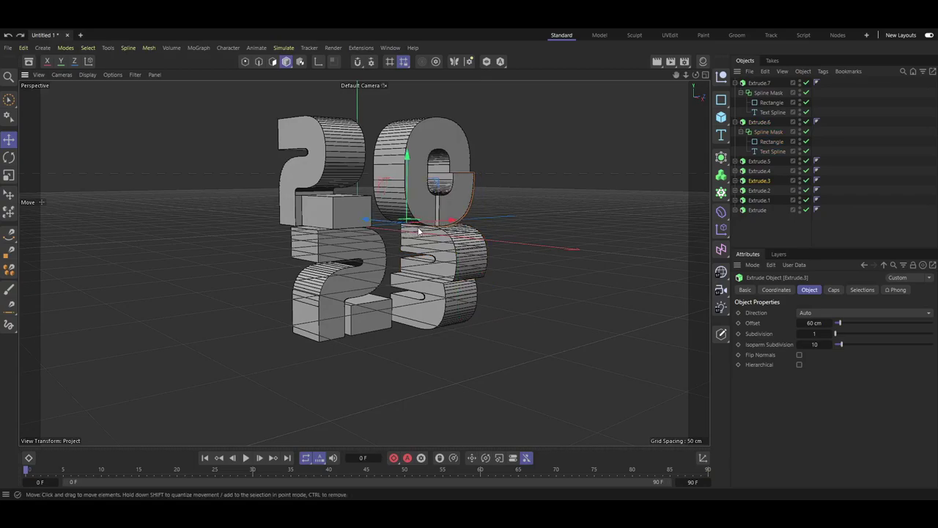
{"action": "left_click_drag", "start_coordinate": [377, 220], "coordinate": [383, 221]}
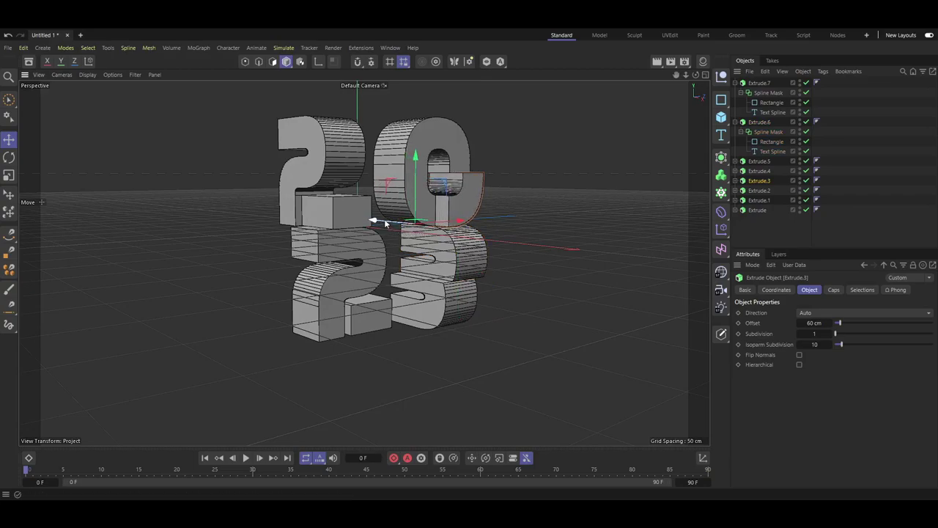
{"action": "left_click", "coordinate": [335, 156]}
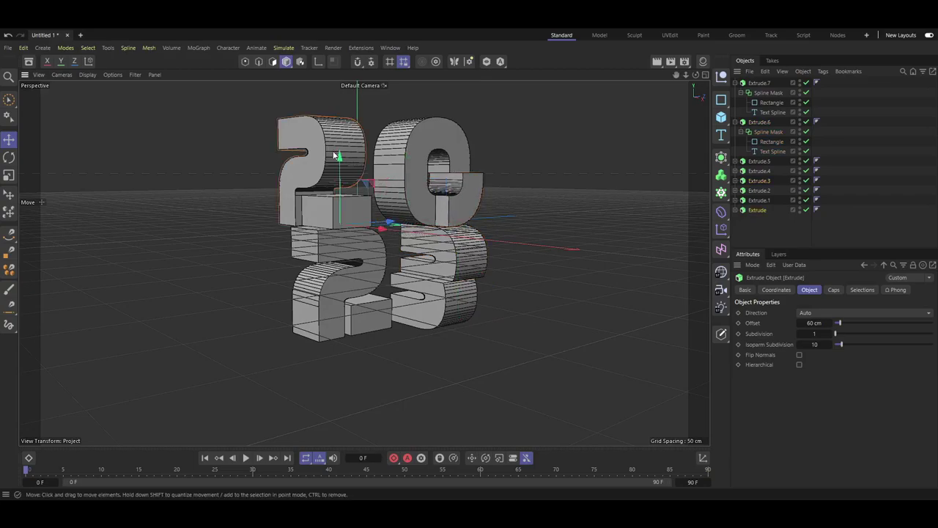
{"action": "left_click_drag", "start_coordinate": [385, 227], "coordinate": [404, 222]}
{"action": "left_click", "coordinate": [350, 208]}
{"action": "mouse_move", "coordinate": [262, 245]}
{"action": "left_mouse_down", "text": "alt"}
{"action": "mouse_move", "coordinate": [279, 236]}
{"action": "mouse_move", "coordinate": [272, 227]}
{"action": "mouse_move", "coordinate": [265, 240]}
{"action": "left_mouse_up", "text": "alt"}
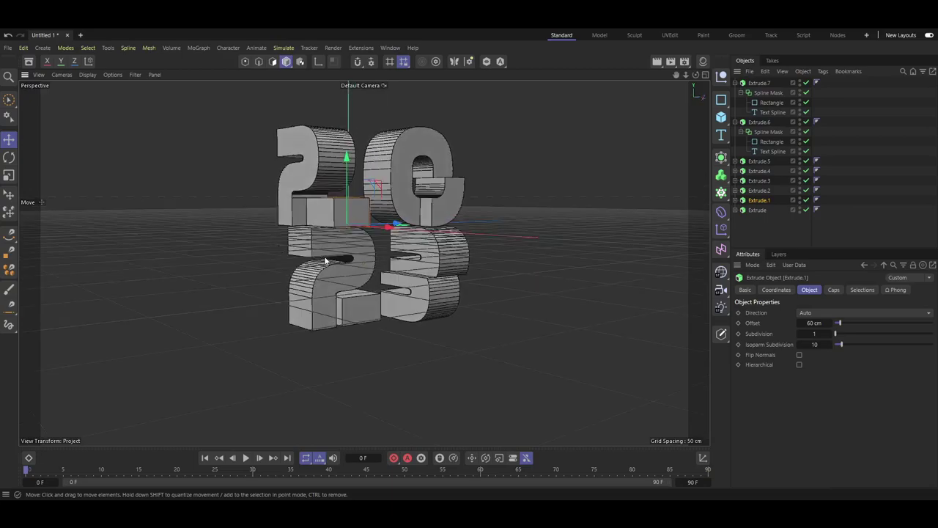
{"action": "scroll", "coordinate": [327, 260], "scroll_direction": "down", "scroll_amount": 3}
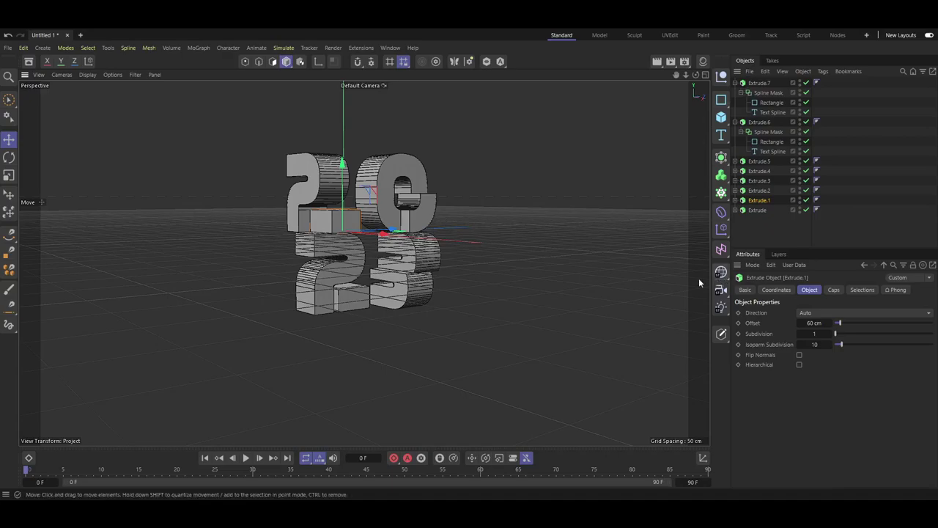
{"action": "left_click_drag", "start_coordinate": [480, 261], "coordinate": [473, 277], "text": "alt"}
{"action": "scroll", "coordinate": [440, 300], "scroll_direction": "up", "scroll_amount": 2}
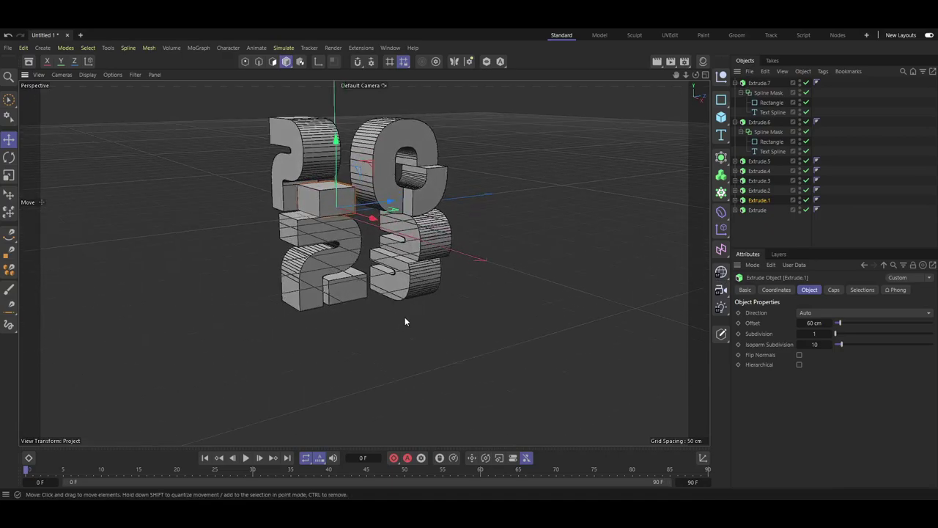
{"action": "scroll", "coordinate": [400, 310], "scroll_direction": "down", "scroll_amount": 2}
{"action": "scroll", "coordinate": [381, 279], "scroll_direction": "up", "scroll_amount": 3}
{"action": "scroll", "coordinate": [373, 249], "scroll_direction": "down", "scroll_amount": 3}
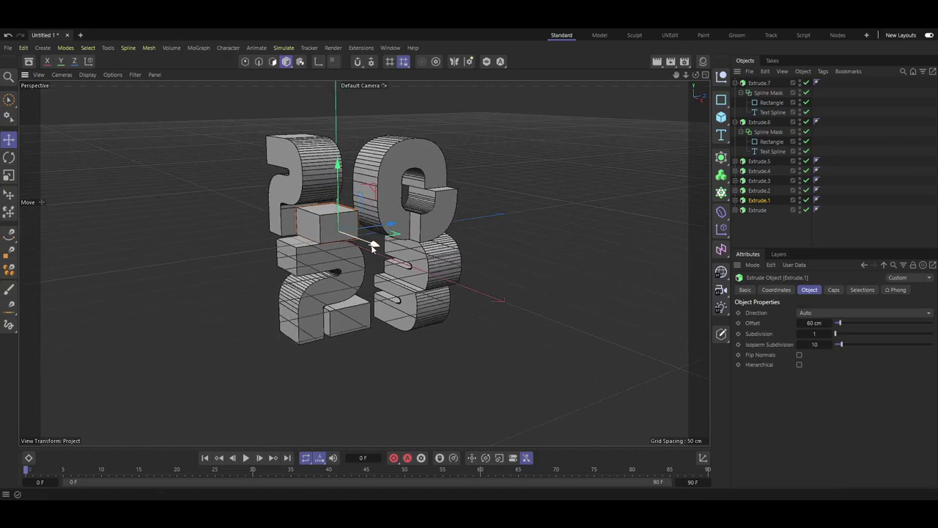
{"action": "scroll", "coordinate": [372, 249], "scroll_direction": "up", "scroll_amount": 3}
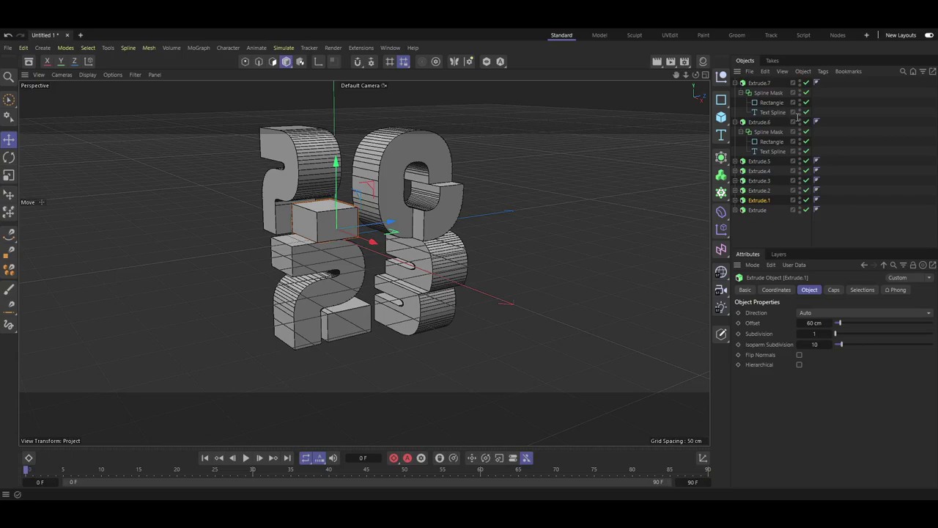
{"action": "key", "text": "h"}
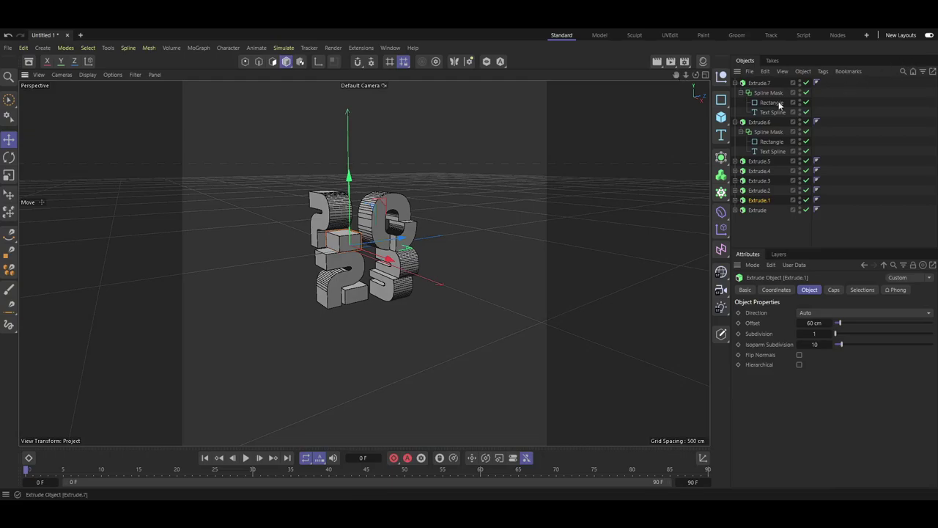
{"action": "scroll", "coordinate": [368, 225], "scroll_direction": "up", "scroll_amount": 3}
{"action": "scroll", "coordinate": [368, 225], "scroll_direction": "up", "scroll_amount": 1}
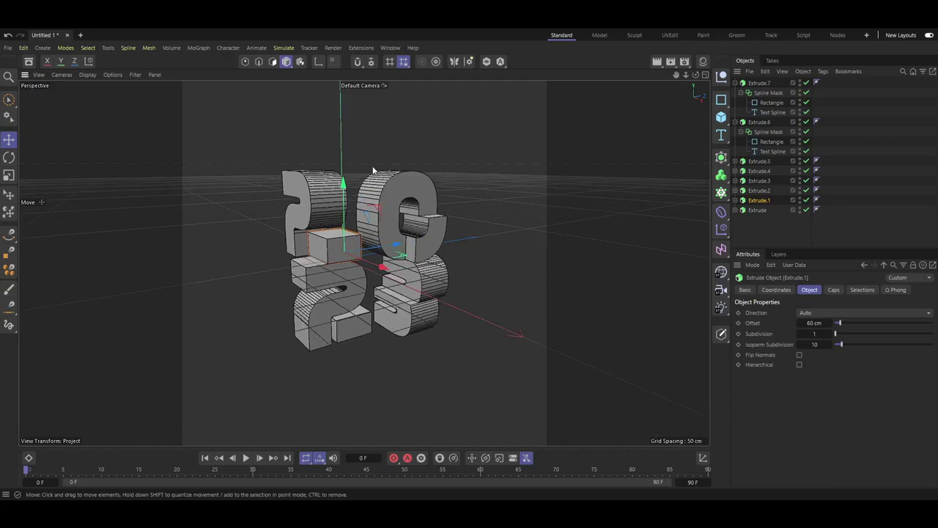
{"action": "scroll", "coordinate": [372, 174], "scroll_direction": "up", "scroll_amount": 1}
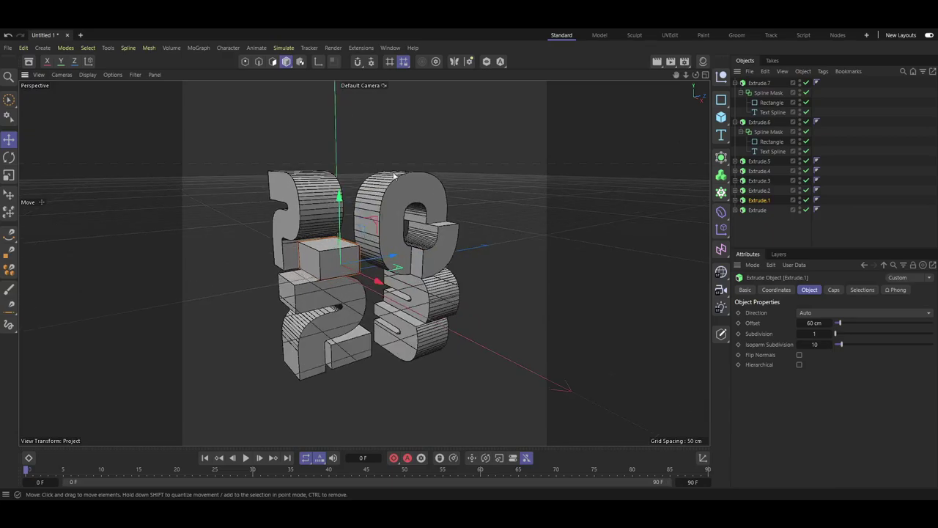
Add a 400 cm square Plane primitive, undoing an accidentally added Rectangle spline
{"action": "left_click", "coordinate": [722, 102]}
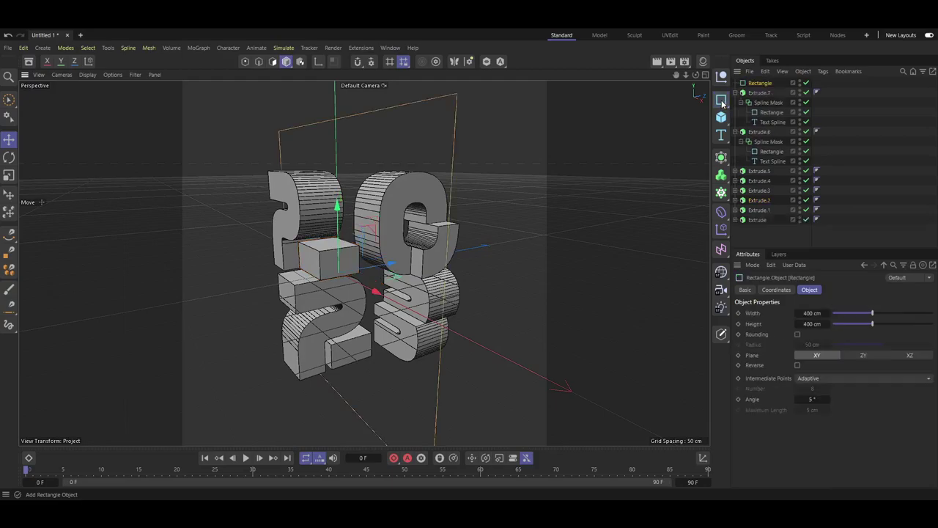
{"action": "key", "text": "ctrl+z"}
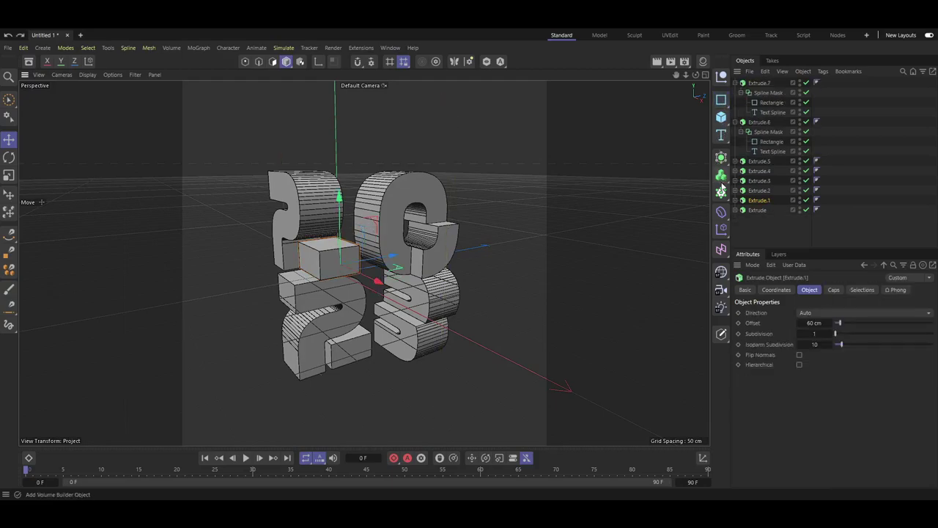
{"action": "left_click", "coordinate": [760, 151]}
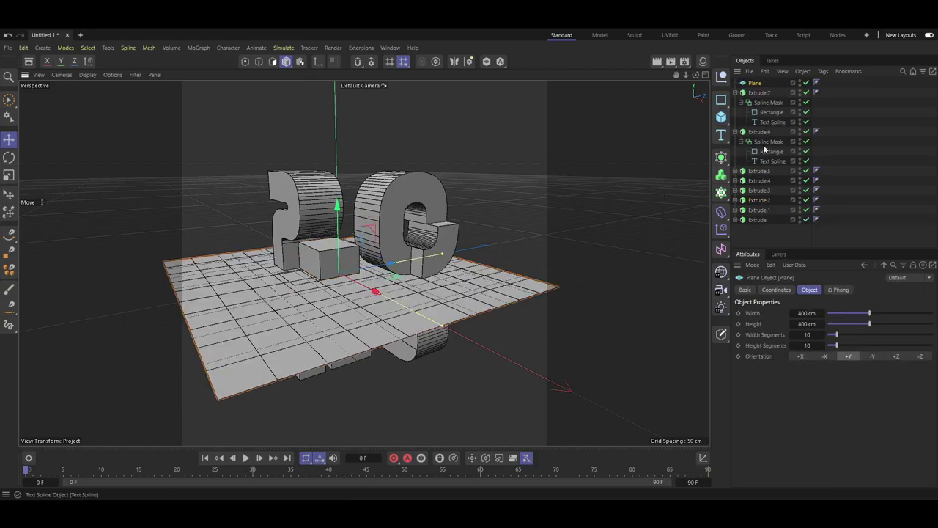
Select the numeral pieces in the Object Manager, starting with both parts of the 3
{"action": "left_click", "coordinate": [759, 93]}
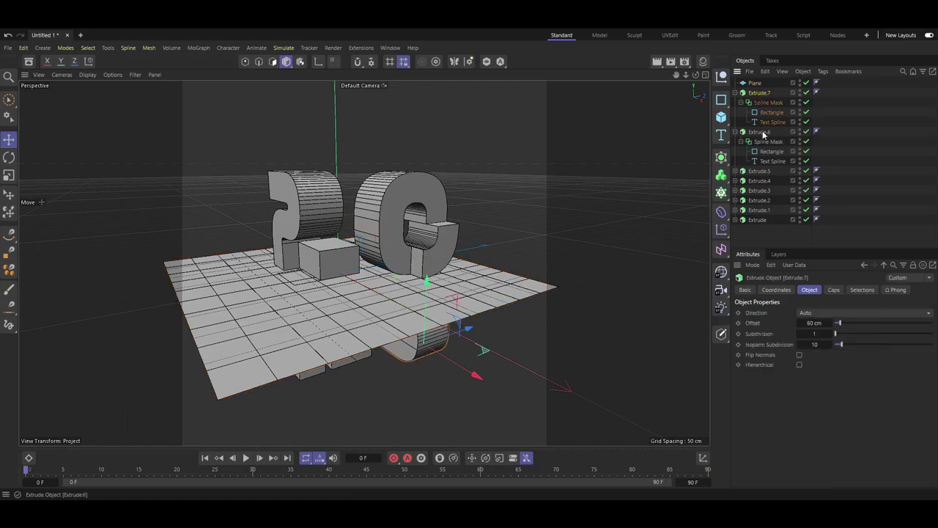
{"action": "left_click", "coordinate": [760, 132], "text": "ctrl"}
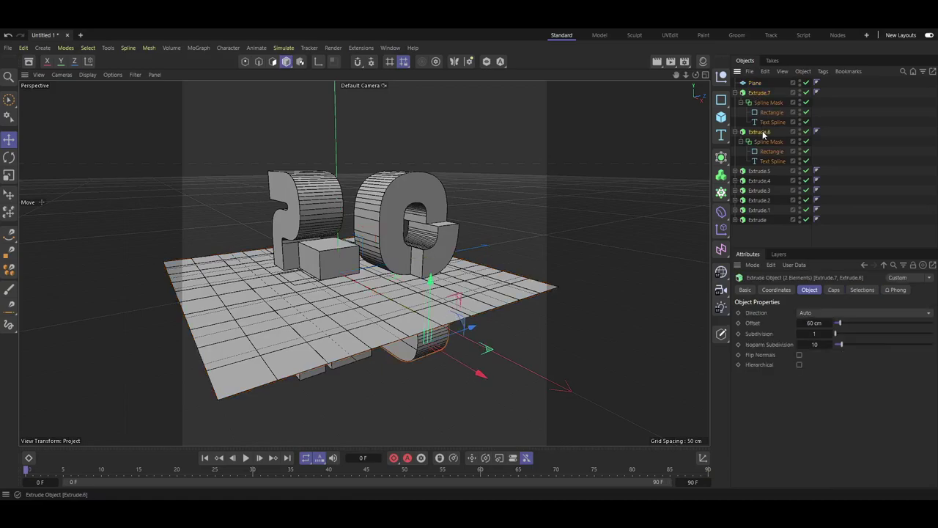
{"action": "left_click", "coordinate": [759, 220], "text": "shift"}
{"action": "left_click", "coordinate": [760, 220]}
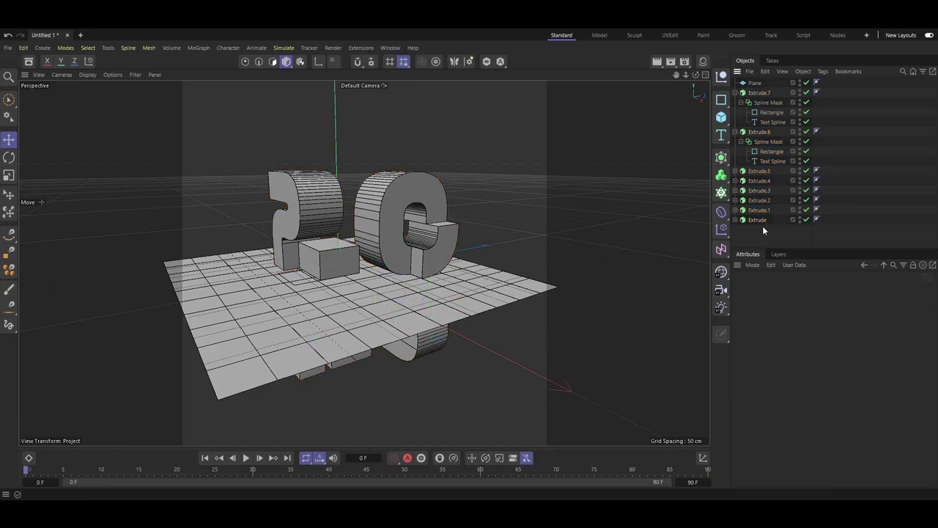
Drag Extrude.7 through Extrude up on the Y axis above the plane, then select the Plane
{"action": "left_click", "coordinate": [765, 95], "text": "shift"}
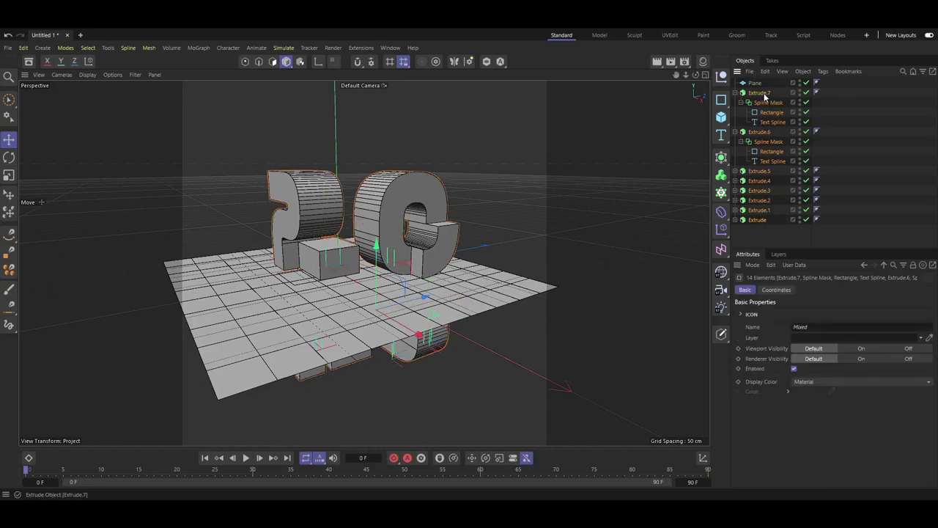
{"action": "left_click_drag", "start_coordinate": [375, 248], "coordinate": [383, 155]}
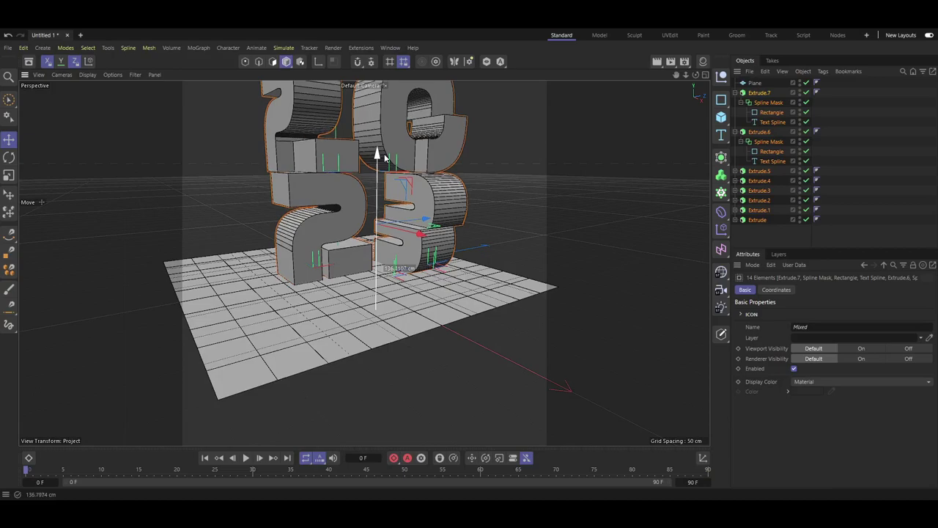
{"action": "left_click", "coordinate": [418, 327]}
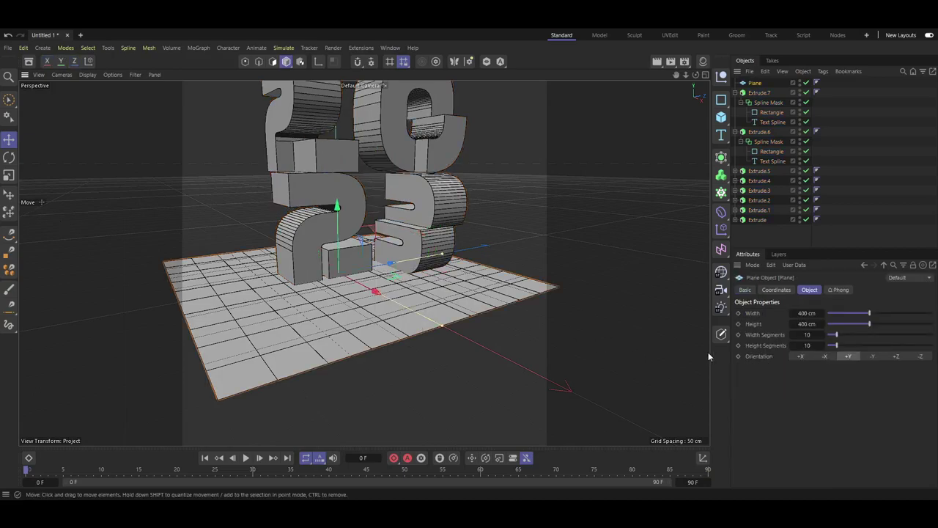
Set the Plane's Width and Height to 2000 cm each
{"action": "left_click", "coordinate": [808, 313]}
{"action": "key", "text": "BackSpace"}
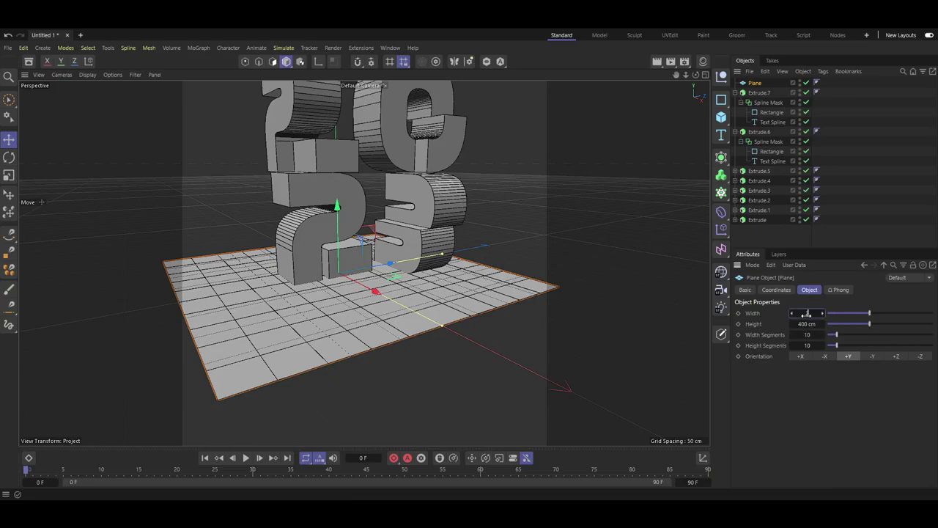
{"action": "type", "text": "000"}
{"action": "key", "text": "Return"}
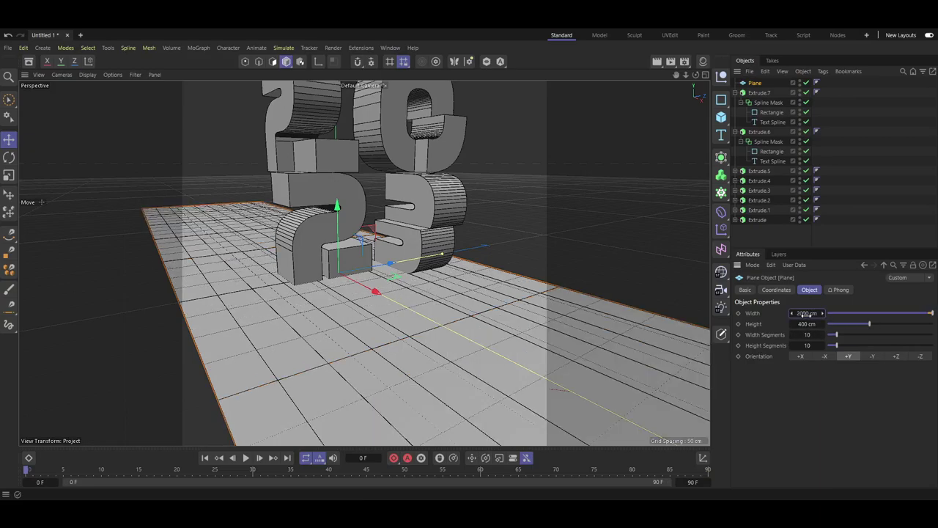
{"action": "left_click", "coordinate": [807, 323]}
{"action": "key", "text": "BackSpace"}
{"action": "key", "text": "Return"}
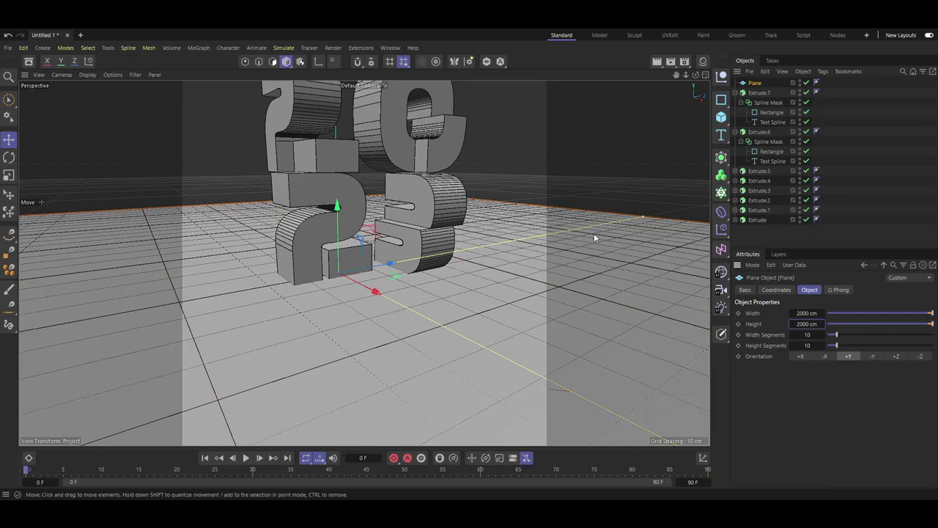
{"action": "scroll", "coordinate": [442, 254], "scroll_direction": "down", "scroll_amount": 2}
Slide the 2000 cm plane so the numerals sit toward its back, then add a Disc primitive
{"action": "scroll", "coordinate": [441, 254], "scroll_direction": "down", "scroll_amount": 3}
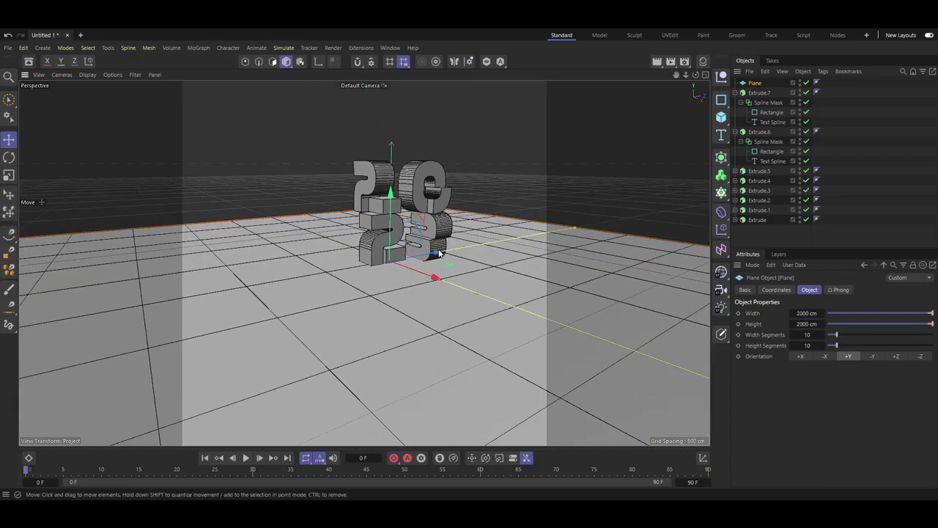
{"action": "scroll", "coordinate": [349, 256], "scroll_direction": "down", "scroll_amount": 3}
{"action": "scroll", "coordinate": [378, 260], "scroll_direction": "up", "scroll_amount": 2}
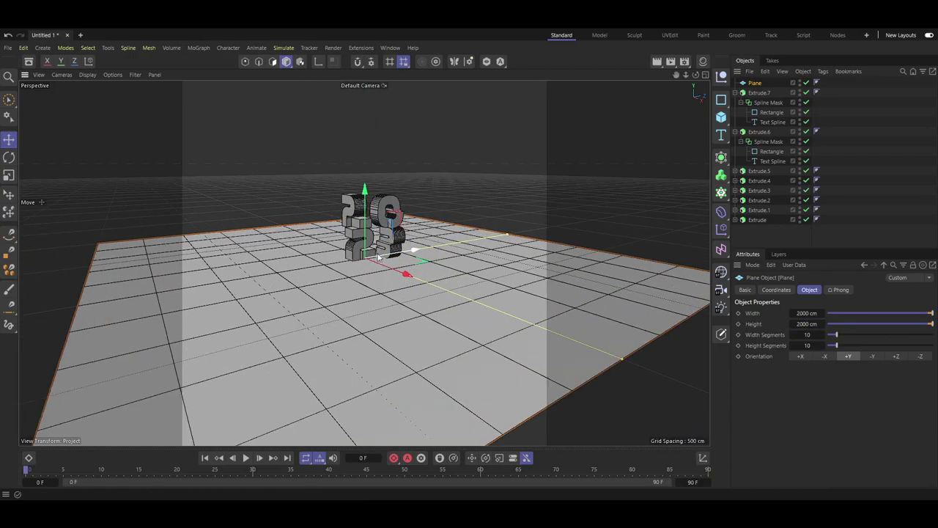
{"action": "left_click_drag", "start_coordinate": [408, 252], "coordinate": [531, 230]}
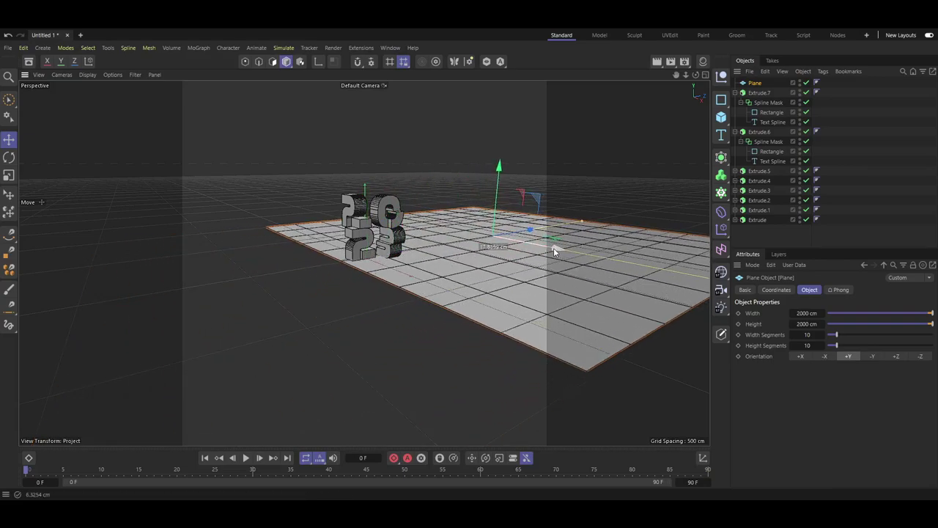
{"action": "mouse_move", "coordinate": [531, 230]}
{"action": "left_mouse_down"}
{"action": "mouse_move", "coordinate": [429, 220]}
{"action": "mouse_move", "coordinate": [438, 217]}
{"action": "left_mouse_up"}
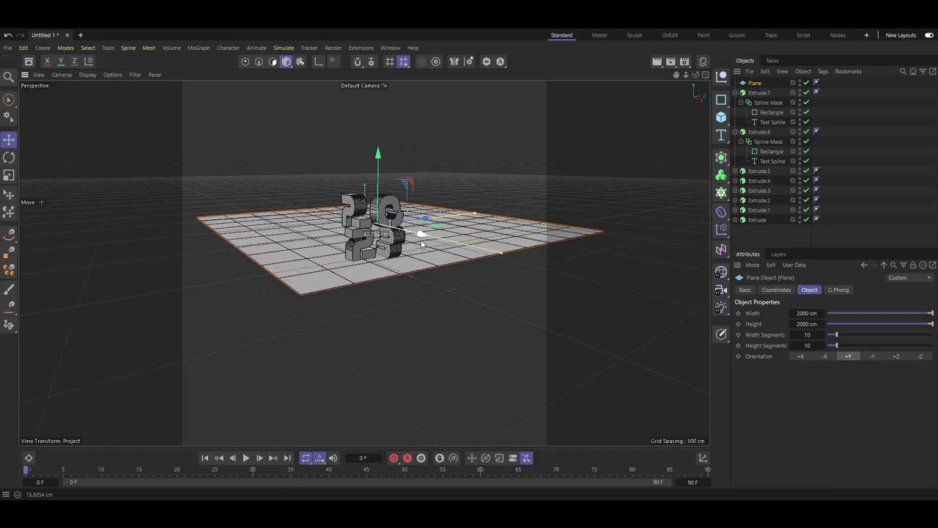
{"action": "mouse_move", "coordinate": [438, 217]}
{"action": "left_mouse_down"}
{"action": "mouse_move", "coordinate": [448, 232]}
{"action": "mouse_move", "coordinate": [433, 232]}
{"action": "mouse_move", "coordinate": [443, 237]}
{"action": "left_mouse_up"}
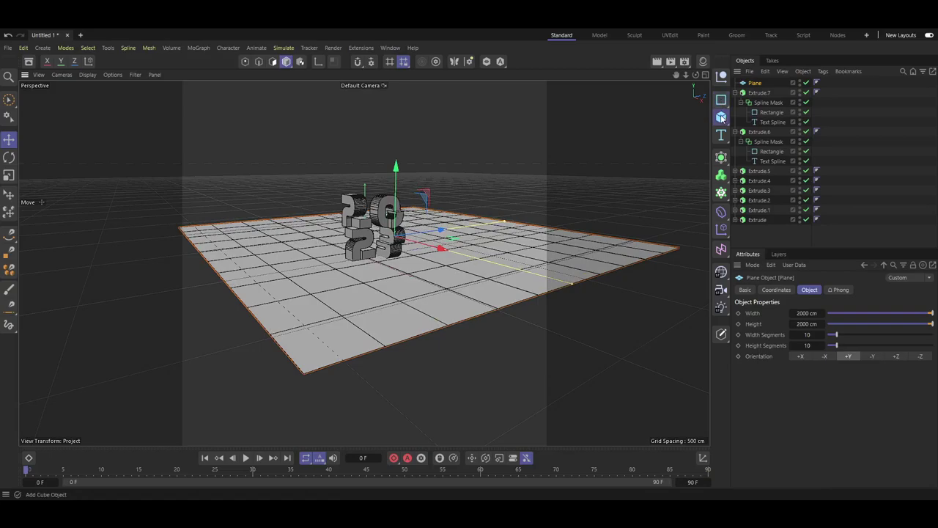
{"action": "left_click_drag", "start_coordinate": [721, 117], "coordinate": [820, 149]}
Delete the Plane, then drag the Disc's outer radius to about 628 cm and raise its rotation segments
{"action": "left_click", "coordinate": [423, 302]}
{"action": "key", "text": "Delete"}
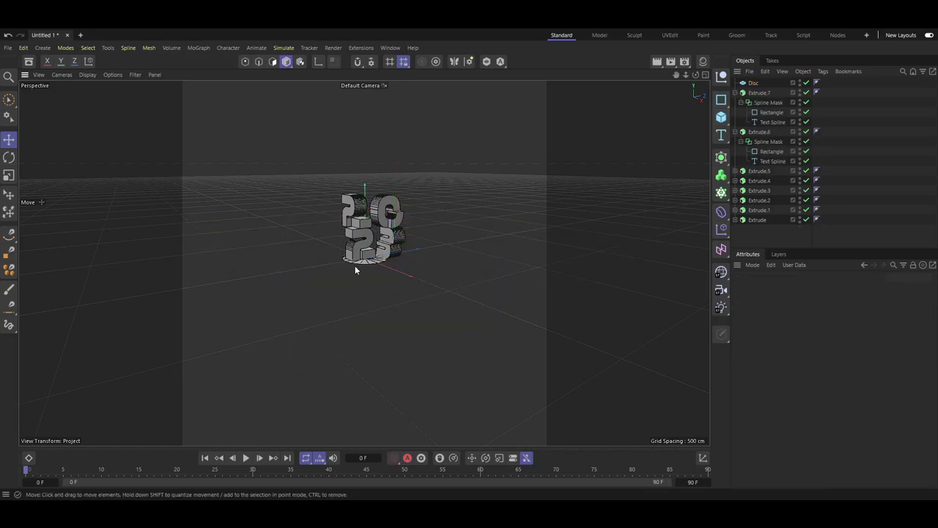
{"action": "left_click", "coordinate": [358, 266]}
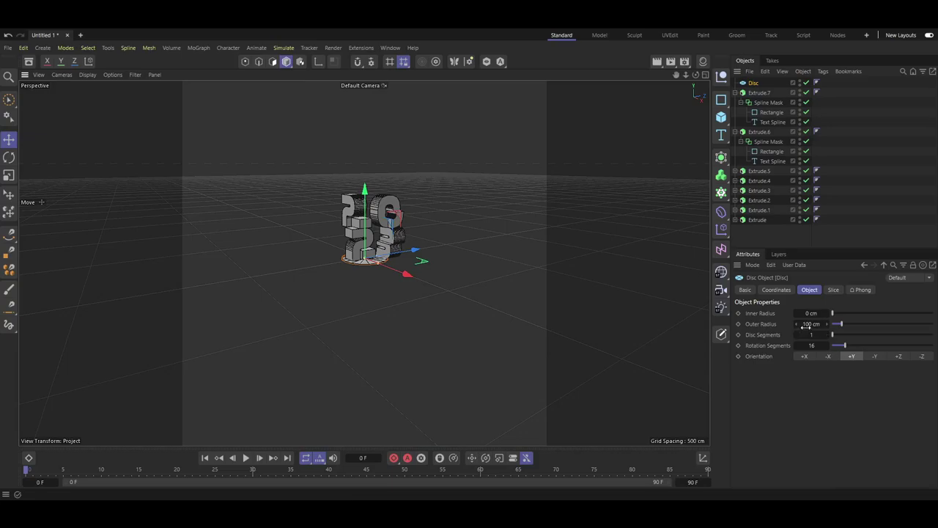
{"action": "left_click_drag", "start_coordinate": [805, 324], "coordinate": [923, 323]}
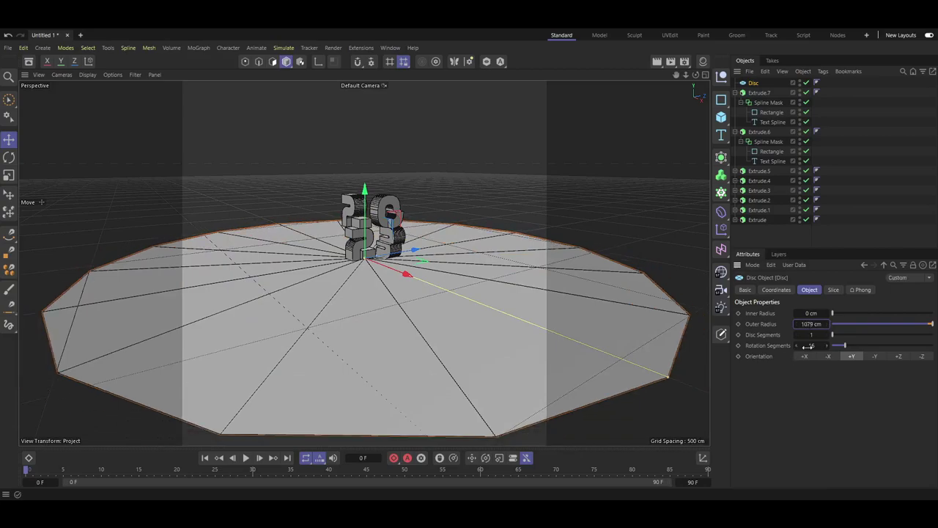
{"action": "mouse_move", "coordinate": [809, 345]}
{"action": "left_mouse_down"}
{"action": "mouse_move", "coordinate": [865, 346]}
{"action": "mouse_move", "coordinate": [792, 345]}
{"action": "mouse_move", "coordinate": [865, 324]}
{"action": "mouse_move", "coordinate": [829, 324]}
{"action": "left_mouse_up"}
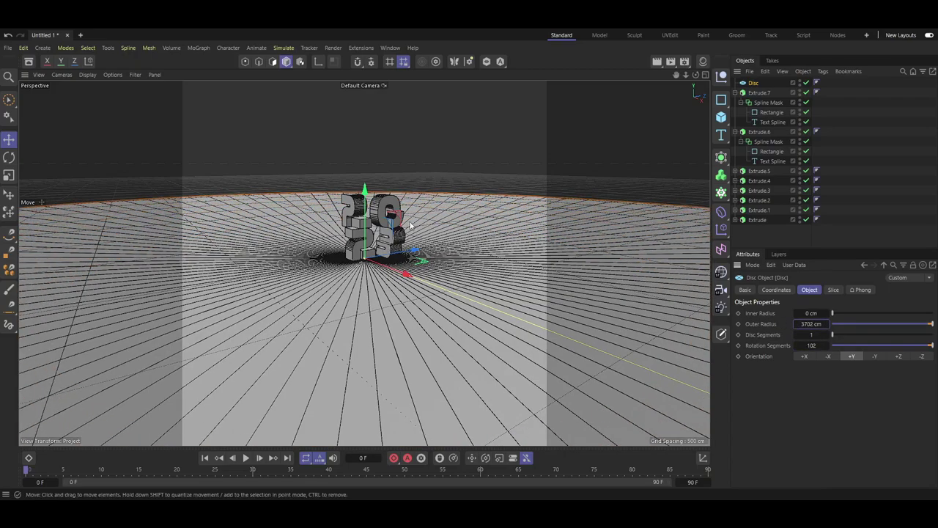
{"action": "left_click_drag", "start_coordinate": [422, 222], "coordinate": [425, 220], "text": "alt"}
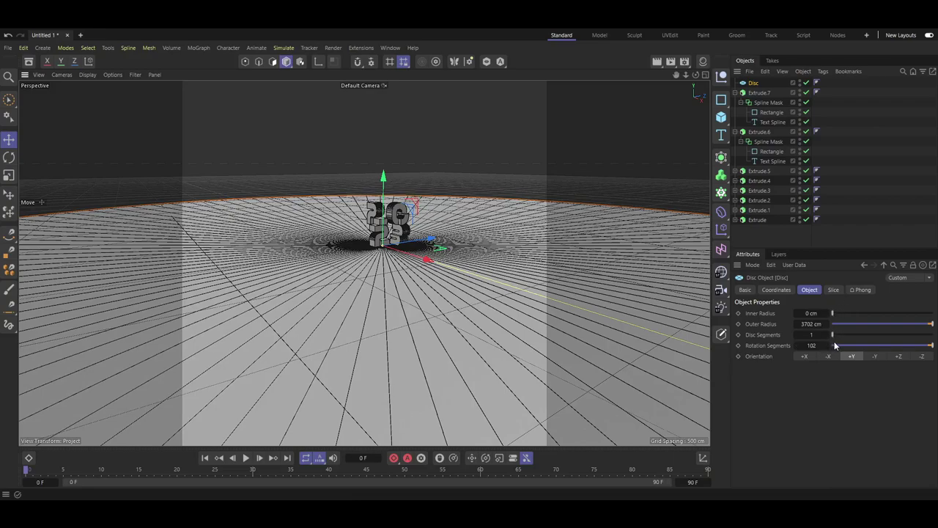
Enter 100 rotation segments and a 10000 cm outer radius for the Disc
{"action": "double_click", "coordinate": [809, 345]}
{"action": "type", "text": "100"}
{"action": "key", "text": "Return"}
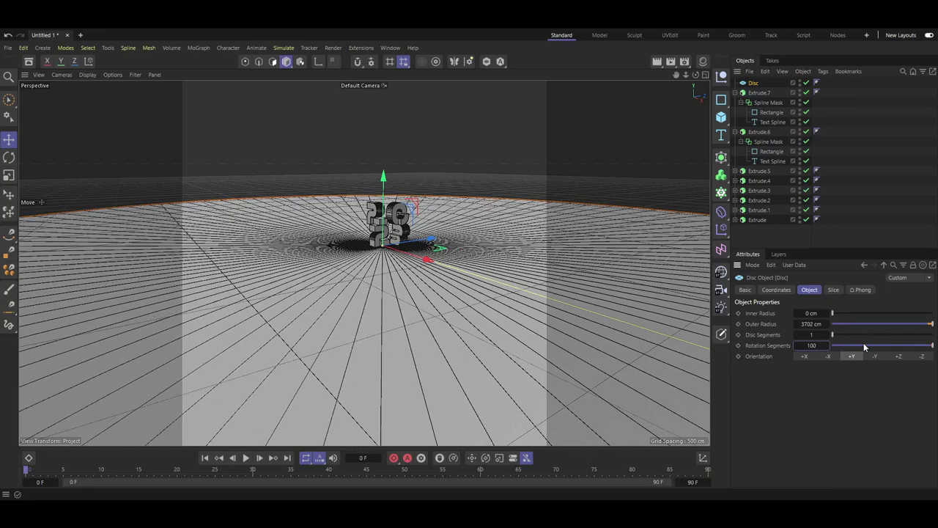
{"action": "double_click", "coordinate": [813, 323]}
{"action": "type", "text": "0000"}
{"action": "key", "text": "Return"}
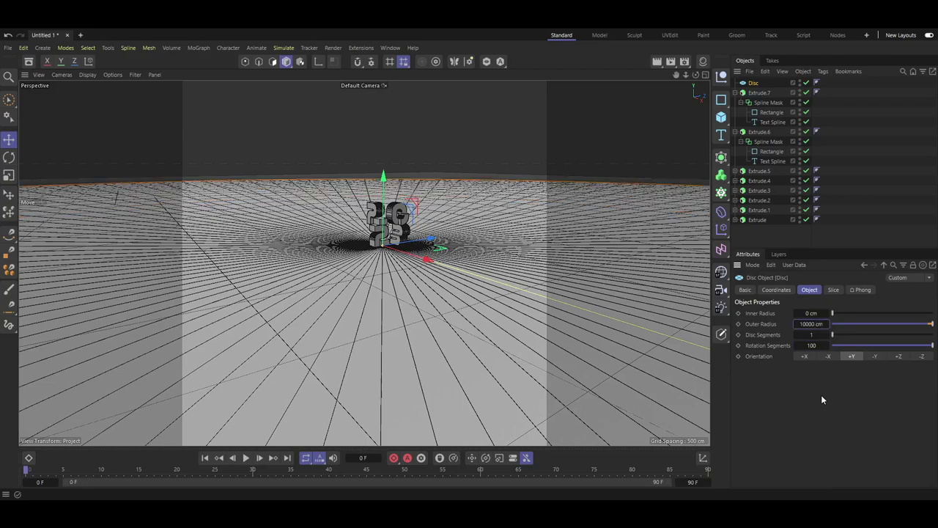
Drag the Disc Segments value to 50 so concentric rings run across the floor disc
{"action": "scroll", "coordinate": [398, 178], "scroll_direction": "up", "scroll_amount": 2}
{"action": "scroll", "coordinate": [398, 178], "scroll_direction": "up", "scroll_amount": 2}
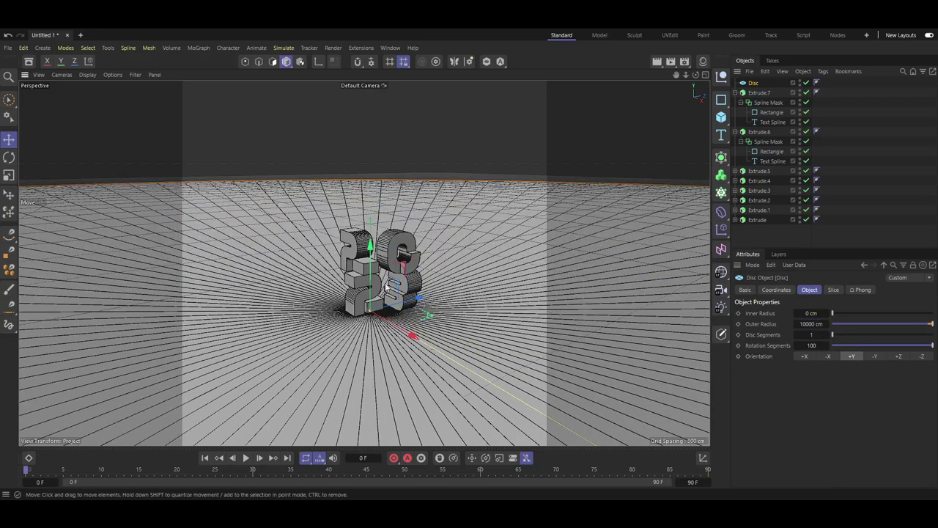
{"action": "scroll", "coordinate": [379, 350], "scroll_direction": "up", "scroll_amount": 3}
{"action": "scroll", "coordinate": [380, 351], "scroll_direction": "up", "scroll_amount": 2}
{"action": "scroll", "coordinate": [399, 310], "scroll_direction": "up", "scroll_amount": 1}
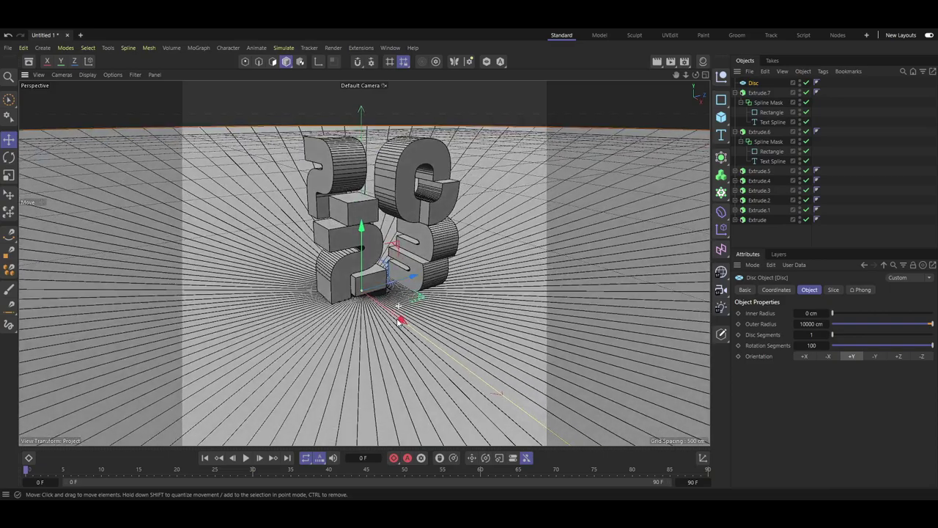
{"action": "scroll", "coordinate": [397, 328], "scroll_direction": "up", "scroll_amount": 2}
{"action": "scroll", "coordinate": [396, 329], "scroll_direction": "up", "scroll_amount": 2}
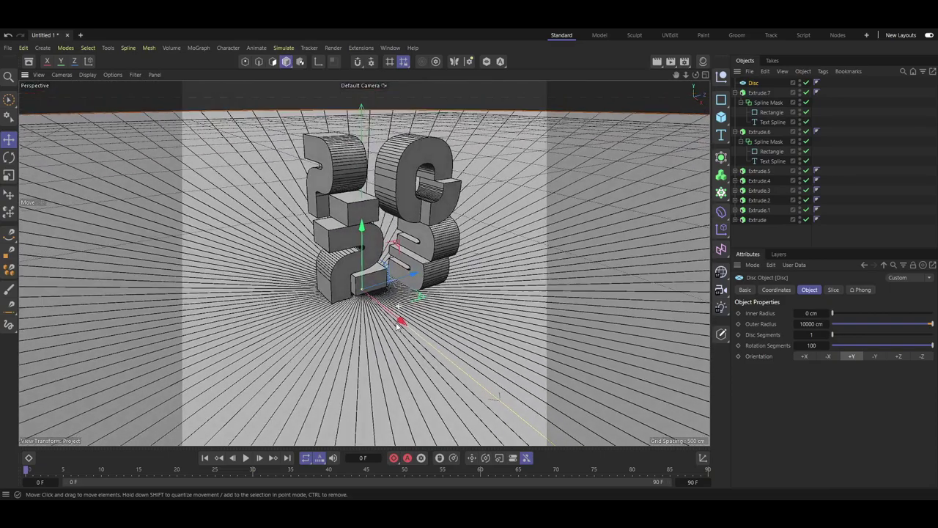
{"action": "scroll", "coordinate": [397, 329], "scroll_direction": "down", "scroll_amount": 2}
{"action": "mouse_move", "coordinate": [396, 326]}
{"action": "left_mouse_down", "text": "alt"}
{"action": "mouse_move", "coordinate": [431, 334]}
{"action": "mouse_move", "coordinate": [421, 328]}
{"action": "left_mouse_up", "text": "alt"}
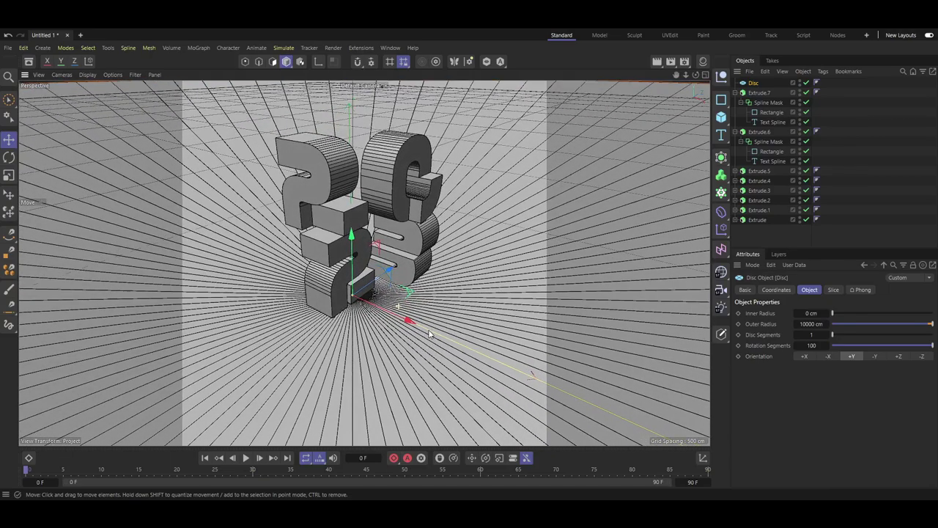
{"action": "mouse_move", "coordinate": [811, 313]}
{"action": "left_mouse_down"}
{"action": "mouse_move", "coordinate": [840, 313]}
{"action": "mouse_move", "coordinate": [814, 313]}
{"action": "left_mouse_up"}
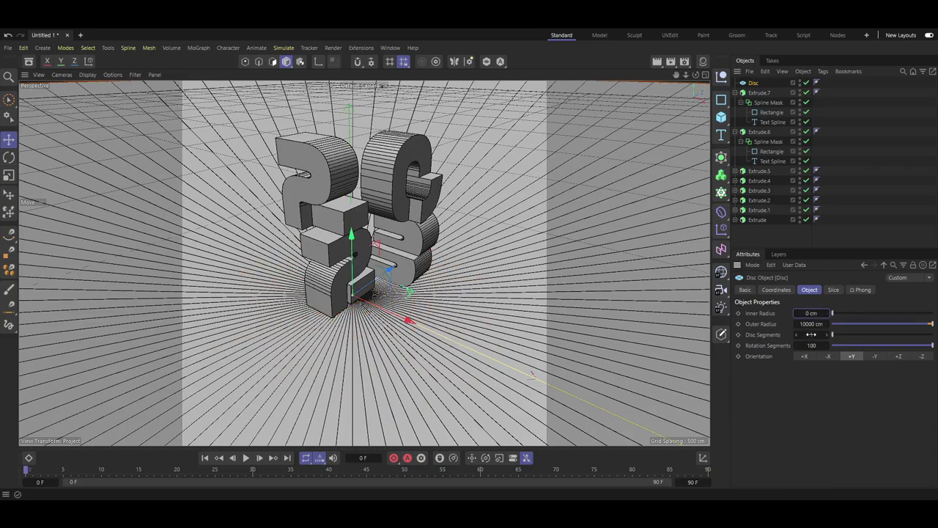
{"action": "mouse_move", "coordinate": [811, 334]}
{"action": "left_mouse_down"}
{"action": "mouse_move", "coordinate": [832, 335]}
{"action": "mouse_move", "coordinate": [820, 334]}
{"action": "left_mouse_up"}
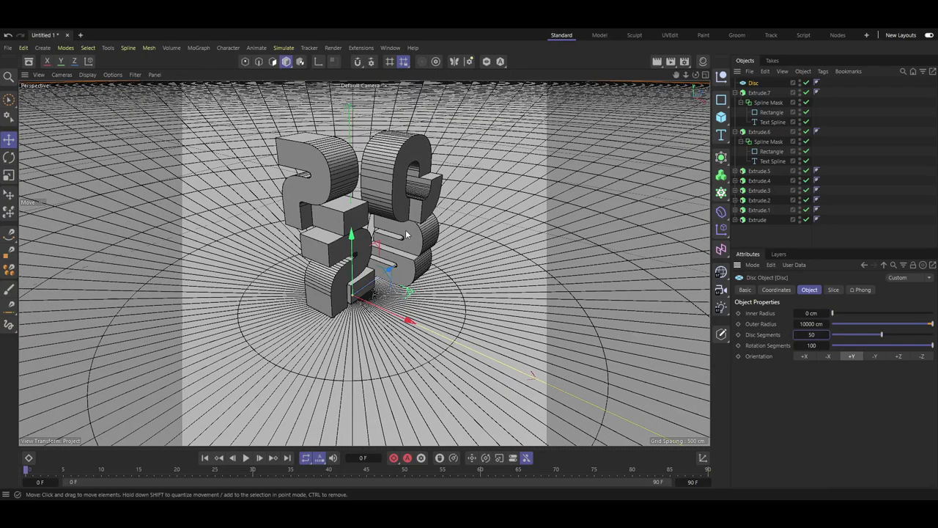
{"action": "left_click_drag", "start_coordinate": [462, 256], "coordinate": [445, 262], "text": "alt"}
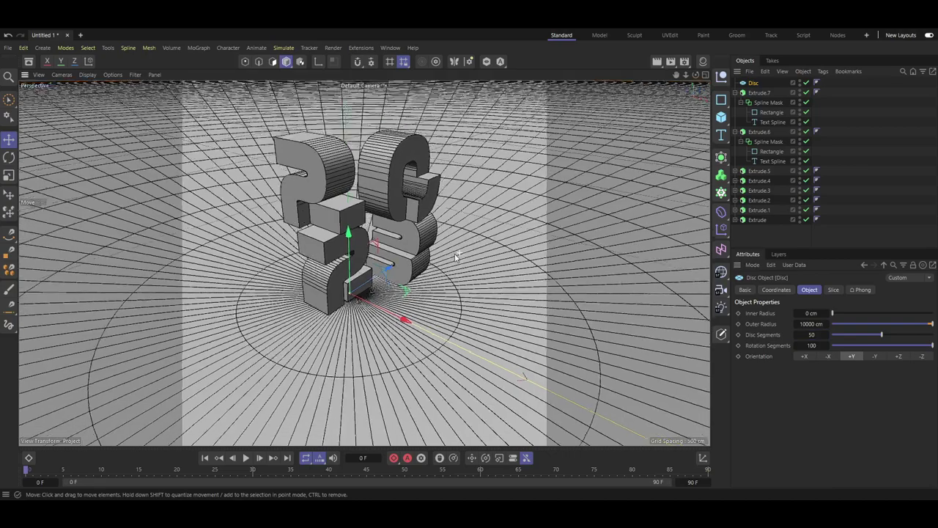
{"action": "scroll", "coordinate": [446, 262], "scroll_direction": "up", "scroll_amount": 2}
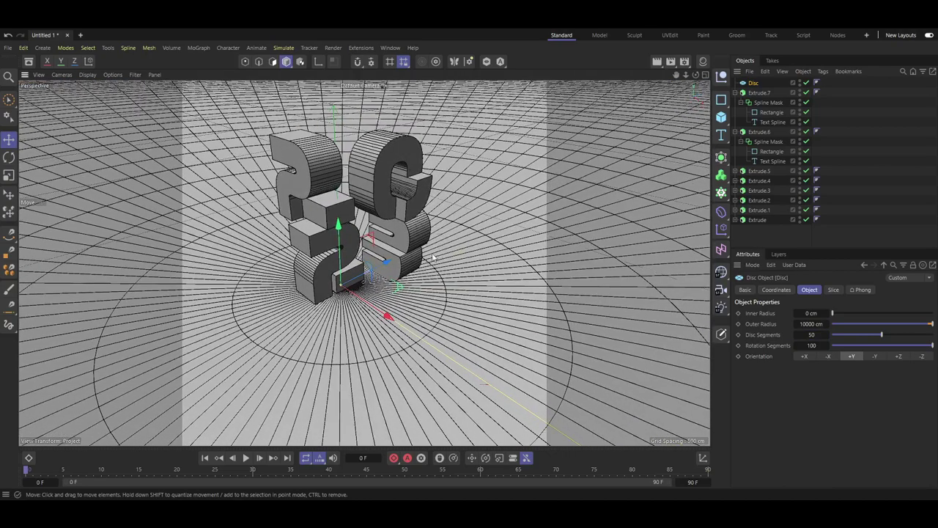
{"action": "scroll", "coordinate": [412, 242], "scroll_direction": "up", "scroll_amount": 2}
{"action": "scroll", "coordinate": [412, 242], "scroll_direction": "down", "scroll_amount": 3}
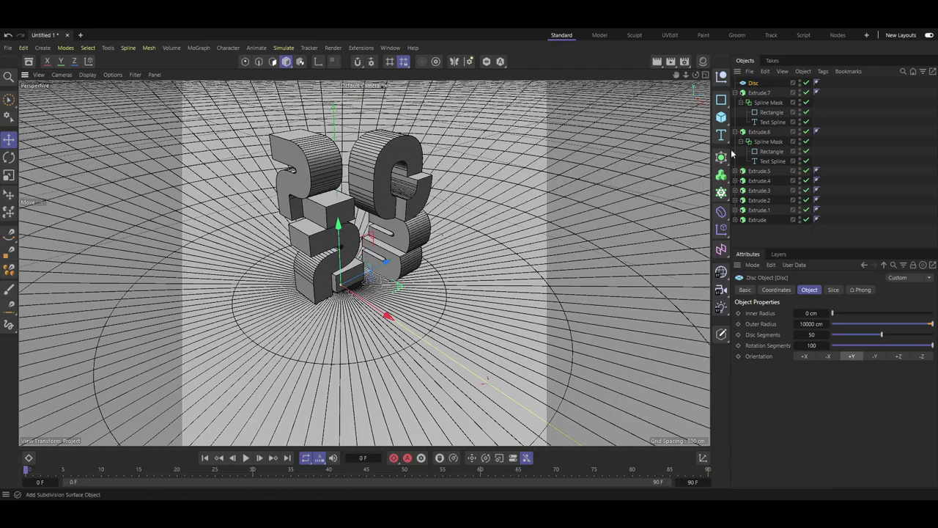
Move the 5 pieces Extrude.7 and Extrude.6 forward along Z and sideways along X
{"action": "left_click", "coordinate": [760, 93]}
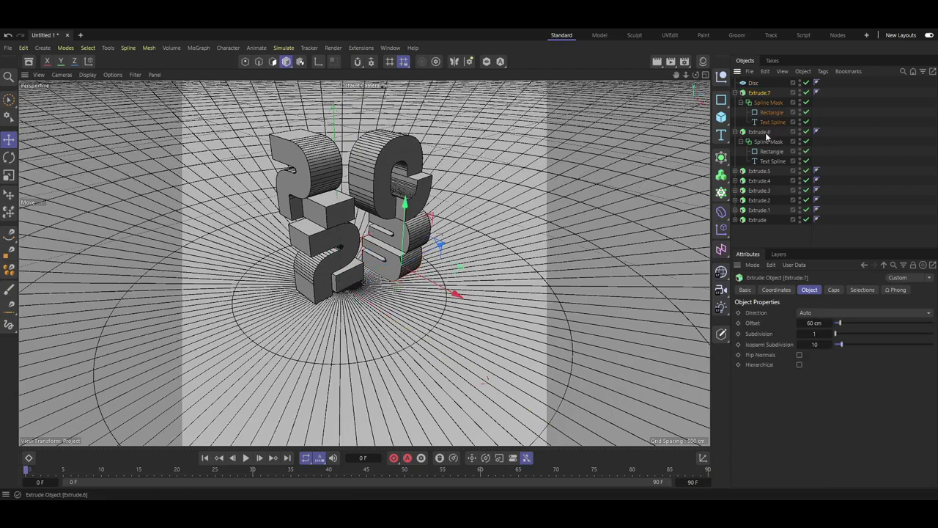
{"action": "left_click", "coordinate": [762, 132], "text": "ctrl"}
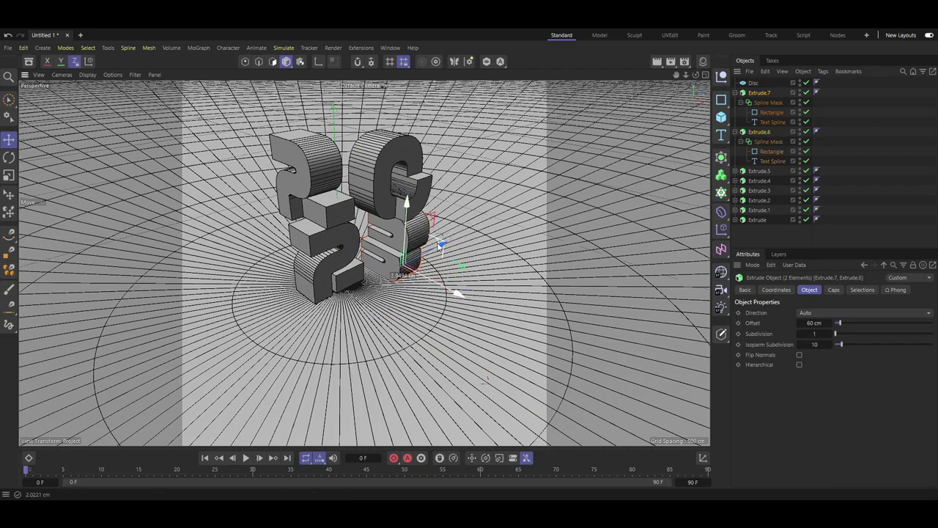
{"action": "left_click_drag", "start_coordinate": [439, 244], "coordinate": [441, 252]}
{"action": "scroll", "coordinate": [441, 251], "scroll_direction": "up", "scroll_amount": 2}
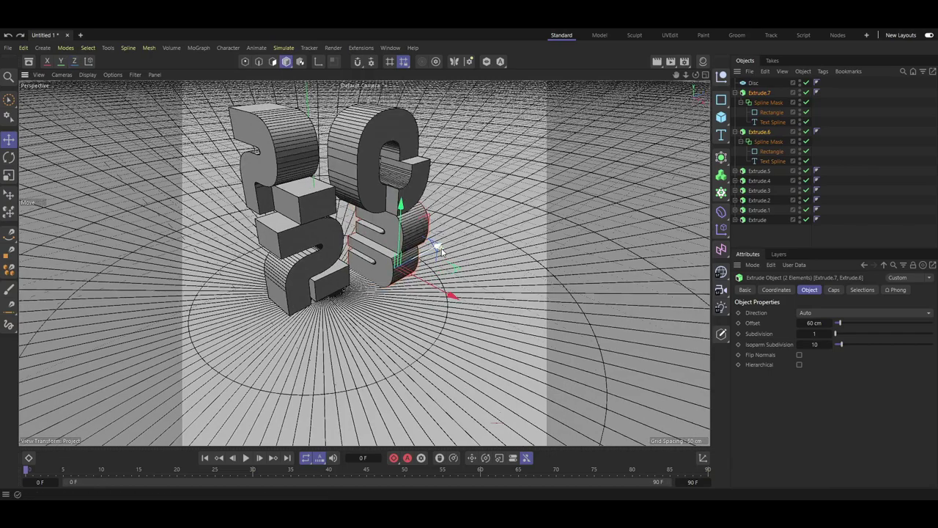
{"action": "scroll", "coordinate": [441, 252], "scroll_direction": "up", "scroll_amount": 2}
{"action": "scroll", "coordinate": [438, 252], "scroll_direction": "up", "scroll_amount": 1}
{"action": "scroll", "coordinate": [437, 249], "scroll_direction": "up", "scroll_amount": 2}
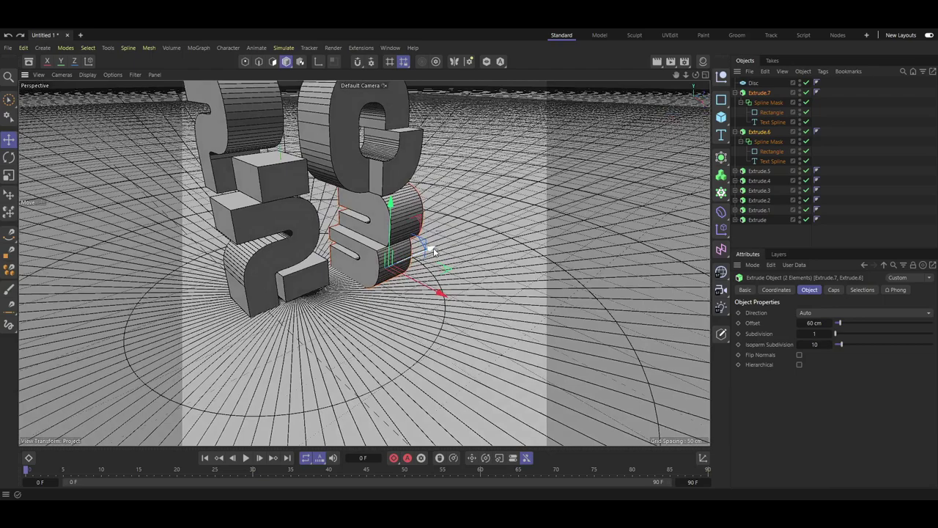
{"action": "left_click_drag", "start_coordinate": [434, 251], "coordinate": [426, 254]}
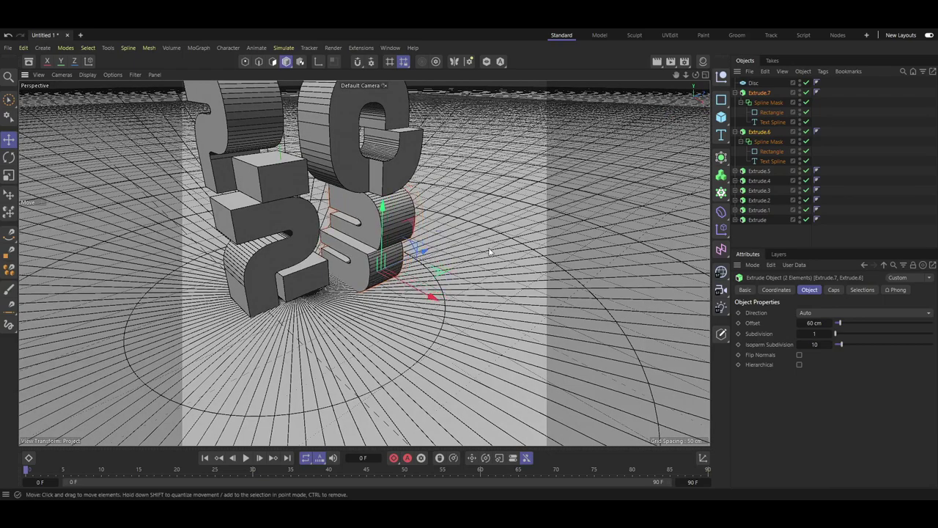
{"action": "scroll", "coordinate": [429, 254], "scroll_direction": "down", "scroll_amount": 3}
{"action": "mouse_move", "coordinate": [445, 165]}
{"action": "left_mouse_down", "text": "alt"}
{"action": "mouse_move", "coordinate": [444, 182]}
{"action": "mouse_move", "coordinate": [445, 166]}
{"action": "left_mouse_up", "text": "alt"}
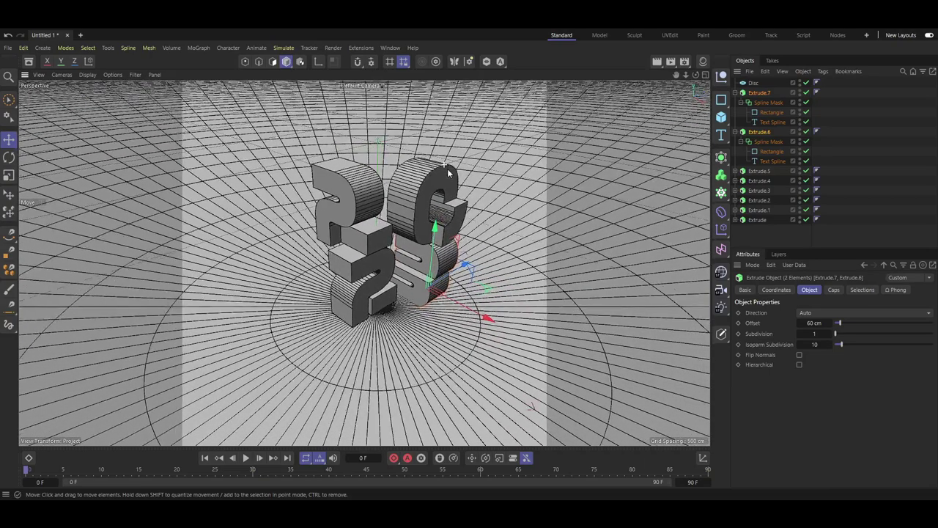
{"action": "left_click_drag", "start_coordinate": [475, 316], "coordinate": [485, 320]}
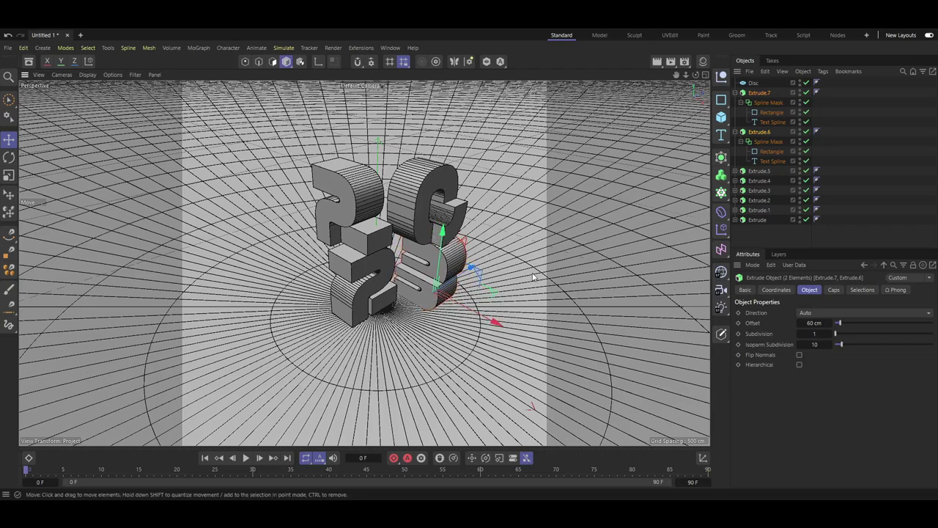
{"action": "left_click", "coordinate": [760, 93]}
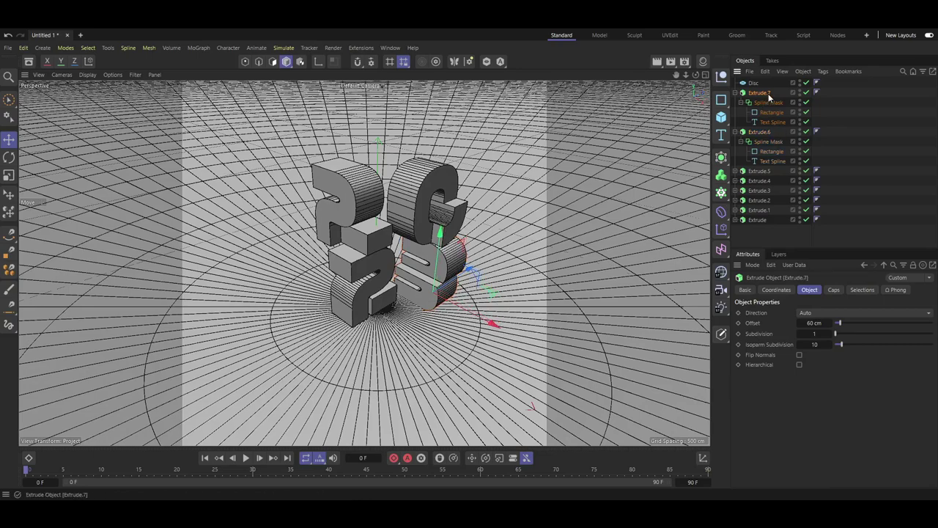
{"action": "left_click_drag", "start_coordinate": [488, 321], "coordinate": [495, 326]}
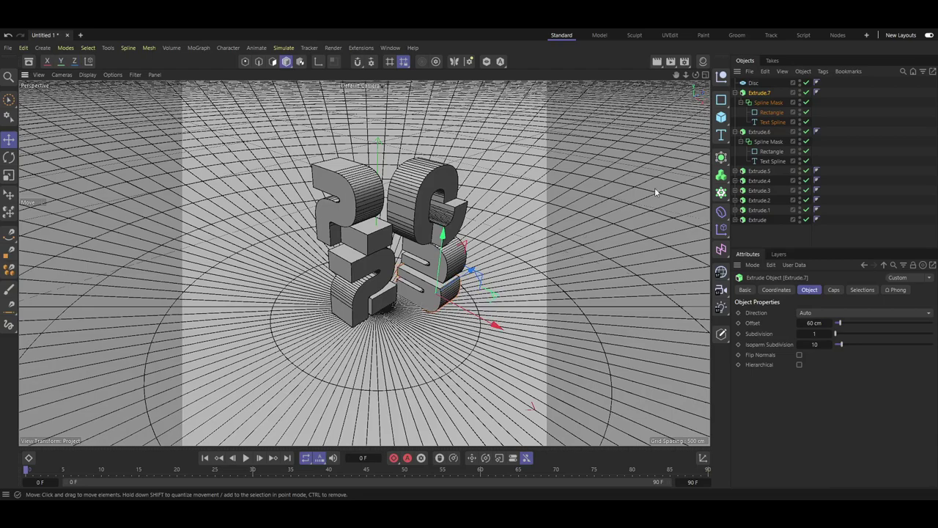
Slide the 0 pieces Extrude.3 and Extrude.2 left along X into place
{"action": "left_click", "coordinate": [760, 171]}
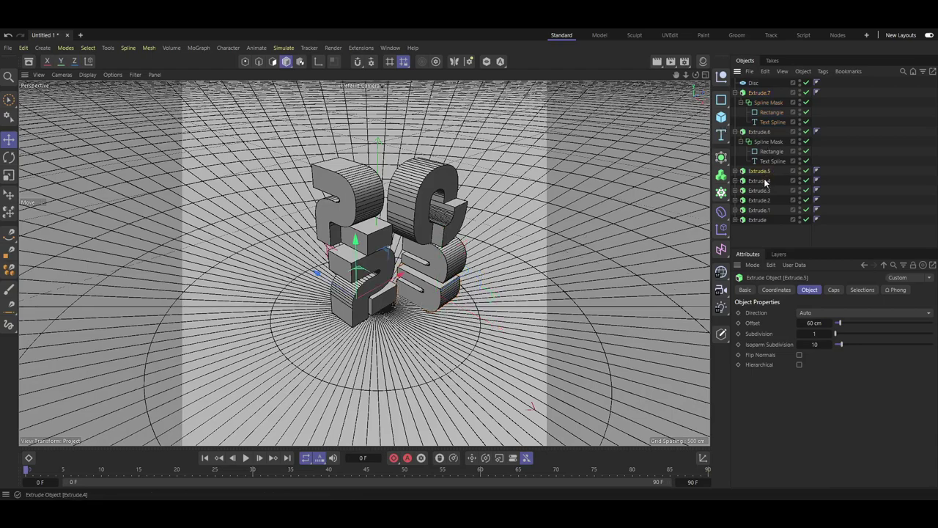
{"action": "left_click", "coordinate": [759, 191]}
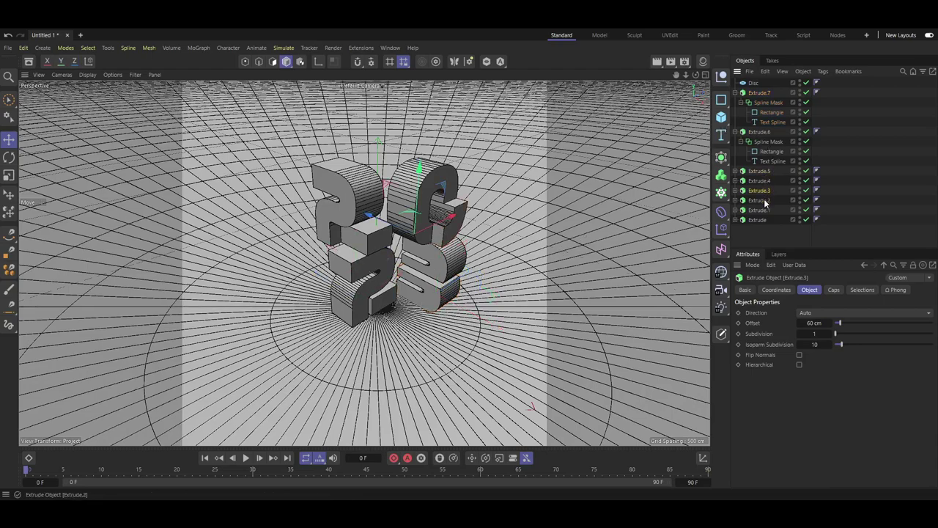
{"action": "left_click", "coordinate": [760, 201], "text": "ctrl"}
{"action": "left_click_drag", "start_coordinate": [380, 218], "coordinate": [375, 217]}
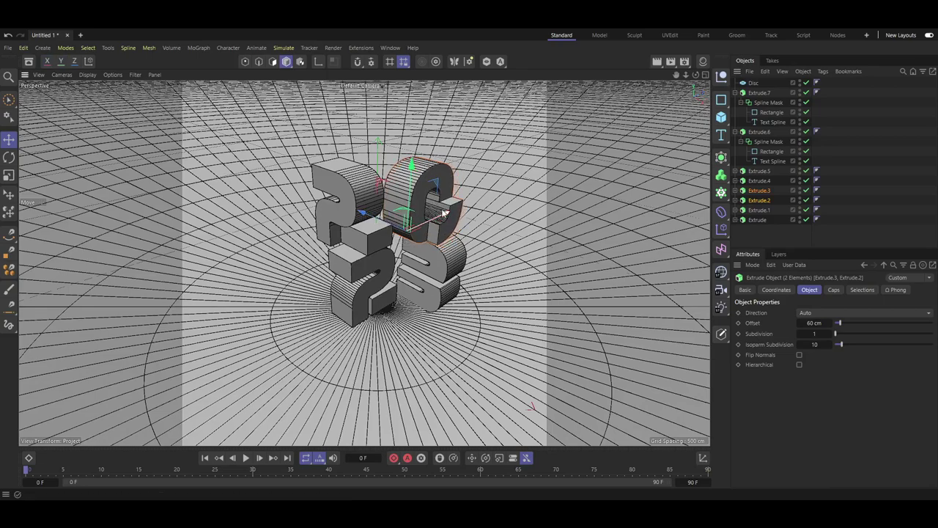
{"action": "left_click_drag", "start_coordinate": [443, 213], "coordinate": [450, 211]}
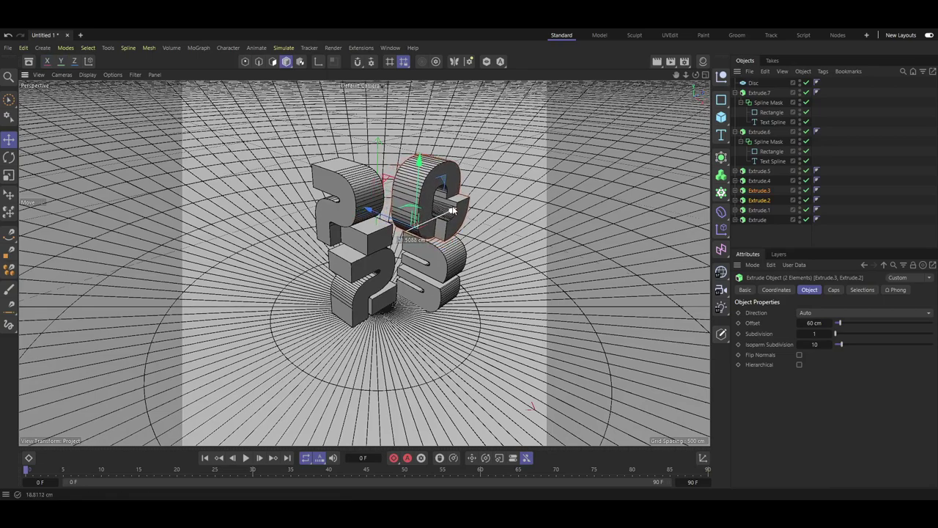
{"action": "left_click_drag", "start_coordinate": [453, 210], "coordinate": [455, 211]}
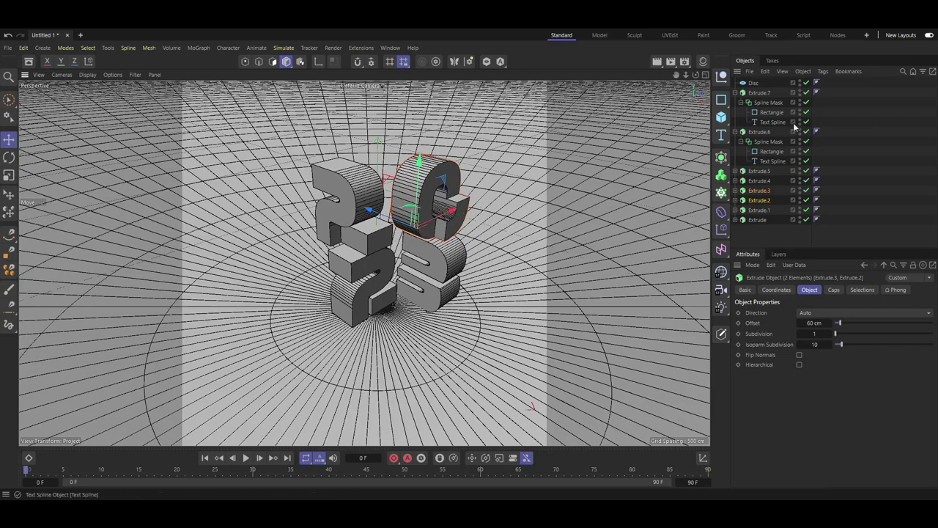
Nudge Extrude.1, the top 2's filler block, about 10 cm left, then select Extrude
{"action": "left_click", "coordinate": [763, 210]}
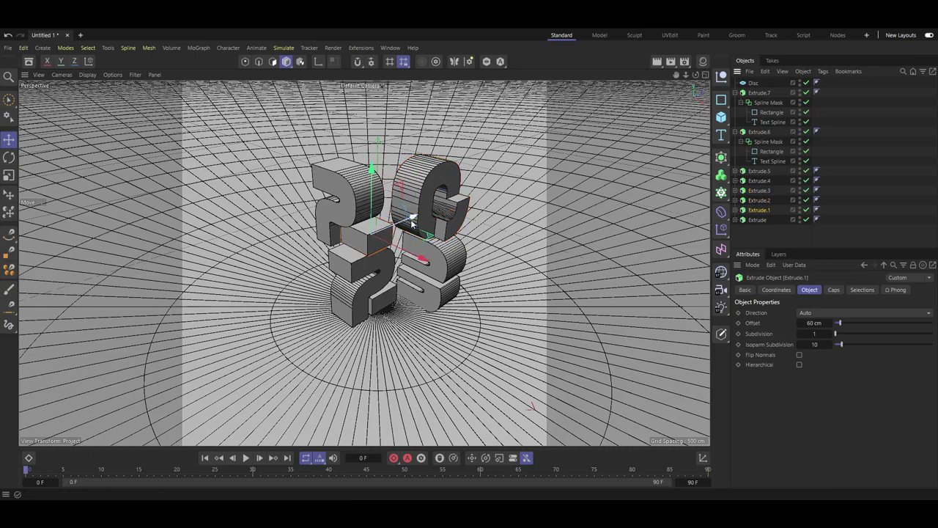
{"action": "left_click_drag", "start_coordinate": [412, 223], "coordinate": [410, 222]}
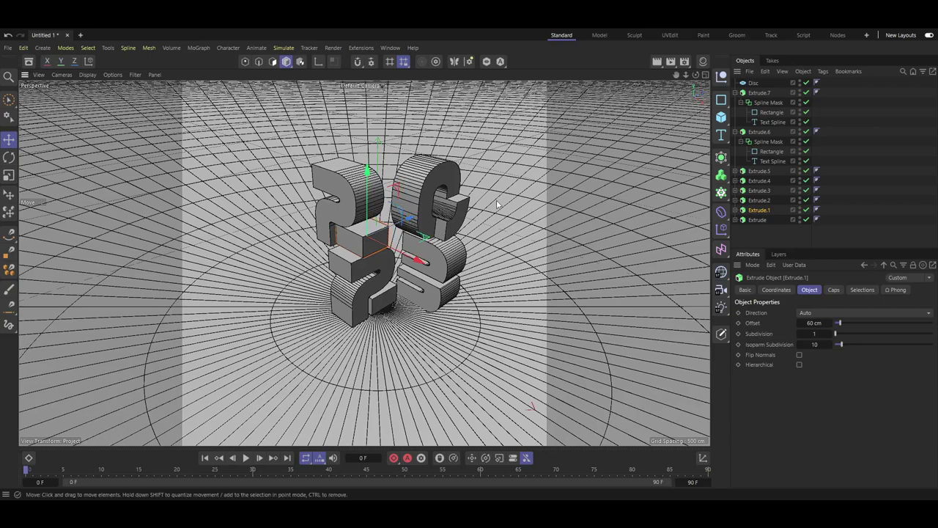
{"action": "left_click", "coordinate": [770, 219]}
{"action": "left_click", "coordinate": [759, 218]}
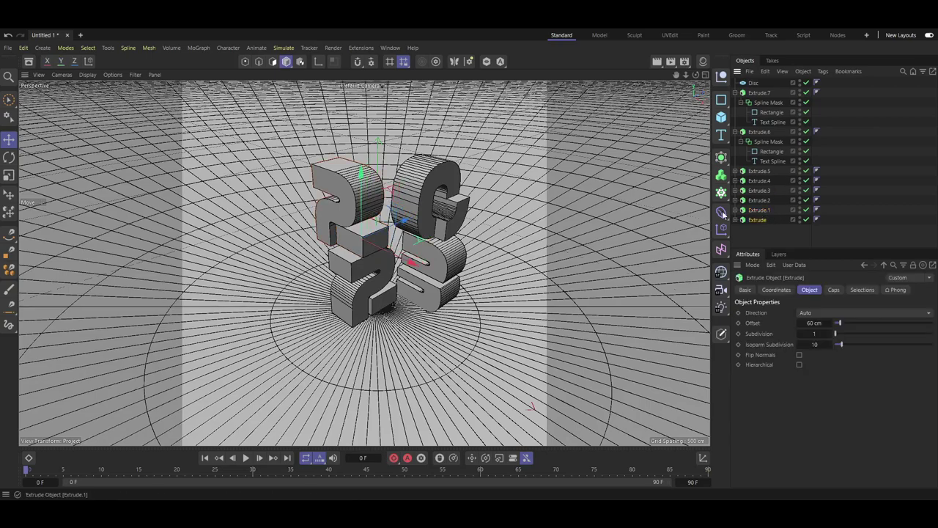
Select Extrude, Extrude.1, Extrude.4 and Extrude.5 and shift them together to tighten the 2s
{"action": "left_click", "coordinate": [351, 232]}
{"action": "left_click", "coordinate": [341, 224], "text": "shift"}
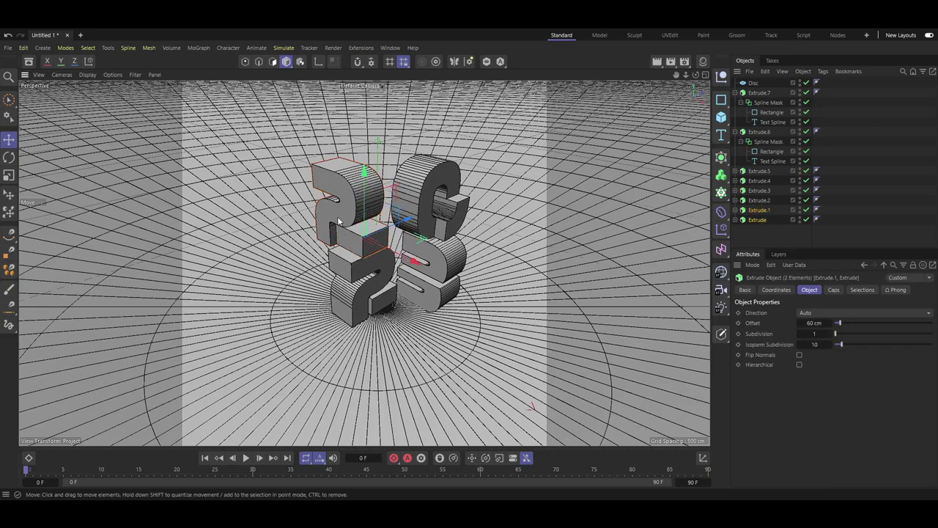
{"action": "left_click", "coordinate": [349, 276], "text": "shift"}
{"action": "left_click", "coordinate": [408, 304], "text": "shift"}
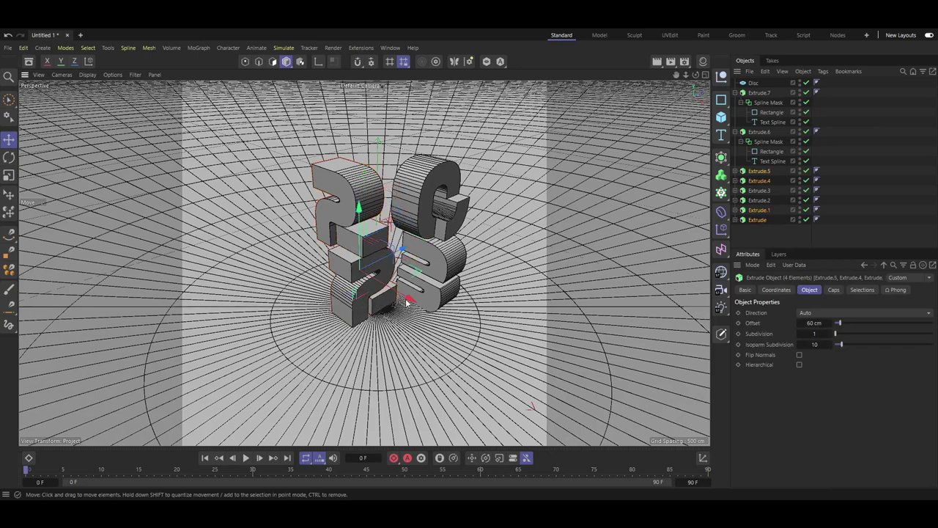
{"action": "left_click_drag", "start_coordinate": [408, 302], "coordinate": [408, 250]}
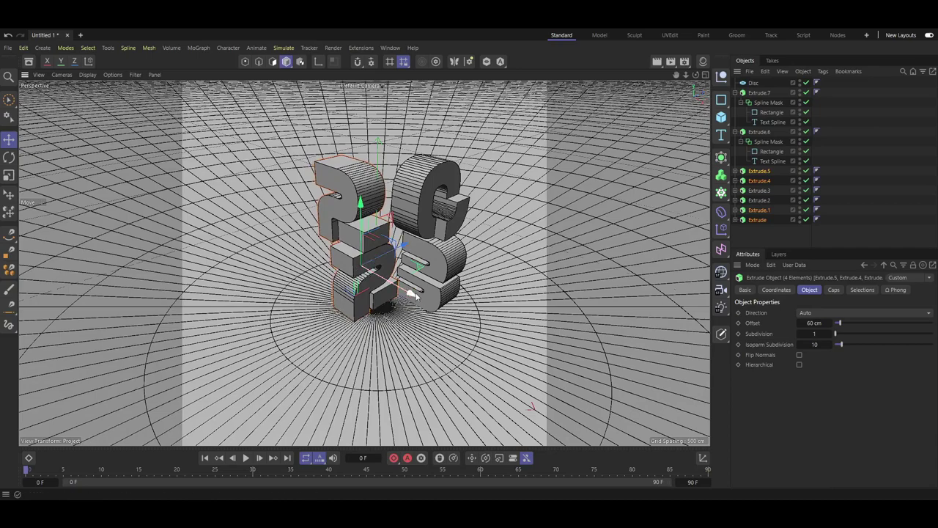
{"action": "left_click_drag", "start_coordinate": [415, 297], "coordinate": [409, 294]}
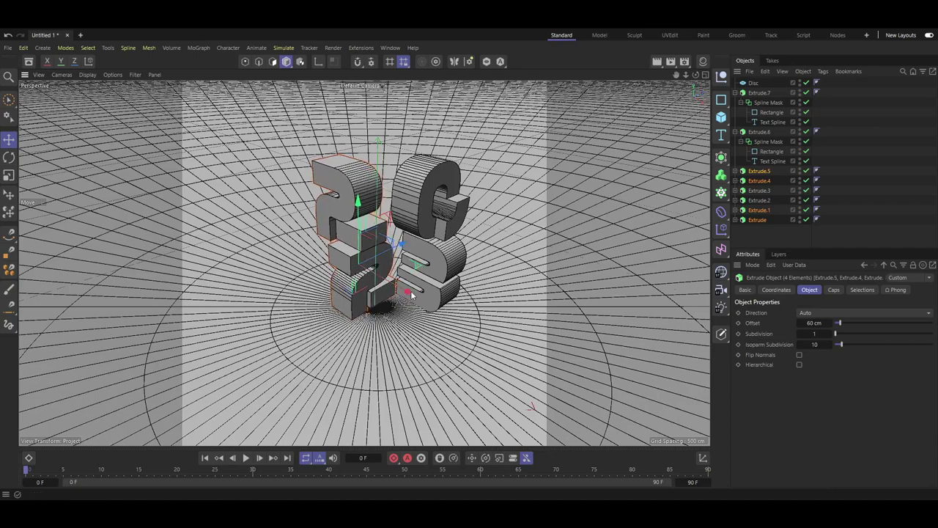
{"action": "scroll", "coordinate": [510, 282], "scroll_direction": "up", "scroll_amount": 2}
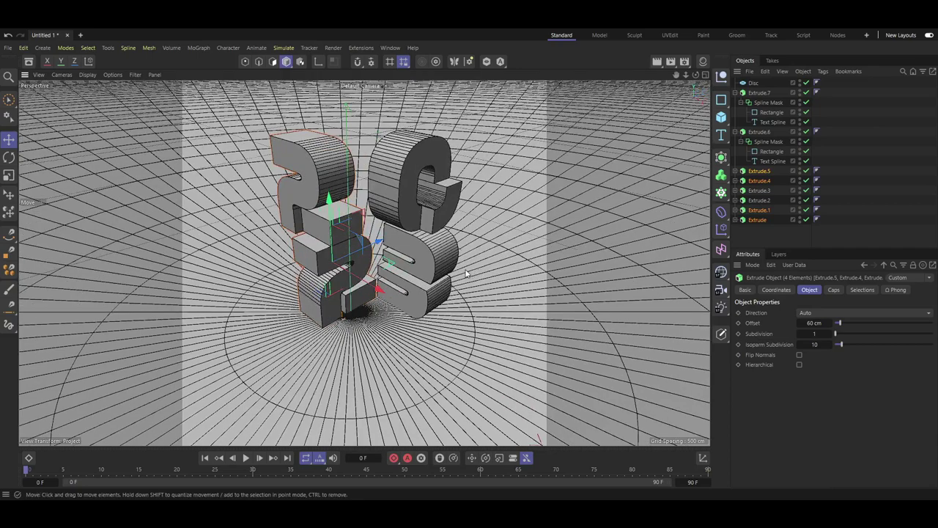
{"action": "scroll", "coordinate": [471, 226], "scroll_direction": "down", "scroll_amount": 2}
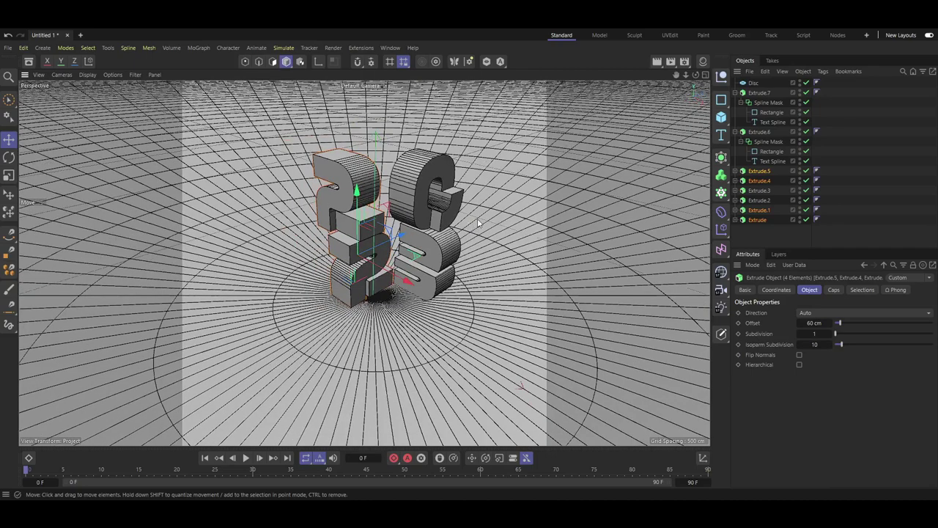
Slide Extrude.1 along one axis, undo the stray move, and preview a render
{"action": "left_click", "coordinate": [348, 230]}
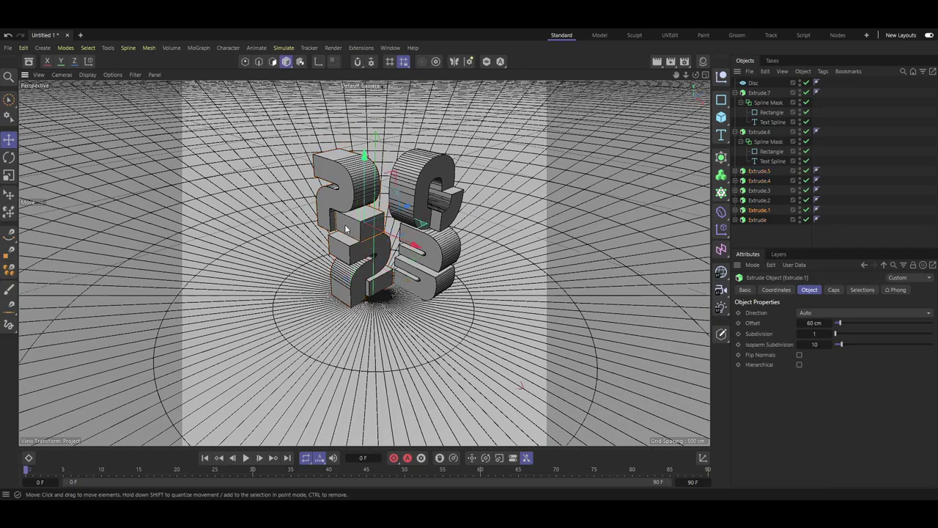
{"action": "left_click_drag", "start_coordinate": [402, 220], "coordinate": [401, 212]}
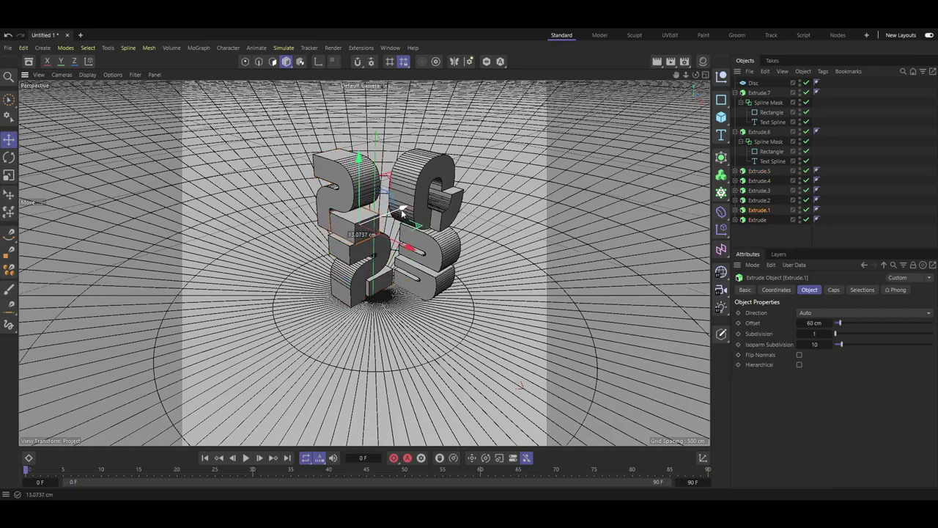
{"action": "left_click_drag", "start_coordinate": [401, 212], "coordinate": [400, 211]}
{"action": "key", "text": "ctrl+z"}
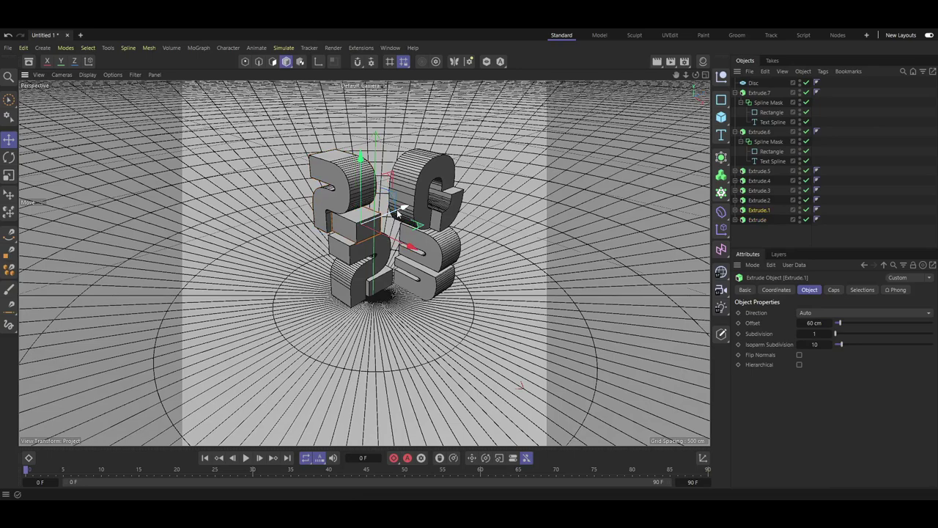
{"action": "scroll", "coordinate": [459, 205], "scroll_direction": "up", "scroll_amount": 2}
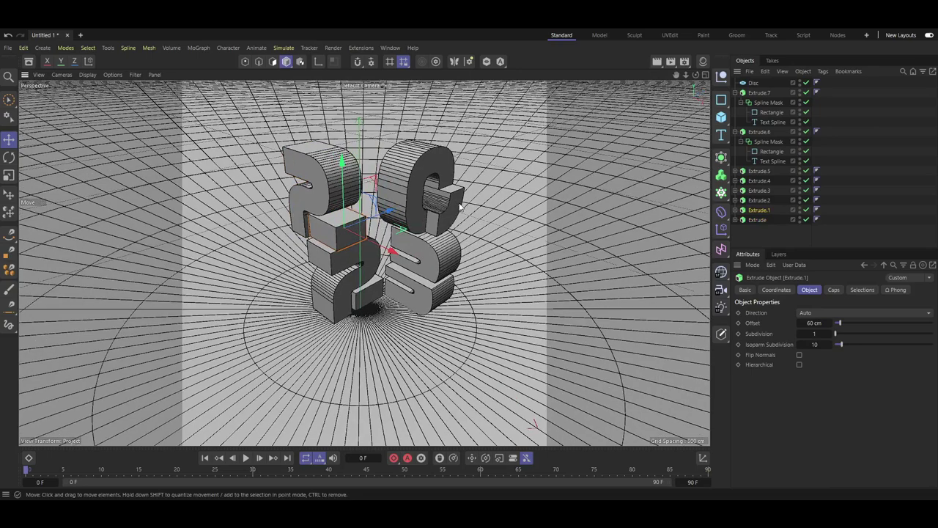
{"action": "scroll", "coordinate": [436, 206], "scroll_direction": "down", "scroll_amount": 3}
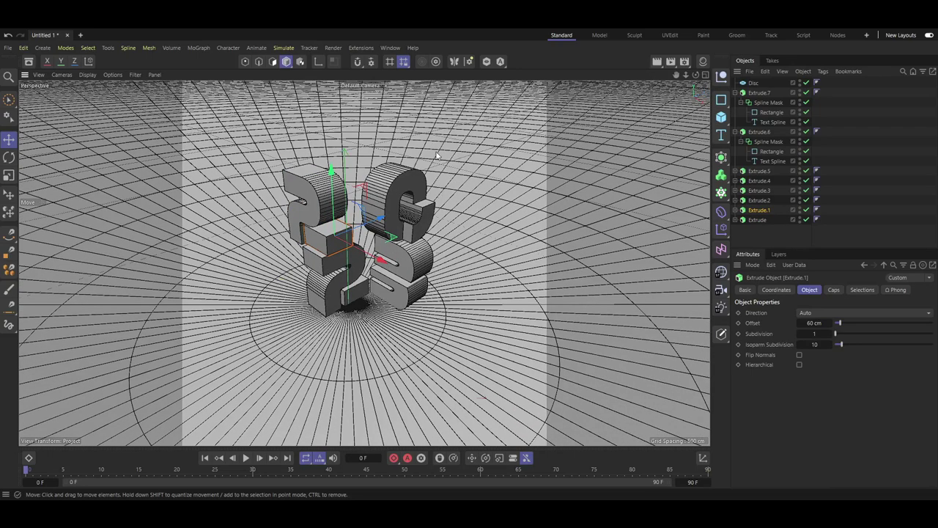
{"action": "scroll", "coordinate": [439, 156], "scroll_direction": "up", "scroll_amount": 3}
{"action": "scroll", "coordinate": [429, 162], "scroll_direction": "down", "scroll_amount": 2}
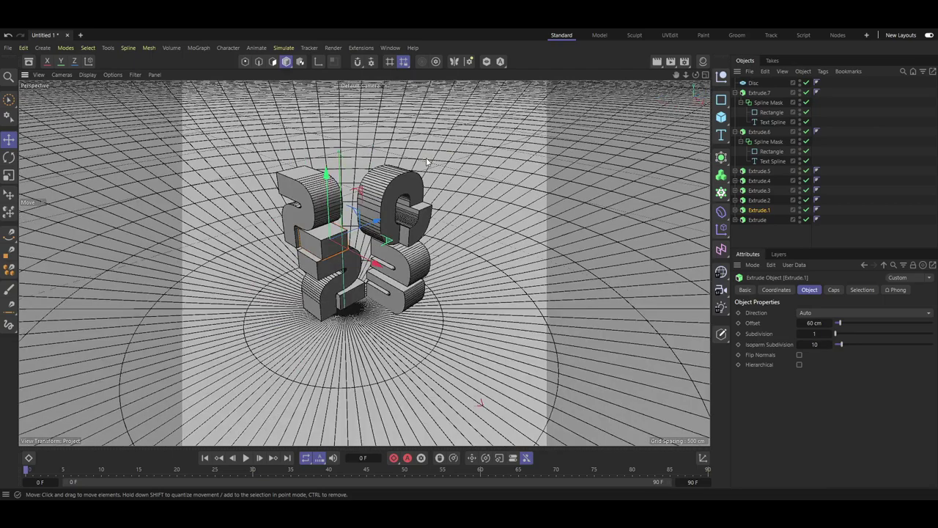
{"action": "left_click", "coordinate": [657, 62]}
{"action": "left_click", "coordinate": [309, 196]}
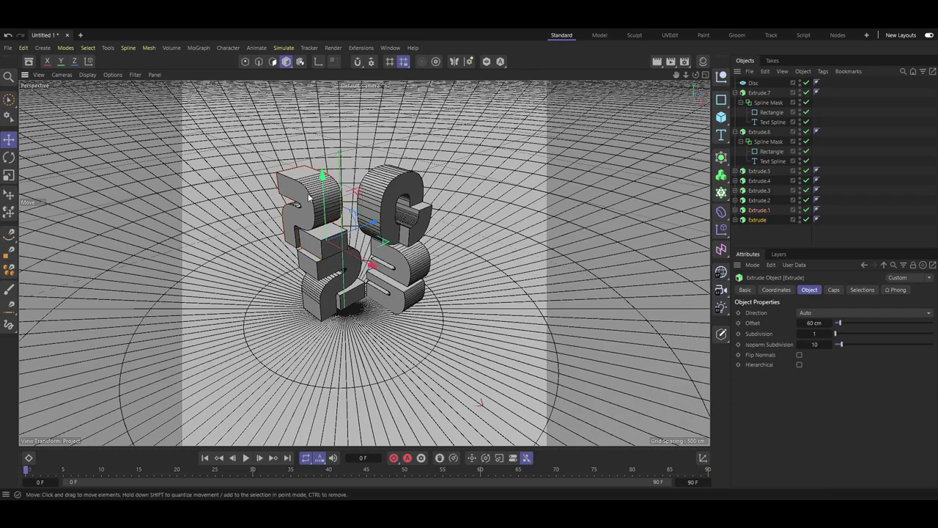
Lower the Extrude.7 text spline's Intermediate Points Angle to 2° and preview the render
{"action": "left_click", "coordinate": [771, 122]}
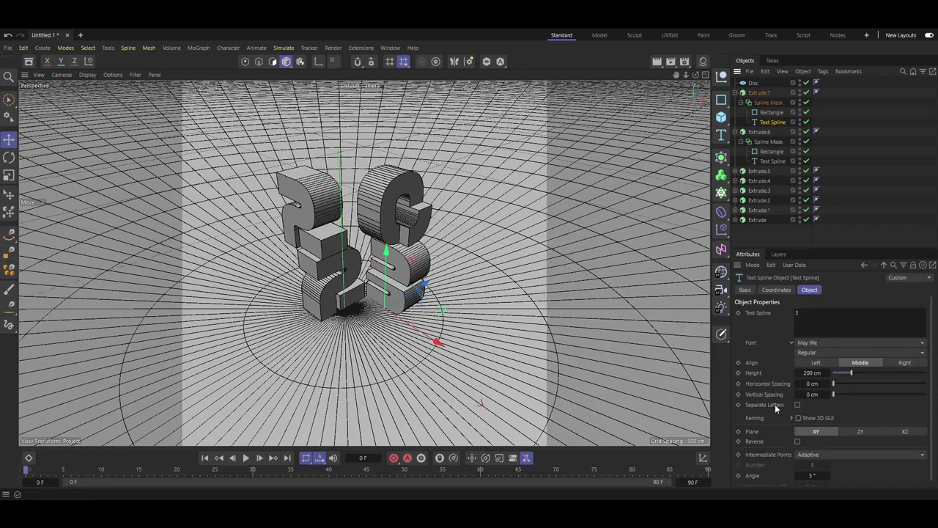
{"action": "scroll", "coordinate": [775, 404], "scroll_direction": "down", "scroll_amount": 1}
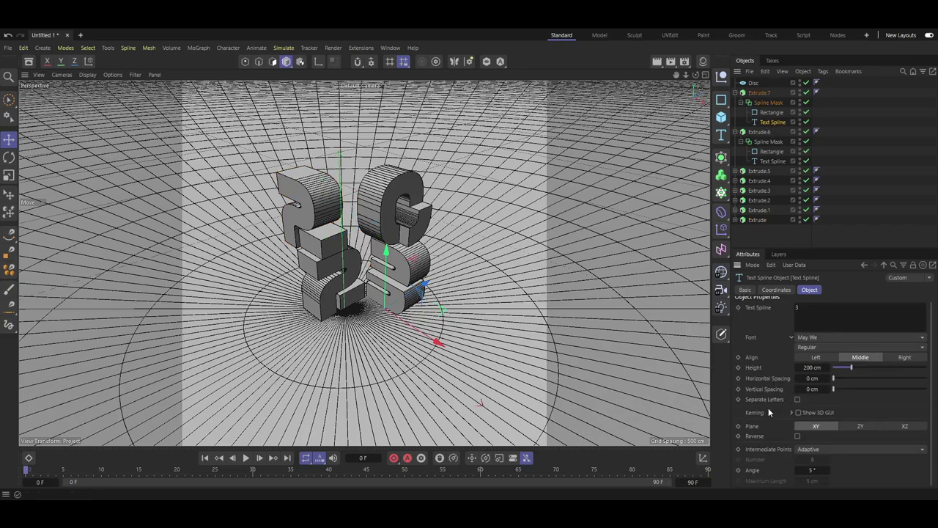
{"action": "left_click", "coordinate": [812, 469]}
{"action": "type", "text": "2"}
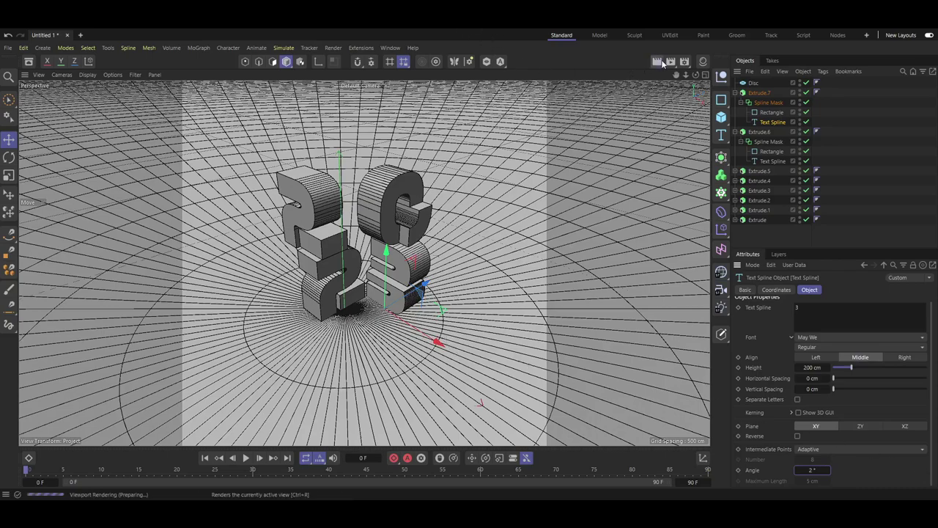
{"action": "left_click", "coordinate": [662, 63]}
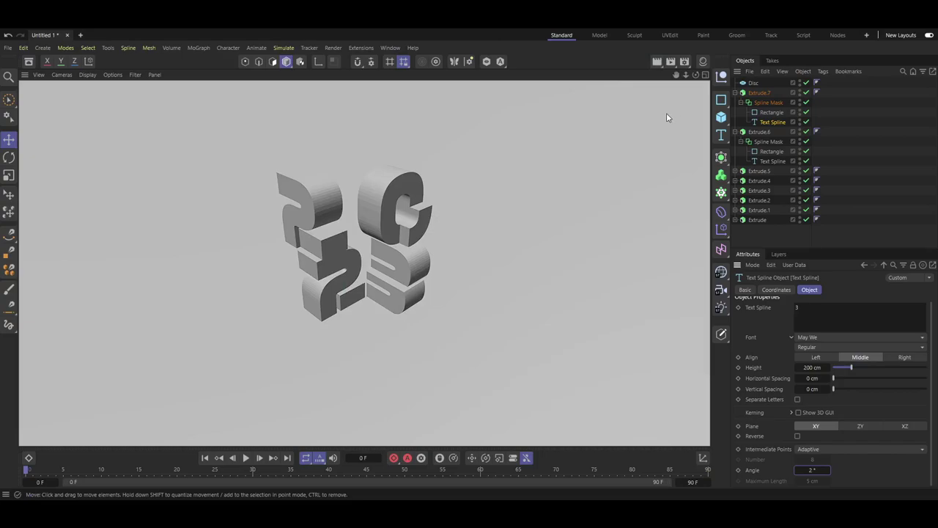
Set the Extrude.6 text spline's angle to 2° and render previews to check the curves
{"action": "left_click", "coordinate": [771, 162]}
{"action": "left_click", "coordinate": [811, 470]}
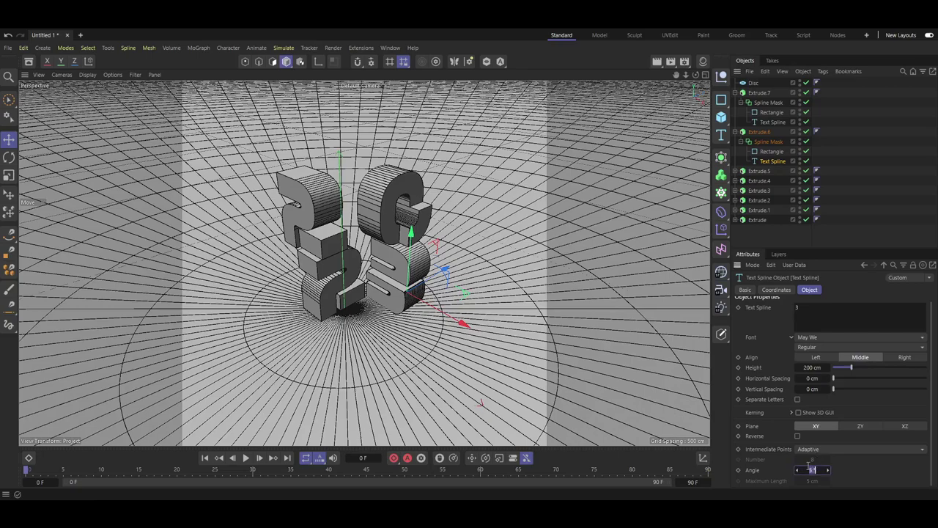
{"action": "type", "text": "2"}
{"action": "key", "text": "Return"}
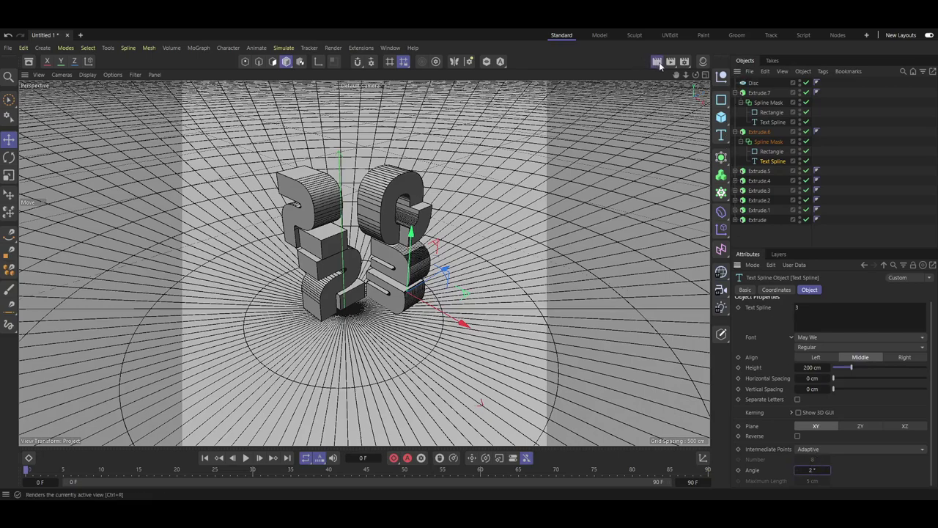
{"action": "left_click", "coordinate": [657, 62]}
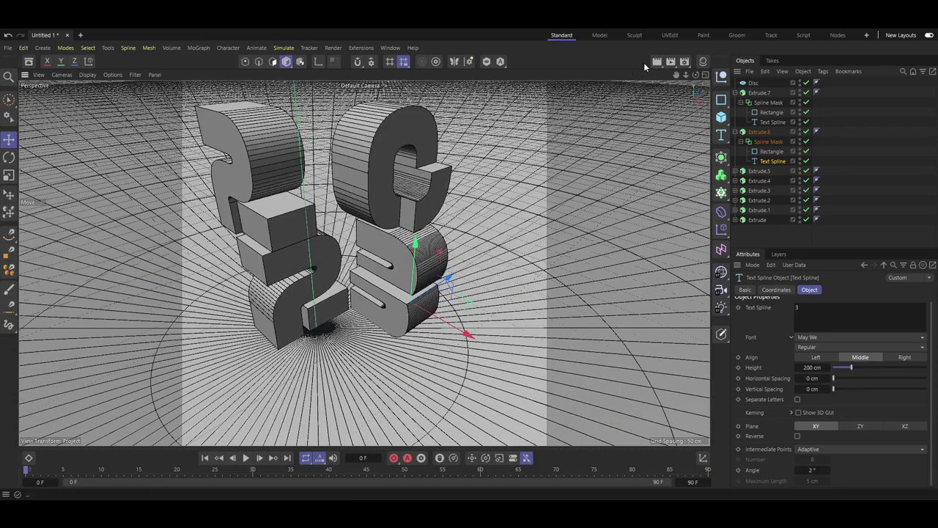
{"action": "left_click", "coordinate": [658, 62]}
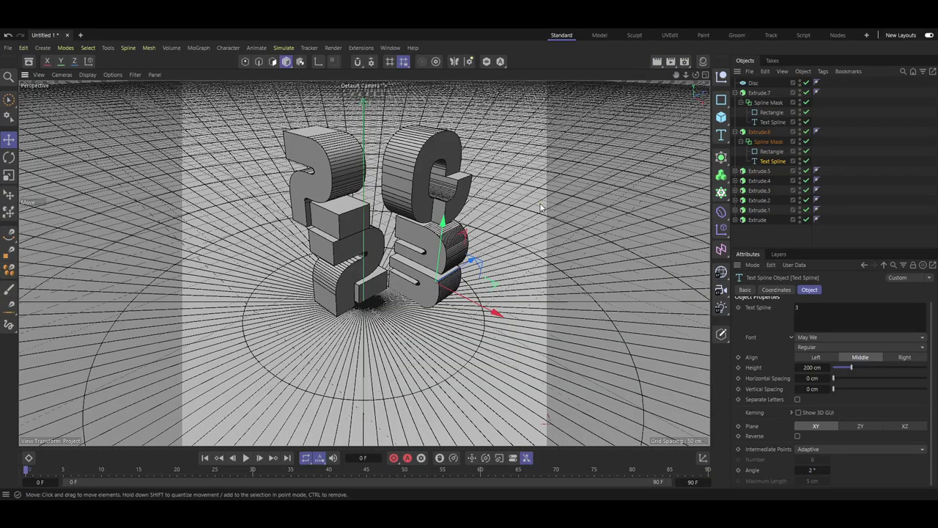
Expand Extrude.5 and set its text spline's Intermediate Points Angle to 2°
{"action": "left_click", "coordinate": [737, 171]}
{"action": "left_click", "coordinate": [770, 200]}
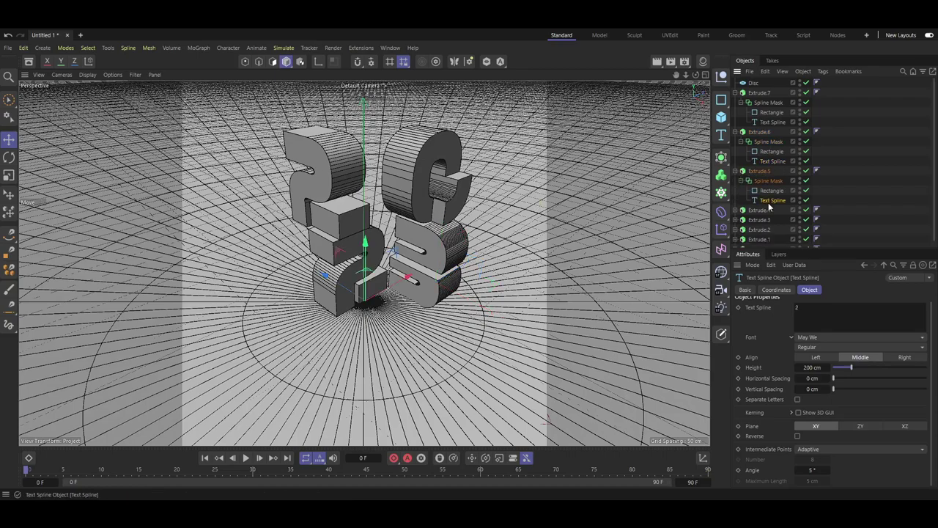
{"action": "left_click", "coordinate": [813, 470]}
{"action": "type", "text": "2"}
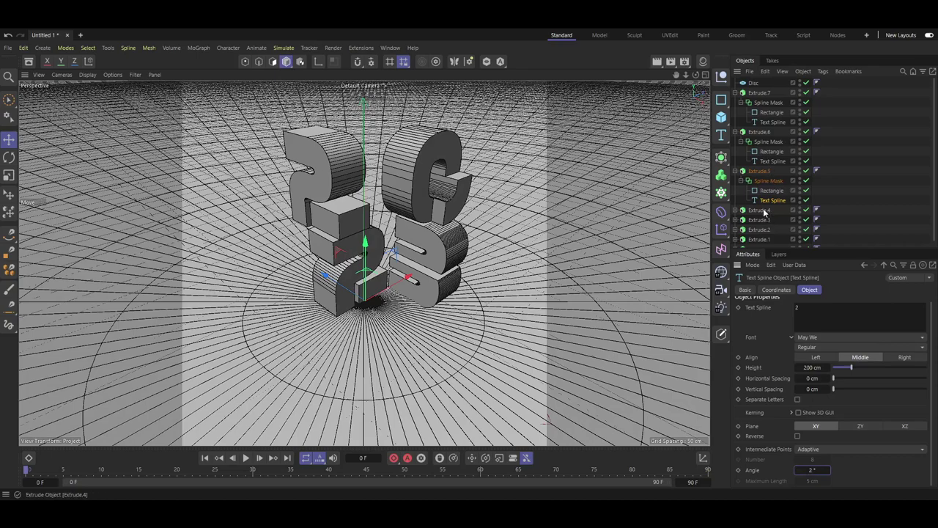
Set Extrude.4's text spline Intermediate Points Angle to 2° and render a preview
{"action": "left_click", "coordinate": [737, 210]}
{"action": "left_click", "coordinate": [768, 239]}
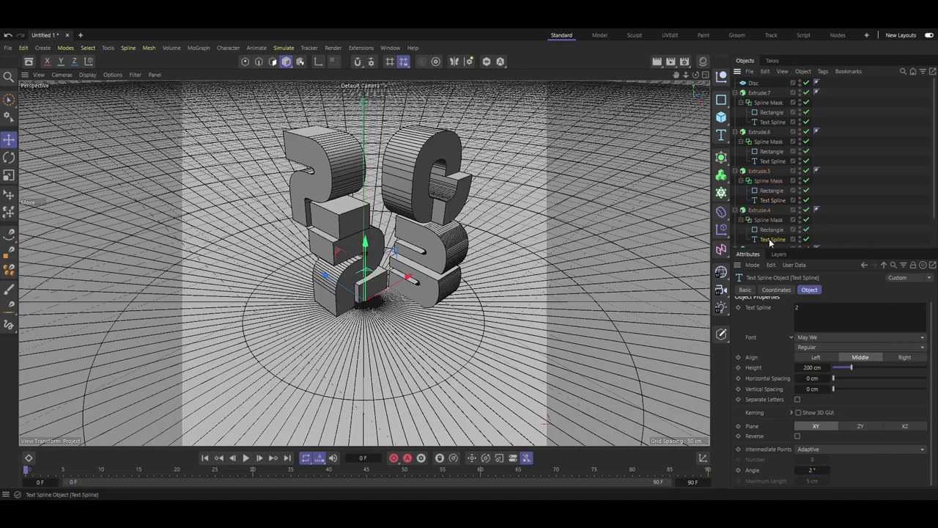
{"action": "scroll", "coordinate": [774, 169], "scroll_direction": "down", "scroll_amount": 1}
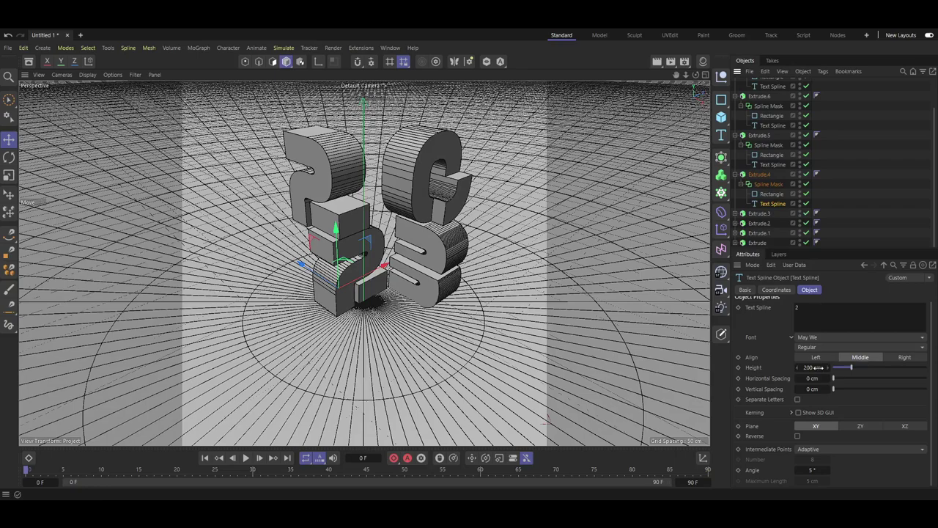
{"action": "left_click", "coordinate": [814, 470]}
{"action": "type", "text": "2"}
{"action": "key", "text": "Return"}
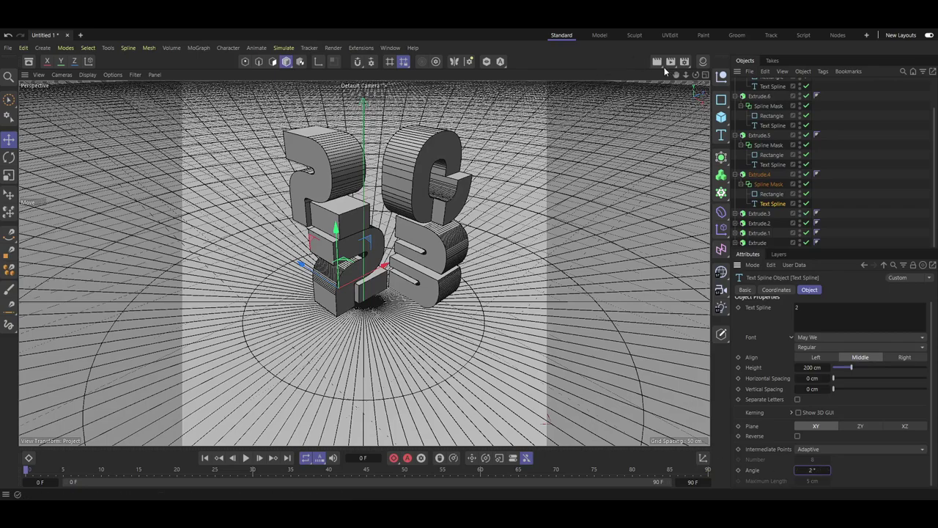
{"action": "left_click", "coordinate": [659, 62]}
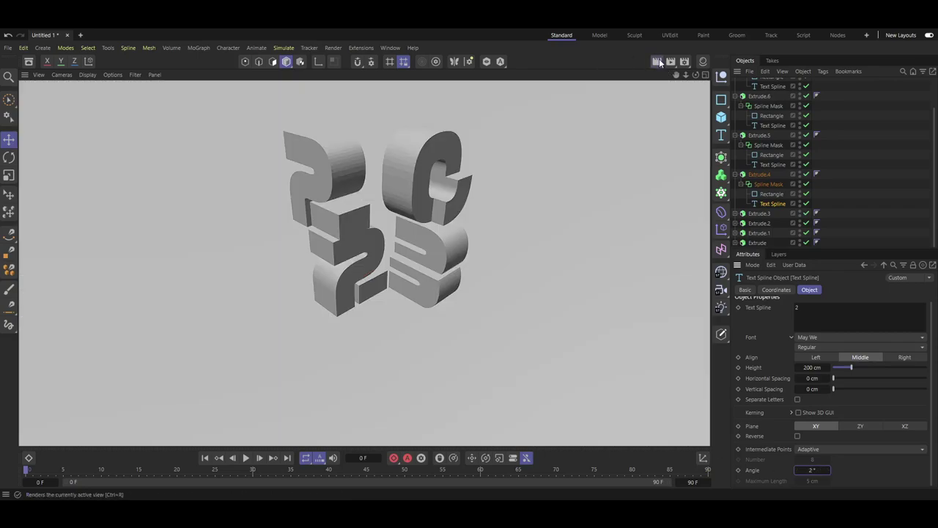
Set the text splines of Extrude.3 and Extrude.2, the 0, to a 2° angle
{"action": "left_click", "coordinate": [737, 213]}
{"action": "scroll", "coordinate": [772, 219], "scroll_direction": "down", "scroll_amount": 3}
{"action": "left_click", "coordinate": [772, 213]}
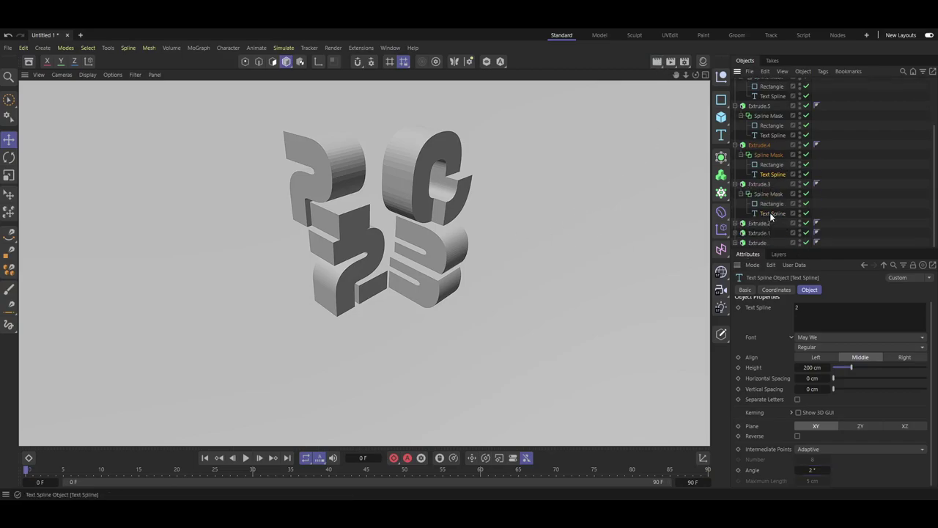
{"action": "left_click", "coordinate": [813, 470]}
{"action": "type", "text": "2"}
{"action": "key", "text": "Return"}
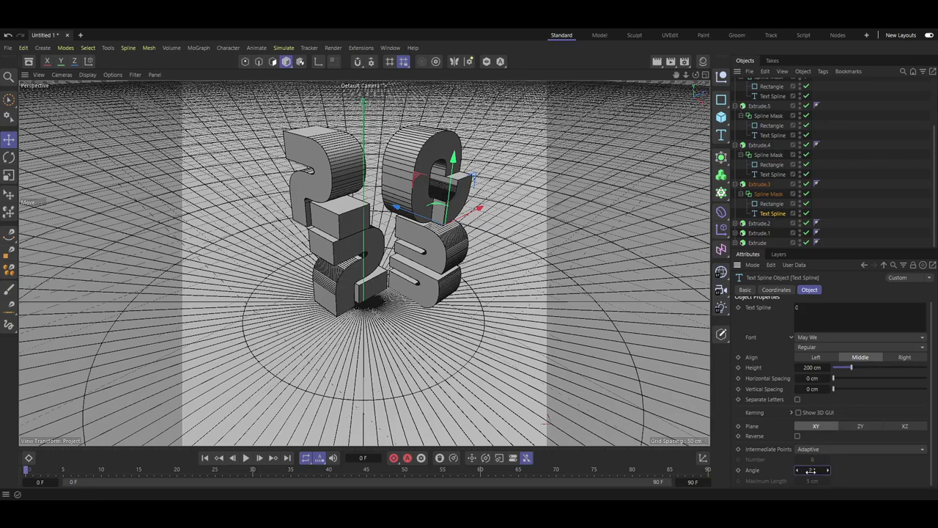
{"action": "left_click", "coordinate": [737, 224]}
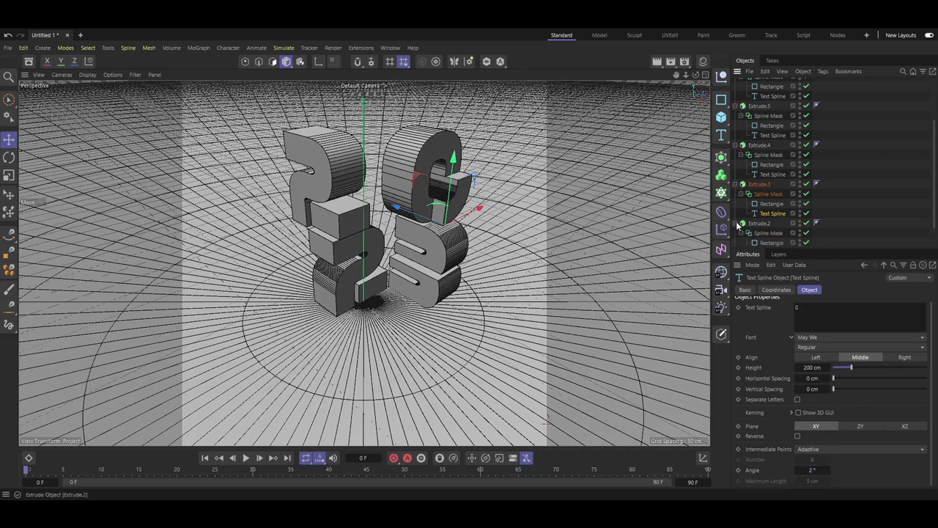
{"action": "scroll", "coordinate": [755, 227], "scroll_direction": "down", "scroll_amount": 1}
{"action": "left_click", "coordinate": [772, 223]}
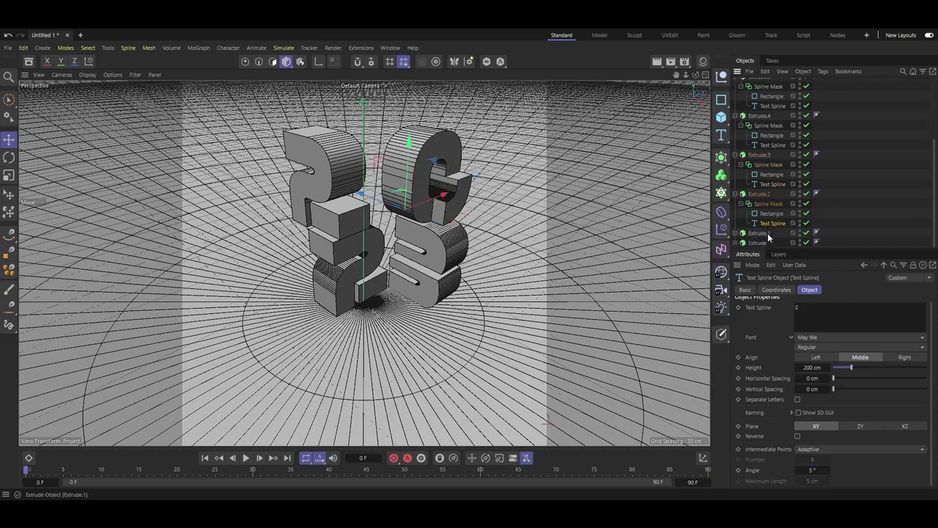
{"action": "double_click", "coordinate": [814, 470]}
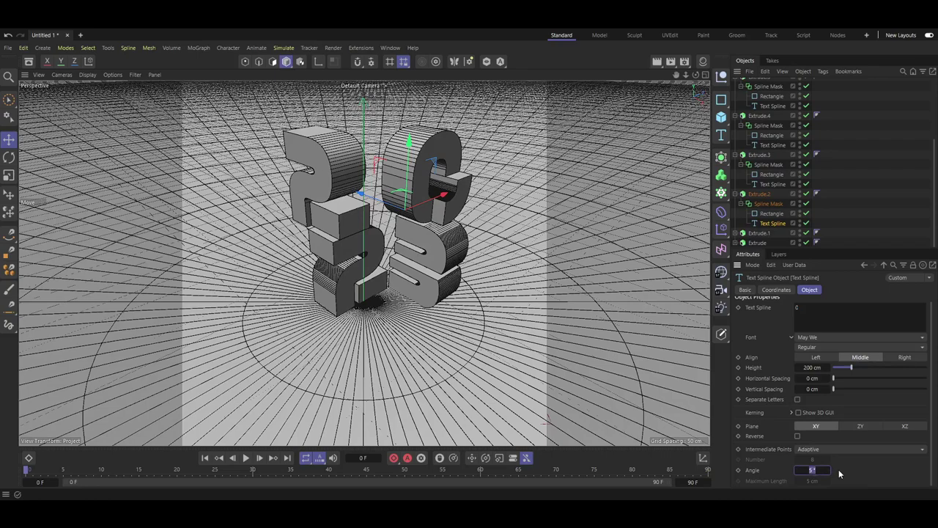
{"action": "type", "text": "2"}
{"action": "key", "text": "Return"}
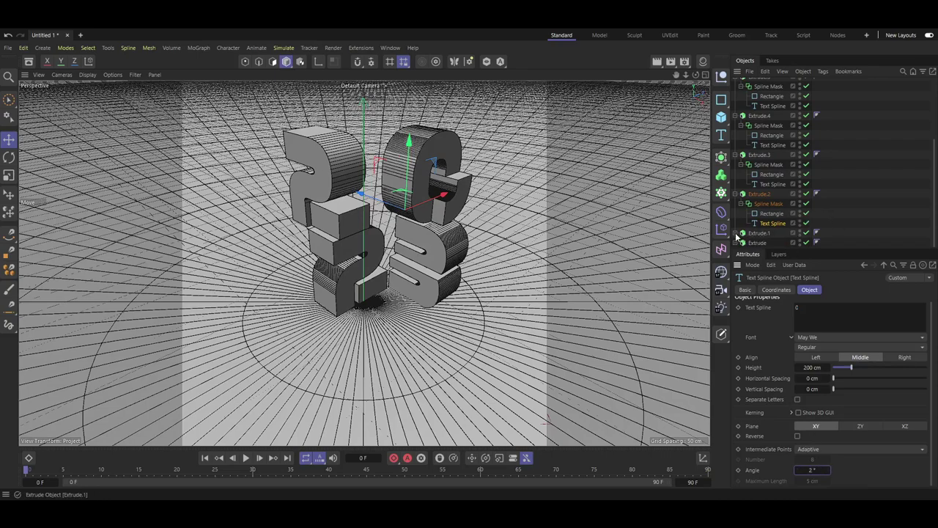
Set the Extrude.1 and Extrude text splines to a 2° intermediate-point angle
{"action": "left_click", "coordinate": [736, 233]}
{"action": "scroll", "coordinate": [779, 224], "scroll_direction": "down", "scroll_amount": 1}
{"action": "left_click", "coordinate": [773, 233]}
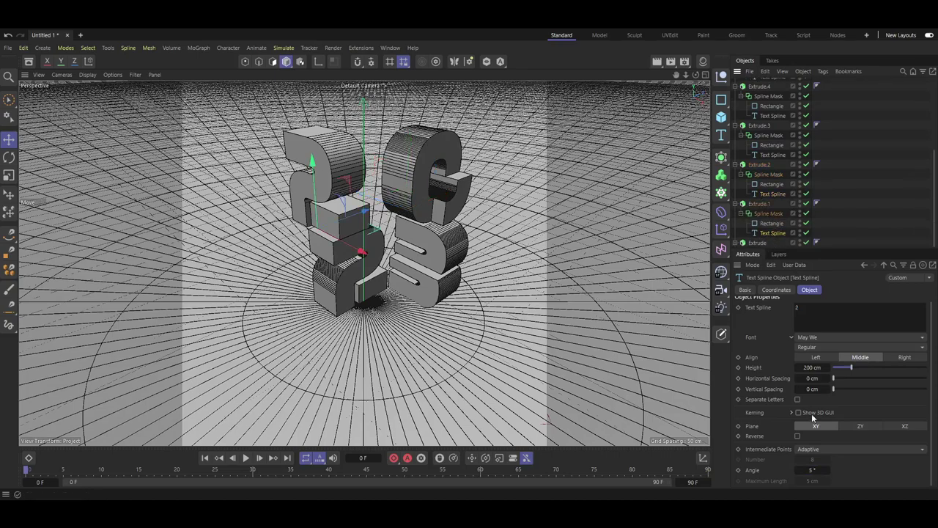
{"action": "left_click", "coordinate": [813, 470]}
{"action": "type", "text": "2"}
{"action": "key", "text": "Return"}
{"action": "scroll", "coordinate": [760, 242], "scroll_direction": "down", "scroll_amount": 1}
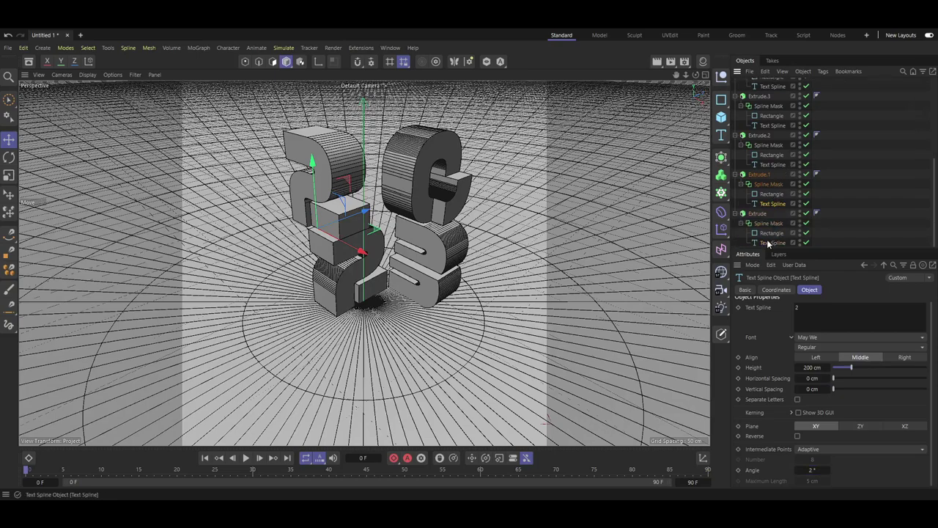
{"action": "left_click", "coordinate": [768, 244]}
{"action": "left_click", "coordinate": [814, 470]}
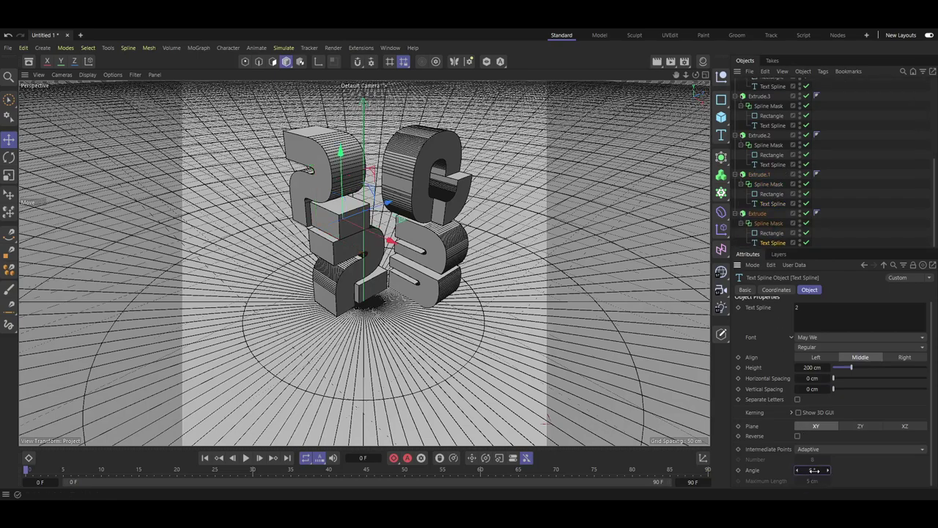
{"action": "type", "text": "2"}
{"action": "key", "text": "Return"}
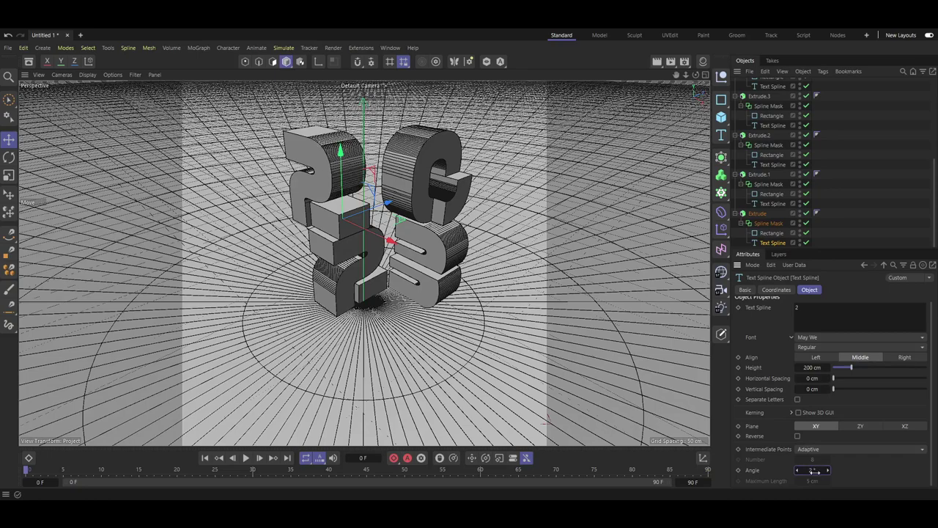
{"action": "scroll", "coordinate": [770, 212], "scroll_direction": "up", "scroll_amount": 5}
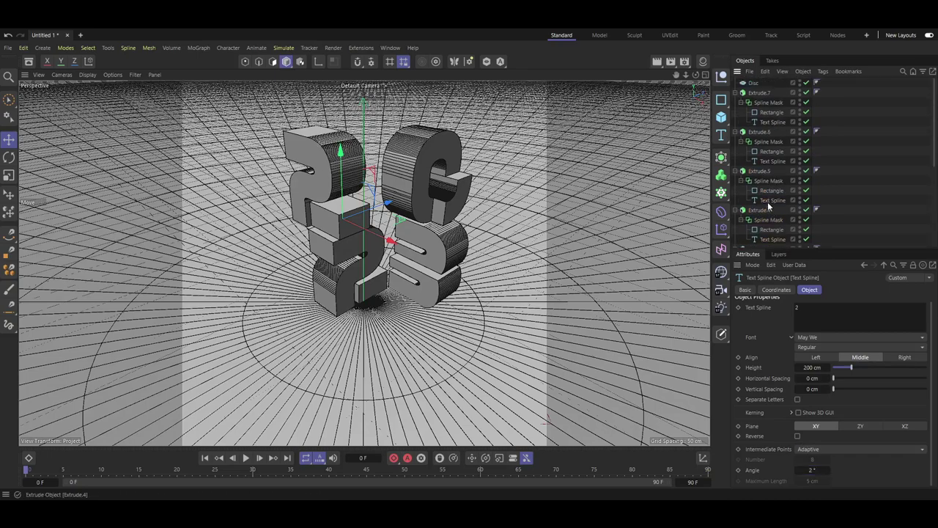
Fold Extrude.7 through Extrude, render a preview, and select Extrude.1
{"action": "left_click", "coordinate": [735, 93]}
{"action": "left_click", "coordinate": [736, 103]}
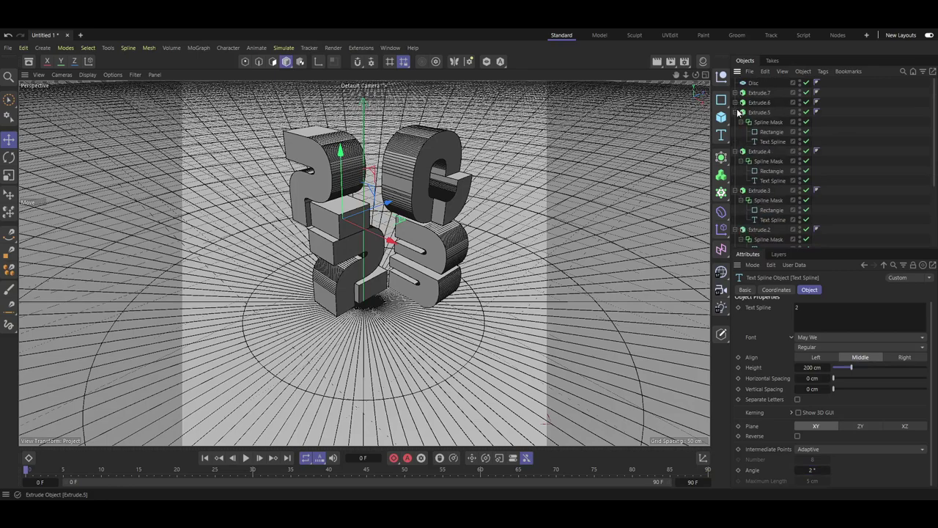
{"action": "left_click", "coordinate": [735, 113]}
{"action": "left_click", "coordinate": [736, 122]}
{"action": "left_click", "coordinate": [735, 132]}
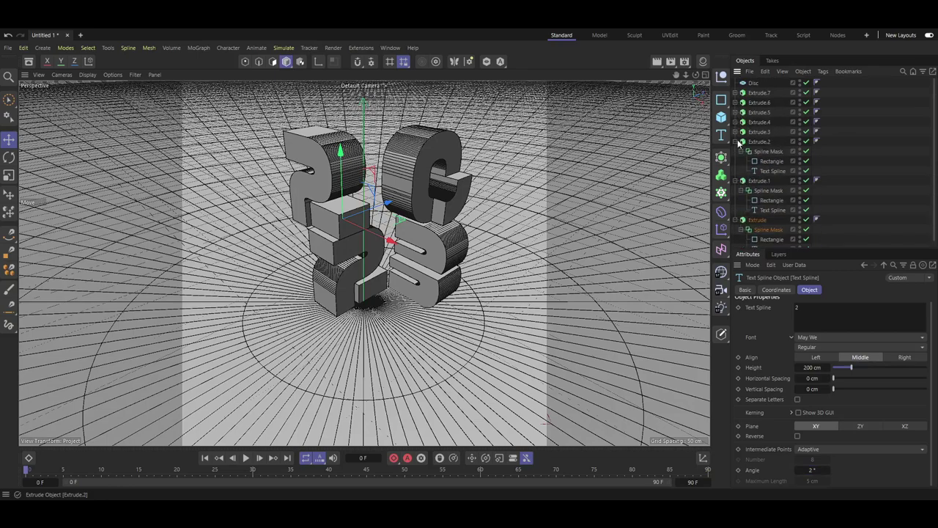
{"action": "left_click", "coordinate": [736, 142]}
{"action": "left_click", "coordinate": [736, 151]}
{"action": "left_click", "coordinate": [735, 161]}
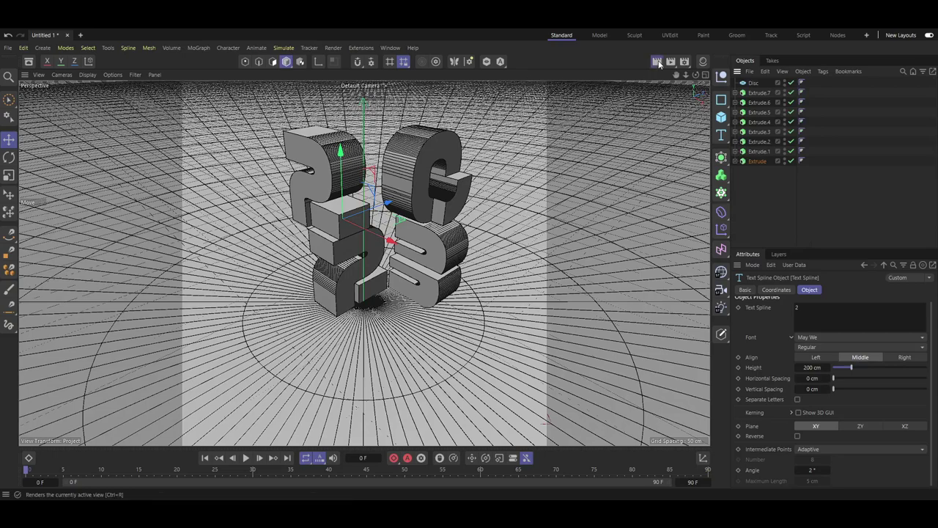
{"action": "left_click", "coordinate": [658, 62]}
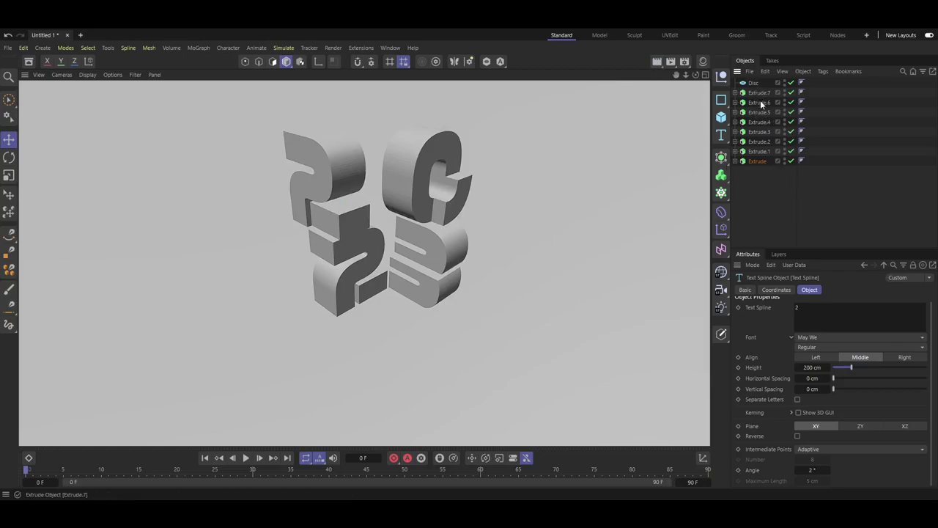
{"action": "left_click", "coordinate": [759, 151], "text": "ctrl"}
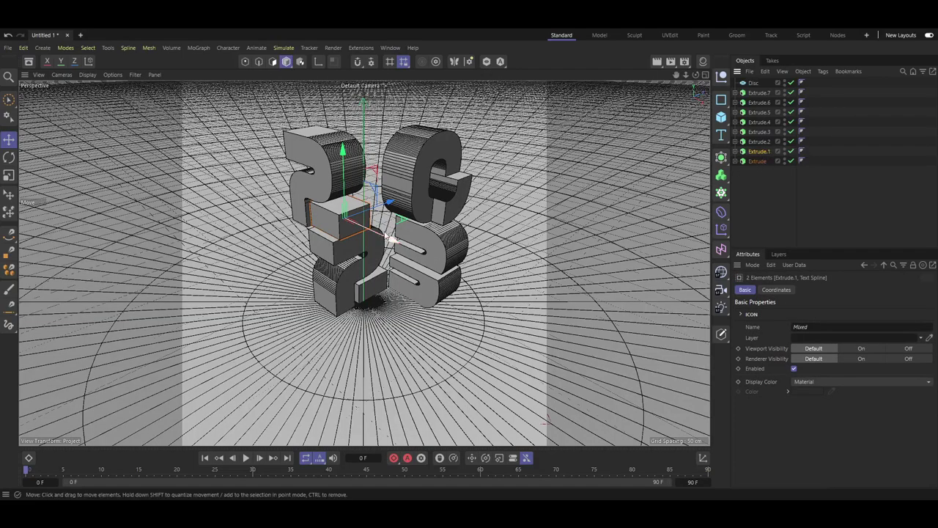
Select Extrude and Extrude.1 and nudge the two 2 pieces sideways and slightly upward
{"action": "left_click_drag", "start_coordinate": [396, 243], "coordinate": [393, 244]}
{"action": "left_click", "coordinate": [748, 197]}
{"action": "left_click", "coordinate": [756, 154]}
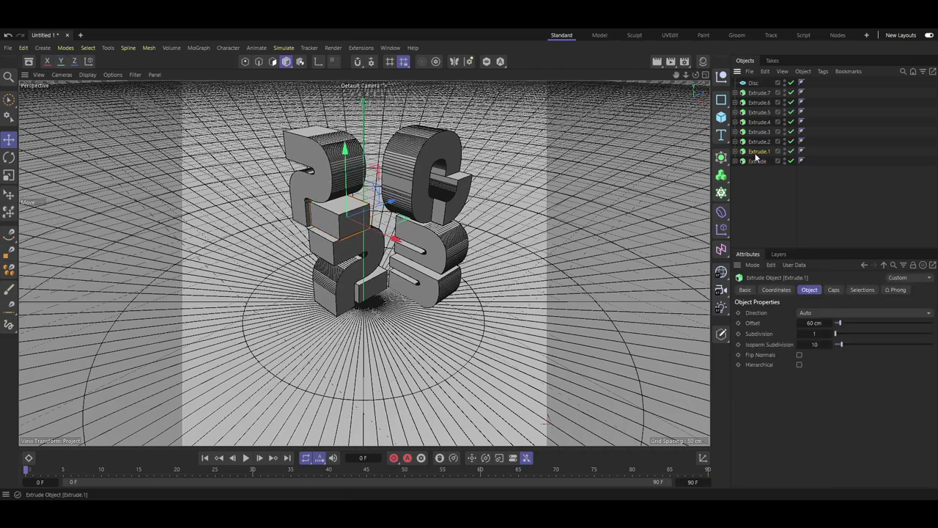
{"action": "left_click", "coordinate": [756, 155], "text": "ctrl"}
{"action": "left_click", "coordinate": [756, 162], "text": "shift"}
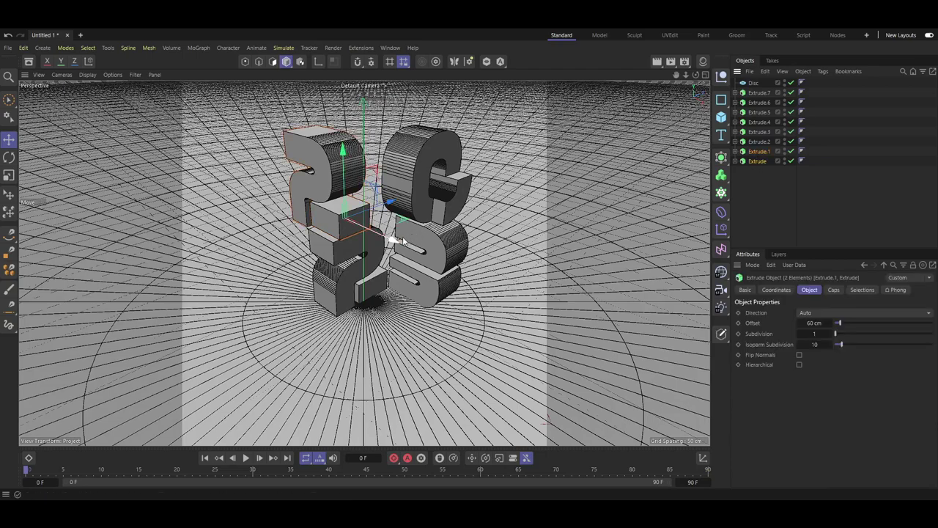
{"action": "left_click_drag", "start_coordinate": [400, 242], "coordinate": [403, 248]}
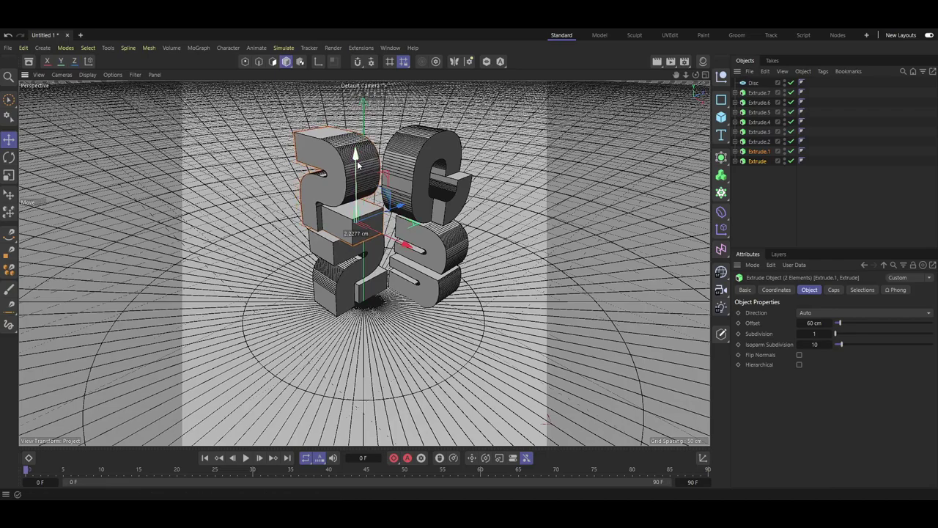
{"action": "left_click_drag", "start_coordinate": [357, 160], "coordinate": [357, 163]}
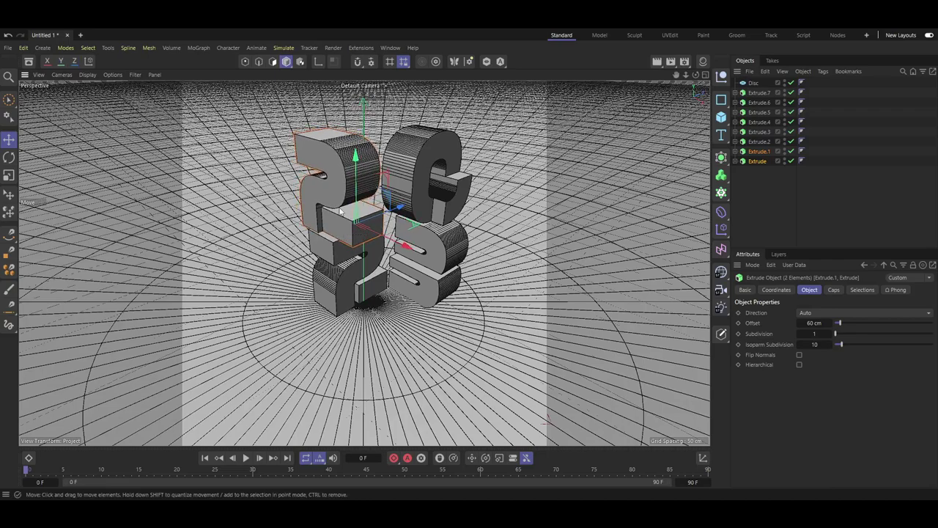
Zoom in on the pieces' top edge and raise them a fraction to align top faces
{"action": "scroll", "coordinate": [336, 242], "scroll_direction": "up", "scroll_amount": 5}
{"action": "scroll", "coordinate": [337, 242], "scroll_direction": "up", "scroll_amount": 3}
{"action": "scroll", "coordinate": [350, 266], "scroll_direction": "up", "scroll_amount": 2}
{"action": "scroll", "coordinate": [360, 258], "scroll_direction": "up", "scroll_amount": 3}
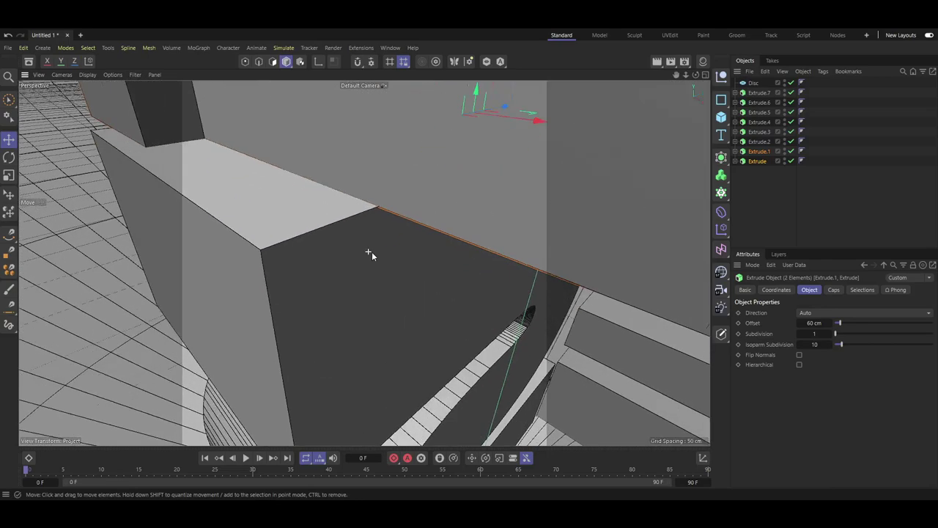
{"action": "scroll", "coordinate": [372, 252], "scroll_direction": "up", "scroll_amount": 2}
{"action": "left_click_drag", "start_coordinate": [382, 232], "coordinate": [367, 208], "text": "alt"}
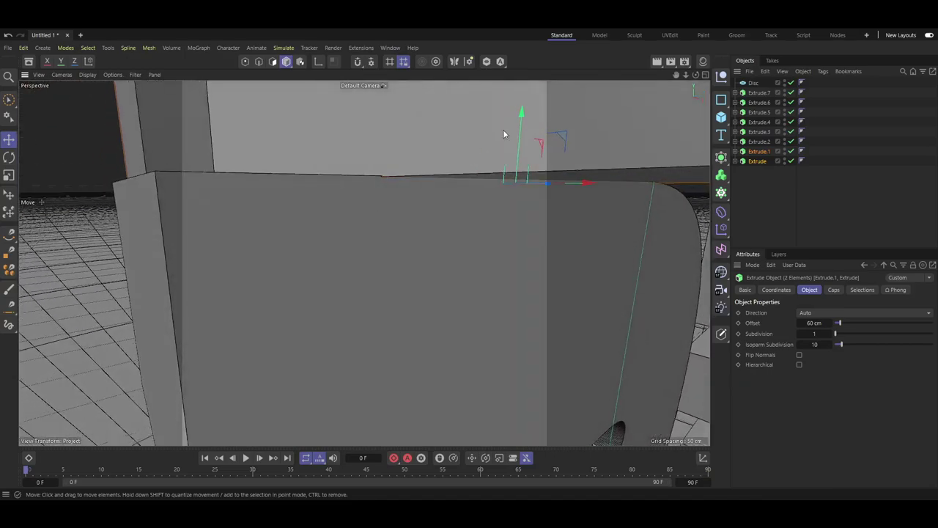
{"action": "left_click_drag", "start_coordinate": [525, 114], "coordinate": [521, 113]}
{"action": "scroll", "coordinate": [360, 205], "scroll_direction": "down", "scroll_amount": 3}
{"action": "scroll", "coordinate": [349, 222], "scroll_direction": "down", "scroll_amount": 2}
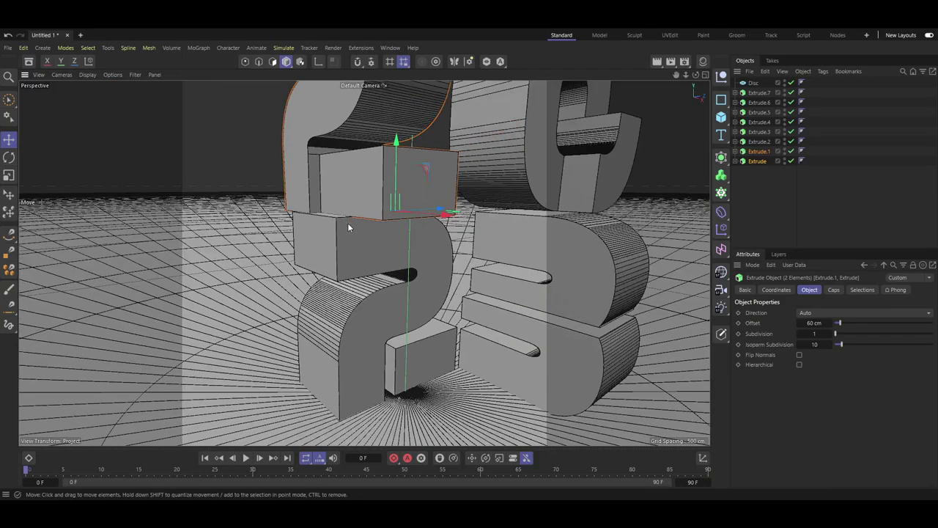
{"action": "scroll", "coordinate": [578, 242], "scroll_direction": "up", "scroll_amount": 3}
{"action": "scroll", "coordinate": [578, 242], "scroll_direction": "up", "scroll_amount": 1}
{"action": "scroll", "coordinate": [471, 231], "scroll_direction": "down", "scroll_amount": 1}
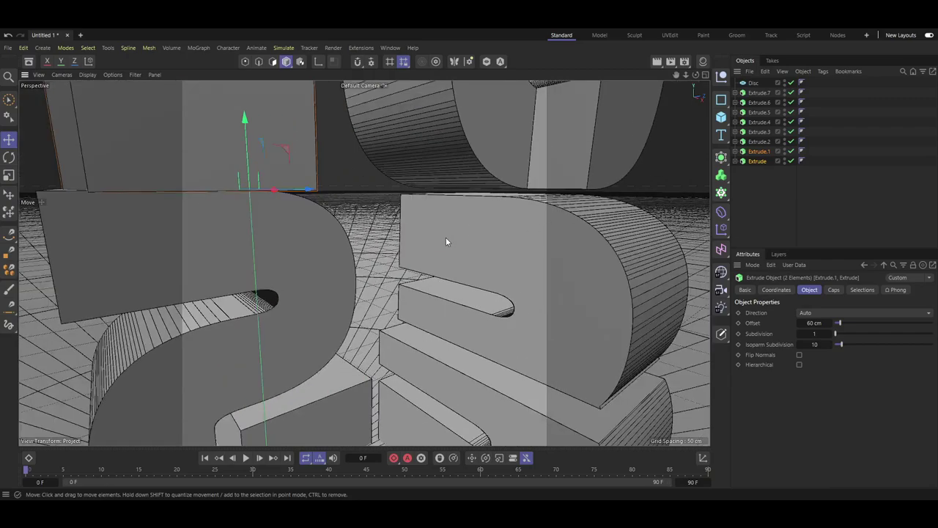
Select Extrude.3 and Extrude.2, frame them, and lower the 0 pieces slightly
{"action": "left_click", "coordinate": [765, 132]}
{"action": "left_click", "coordinate": [766, 142], "text": "ctrl"}
{"action": "key", "text": "o"}
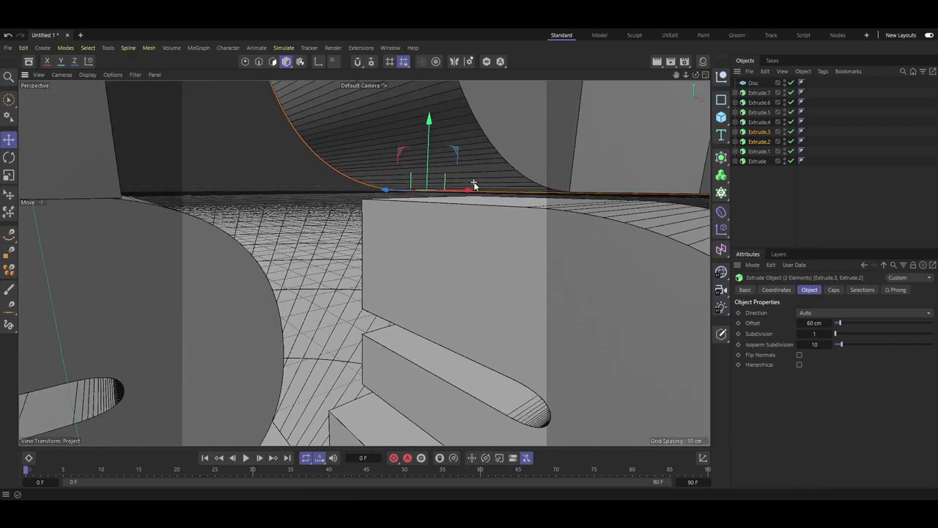
{"action": "left_click_drag", "start_coordinate": [429, 120], "coordinate": [429, 130]}
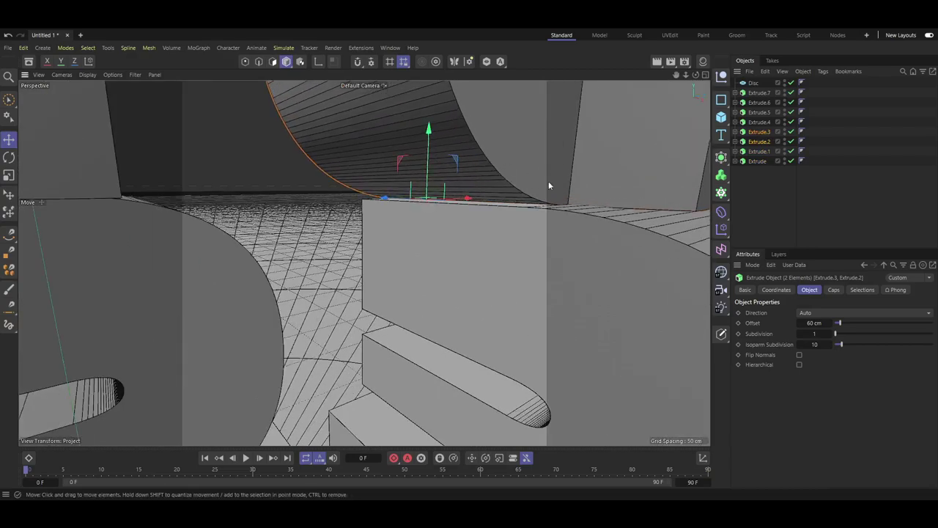
Orbit and zoom the viewport around the extruded digits to frame them all
{"action": "mouse_move", "coordinate": [549, 184]}
{"action": "left_mouse_down", "text": "alt"}
{"action": "mouse_move", "coordinate": [650, 211]}
{"action": "mouse_move", "coordinate": [613, 191]}
{"action": "mouse_move", "coordinate": [575, 202]}
{"action": "mouse_move", "coordinate": [599, 220]}
{"action": "mouse_move", "coordinate": [507, 199]}
{"action": "mouse_move", "coordinate": [441, 217]}
{"action": "mouse_move", "coordinate": [503, 199]}
{"action": "mouse_move", "coordinate": [564, 198]}
{"action": "left_mouse_up", "text": "alt"}
{"action": "scroll", "coordinate": [507, 197], "scroll_direction": "up", "scroll_amount": 3}
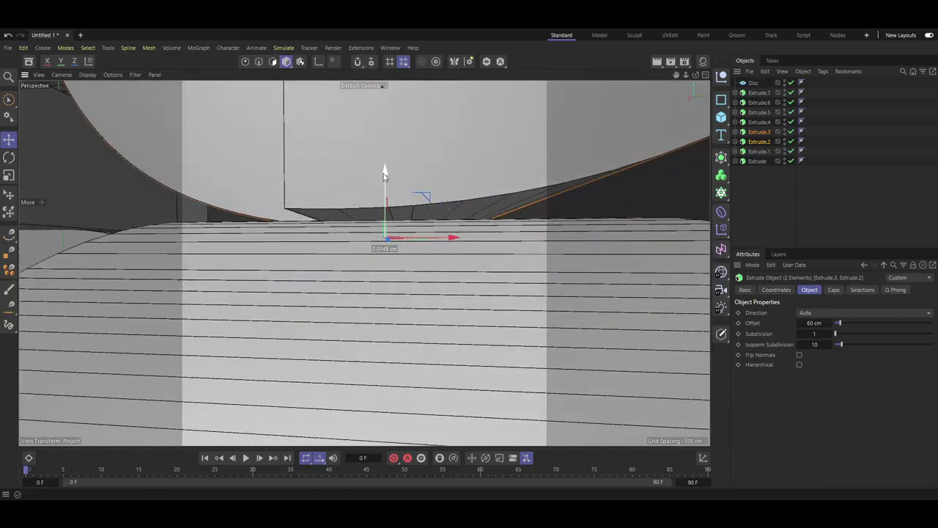
{"action": "scroll", "coordinate": [420, 227], "scroll_direction": "down", "scroll_amount": 3}
{"action": "mouse_move", "coordinate": [420, 227]}
{"action": "left_mouse_down", "text": "alt"}
{"action": "mouse_move", "coordinate": [475, 215]}
{"action": "mouse_move", "coordinate": [294, 231]}
{"action": "mouse_move", "coordinate": [324, 241]}
{"action": "left_mouse_up", "text": "alt"}
{"action": "scroll", "coordinate": [294, 231], "scroll_direction": "up", "scroll_amount": 3}
{"action": "scroll", "coordinate": [324, 237], "scroll_direction": "down", "scroll_amount": 2}
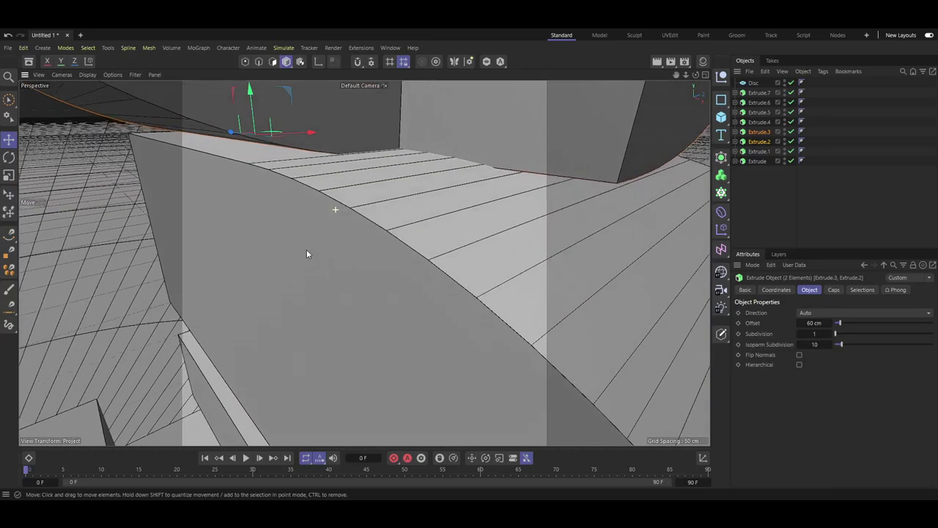
{"action": "scroll", "coordinate": [307, 249], "scroll_direction": "down", "scroll_amount": 2}
{"action": "scroll", "coordinate": [367, 242], "scroll_direction": "down", "scroll_amount": 3}
{"action": "scroll", "coordinate": [429, 236], "scroll_direction": "down", "scroll_amount": 3}
{"action": "scroll", "coordinate": [425, 240], "scroll_direction": "up", "scroll_amount": 2}
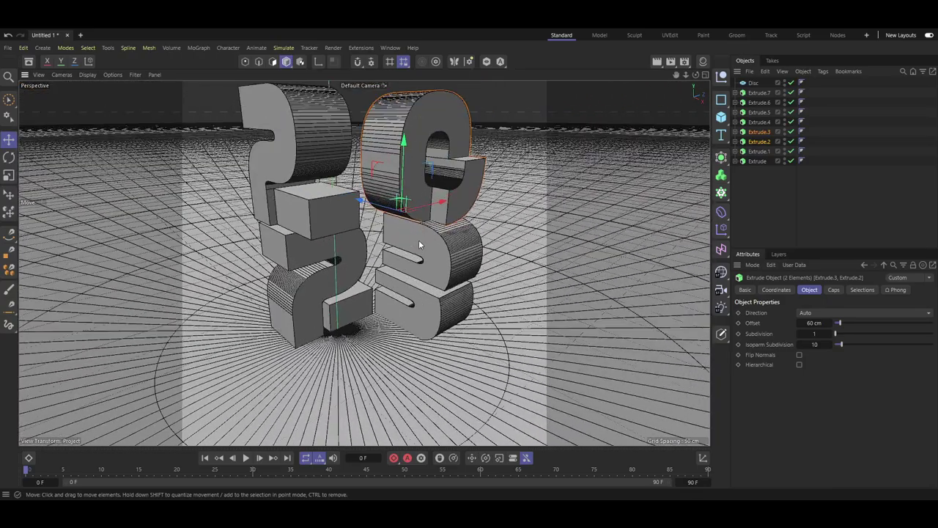
{"action": "left_click_drag", "start_coordinate": [415, 236], "coordinate": [399, 267], "text": "alt"}
{"action": "scroll", "coordinate": [400, 268], "scroll_direction": "down", "scroll_amount": 3}
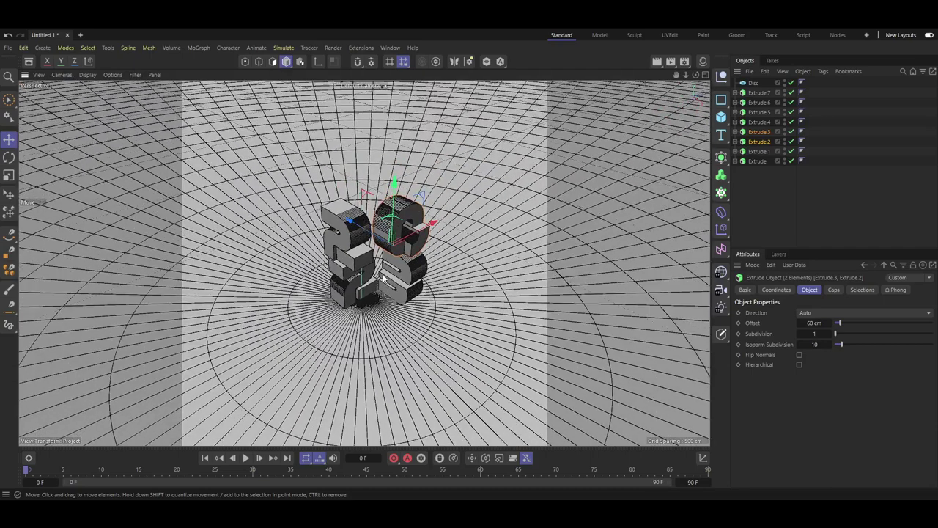
{"action": "scroll", "coordinate": [398, 270], "scroll_direction": "up", "scroll_amount": 2}
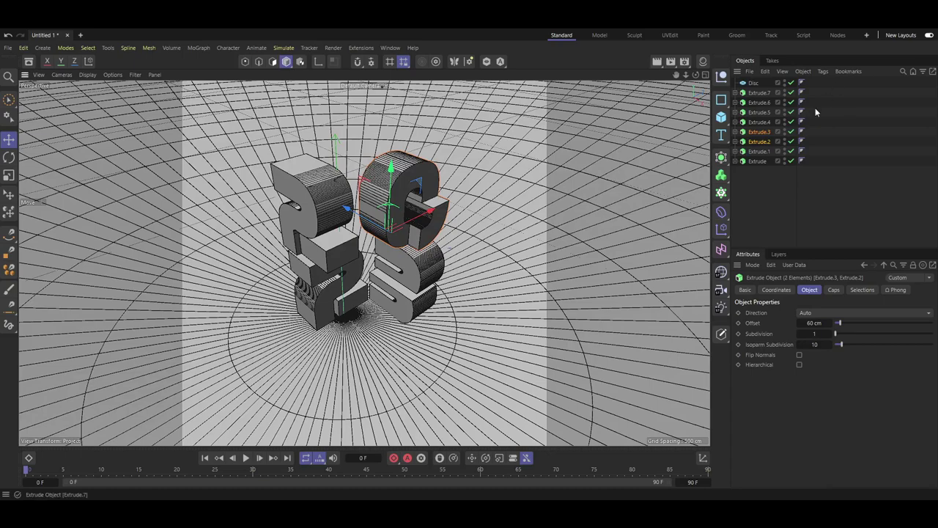
Create Mat in pale yellow-green (H64, S19) and apply it to the upper 2
{"action": "left_click", "coordinate": [317, 208]}
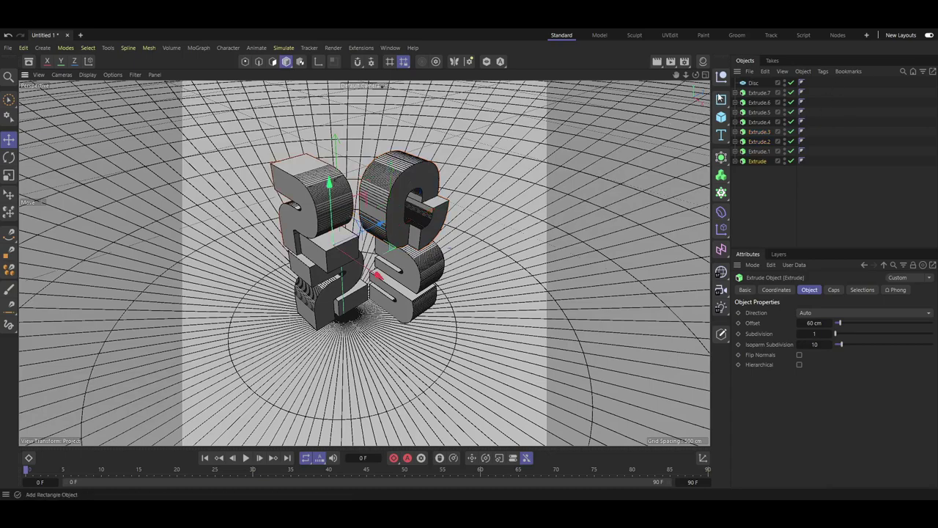
{"action": "left_click", "coordinate": [703, 63]}
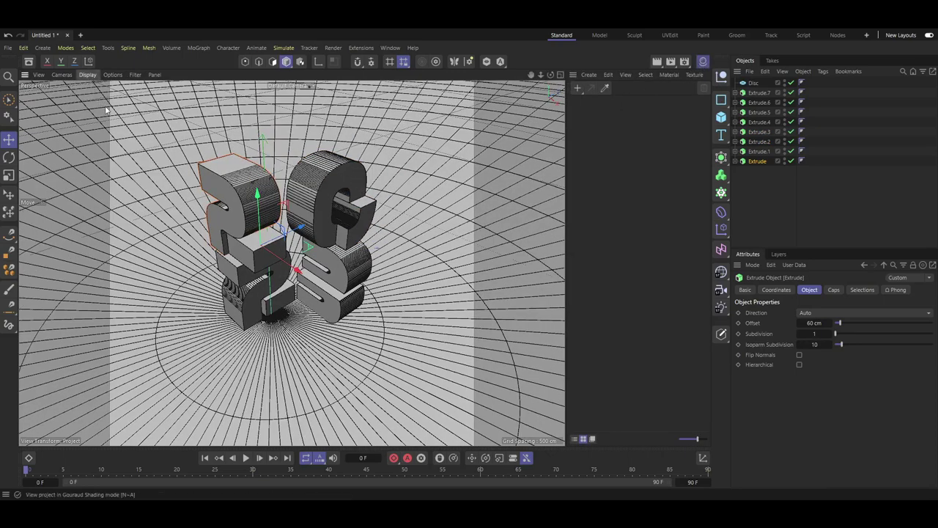
{"action": "key", "text": "n"}
{"action": "key", "text": "a"}
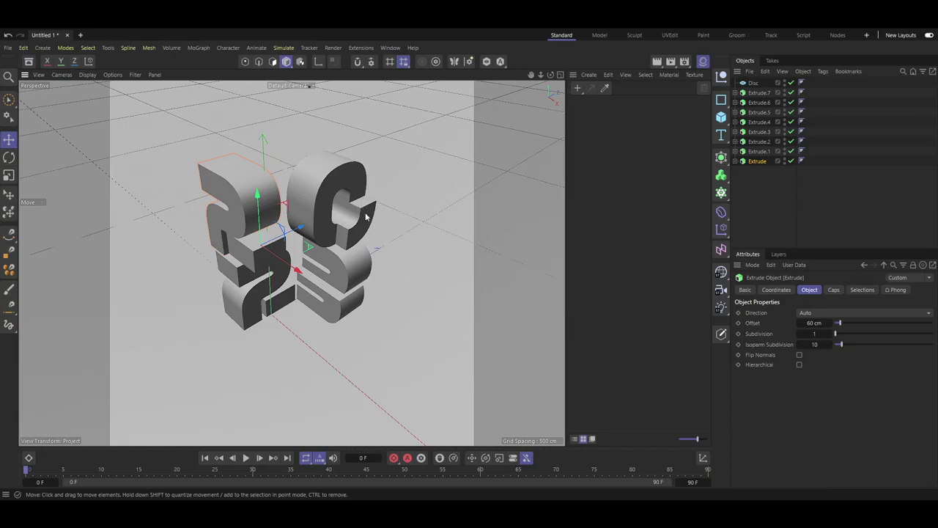
{"action": "double_click", "coordinate": [623, 113]}
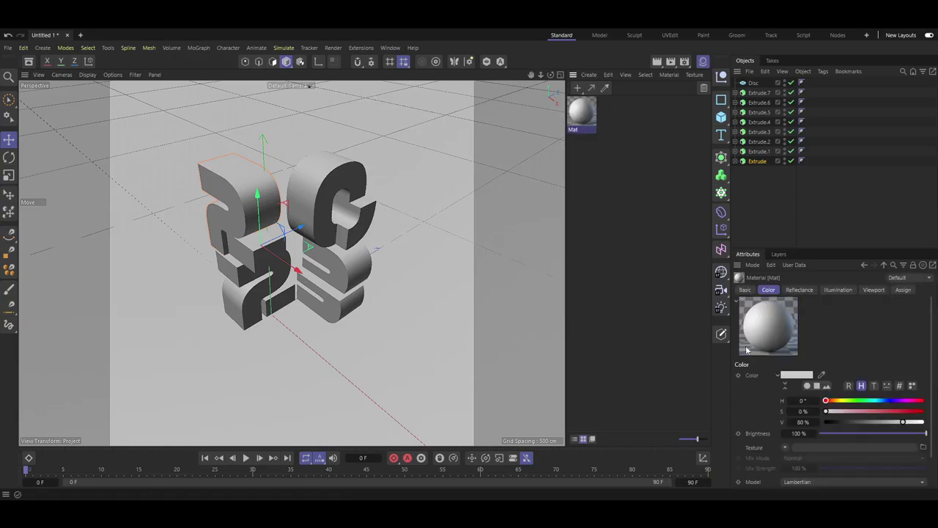
{"action": "left_click", "coordinate": [844, 401]}
{"action": "left_click", "coordinate": [845, 412]}
{"action": "left_click_drag", "start_coordinate": [585, 111], "coordinate": [759, 164]}
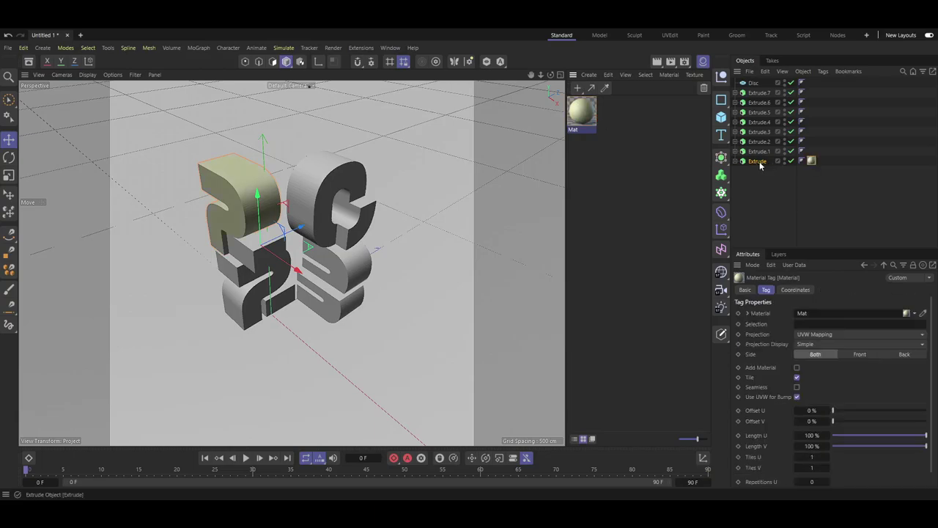
Create Mat.1 in pale blue (H229, S19%) and apply it to the small block Extrude.1
{"action": "double_click", "coordinate": [618, 141]}
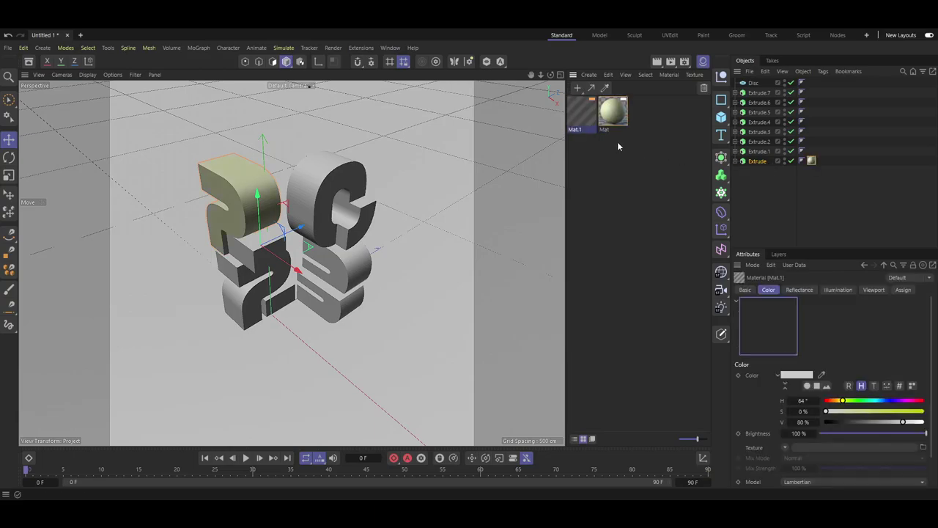
{"action": "left_click", "coordinate": [888, 401]}
{"action": "left_click", "coordinate": [847, 411]}
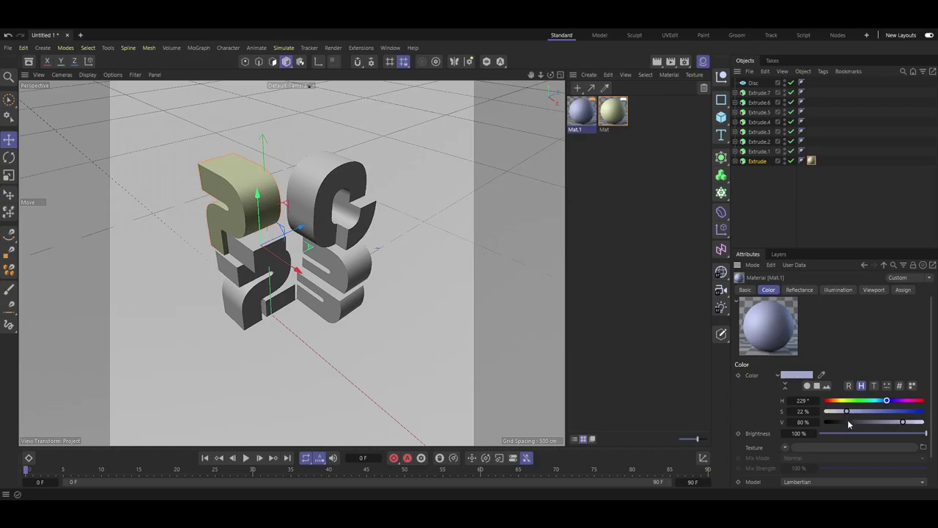
{"action": "left_click", "coordinate": [848, 423]}
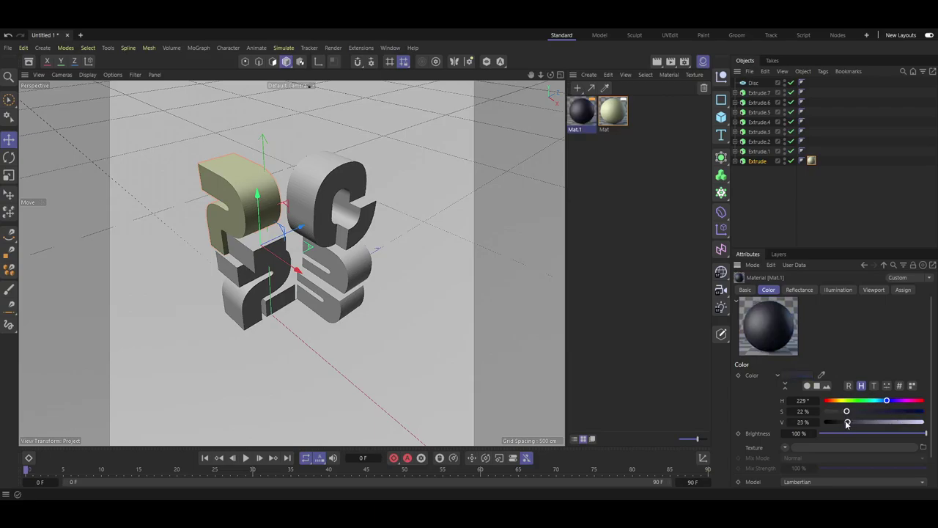
{"action": "key", "text": "ctrl+z"}
{"action": "left_click", "coordinate": [843, 412]}
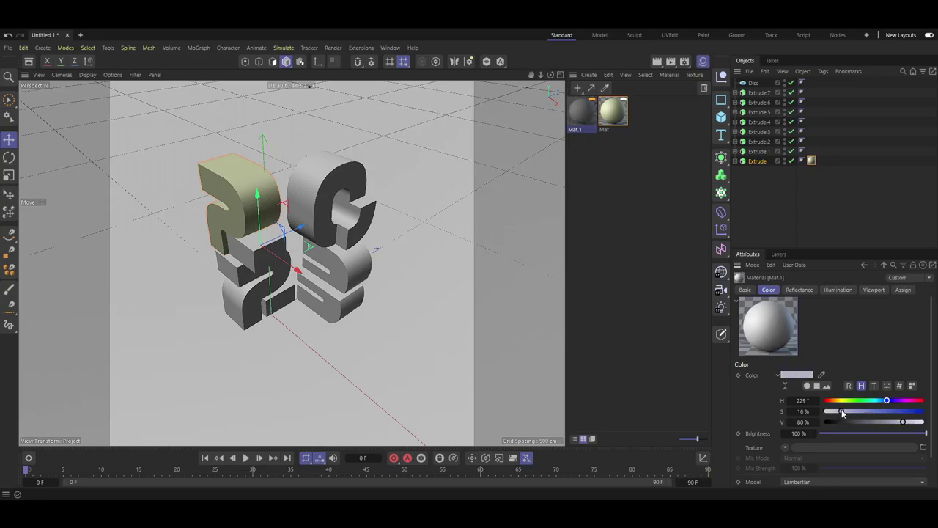
{"action": "left_click_drag", "start_coordinate": [844, 413], "coordinate": [847, 413]}
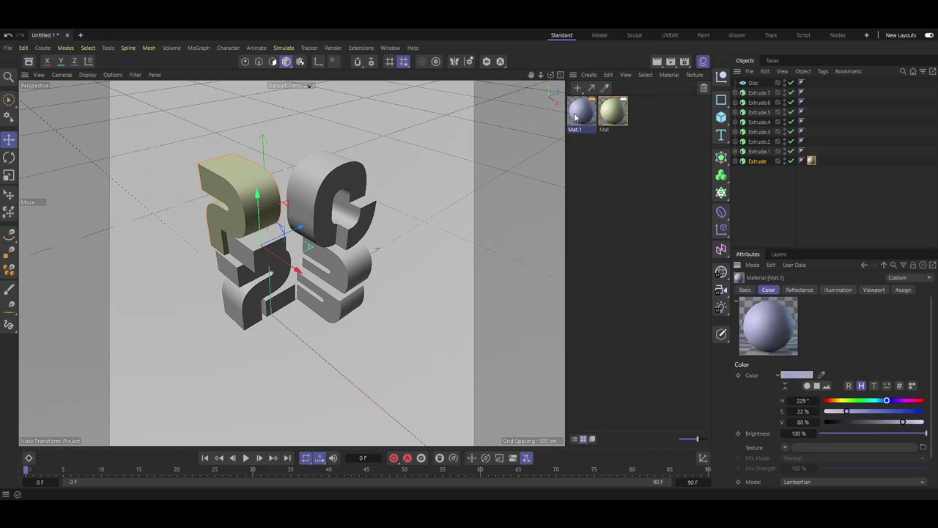
{"action": "mouse_move", "coordinate": [576, 116]}
{"action": "left_mouse_down"}
{"action": "mouse_move", "coordinate": [751, 143]}
{"action": "mouse_move", "coordinate": [761, 155]}
{"action": "left_mouse_up"}
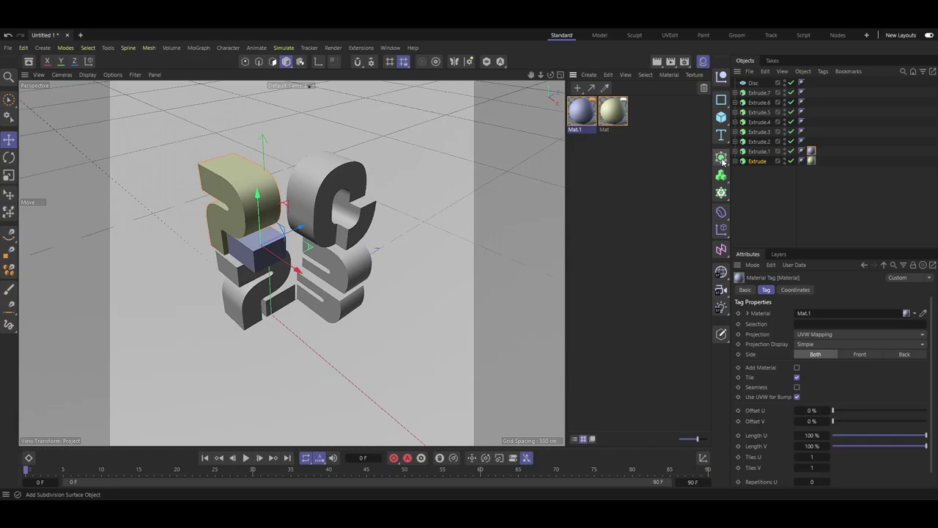
{"action": "left_click", "coordinate": [766, 122]}
Shift Extrude.5, the lower 2, into place, reframe the digits, and render a preview
{"action": "left_click", "coordinate": [760, 112]}
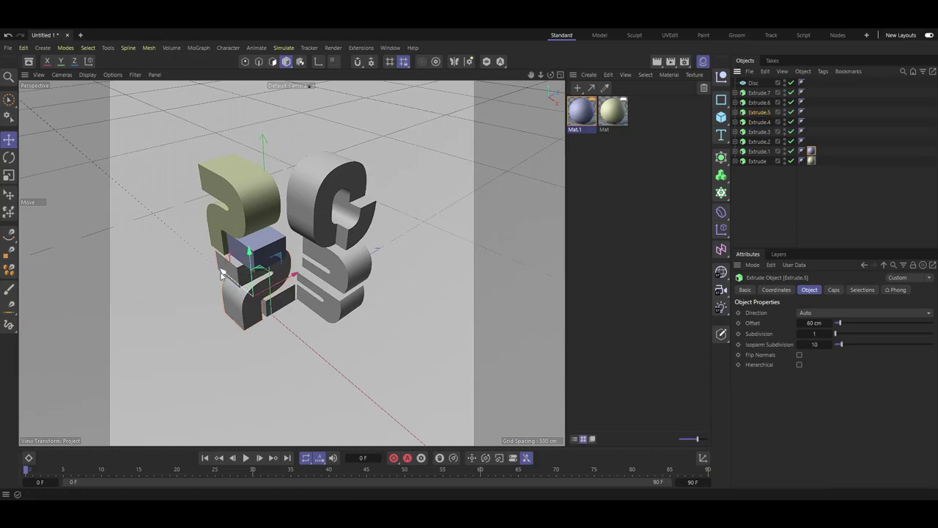
{"action": "mouse_move", "coordinate": [221, 275]}
{"action": "left_mouse_down"}
{"action": "mouse_move", "coordinate": [298, 285]}
{"action": "mouse_move", "coordinate": [209, 285]}
{"action": "mouse_move", "coordinate": [272, 284]}
{"action": "mouse_move", "coordinate": [266, 279]}
{"action": "left_mouse_up"}
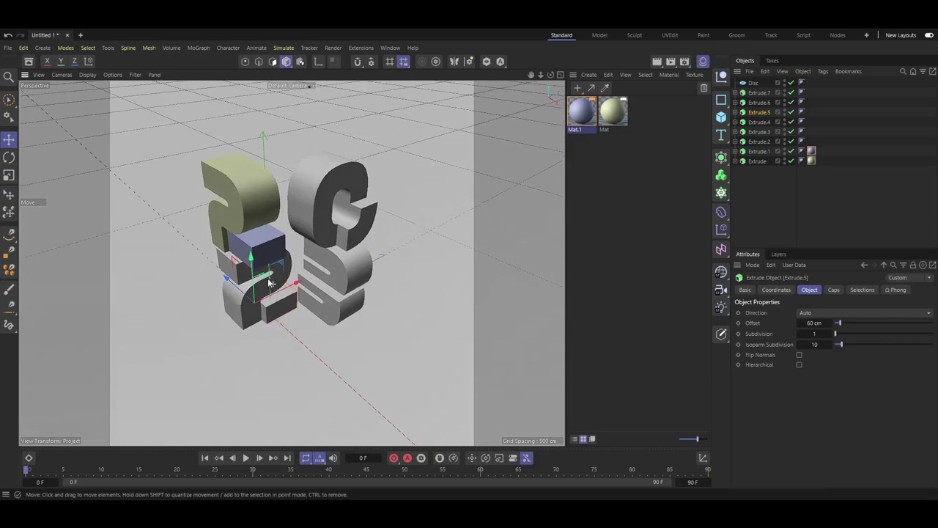
{"action": "scroll", "coordinate": [318, 239], "scroll_direction": "up", "scroll_amount": 3}
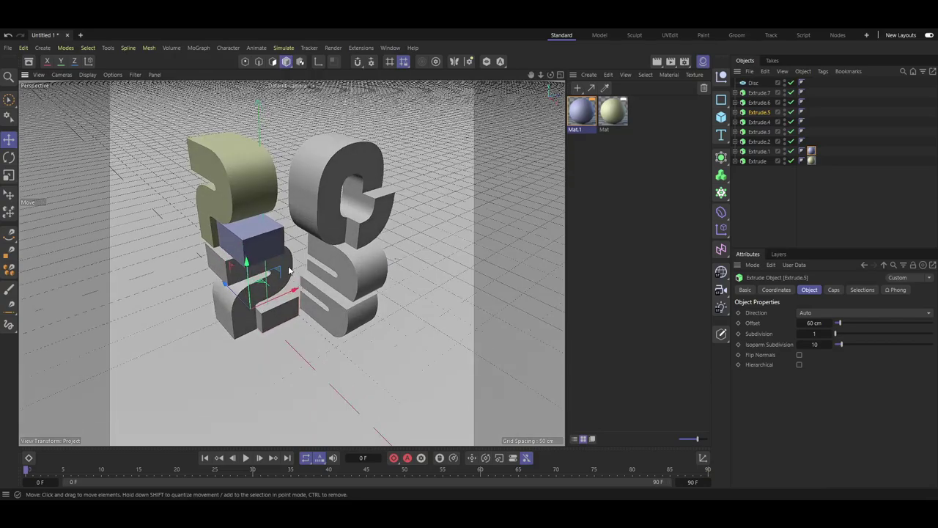
{"action": "scroll", "coordinate": [320, 235], "scroll_direction": "up", "scroll_amount": 2}
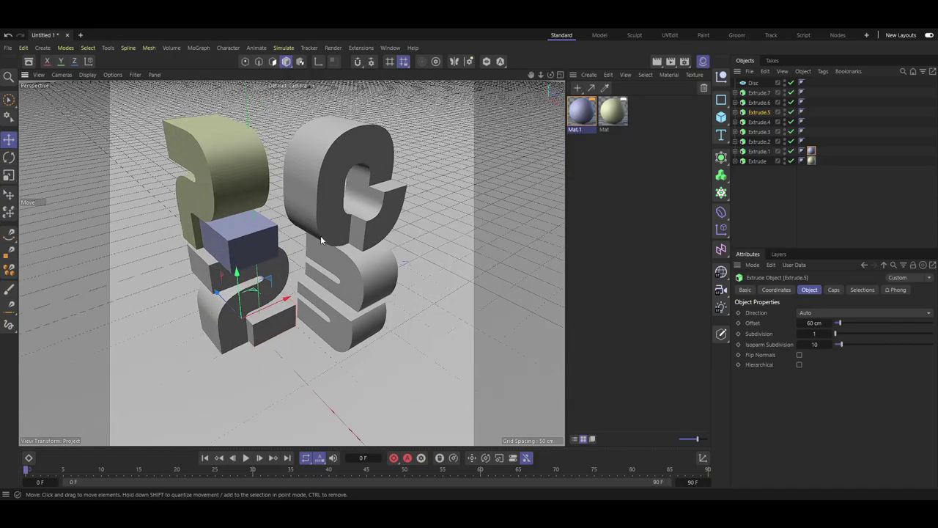
{"action": "middle_click_drag", "start_coordinate": [329, 220], "coordinate": [326, 255], "text": "alt"}
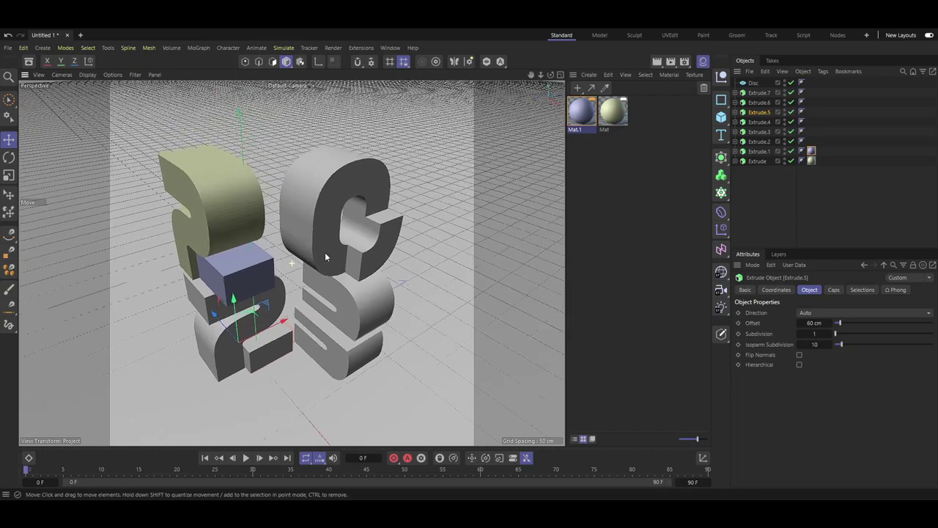
{"action": "left_click_drag", "start_coordinate": [328, 258], "coordinate": [385, 231], "text": "alt"}
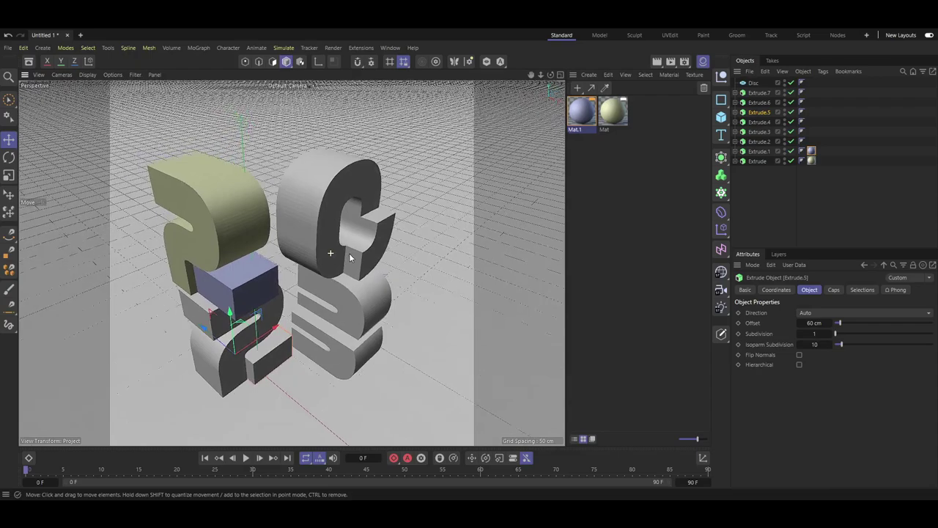
{"action": "left_click", "coordinate": [657, 61]}
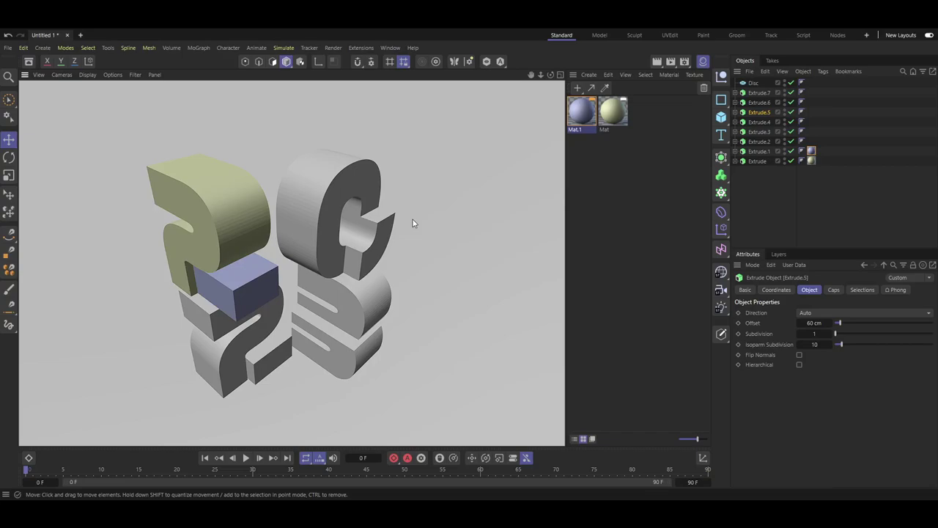
Create a pale green Mat.2 and apply it to the 0
{"action": "left_click", "coordinate": [623, 173]}
{"action": "double_click", "coordinate": [624, 173]}
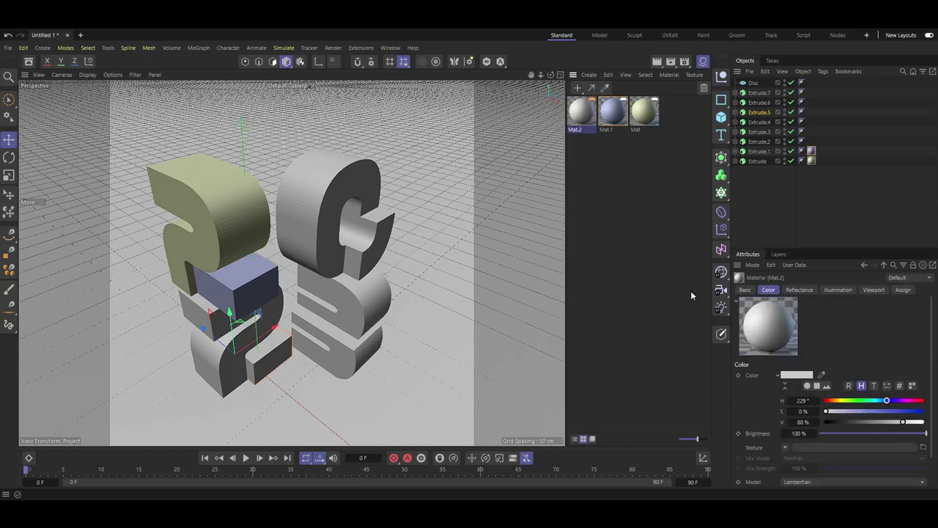
{"action": "left_click", "coordinate": [849, 401]}
{"action": "left_click", "coordinate": [849, 412]}
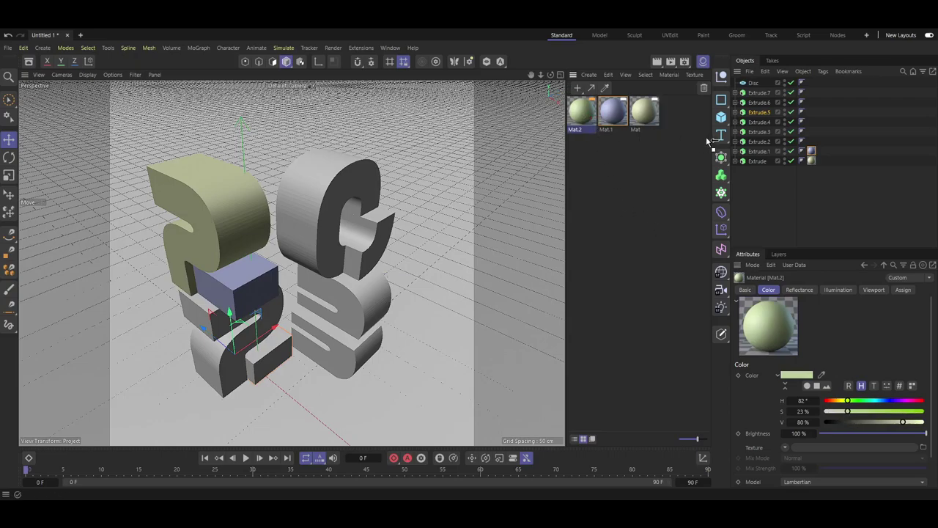
{"action": "left_click_drag", "start_coordinate": [710, 139], "coordinate": [755, 143]}
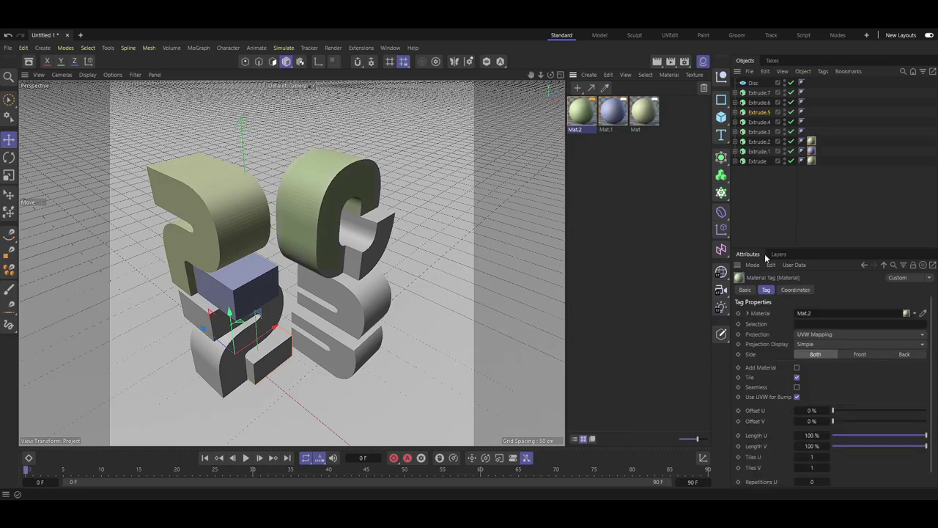
Adjust Mat.2's green to full value, 89° hue, and 31% saturation
{"action": "left_click", "coordinate": [585, 113]}
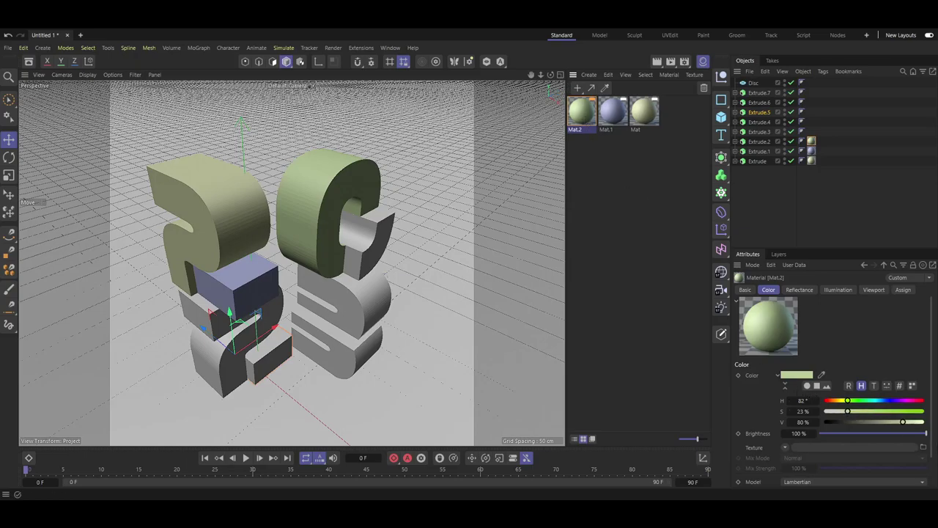
{"action": "left_click_drag", "start_coordinate": [904, 422], "coordinate": [923, 423]}
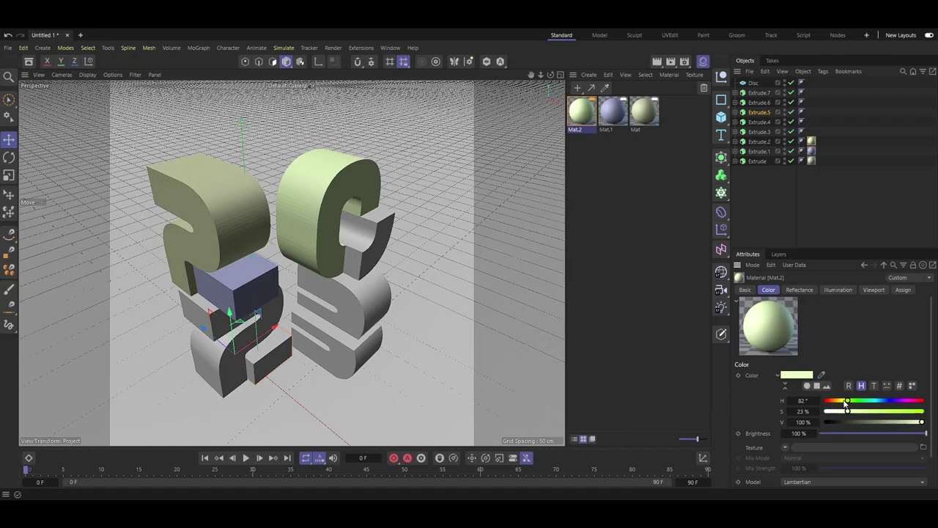
{"action": "left_click_drag", "start_coordinate": [847, 403], "coordinate": [852, 404]}
{"action": "left_click_drag", "start_coordinate": [850, 412], "coordinate": [856, 413]}
Brighten Mat to full value with slightly more saturation, and raise Mat.1's saturation to 28%
{"action": "left_click", "coordinate": [652, 119]}
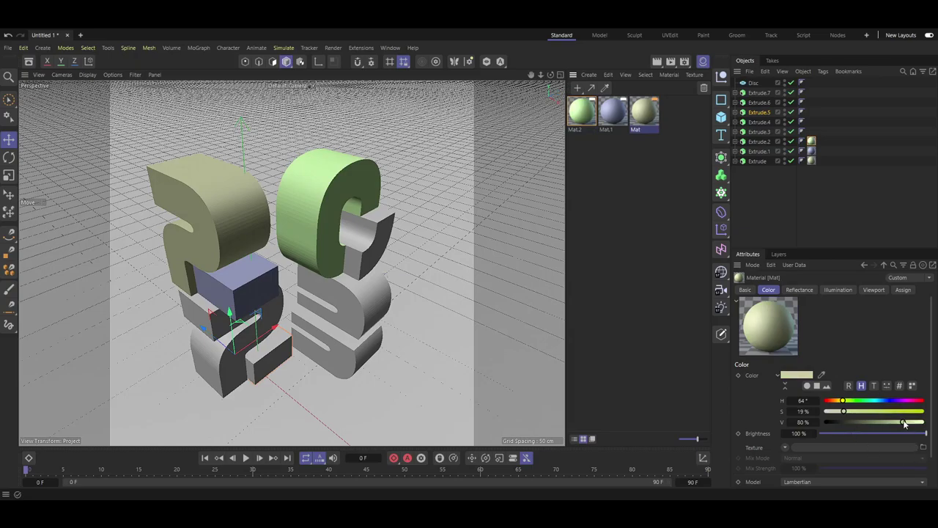
{"action": "left_click_drag", "start_coordinate": [903, 423], "coordinate": [937, 422]}
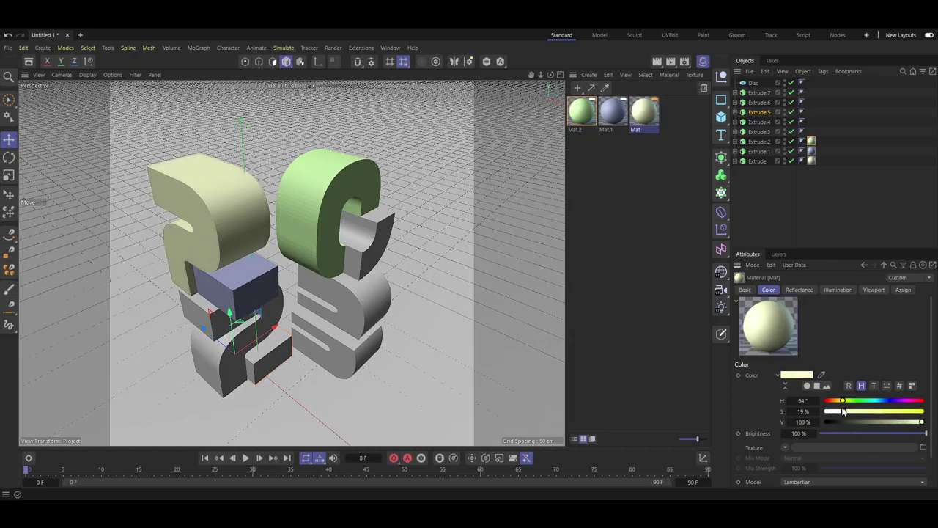
{"action": "left_click_drag", "start_coordinate": [849, 413], "coordinate": [926, 423]}
{"action": "left_click", "coordinate": [610, 115]}
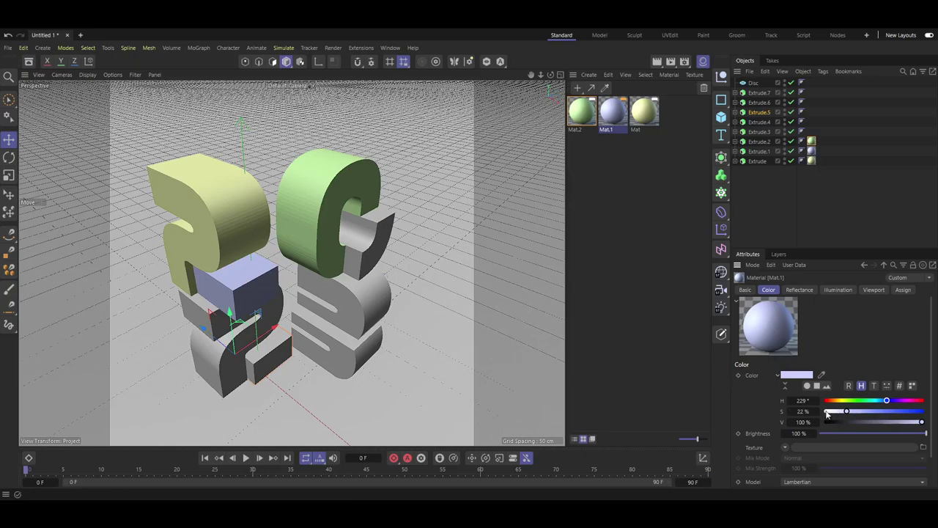
{"action": "left_click_drag", "start_coordinate": [847, 413], "coordinate": [853, 414]}
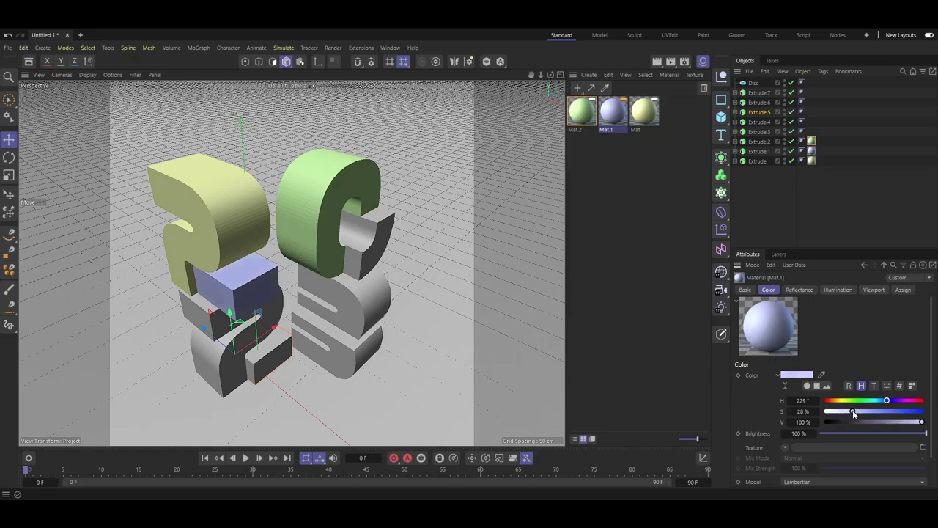
Create a light purple Mat.3 and apply it to Extrude.3
{"action": "double_click", "coordinate": [637, 197]}
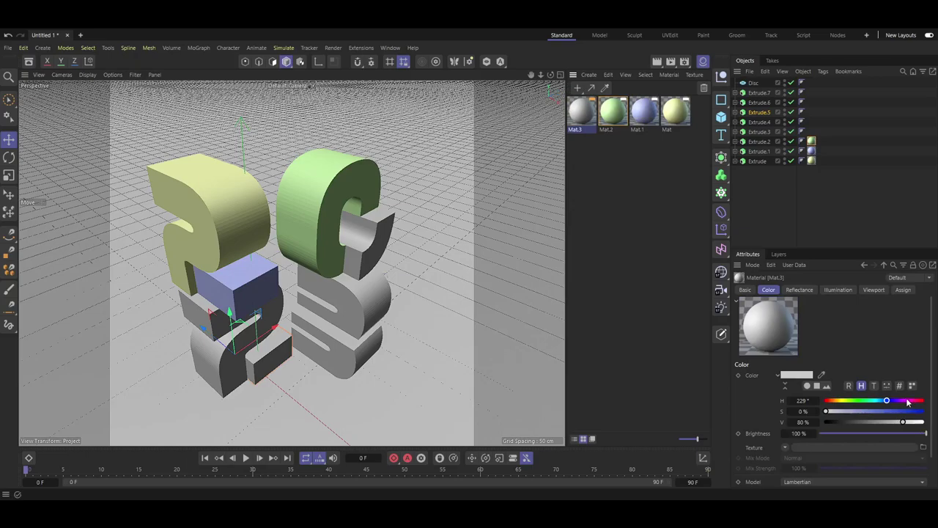
{"action": "left_click", "coordinate": [898, 400]}
{"action": "left_click_drag", "start_coordinate": [855, 412], "coordinate": [922, 422]}
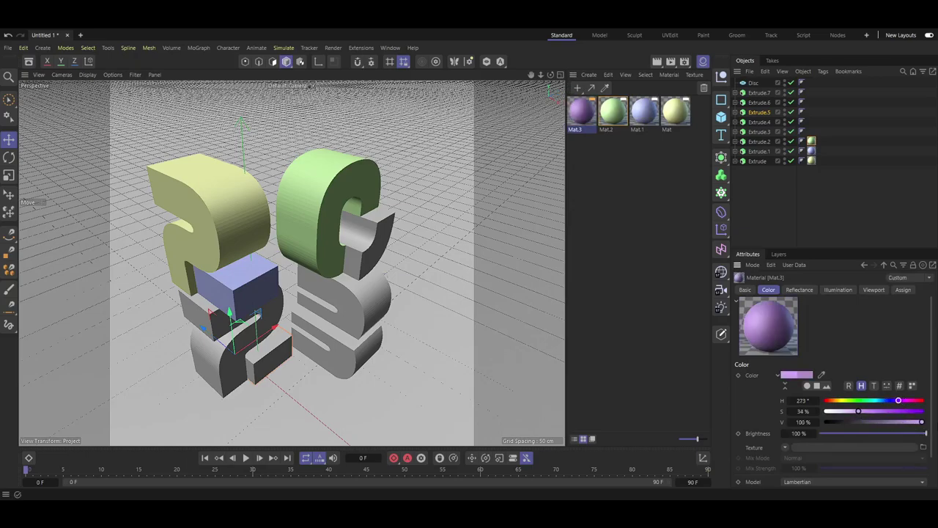
{"action": "mouse_move", "coordinate": [593, 118]}
{"action": "left_mouse_down"}
{"action": "mouse_move", "coordinate": [653, 151]}
{"action": "mouse_move", "coordinate": [756, 132]}
{"action": "left_mouse_up"}
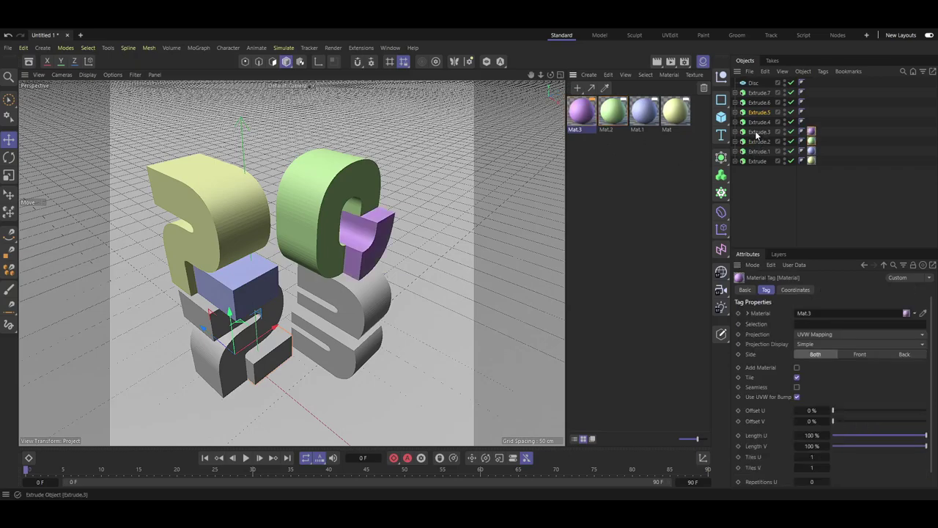
Create a teal Mat.4 (hue 185°, 40% saturation) and apply it to Extrude.4
{"action": "double_click", "coordinate": [594, 226]}
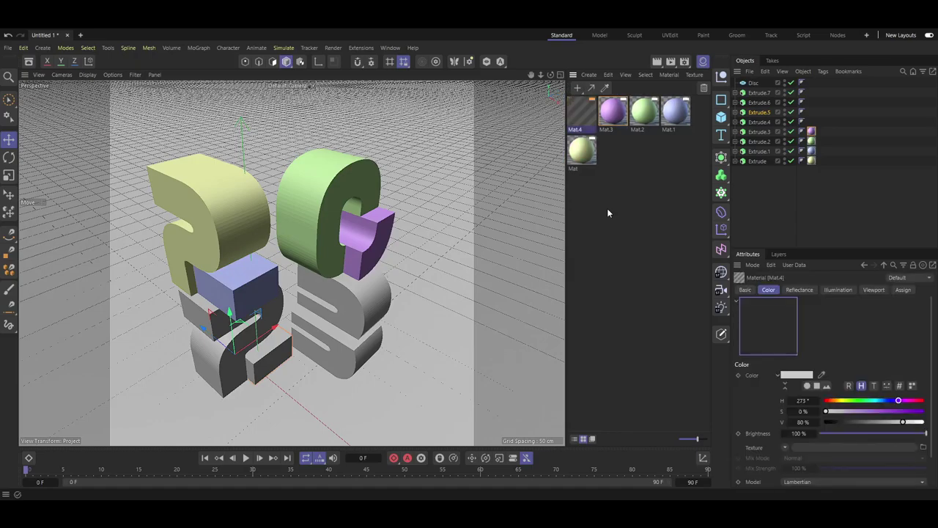
{"action": "mouse_move", "coordinate": [827, 411]}
{"action": "left_mouse_down"}
{"action": "mouse_move", "coordinate": [912, 403]}
{"action": "mouse_move", "coordinate": [875, 402]}
{"action": "mouse_move", "coordinate": [866, 413]}
{"action": "left_mouse_up"}
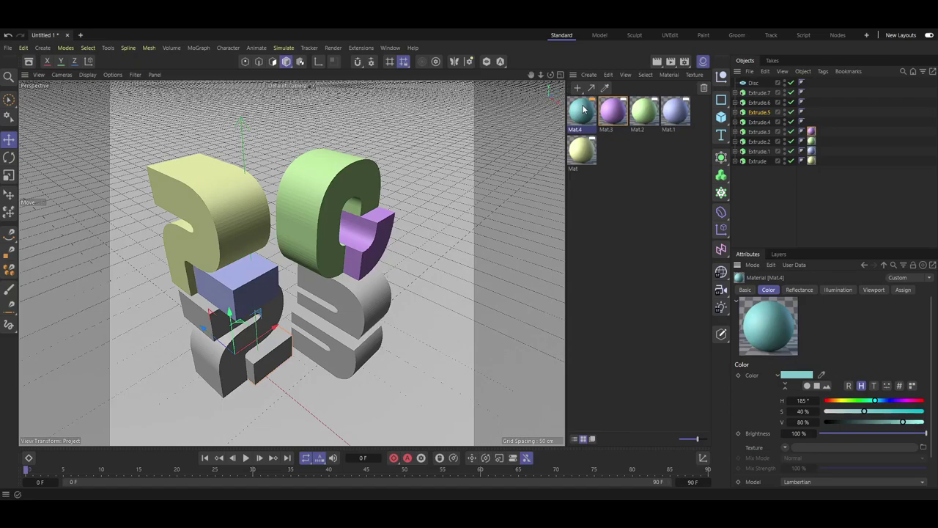
{"action": "left_click_drag", "start_coordinate": [759, 118], "coordinate": [756, 126]}
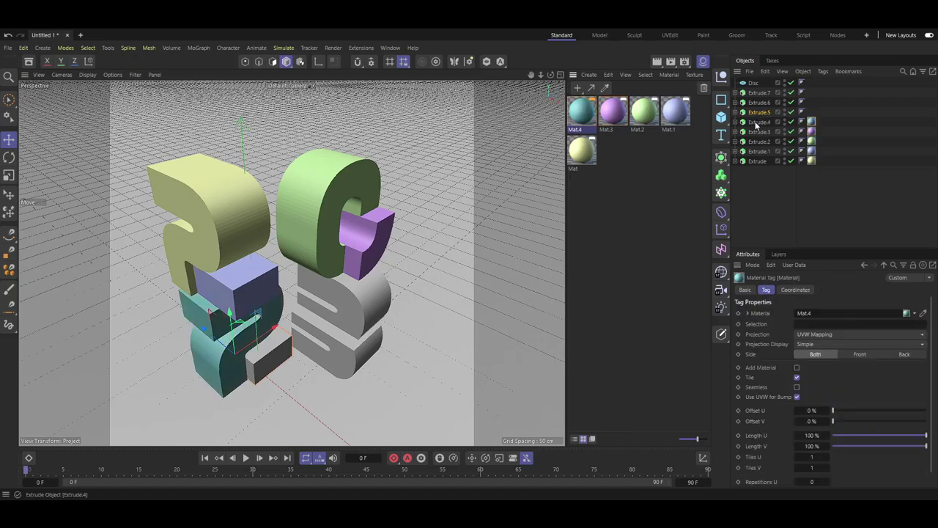
Create Mat.5 and try several hues, raising its value to 100%
{"action": "double_click", "coordinate": [636, 255]}
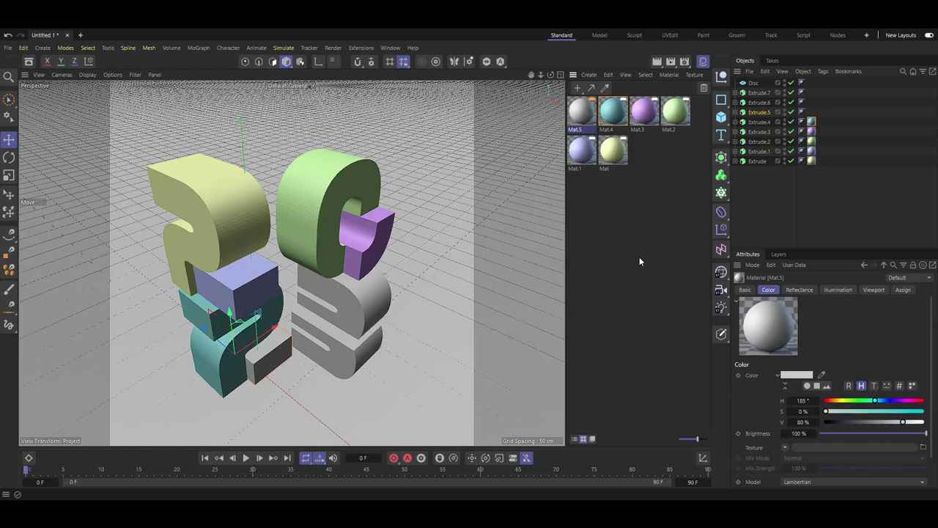
{"action": "left_click", "coordinate": [844, 401]}
{"action": "left_click_drag", "start_coordinate": [844, 410], "coordinate": [850, 411]}
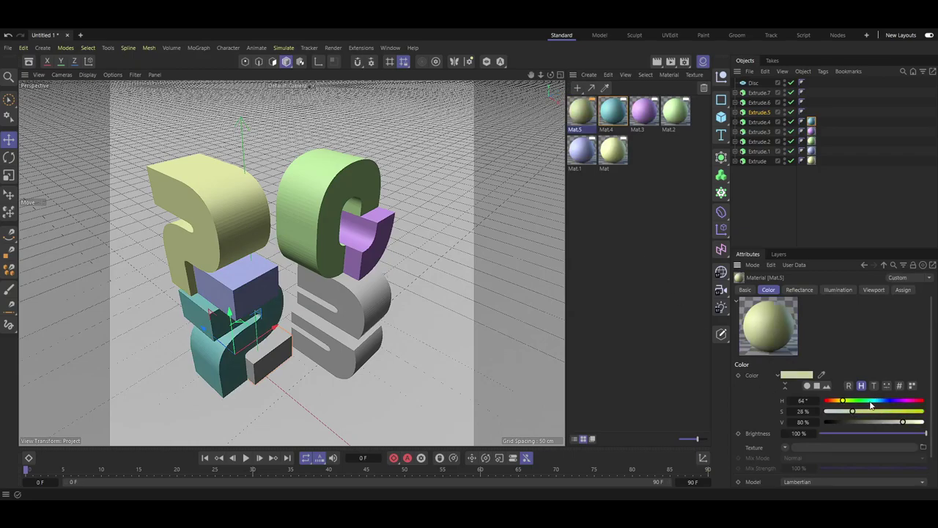
{"action": "left_click", "coordinate": [872, 401]}
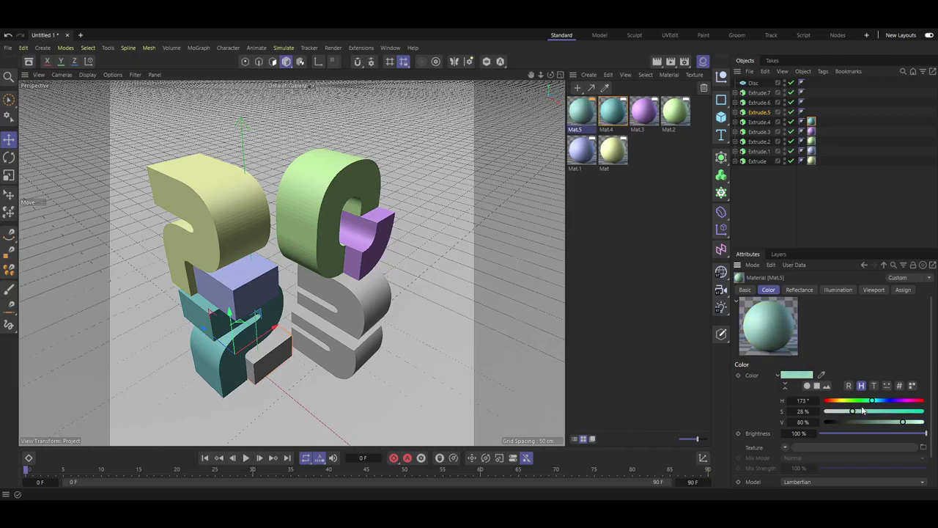
{"action": "left_click", "coordinate": [895, 401]}
{"action": "left_click_drag", "start_coordinate": [895, 403], "coordinate": [856, 412]}
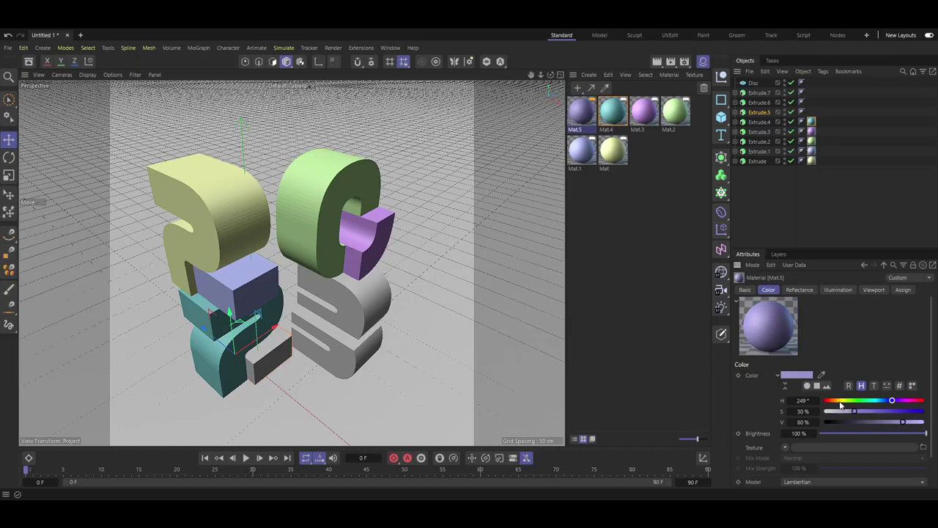
{"action": "left_click", "coordinate": [847, 401]}
{"action": "left_click_drag", "start_coordinate": [847, 401], "coordinate": [844, 401]}
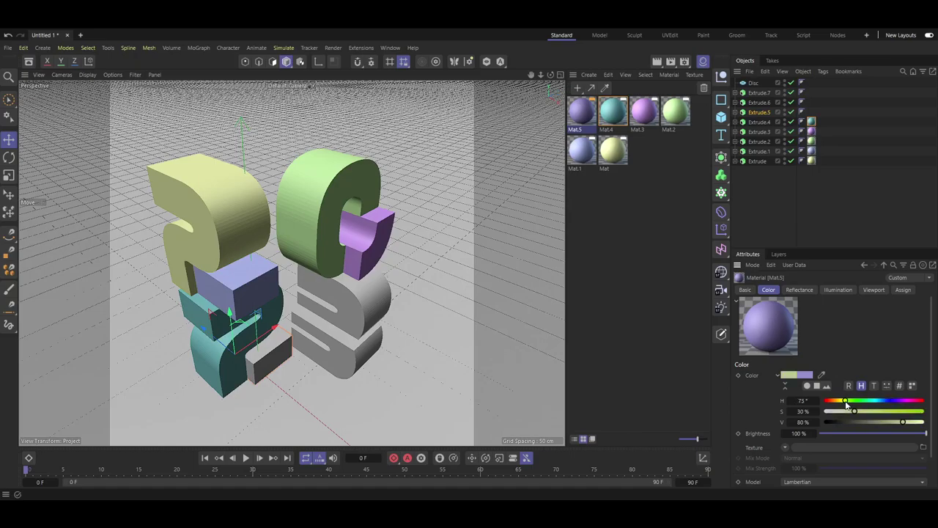
{"action": "left_click_drag", "start_coordinate": [904, 422], "coordinate": [925, 423]}
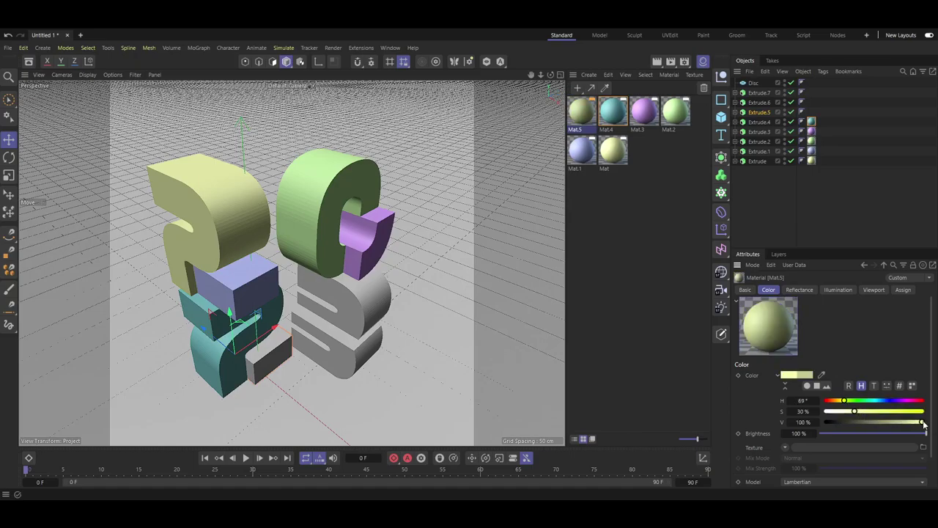
Brighten the teal Mat.4 to 100% value, keeping its teal hue
{"action": "left_click", "coordinate": [618, 122]}
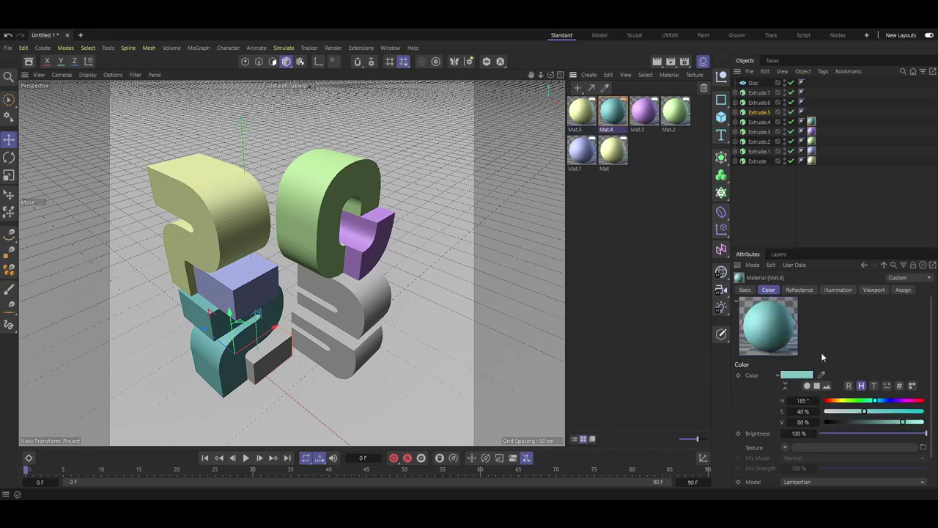
{"action": "left_click_drag", "start_coordinate": [904, 423], "coordinate": [923, 423]}
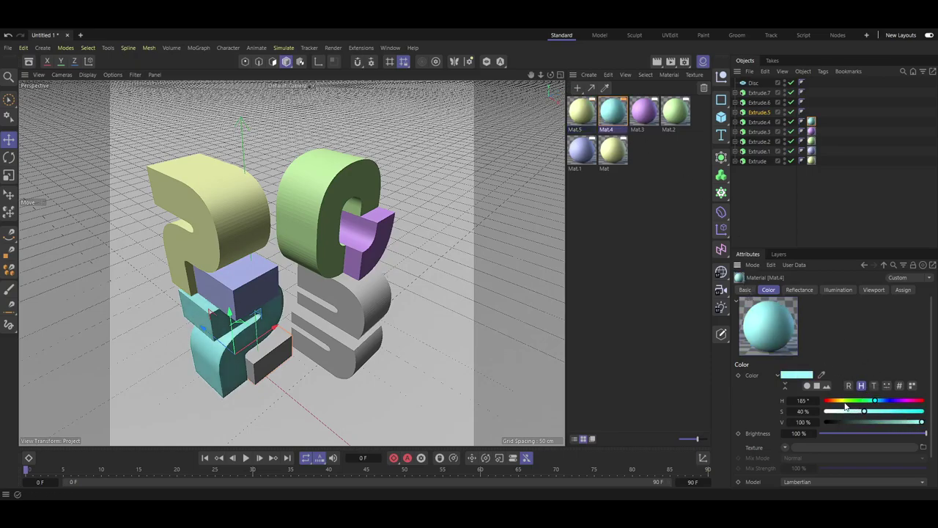
{"action": "left_click_drag", "start_coordinate": [875, 401], "coordinate": [841, 402]}
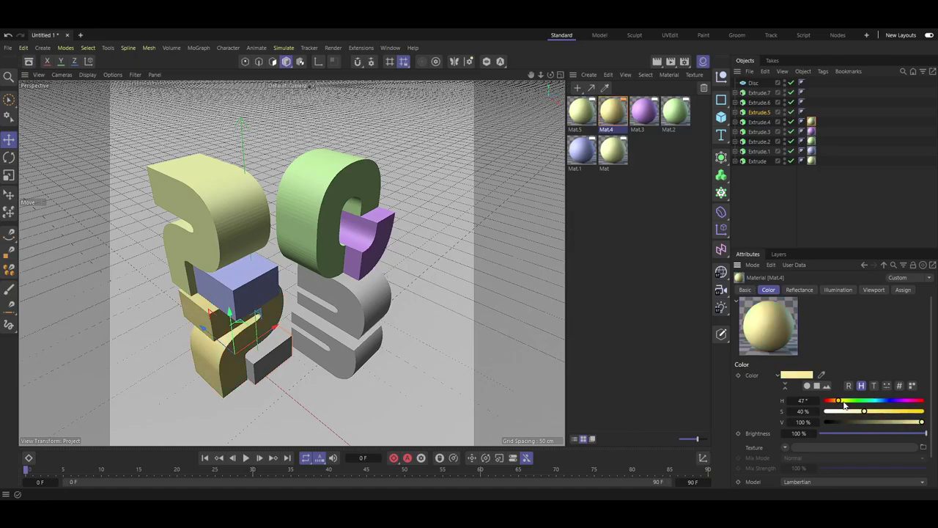
{"action": "key", "text": "ctrl+z"}
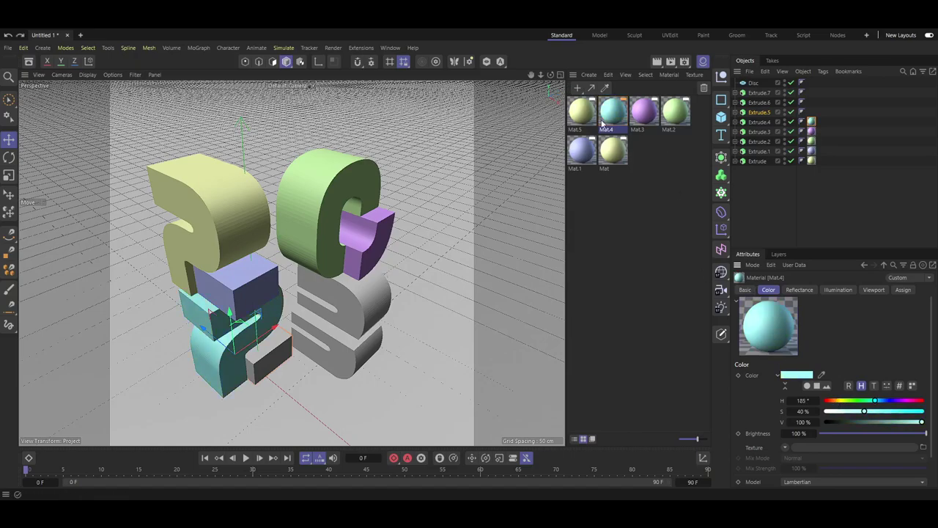
Make Mat.5 peach (H 29°, S 39%), apply it to Extrude.5, and create Mat.6
{"action": "left_click", "coordinate": [582, 111]}
{"action": "left_click_drag", "start_coordinate": [851, 402], "coordinate": [835, 404]}
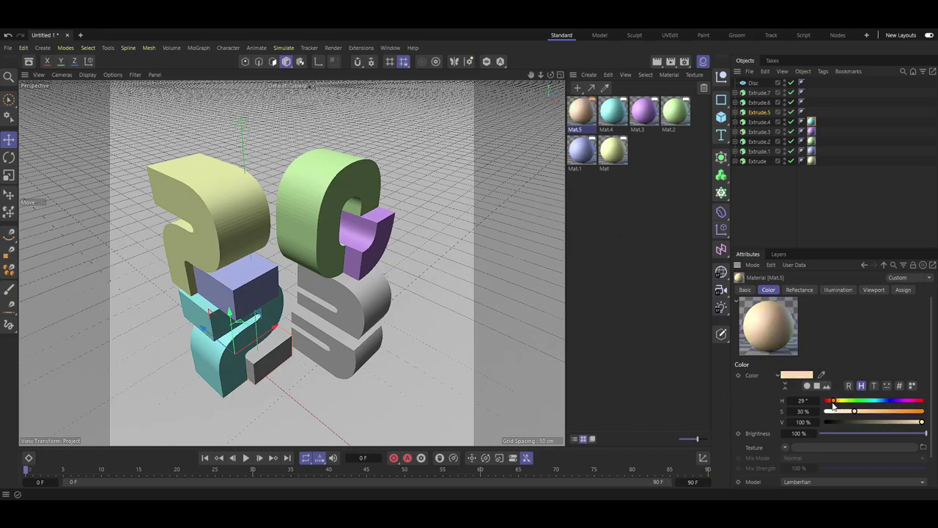
{"action": "left_click_drag", "start_coordinate": [854, 411], "coordinate": [869, 412]}
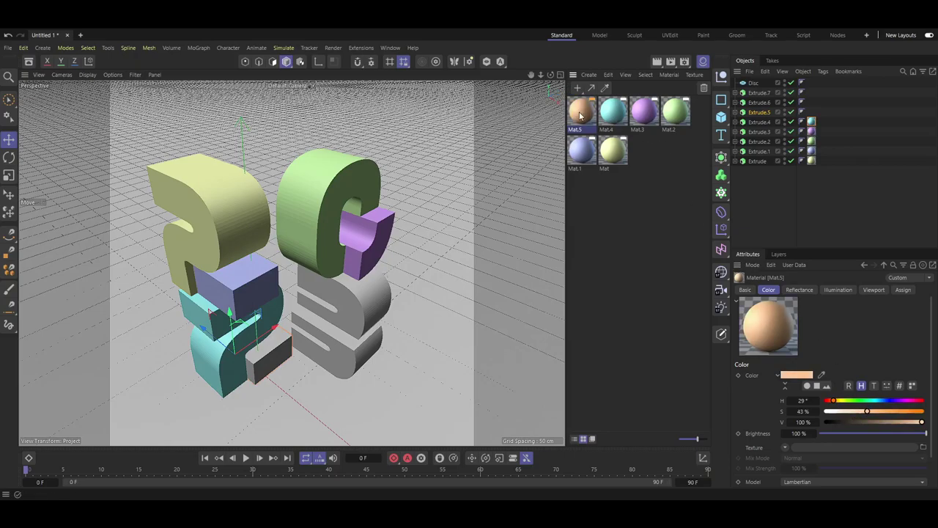
{"action": "left_click_drag", "start_coordinate": [763, 124], "coordinate": [762, 113]}
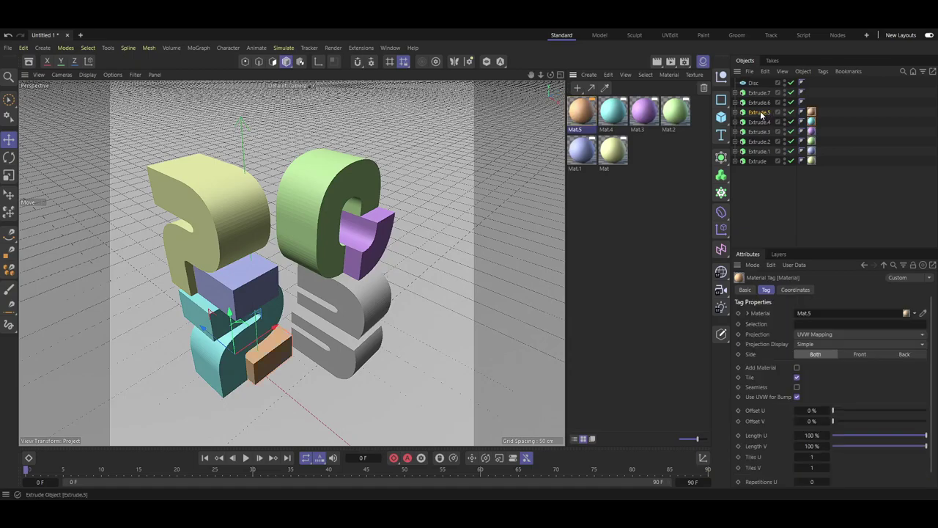
{"action": "left_click", "coordinate": [582, 113]}
{"action": "left_click_drag", "start_coordinate": [851, 412], "coordinate": [858, 411]}
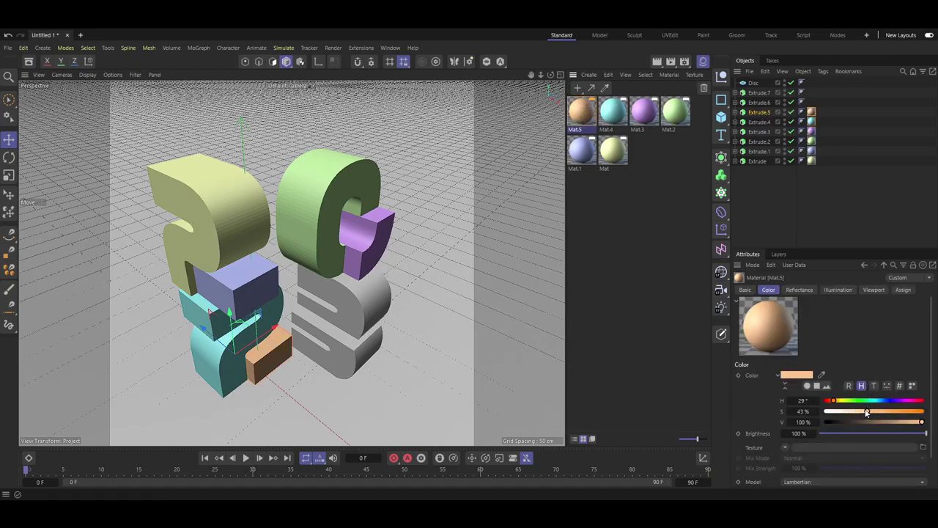
{"action": "double_click", "coordinate": [624, 259]}
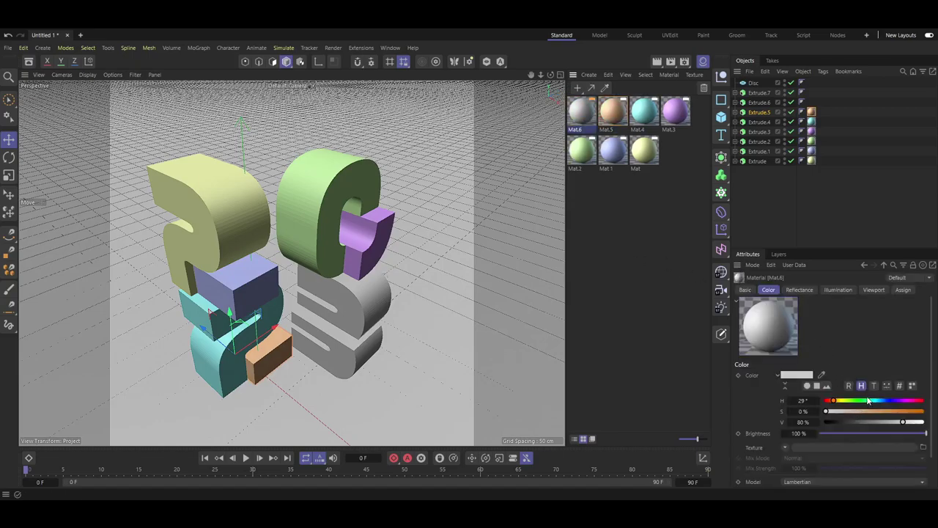
Colour Mat.6 soft pink (H 0°, S 44%, V 100%) and apply it to Extrude.6
{"action": "left_click_drag", "start_coordinate": [871, 402], "coordinate": [901, 403]}
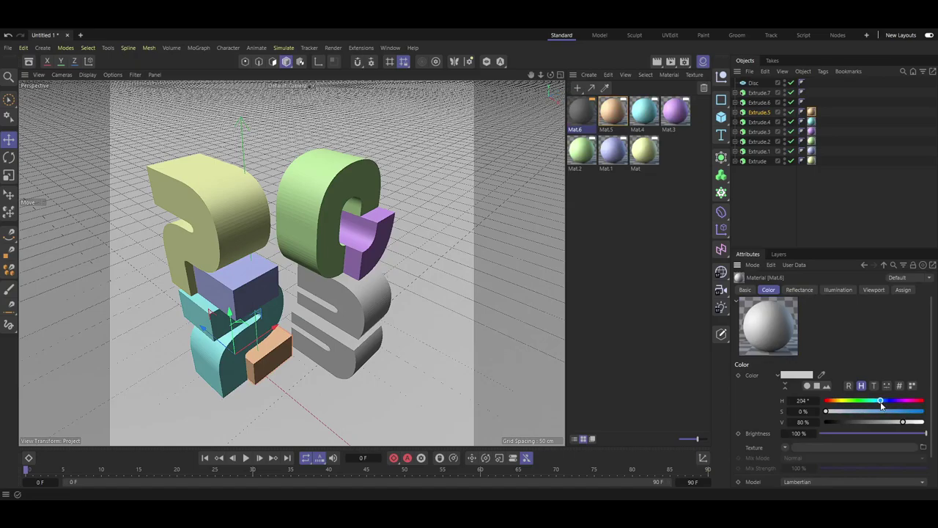
{"action": "left_click_drag", "start_coordinate": [902, 402], "coordinate": [876, 403]}
{"action": "left_click_drag", "start_coordinate": [876, 405], "coordinate": [827, 411]}
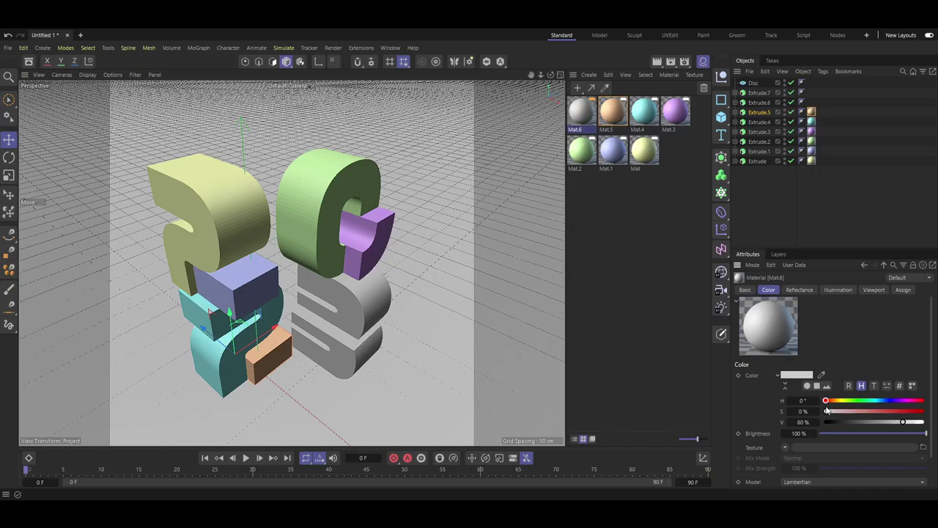
{"action": "left_click_drag", "start_coordinate": [853, 412], "coordinate": [925, 423]}
{"action": "left_click_drag", "start_coordinate": [854, 411], "coordinate": [869, 410]}
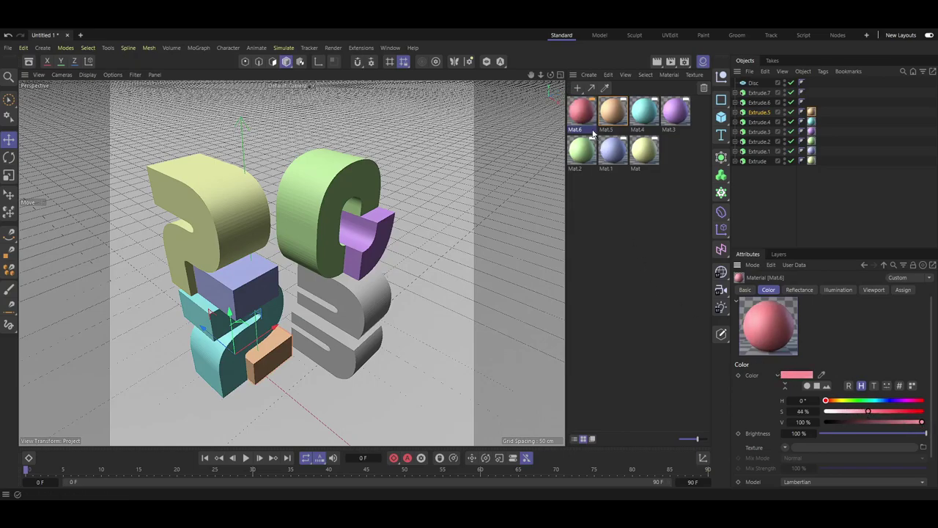
{"action": "left_click_drag", "start_coordinate": [739, 107], "coordinate": [761, 106]}
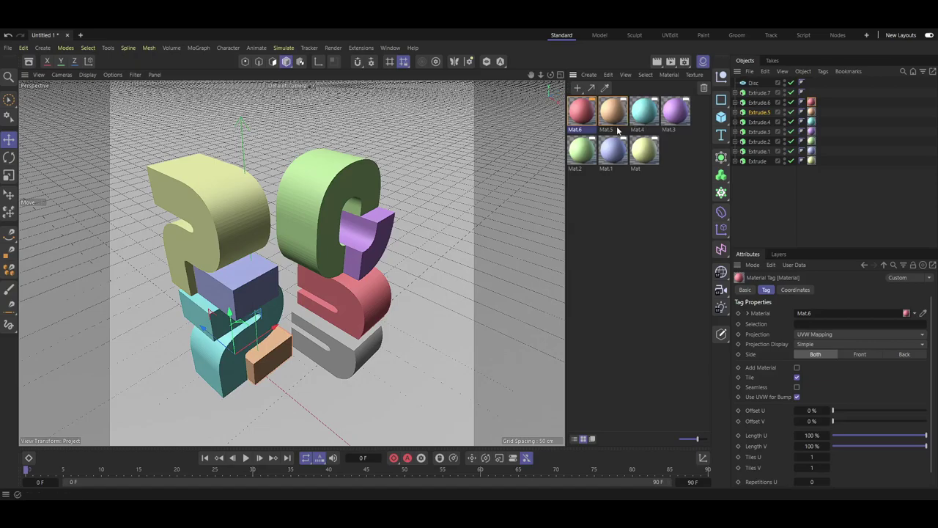
Create Mat.7, tint it, and apply it to the base piece of the 5
{"action": "double_click", "coordinate": [624, 216]}
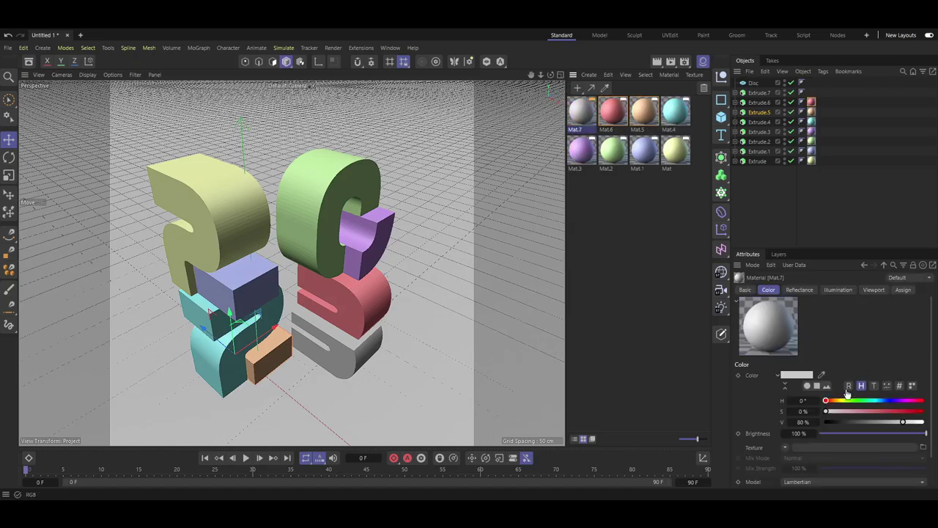
{"action": "left_click", "coordinate": [882, 403]}
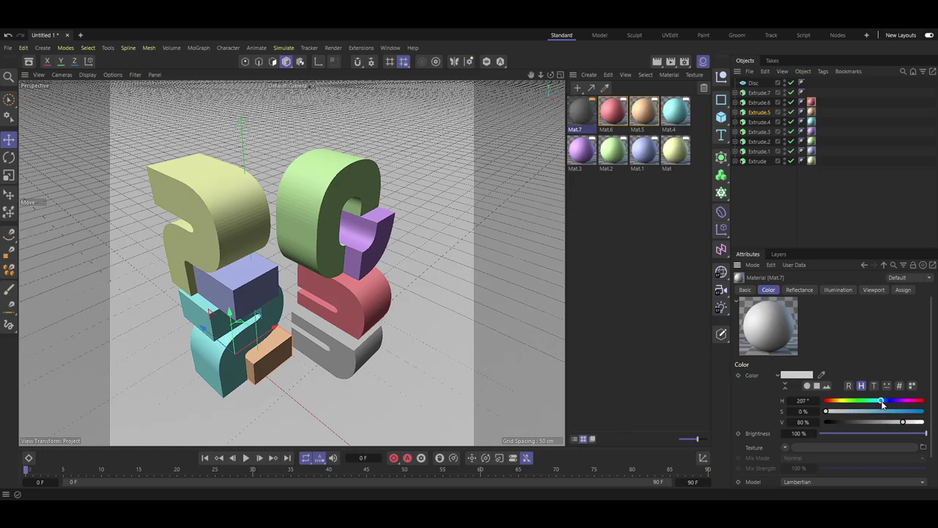
{"action": "mouse_move", "coordinate": [882, 403]}
{"action": "left_mouse_down"}
{"action": "mouse_move", "coordinate": [846, 408]}
{"action": "mouse_move", "coordinate": [926, 423]}
{"action": "left_mouse_up"}
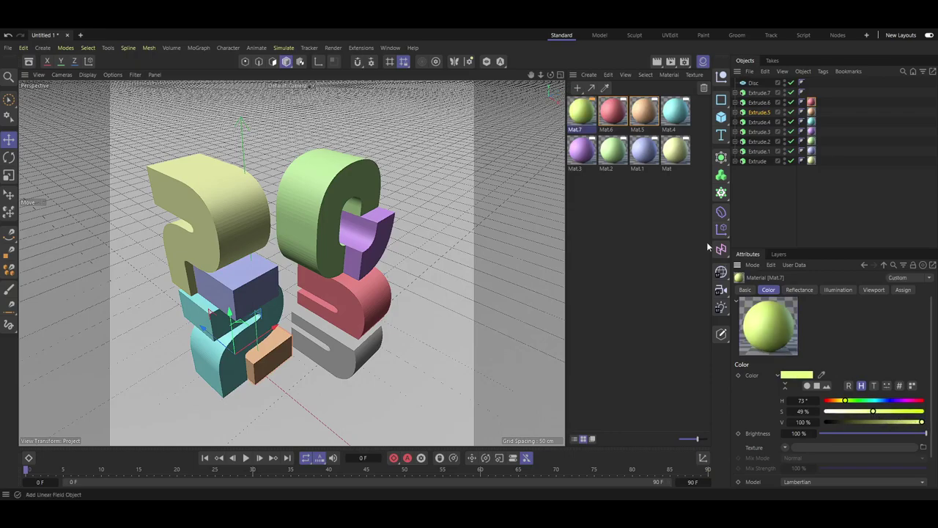
{"action": "left_click_drag", "start_coordinate": [618, 111], "coordinate": [761, 94]}
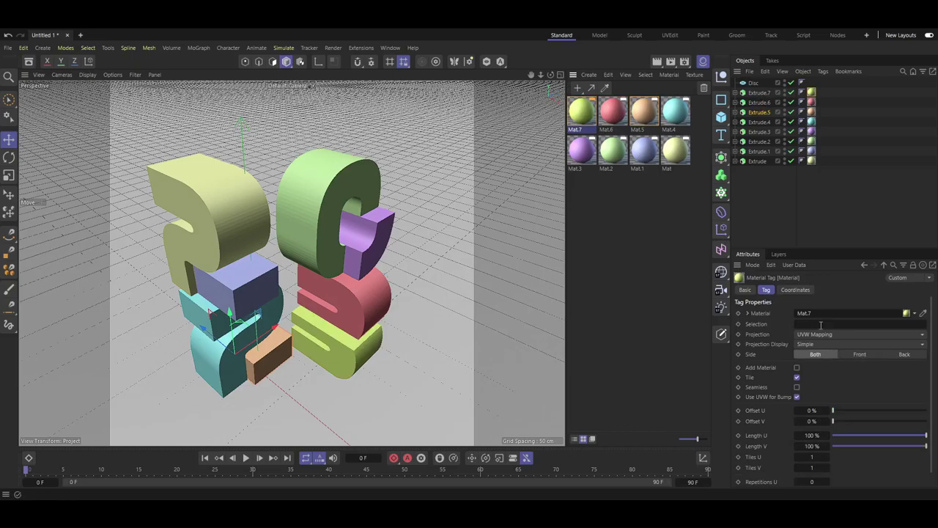
Make Mat.7 paler and sweep its hue through several tints to its final lavender
{"action": "left_click", "coordinate": [587, 111]}
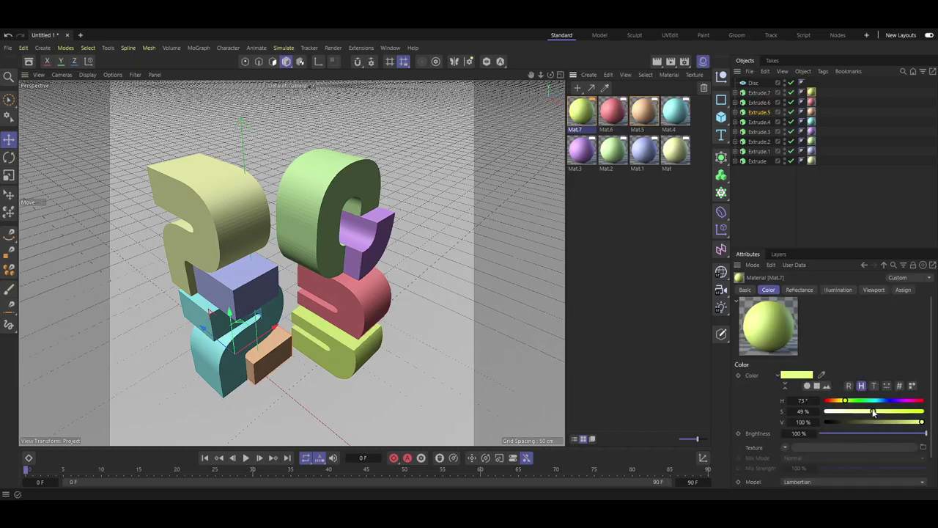
{"action": "left_click_drag", "start_coordinate": [873, 413], "coordinate": [855, 413]}
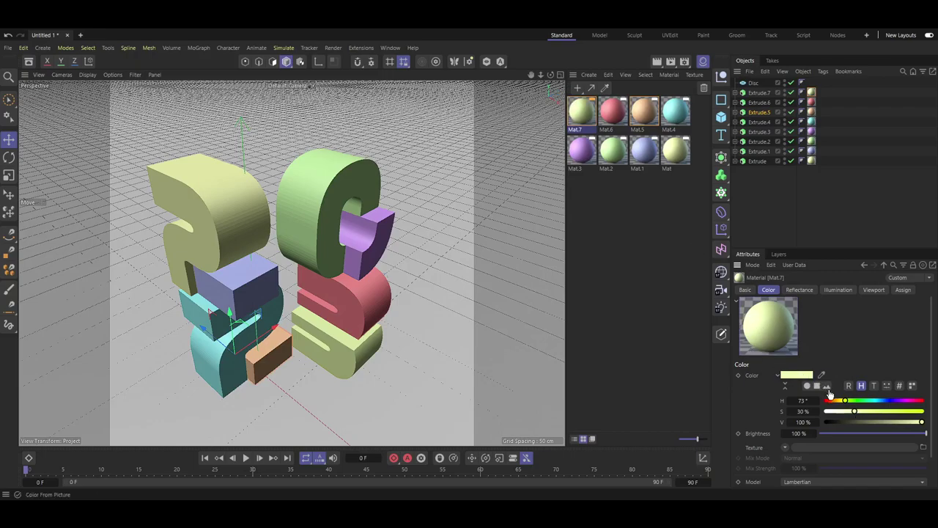
{"action": "mouse_move", "coordinate": [832, 401]}
{"action": "left_mouse_down"}
{"action": "mouse_move", "coordinate": [928, 401]}
{"action": "mouse_move", "coordinate": [860, 405]}
{"action": "mouse_move", "coordinate": [888, 403]}
{"action": "left_mouse_up"}
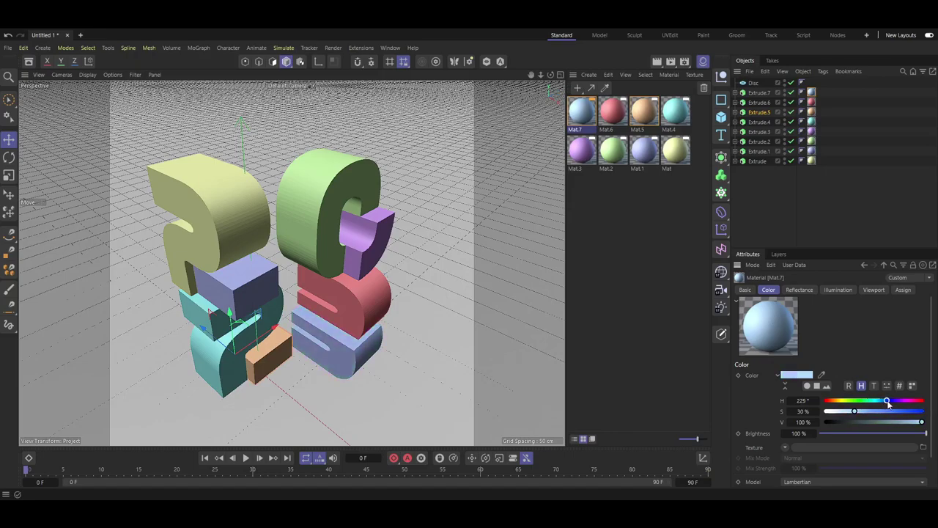
{"action": "mouse_move", "coordinate": [888, 403]}
{"action": "left_mouse_down"}
{"action": "mouse_move", "coordinate": [871, 407]}
{"action": "mouse_move", "coordinate": [879, 405]}
{"action": "left_mouse_up"}
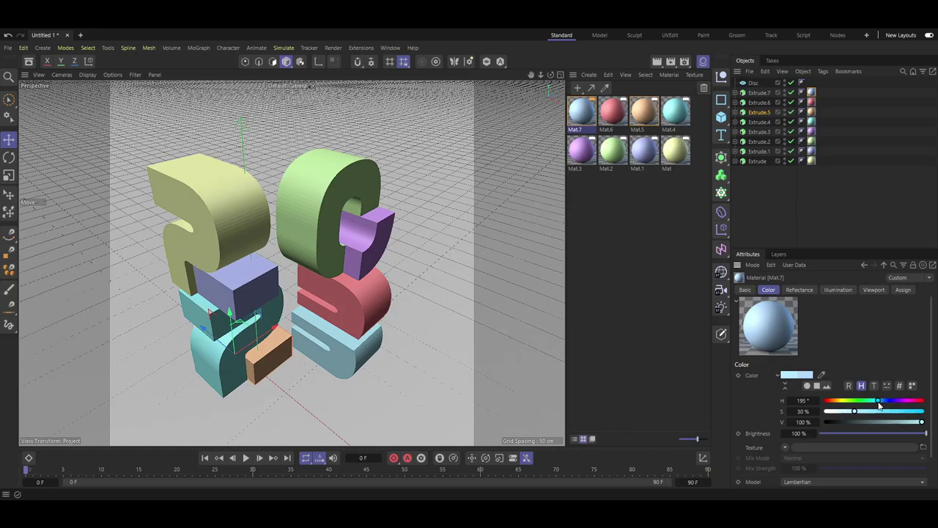
{"action": "mouse_move", "coordinate": [879, 405]}
{"action": "left_mouse_down"}
{"action": "mouse_move", "coordinate": [851, 405]}
{"action": "mouse_move", "coordinate": [848, 415]}
{"action": "mouse_move", "coordinate": [830, 401]}
{"action": "mouse_move", "coordinate": [855, 413]}
{"action": "mouse_move", "coordinate": [893, 402]}
{"action": "mouse_move", "coordinate": [862, 415]}
{"action": "left_mouse_up"}
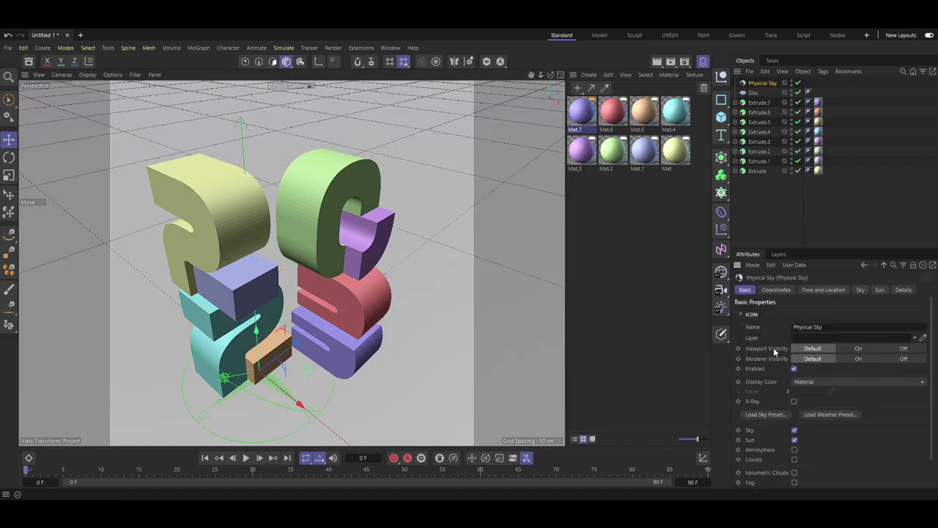
Switch the viewport to brighter, flatter shading and browse the Physical Sky's settings
{"action": "left_click", "coordinate": [779, 290]}
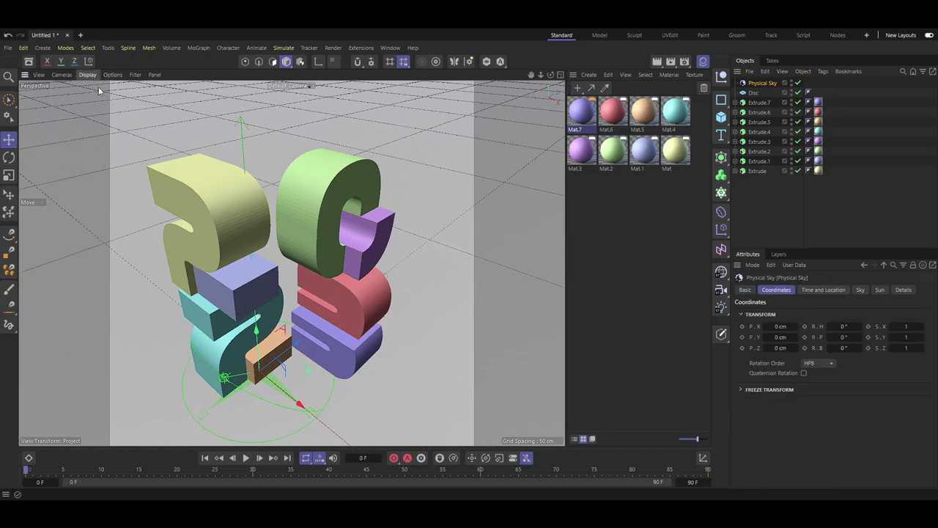
{"action": "left_click", "coordinate": [111, 104]}
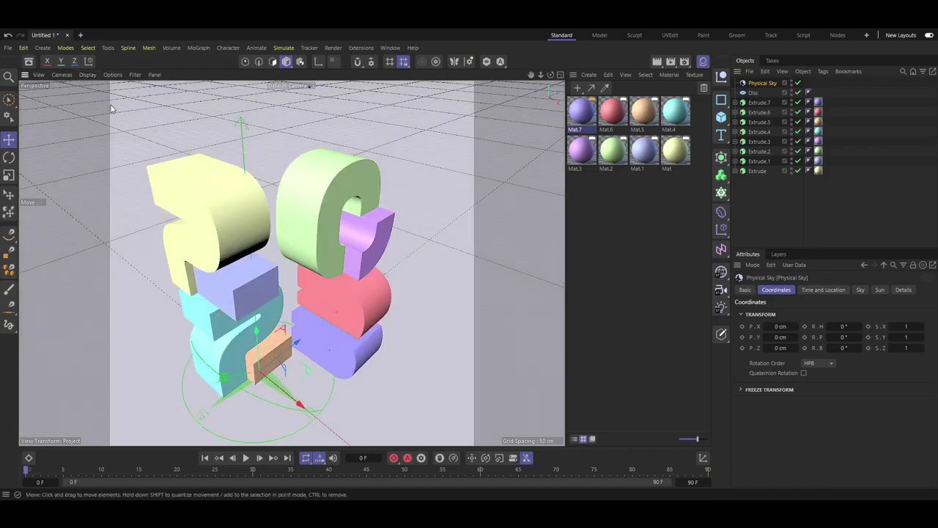
{"action": "left_click", "coordinate": [821, 290]}
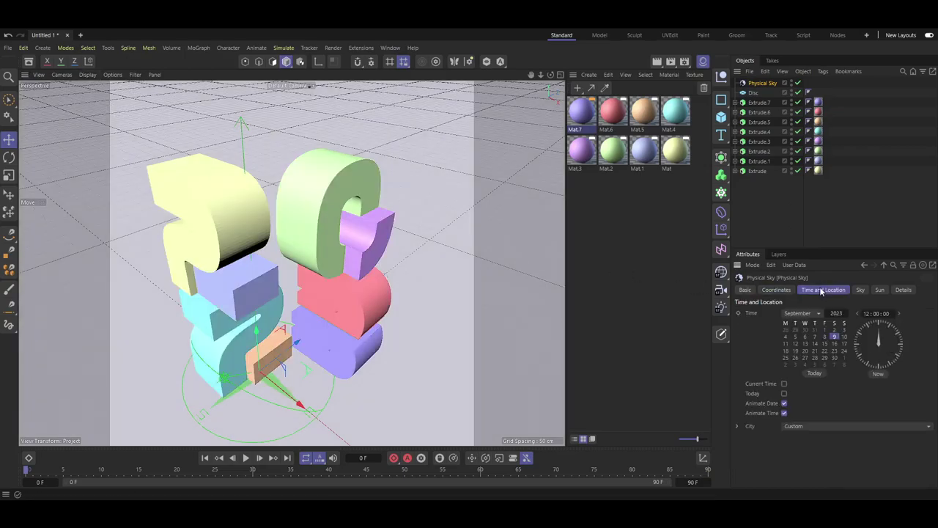
{"action": "left_click", "coordinate": [867, 289]}
{"action": "left_click_drag", "start_coordinate": [825, 333], "coordinate": [825, 334]}
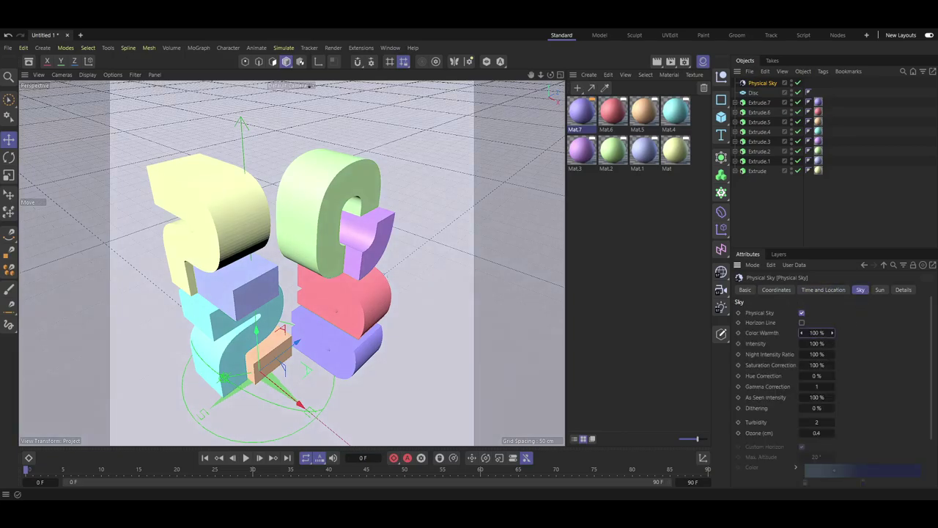
{"action": "left_click_drag", "start_coordinate": [825, 333], "coordinate": [825, 334]}
Enable the sky's Horizon Line and raise its Dithering to 77%
{"action": "left_click", "coordinate": [802, 323]}
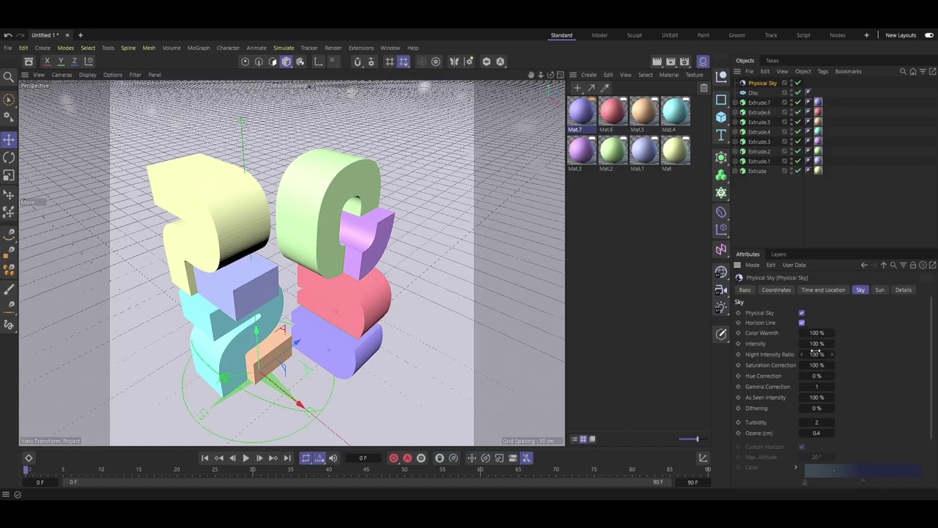
{"action": "mouse_move", "coordinate": [817, 407]}
{"action": "left_mouse_down"}
{"action": "mouse_move", "coordinate": [829, 407]}
{"action": "mouse_move", "coordinate": [802, 386]}
{"action": "left_mouse_up"}
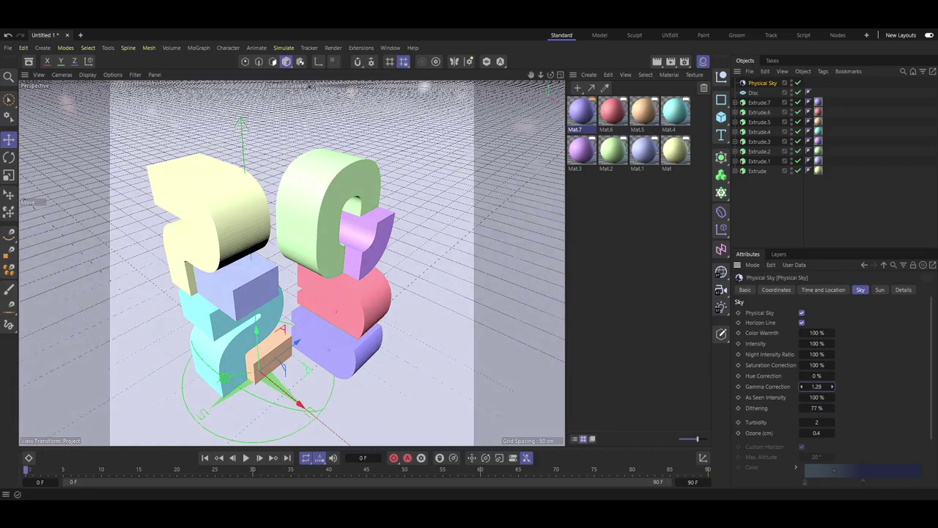
{"action": "left_click", "coordinate": [755, 94]}
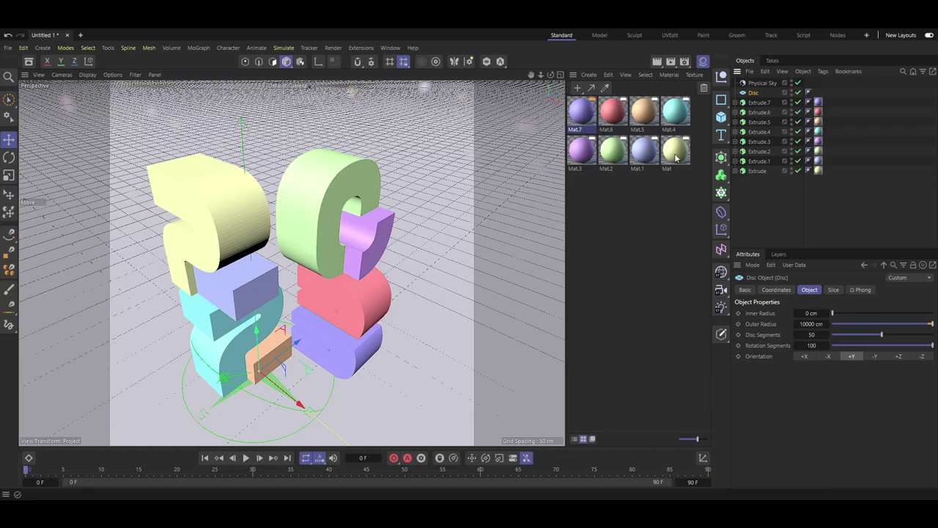
Create Mat.8, apply it to the floor Disc, and darken it to 45% value grey
{"action": "double_click", "coordinate": [660, 209]}
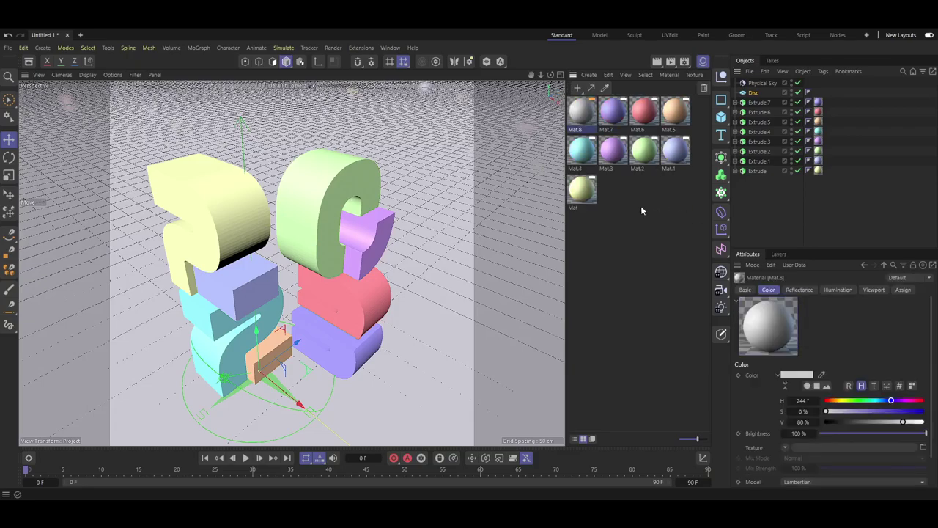
{"action": "left_click_drag", "start_coordinate": [575, 110], "coordinate": [753, 94]}
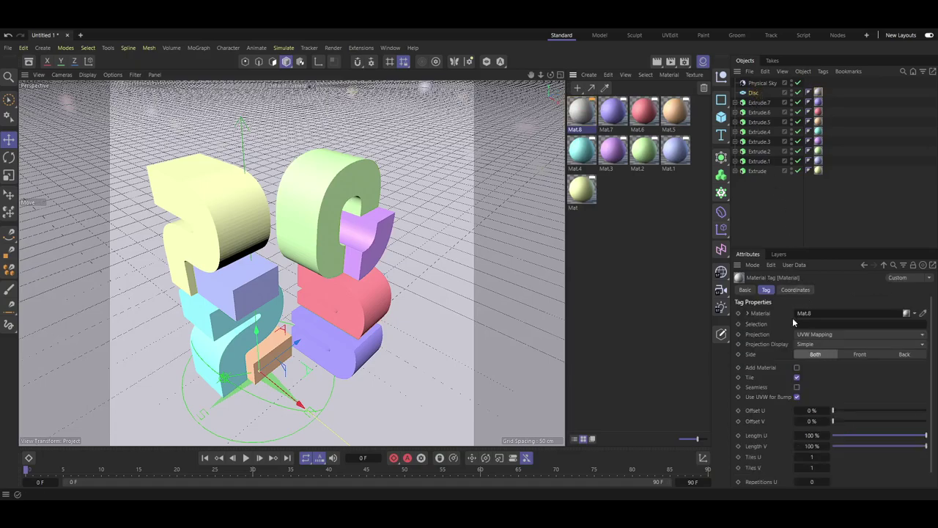
{"action": "left_click", "coordinate": [587, 118]}
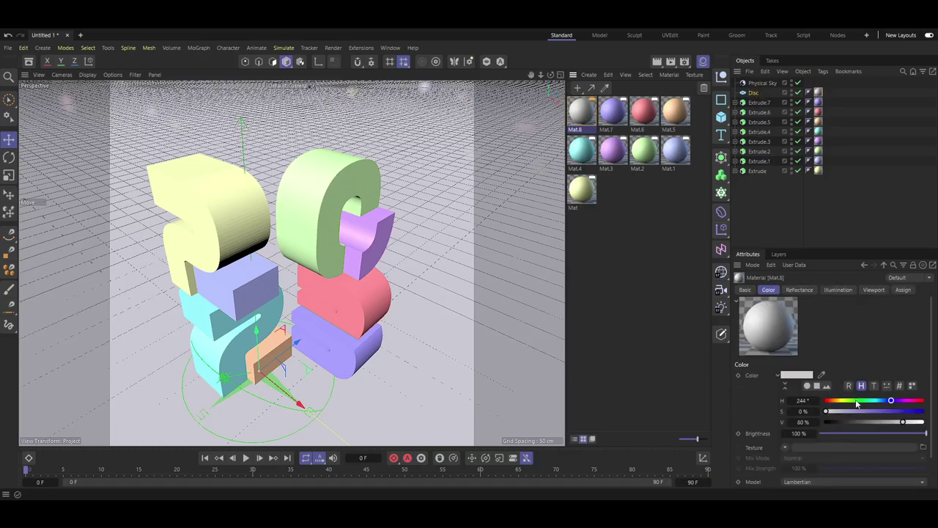
{"action": "left_click_drag", "start_coordinate": [893, 424], "coordinate": [870, 426]}
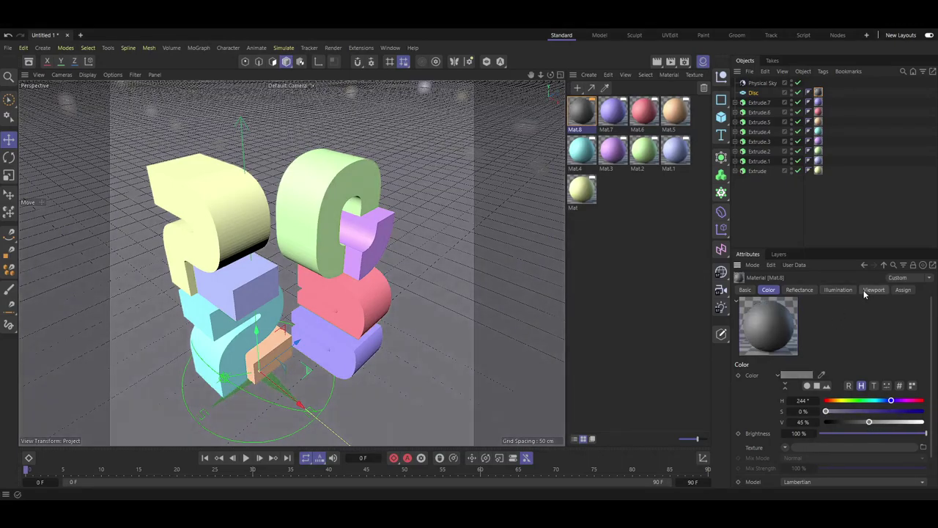
Set the Physical Sky's intensity to 69% and saturation correction to 200%
{"action": "left_click", "coordinate": [763, 84]}
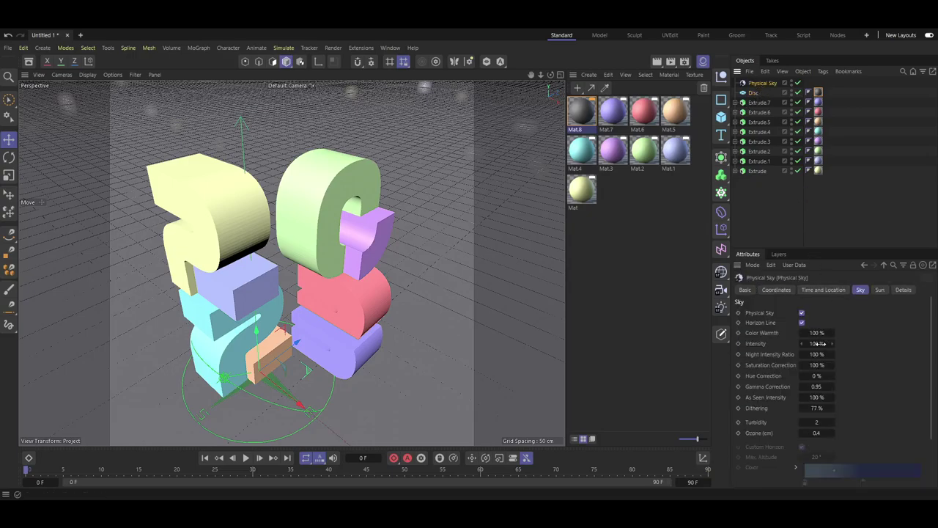
{"action": "left_click_drag", "start_coordinate": [817, 343], "coordinate": [812, 343]}
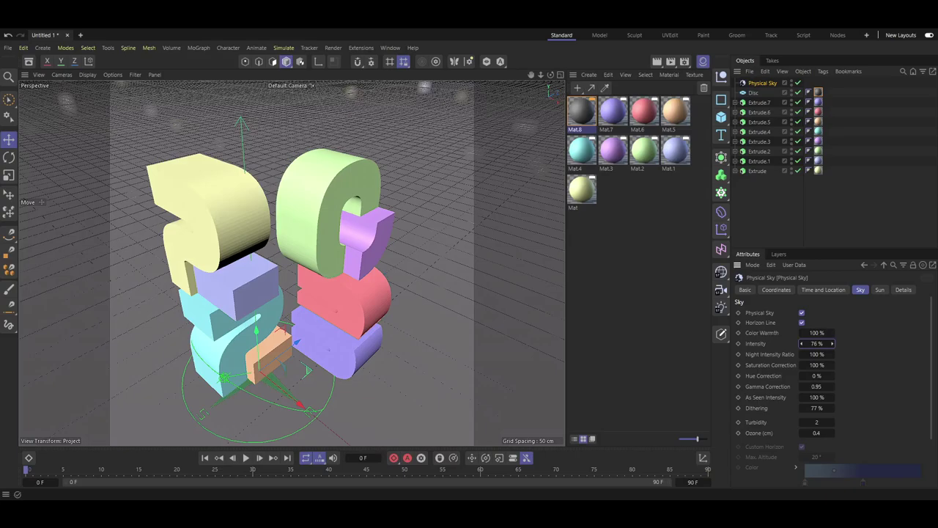
{"action": "left_click_drag", "start_coordinate": [817, 343], "coordinate": [813, 354]}
{"action": "left_click_drag", "start_coordinate": [810, 364], "coordinate": [826, 364]}
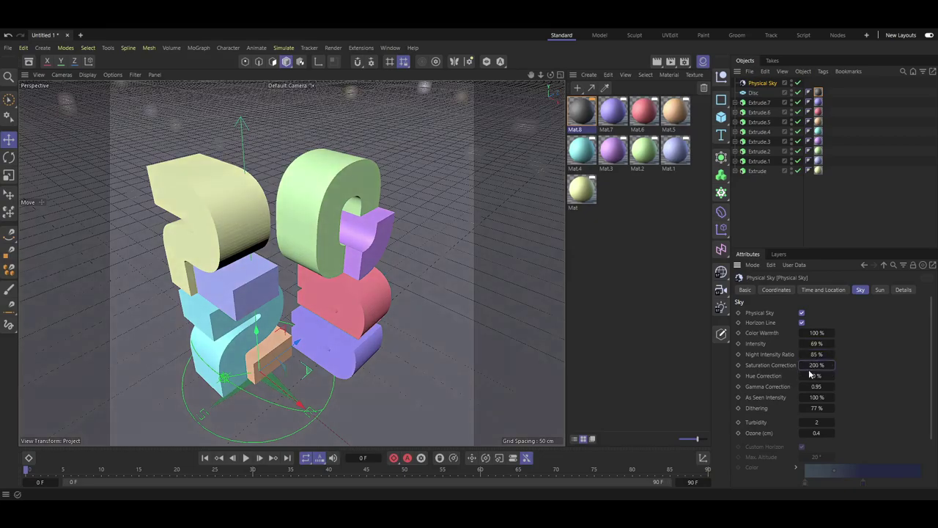
Try a pink hue correction, reset it to 0%, and set sky gamma to 0.74
{"action": "left_click_drag", "start_coordinate": [820, 376], "coordinate": [836, 376]}
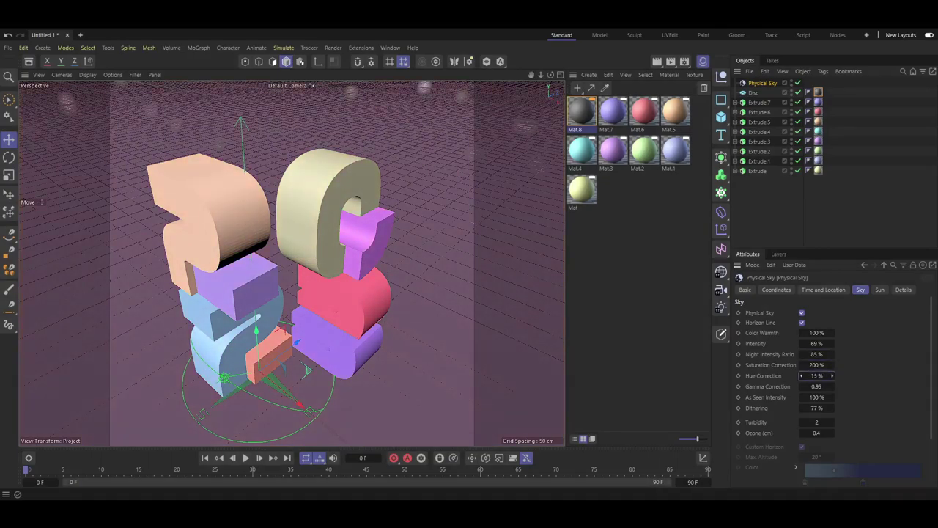
{"action": "left_click_drag", "start_coordinate": [820, 375], "coordinate": [806, 375]}
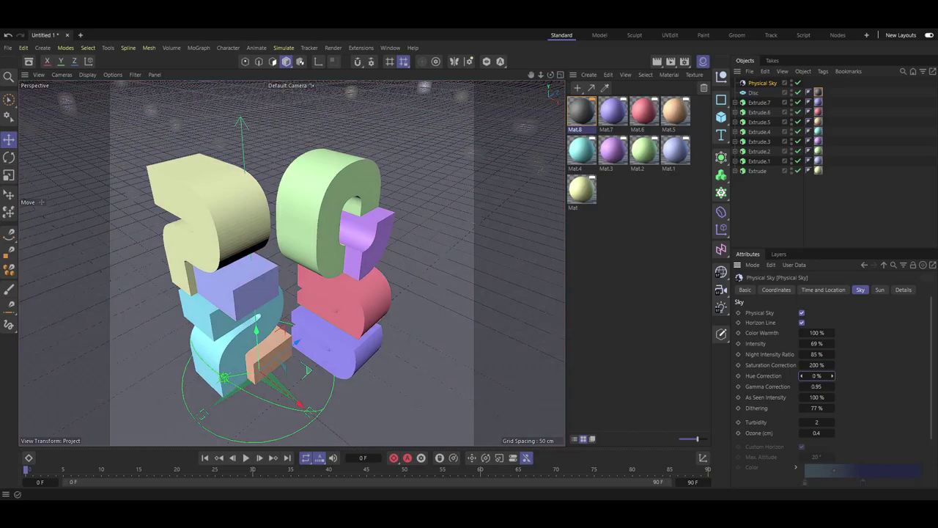
{"action": "left_click_drag", "start_coordinate": [822, 387], "coordinate": [836, 386]}
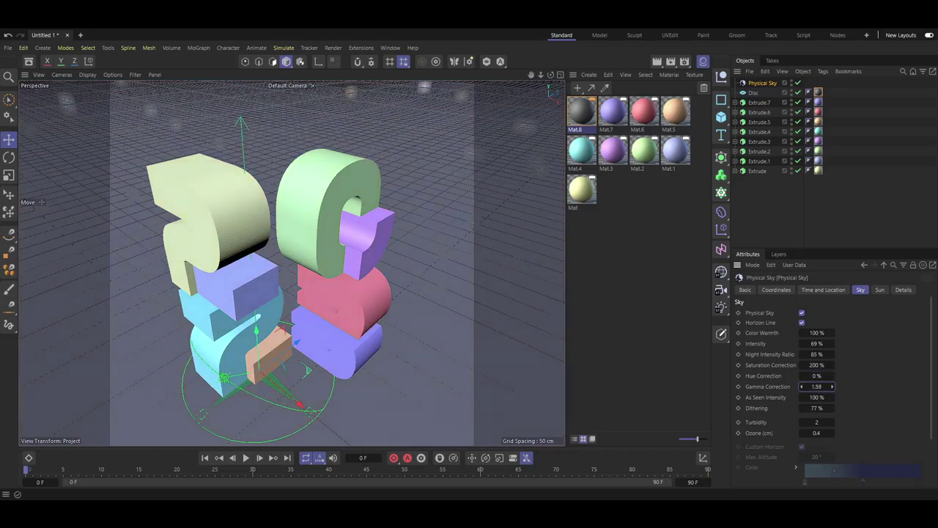
{"action": "left_click_drag", "start_coordinate": [817, 386], "coordinate": [805, 387]}
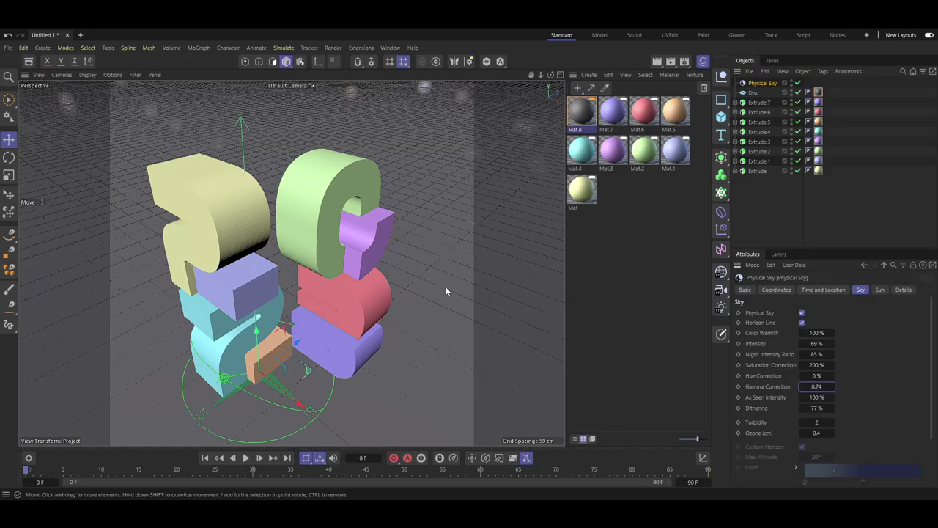
{"action": "mouse_move", "coordinate": [426, 274]}
{"action": "left_mouse_down", "text": "alt"}
{"action": "mouse_move", "coordinate": [440, 277]}
{"action": "mouse_move", "coordinate": [427, 276]}
{"action": "left_mouse_up", "text": "alt"}
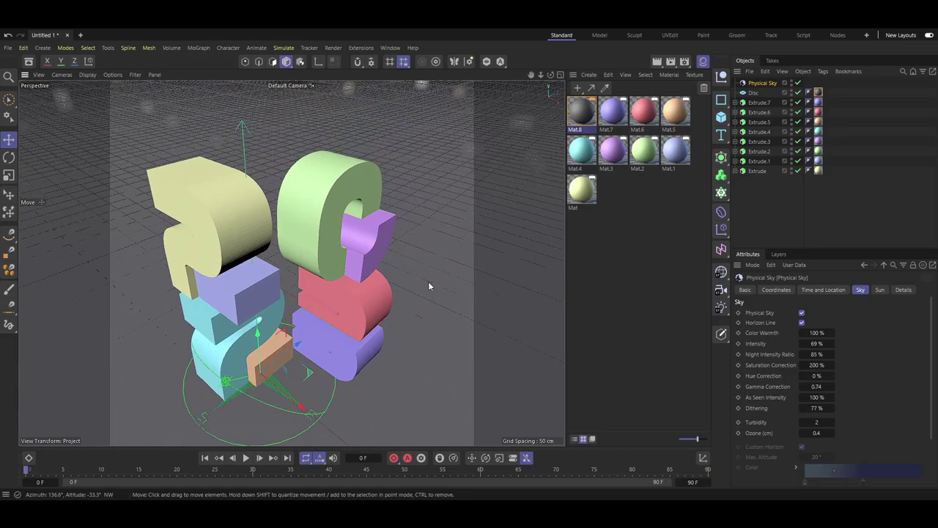
{"action": "middle_click_drag", "start_coordinate": [429, 281], "coordinate": [428, 261], "text": "alt"}
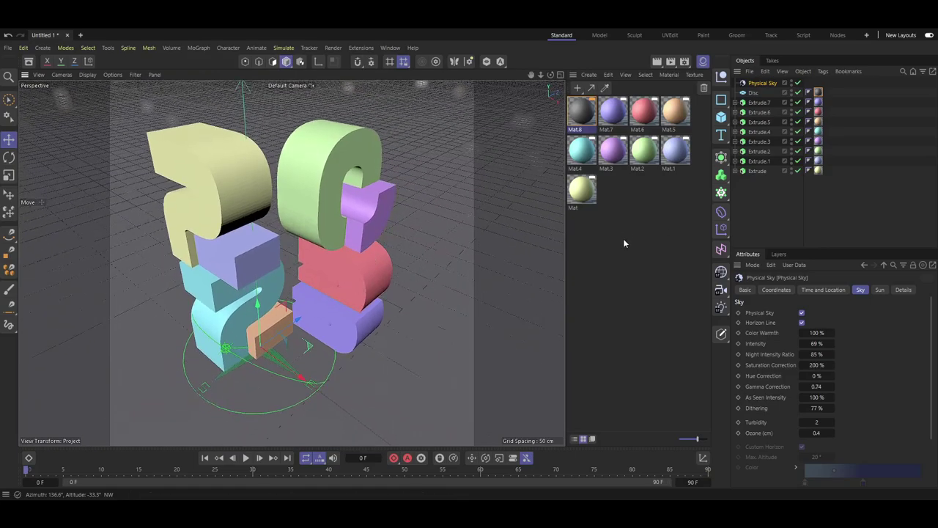
Make the yellow Mat on the bottom numeral piece more saturated
{"action": "left_click", "coordinate": [614, 112]}
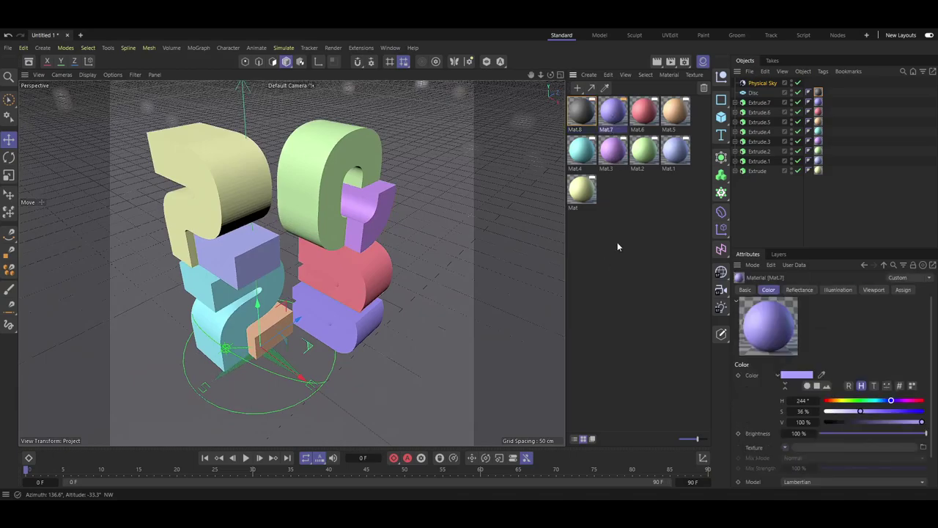
{"action": "left_click", "coordinate": [758, 170]}
{"action": "left_click", "coordinate": [587, 194]}
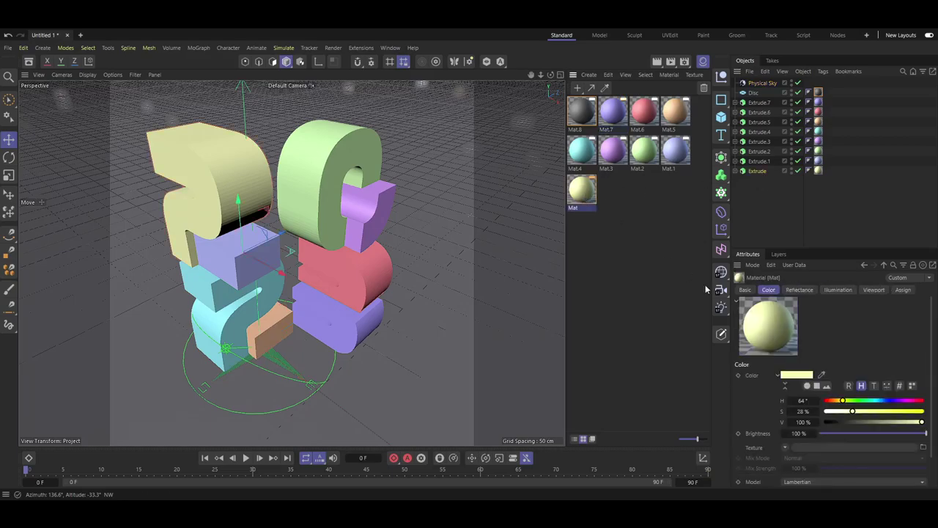
{"action": "left_click_drag", "start_coordinate": [857, 413], "coordinate": [864, 413]}
Turn the floor's Mat.8 red by setting its hue to 0°
{"action": "left_click", "coordinate": [759, 93]}
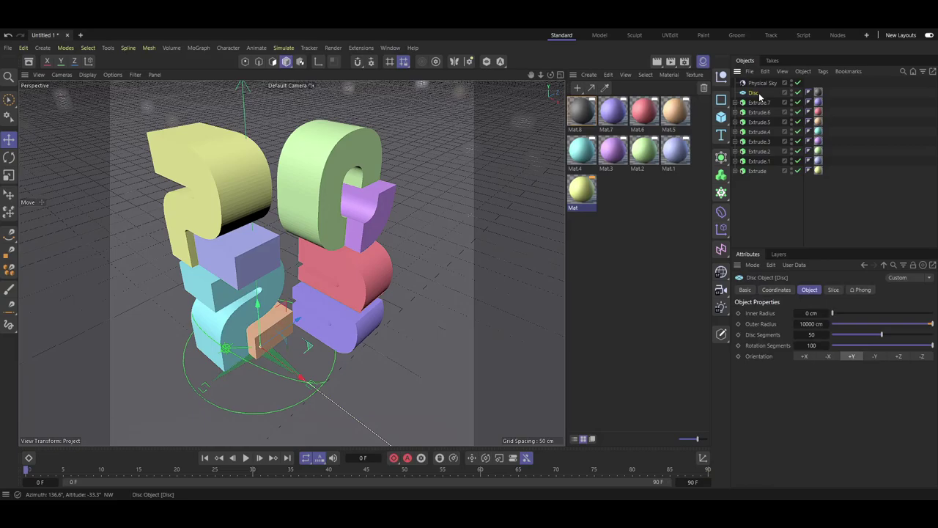
{"action": "left_click", "coordinate": [579, 110]}
{"action": "left_click", "coordinate": [833, 403]}
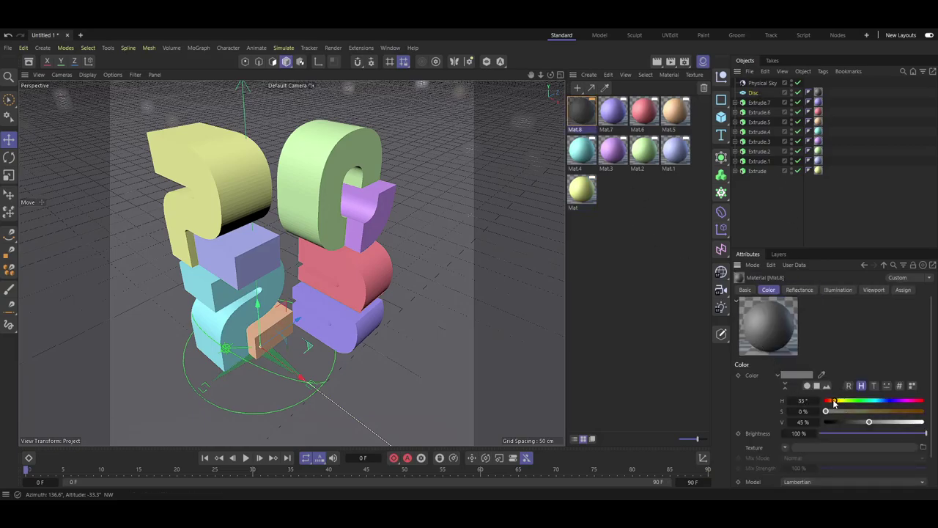
{"action": "left_click_drag", "start_coordinate": [833, 402], "coordinate": [922, 422]}
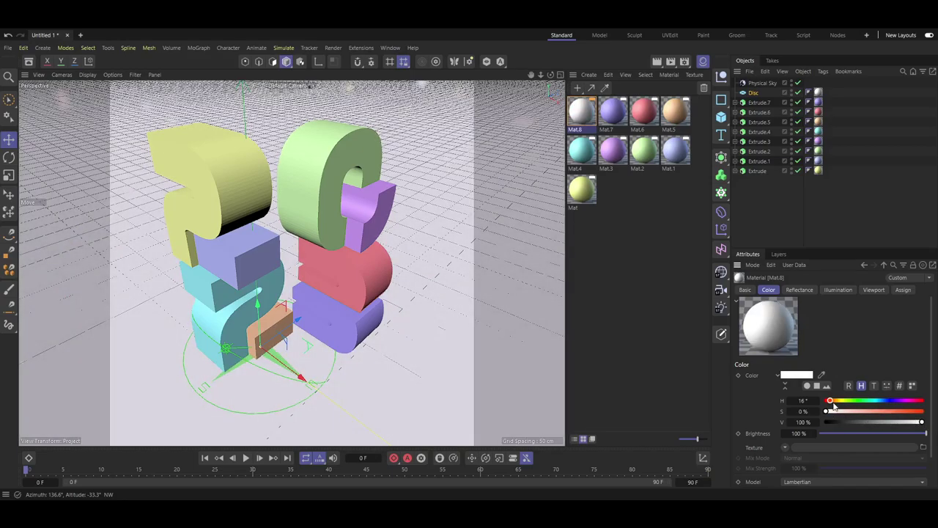
{"action": "left_click_drag", "start_coordinate": [830, 402], "coordinate": [898, 412]}
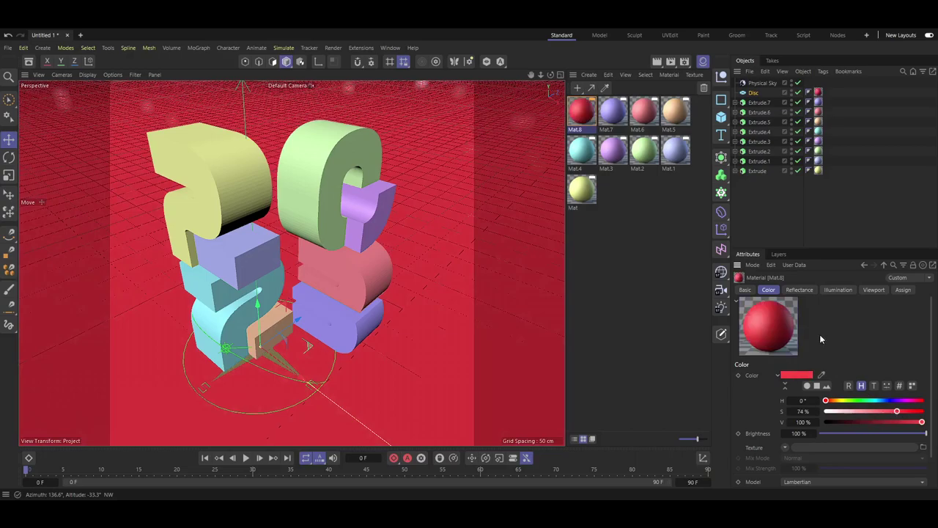
Recolour Mat.6 to mint green (hue 145°, 44% saturation) and view from ground level
{"action": "left_click", "coordinate": [649, 114]}
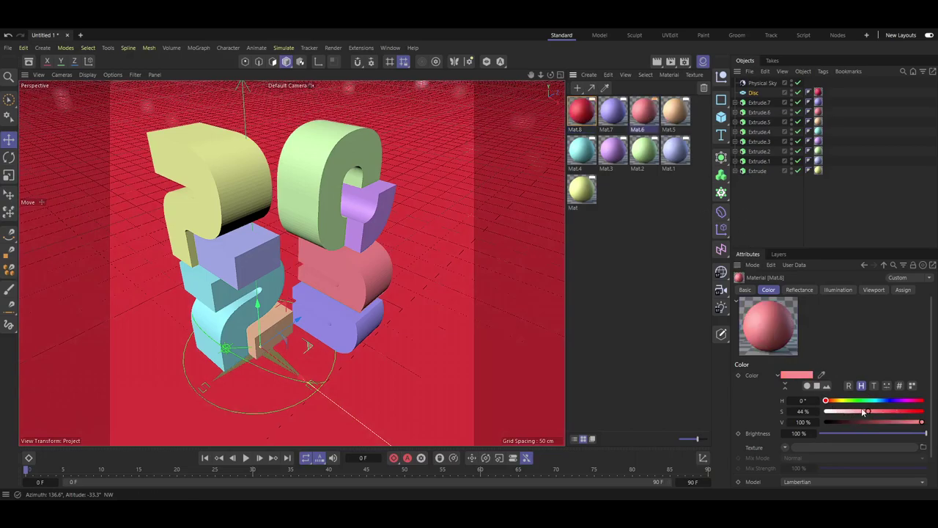
{"action": "mouse_move", "coordinate": [829, 401]}
{"action": "left_mouse_down"}
{"action": "mouse_move", "coordinate": [887, 402]}
{"action": "mouse_move", "coordinate": [843, 402]}
{"action": "left_mouse_up"}
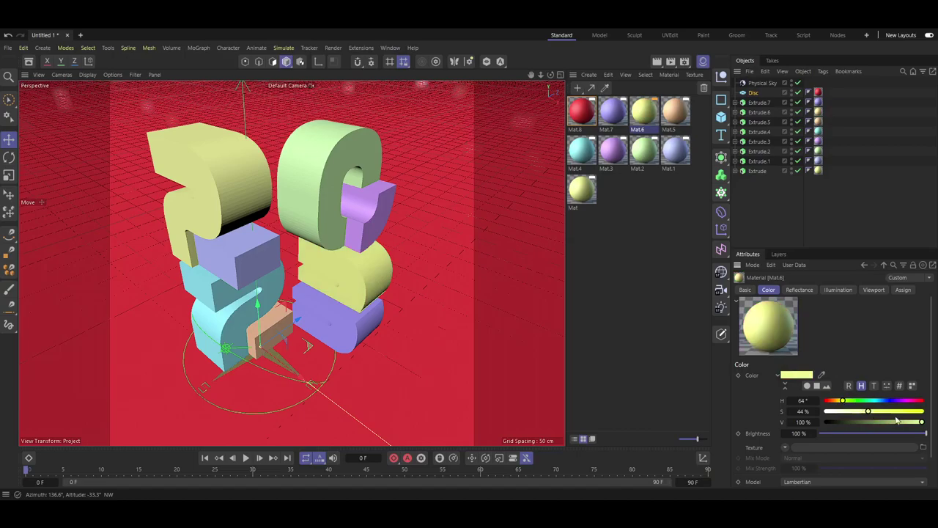
{"action": "left_click_drag", "start_coordinate": [906, 422], "coordinate": [923, 422]}
{"action": "mouse_move", "coordinate": [868, 411]}
{"action": "left_mouse_down"}
{"action": "mouse_move", "coordinate": [893, 412]}
{"action": "mouse_move", "coordinate": [870, 416]}
{"action": "mouse_move", "coordinate": [864, 403]}
{"action": "left_mouse_up"}
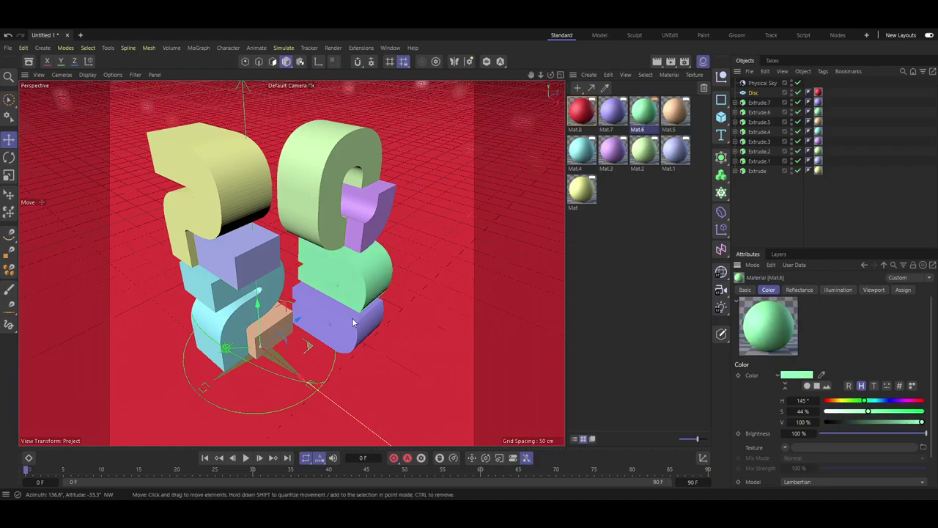
{"action": "mouse_move", "coordinate": [352, 318]}
{"action": "left_mouse_down", "text": "alt"}
{"action": "mouse_move", "coordinate": [395, 260]}
{"action": "mouse_move", "coordinate": [529, 240]}
{"action": "mouse_move", "coordinate": [389, 251]}
{"action": "mouse_move", "coordinate": [338, 231]}
{"action": "left_mouse_up", "text": "alt"}
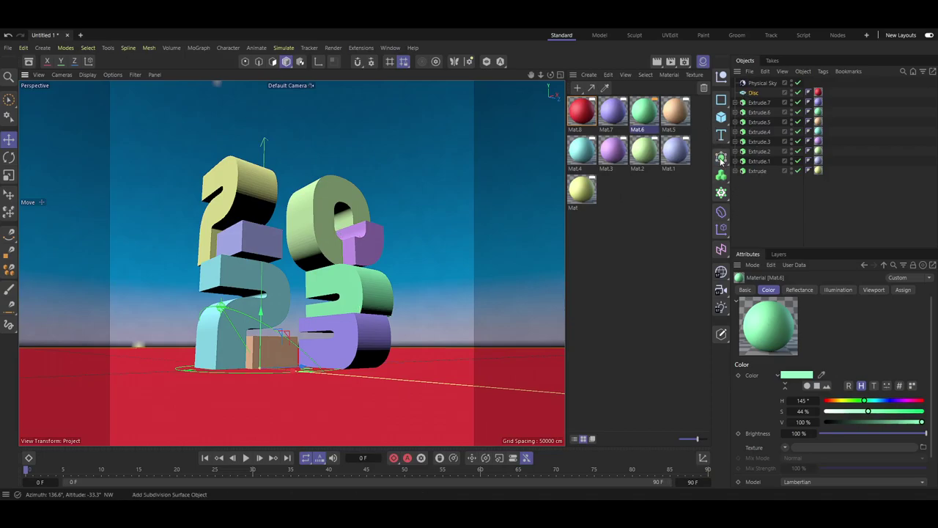
Add a Plane and rotate it to 90° pitch and 45° heading
{"action": "left_click", "coordinate": [721, 117]}
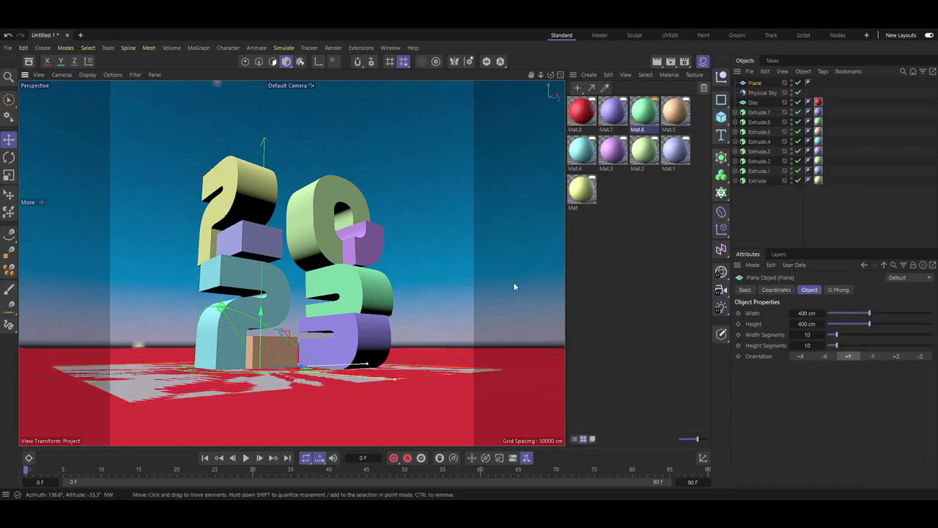
{"action": "left_click", "coordinate": [776, 290]}
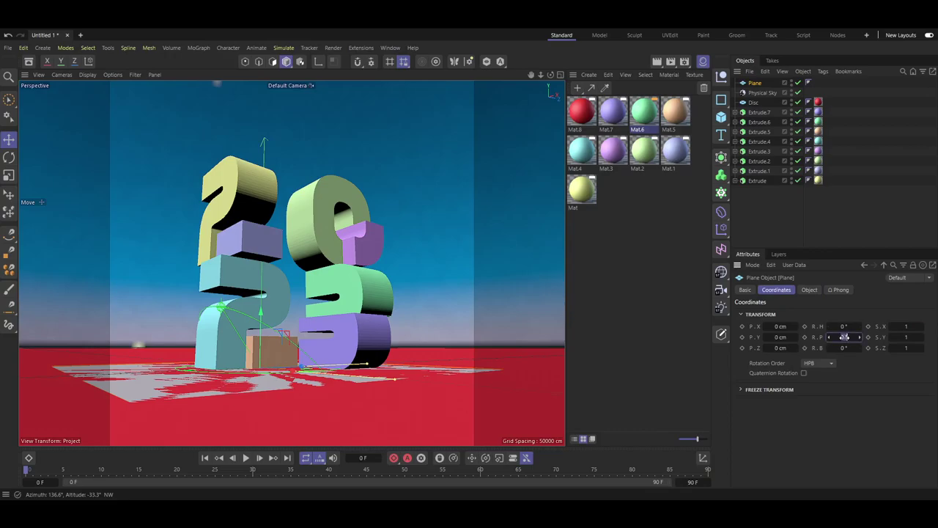
{"action": "left_click", "coordinate": [844, 336]}
{"action": "type", "text": "90"}
{"action": "key", "text": "Return"}
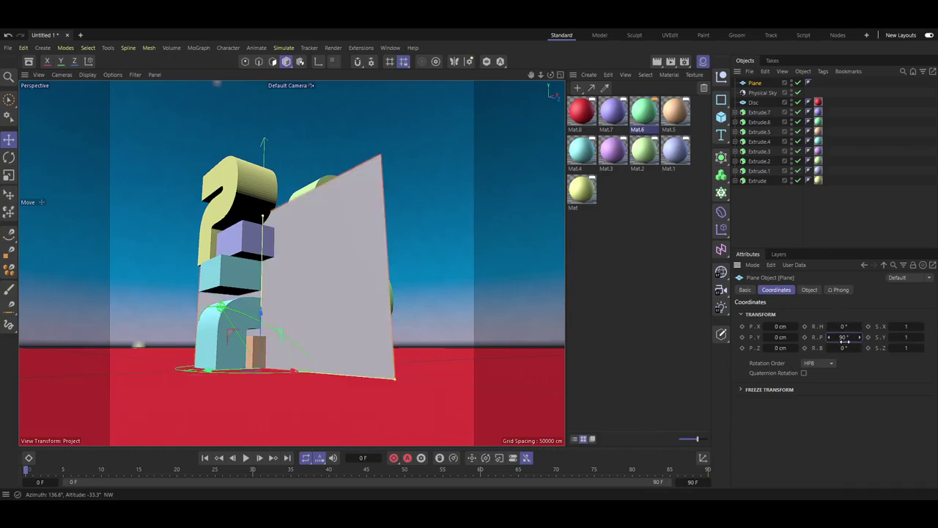
{"action": "left_click", "coordinate": [844, 349]}
{"action": "key", "text": "Escape"}
{"action": "left_click_drag", "start_coordinate": [845, 327], "coordinate": [845, 326]}
{"action": "type", "text": "45"}
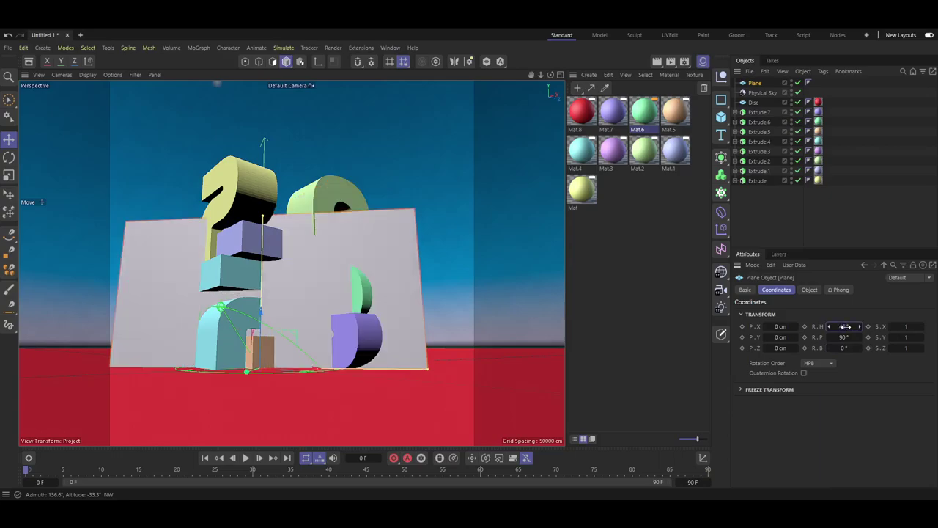
Enlarge the plane to about 1131 × 1348 cm, undoing trial position and scale changes
{"action": "left_click", "coordinate": [809, 290]}
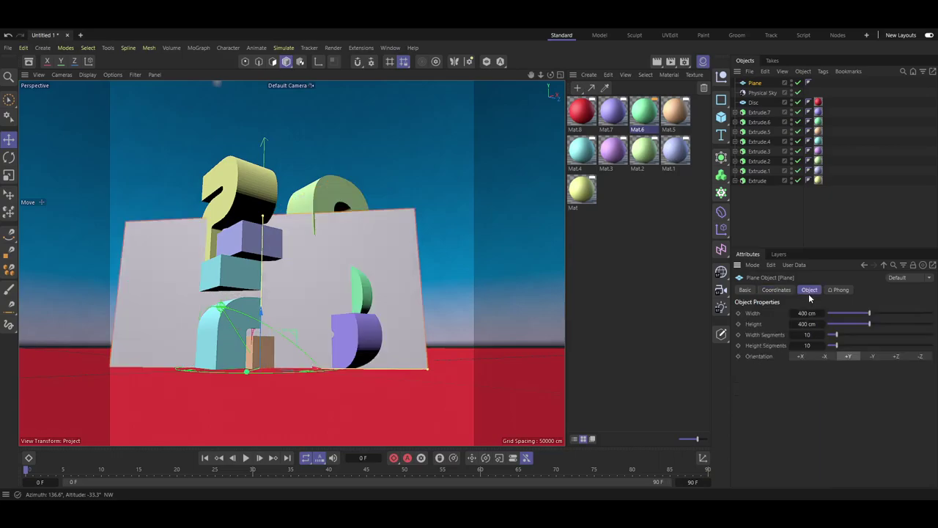
{"action": "mouse_move", "coordinate": [798, 316]}
{"action": "left_mouse_down"}
{"action": "mouse_move", "coordinate": [814, 316]}
{"action": "mouse_move", "coordinate": [803, 323]}
{"action": "left_mouse_up"}
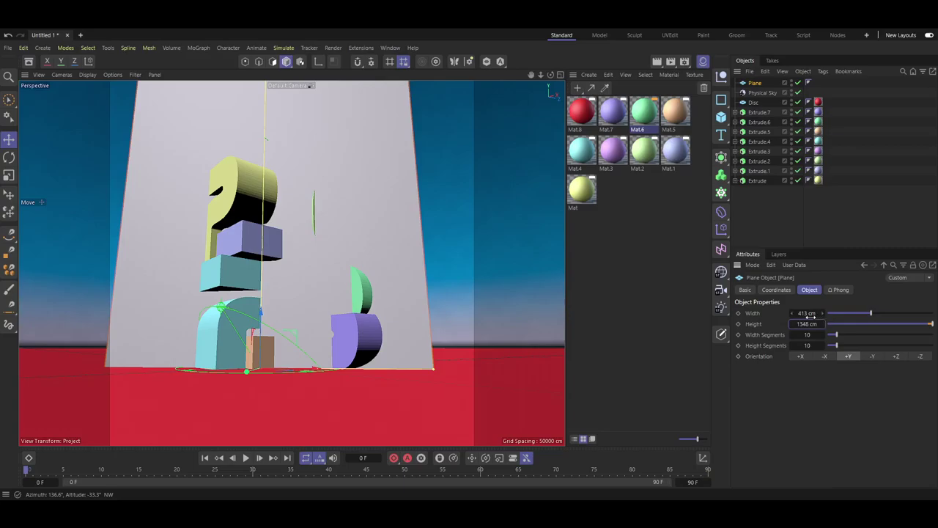
{"action": "left_click_drag", "start_coordinate": [809, 315], "coordinate": [865, 315]}
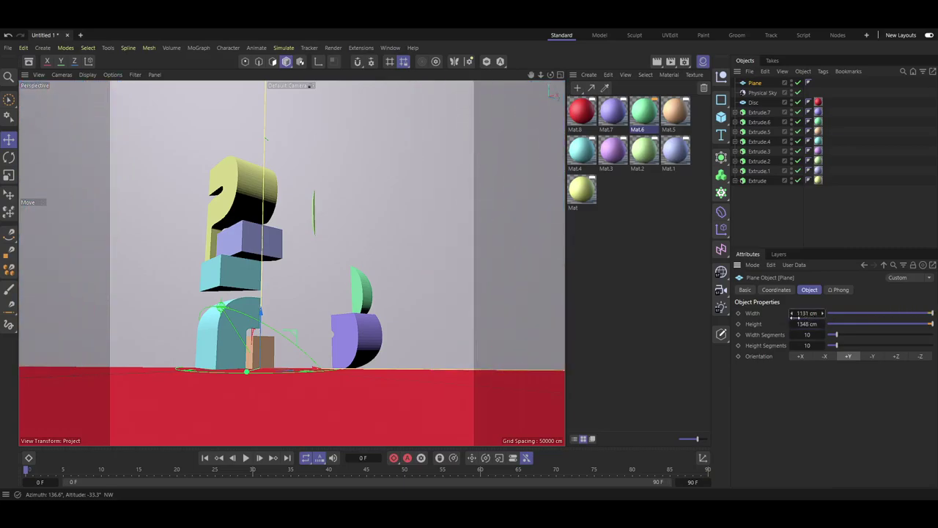
{"action": "left_click", "coordinate": [776, 290]}
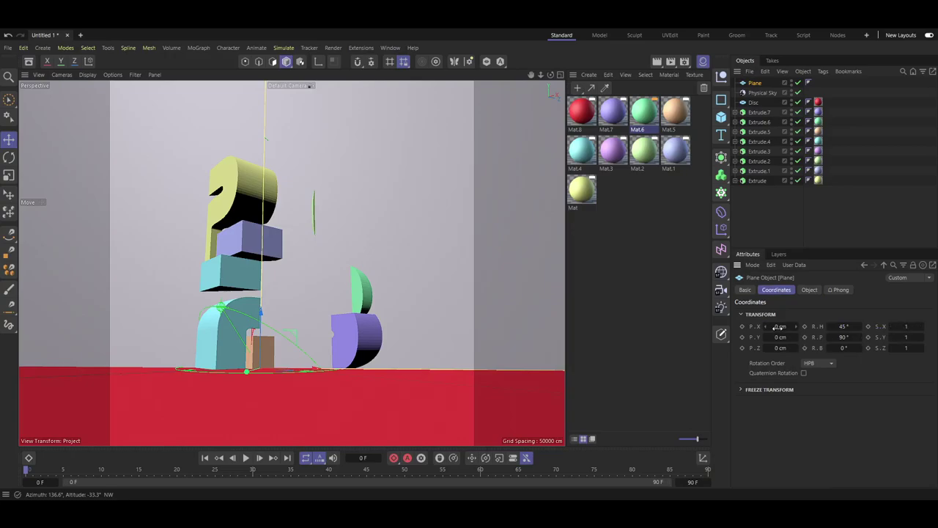
{"action": "left_click_drag", "start_coordinate": [779, 328], "coordinate": [785, 346]}
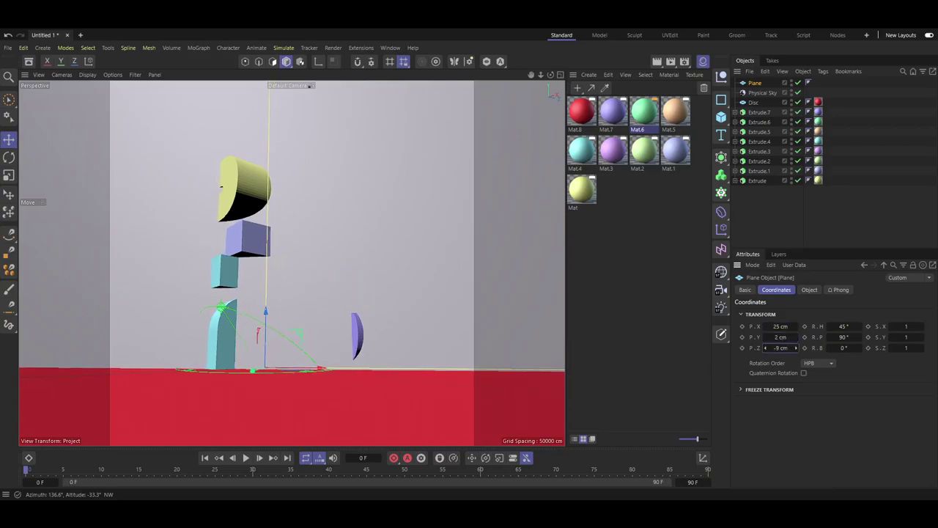
{"action": "key", "text": "ctrl+z"}
{"action": "key", "text": "ctrl+z"}
{"action": "key", "text": "ctrl+z"}
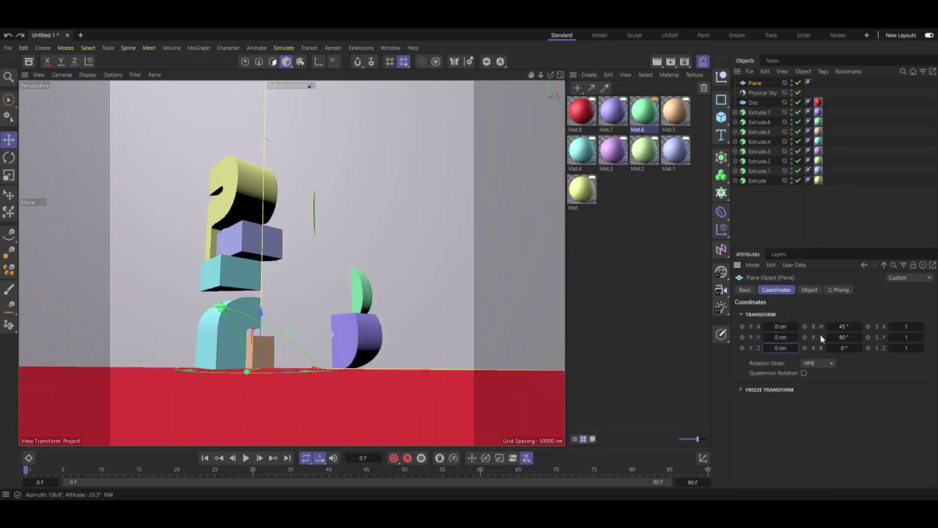
{"action": "left_click_drag", "start_coordinate": [910, 326], "coordinate": [902, 327]}
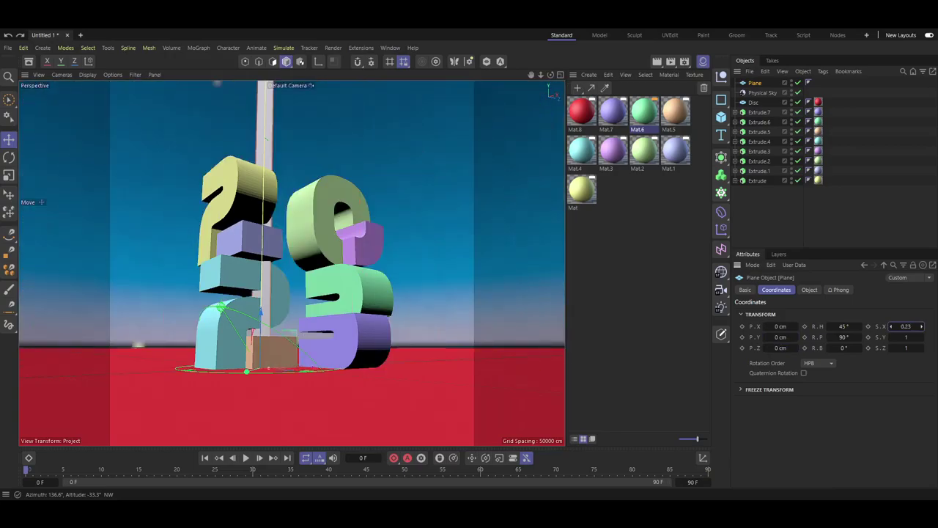
{"action": "key", "text": "ctrl+z"}
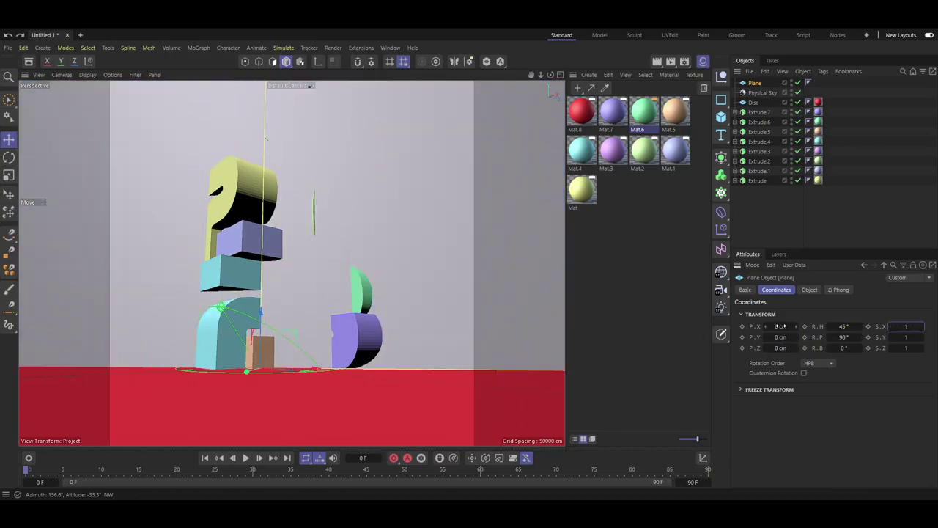
Move the plane to −338, 221, 297 cm and widen it to 1949 cm
{"action": "mouse_move", "coordinate": [781, 336]}
{"action": "left_mouse_down"}
{"action": "mouse_move", "coordinate": [794, 336]}
{"action": "mouse_move", "coordinate": [777, 337]}
{"action": "mouse_move", "coordinate": [782, 347]}
{"action": "mouse_move", "coordinate": [807, 348]}
{"action": "mouse_move", "coordinate": [764, 326]}
{"action": "mouse_move", "coordinate": [797, 338]}
{"action": "left_mouse_up"}
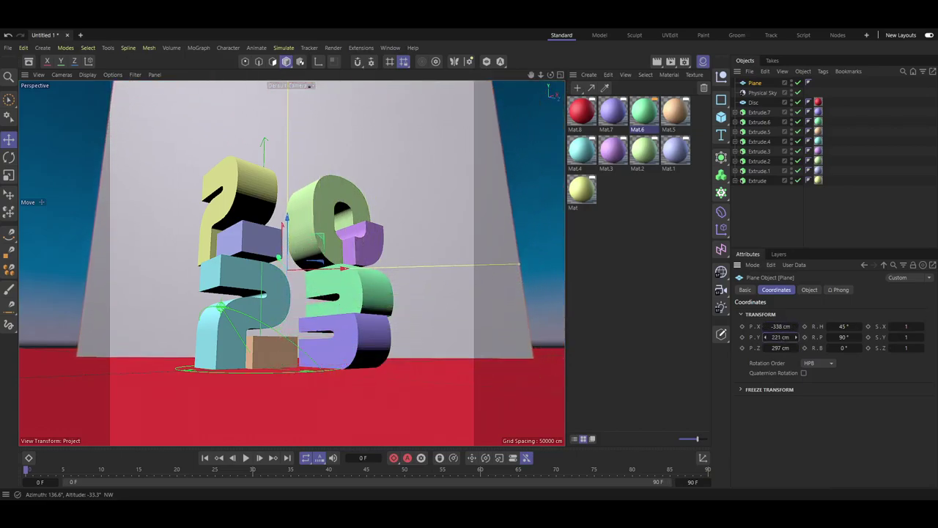
{"action": "left_click", "coordinate": [810, 290]}
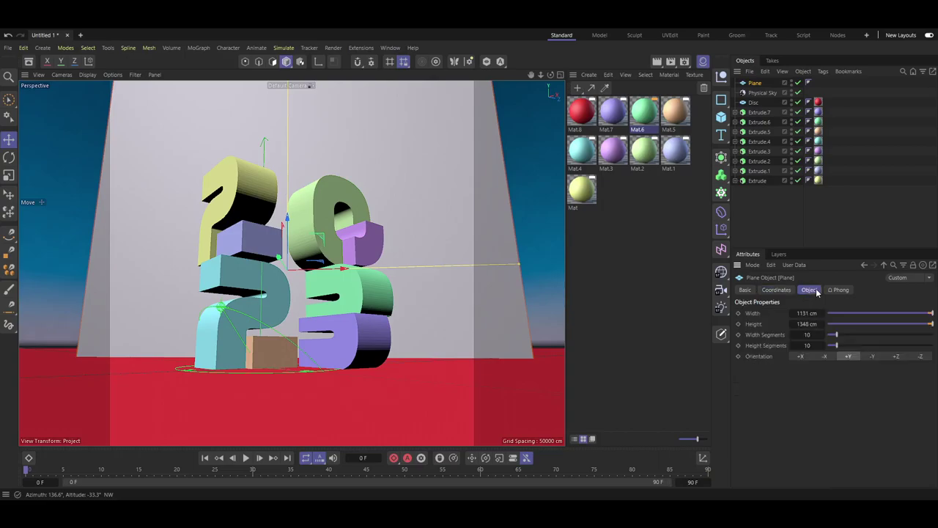
{"action": "left_click_drag", "start_coordinate": [794, 313], "coordinate": [794, 313]}
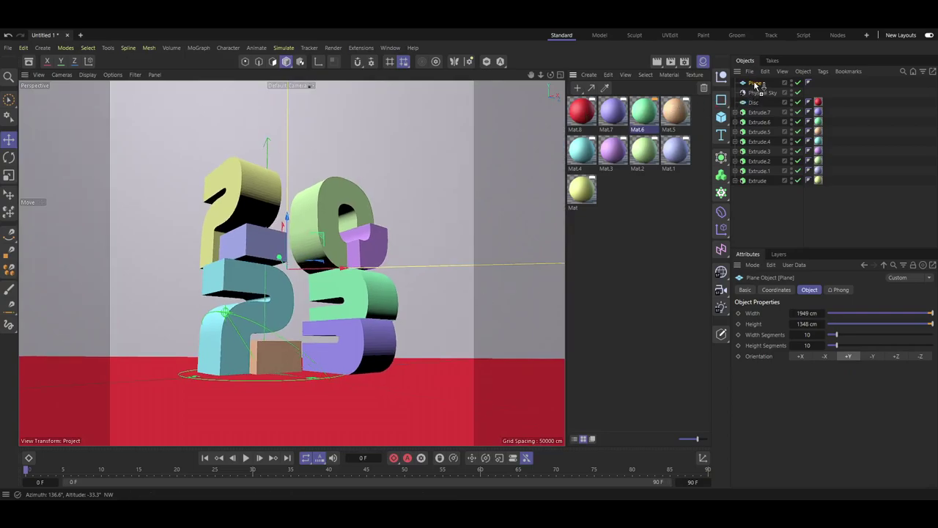
Apply the red Mat.8 to the backdrop Plane and orbit around the 2023 numerals to check it
{"action": "left_click_drag", "start_coordinate": [755, 88], "coordinate": [754, 85]}
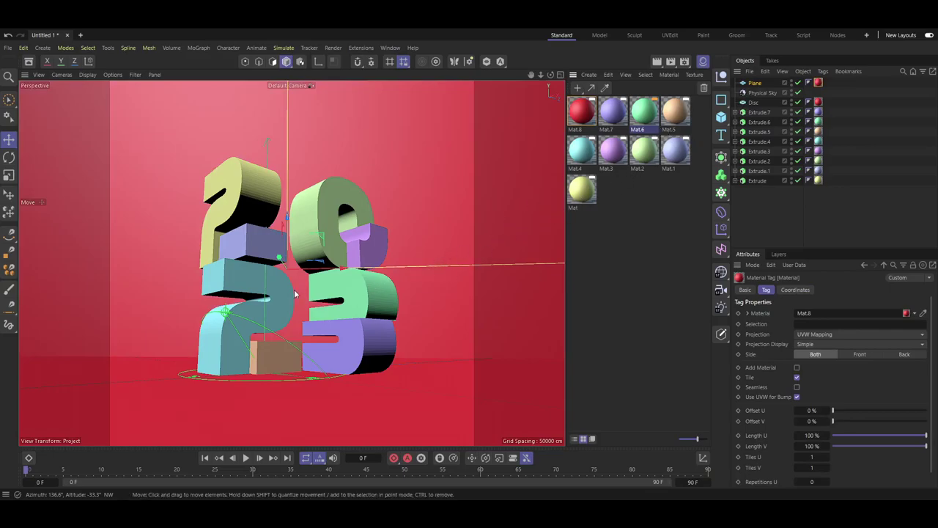
{"action": "left_click_drag", "start_coordinate": [359, 268], "coordinate": [353, 278], "text": "alt"}
{"action": "scroll", "coordinate": [332, 299], "scroll_direction": "up", "scroll_amount": 2}
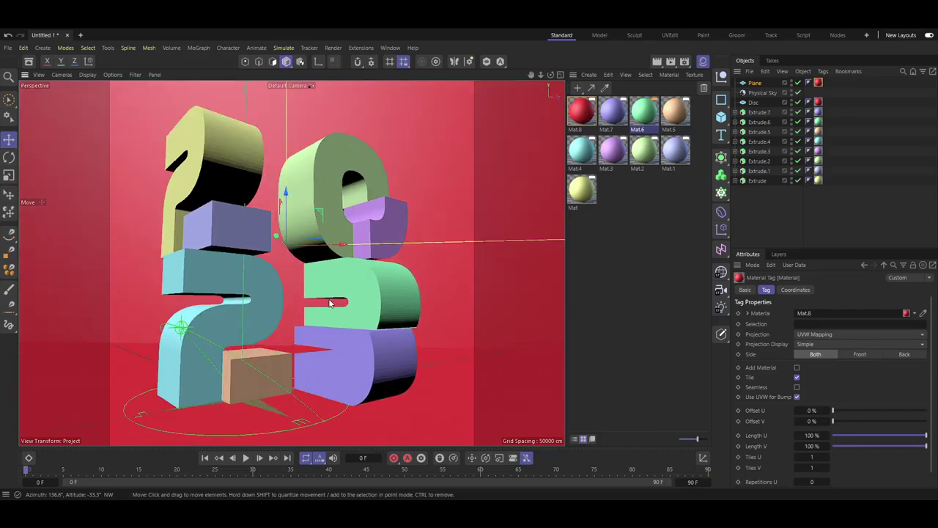
{"action": "scroll", "coordinate": [330, 302], "scroll_direction": "down", "scroll_amount": 3}
{"action": "mouse_move", "coordinate": [330, 303]}
{"action": "left_mouse_down", "text": "alt"}
{"action": "mouse_move", "coordinate": [330, 283]}
{"action": "mouse_move", "coordinate": [328, 331]}
{"action": "left_mouse_up", "text": "alt"}
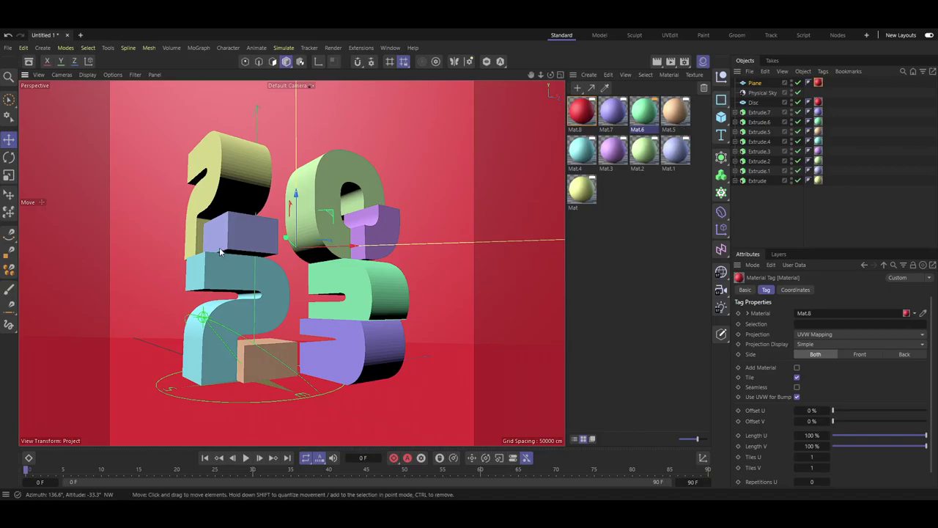
{"action": "left_click_drag", "start_coordinate": [220, 252], "coordinate": [257, 251], "text": "alt"}
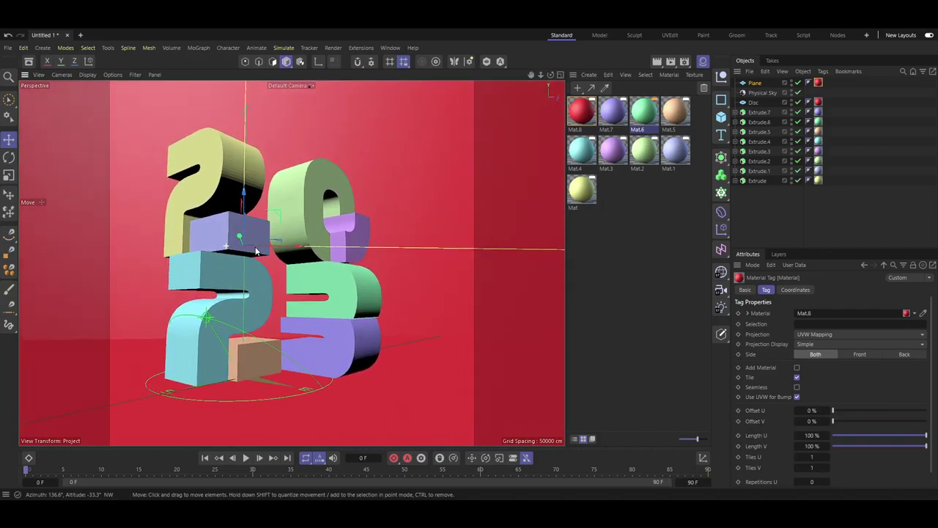
Add an omni light and raise it above the 2023 numerals
{"action": "left_click", "coordinate": [722, 307]}
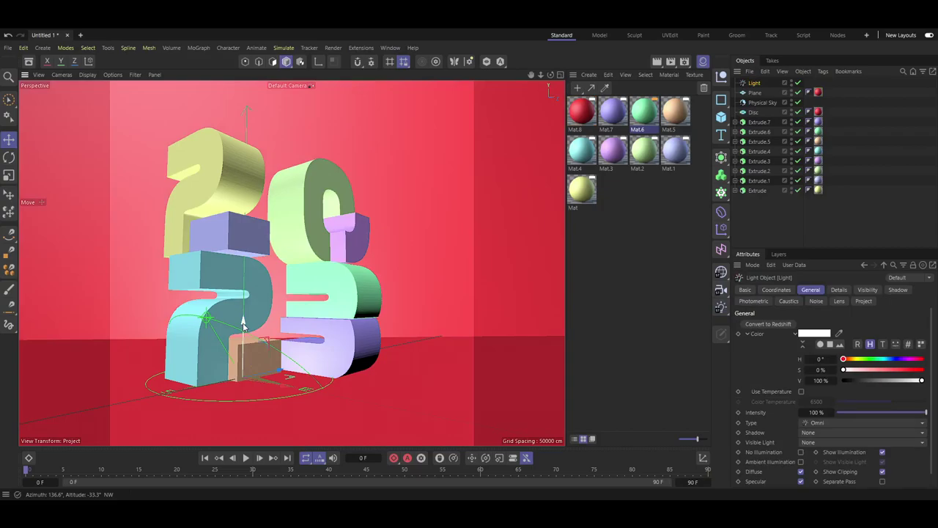
{"action": "mouse_move", "coordinate": [243, 321]}
{"action": "left_mouse_down"}
{"action": "mouse_move", "coordinate": [278, 172]}
{"action": "mouse_move", "coordinate": [279, 252]}
{"action": "mouse_move", "coordinate": [463, 285]}
{"action": "mouse_move", "coordinate": [400, 281]}
{"action": "left_mouse_up"}
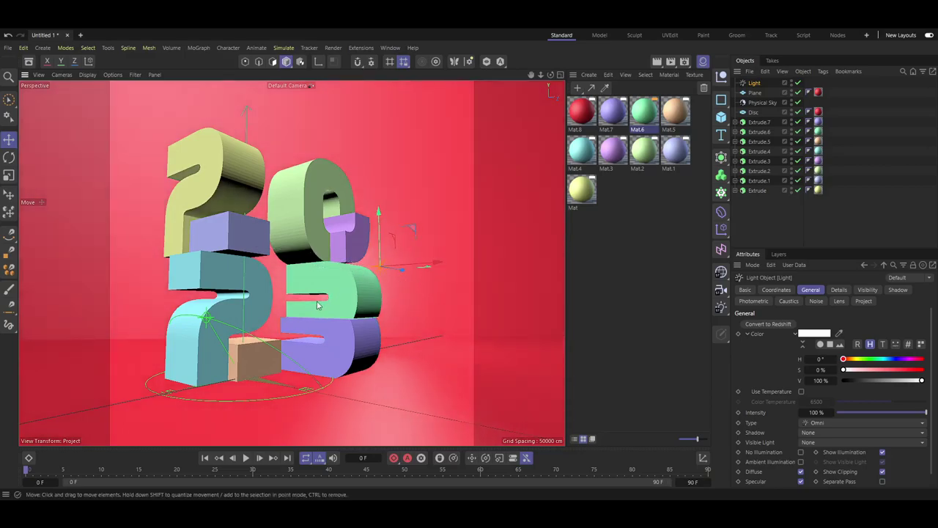
{"action": "scroll", "coordinate": [308, 313], "scroll_direction": "down", "scroll_amount": 5}
{"action": "left_click_drag", "start_coordinate": [309, 313], "coordinate": [432, 339], "text": "alt"}
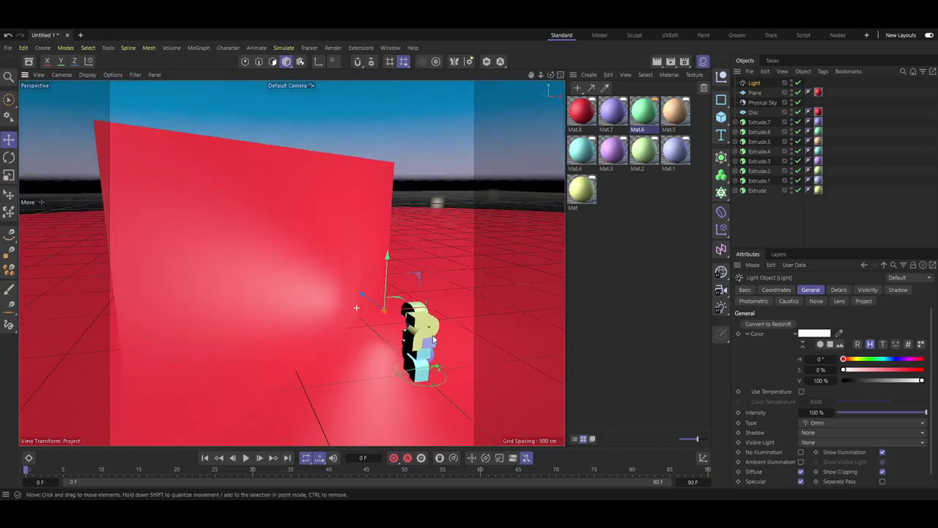
Raise the red backdrop Plane higher behind the numerals, then orbit to face it squarely
{"action": "left_click", "coordinate": [297, 280]}
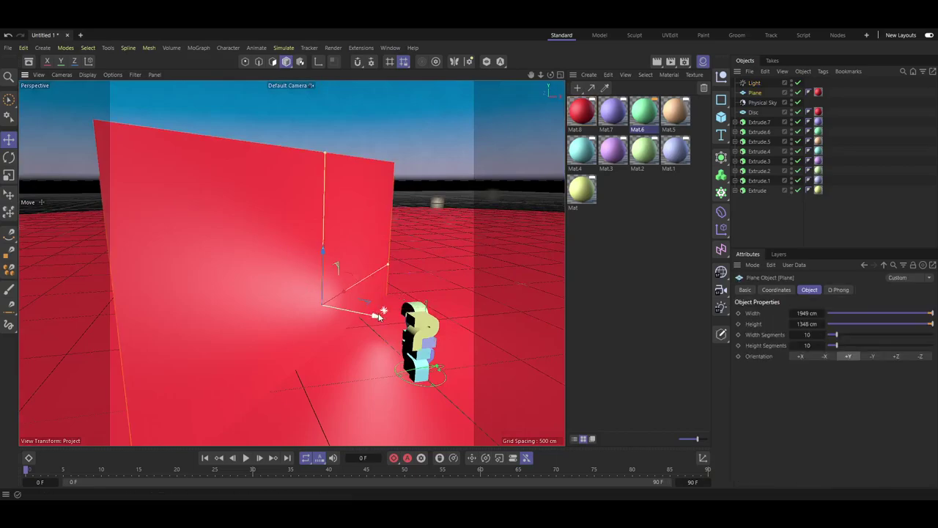
{"action": "left_click_drag", "start_coordinate": [377, 313], "coordinate": [280, 294]}
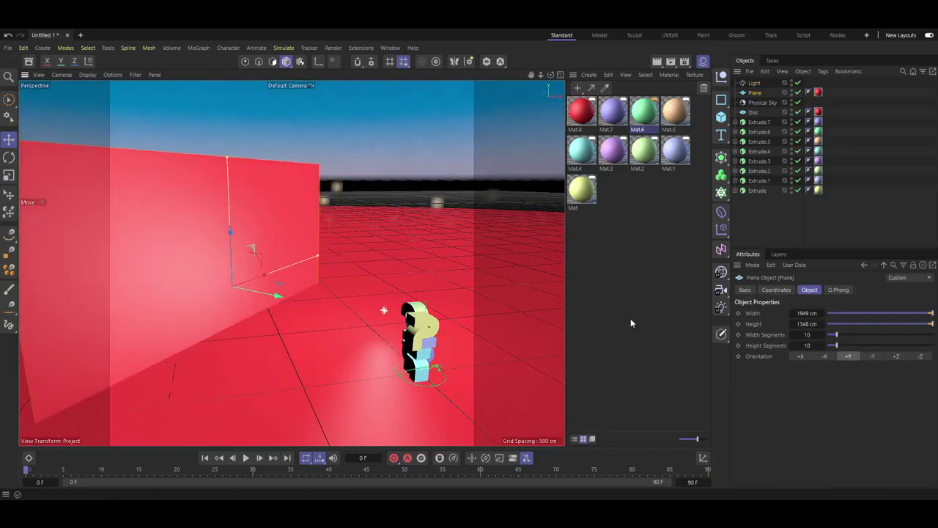
{"action": "mouse_move", "coordinate": [228, 237]}
{"action": "left_mouse_down"}
{"action": "mouse_move", "coordinate": [231, 143]}
{"action": "mouse_move", "coordinate": [231, 162]}
{"action": "left_mouse_up"}
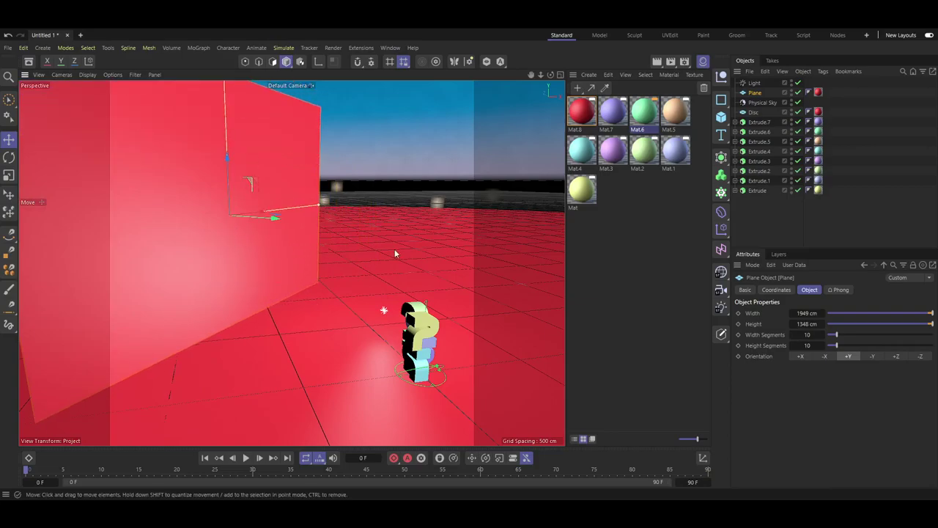
{"action": "left_click_drag", "start_coordinate": [394, 248], "coordinate": [317, 249], "text": "alt"}
{"action": "left_click_drag", "start_coordinate": [109, 229], "coordinate": [212, 269], "text": "alt"}
{"action": "left_click_drag", "start_coordinate": [286, 275], "coordinate": [291, 281], "text": "alt"}
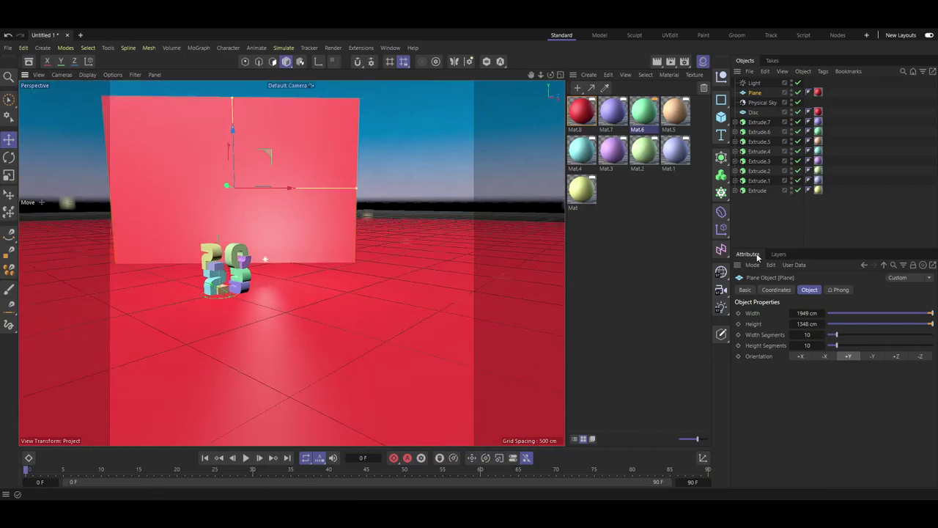
Give the light a pale yellow colour (hue 56°, 18% saturation) with Area shadows
{"action": "left_click", "coordinate": [755, 83]}
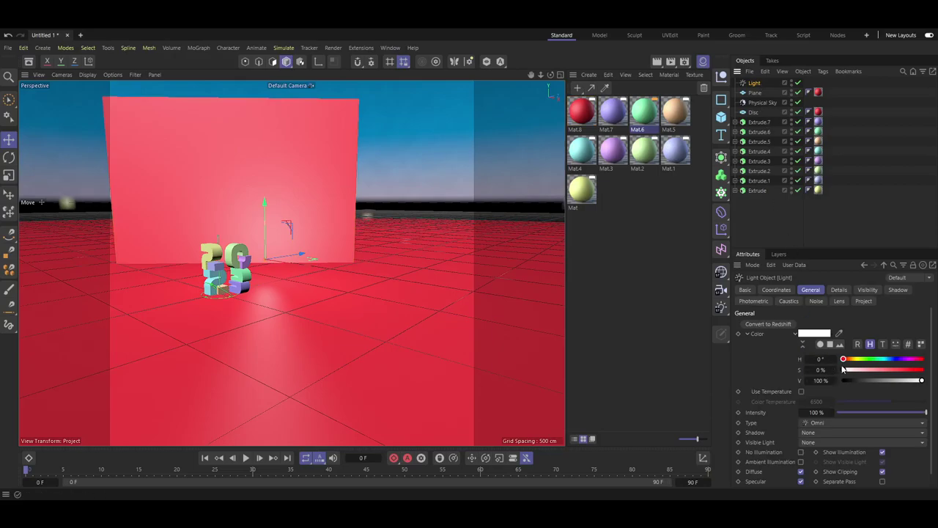
{"action": "mouse_move", "coordinate": [847, 371]}
{"action": "left_mouse_down"}
{"action": "mouse_move", "coordinate": [876, 373]}
{"action": "mouse_move", "coordinate": [857, 374]}
{"action": "left_mouse_up"}
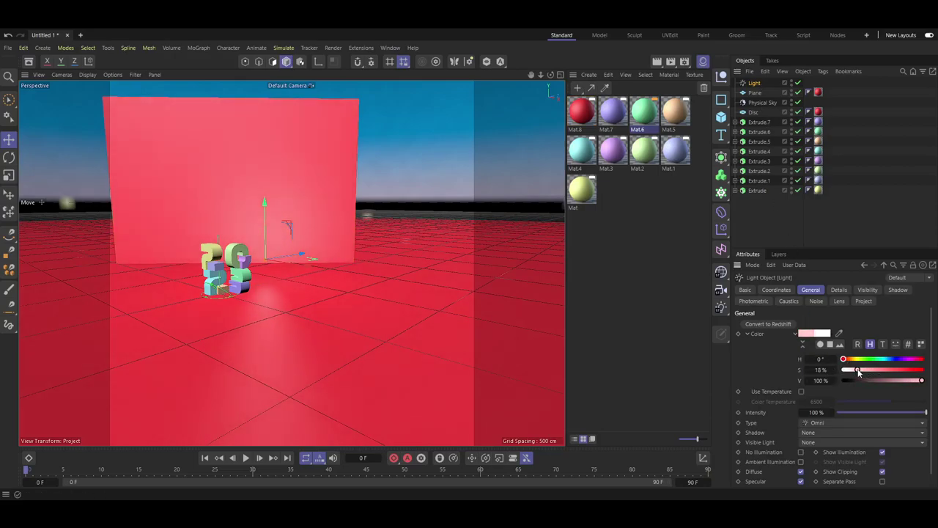
{"action": "left_click", "coordinate": [858, 360]}
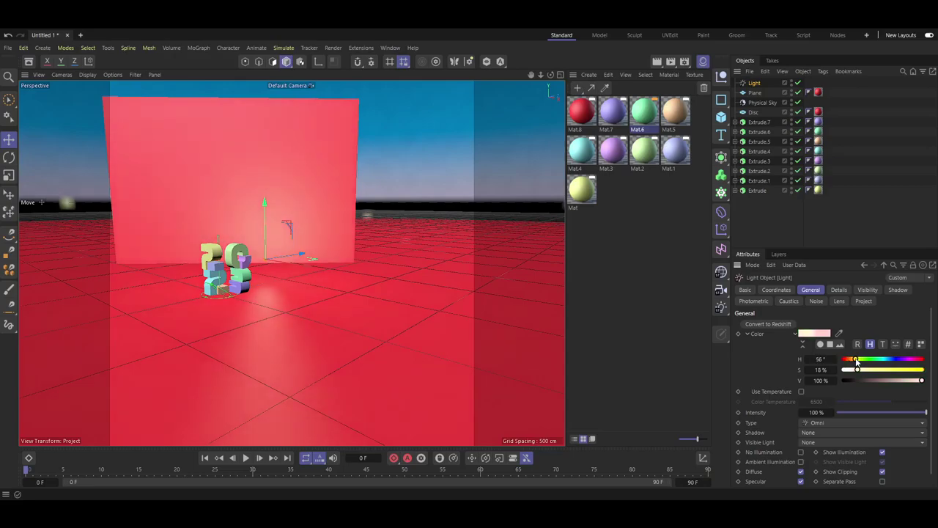
{"action": "scroll", "coordinate": [202, 252], "scroll_direction": "up", "scroll_amount": 2}
{"action": "scroll", "coordinate": [218, 332], "scroll_direction": "up", "scroll_amount": 2}
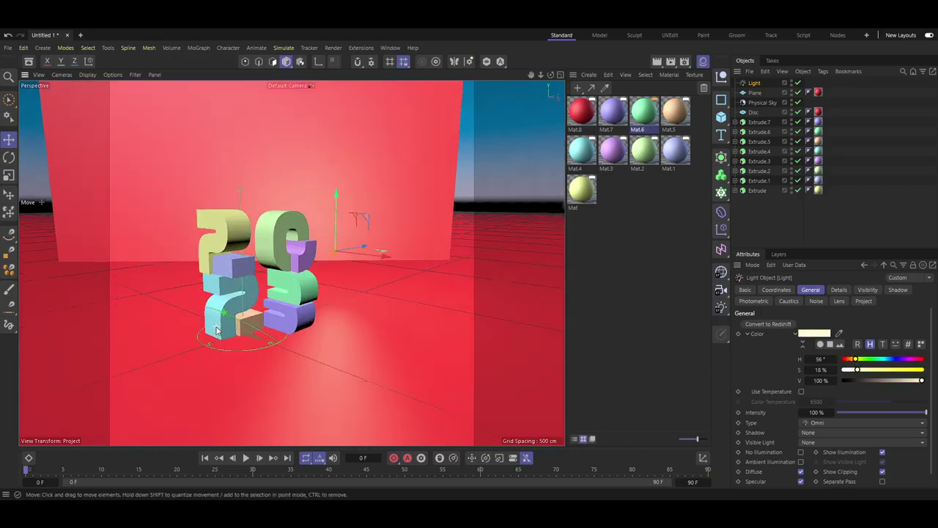
{"action": "scroll", "coordinate": [216, 332], "scroll_direction": "up", "scroll_amount": 2}
{"action": "scroll", "coordinate": [244, 341], "scroll_direction": "up", "scroll_amount": 2}
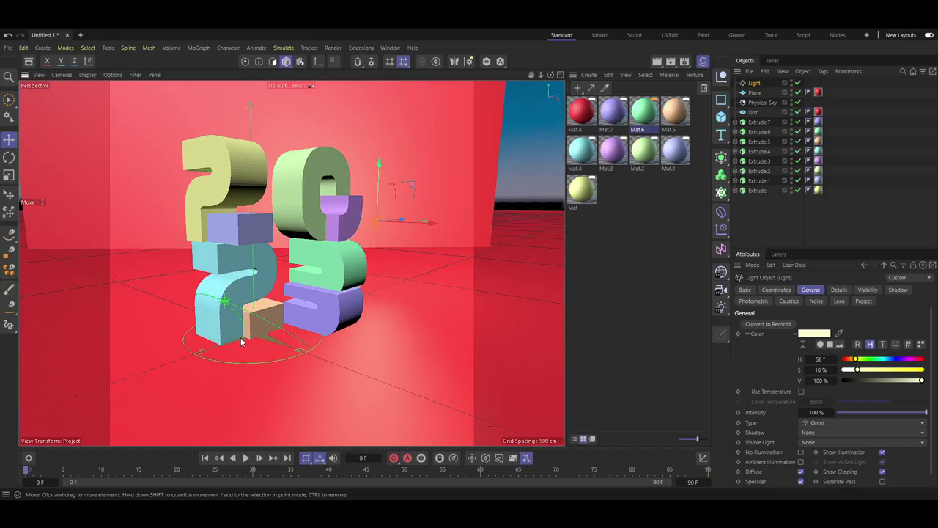
Orbit and zoom around the 2023 numerals to check the new light's shadows
{"action": "mouse_move", "coordinate": [359, 299]}
{"action": "left_mouse_down", "text": "alt"}
{"action": "mouse_move", "coordinate": [379, 287]}
{"action": "mouse_move", "coordinate": [322, 305]}
{"action": "left_mouse_up", "text": "alt"}
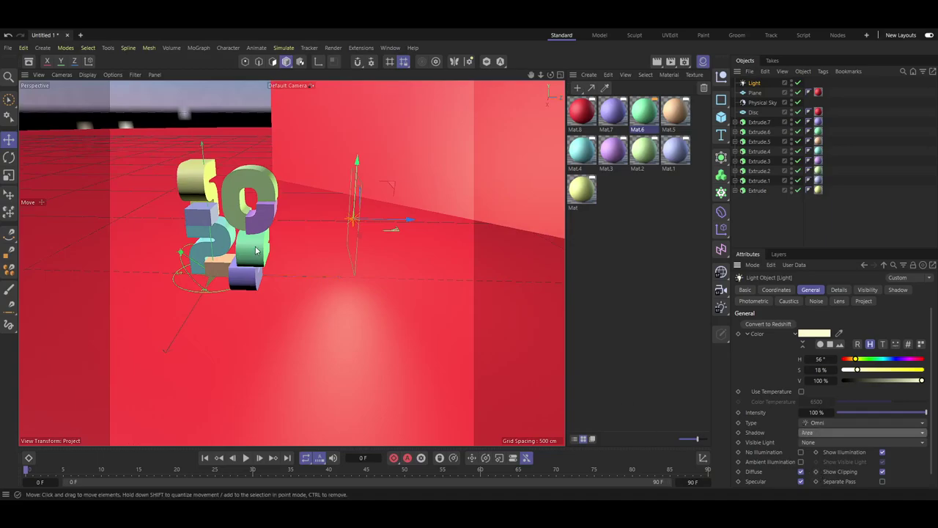
{"action": "mouse_move", "coordinate": [256, 250]}
{"action": "left_mouse_down", "text": "alt"}
{"action": "mouse_move", "coordinate": [368, 231]}
{"action": "mouse_move", "coordinate": [404, 211]}
{"action": "mouse_move", "coordinate": [316, 235]}
{"action": "mouse_move", "coordinate": [336, 287]}
{"action": "mouse_move", "coordinate": [365, 245]}
{"action": "mouse_move", "coordinate": [302, 247]}
{"action": "left_mouse_up", "text": "alt"}
{"action": "scroll", "coordinate": [320, 245], "scroll_direction": "down", "scroll_amount": 5}
{"action": "scroll", "coordinate": [308, 246], "scroll_direction": "up", "scroll_amount": 3}
{"action": "scroll", "coordinate": [271, 252], "scroll_direction": "up", "scroll_amount": 5}
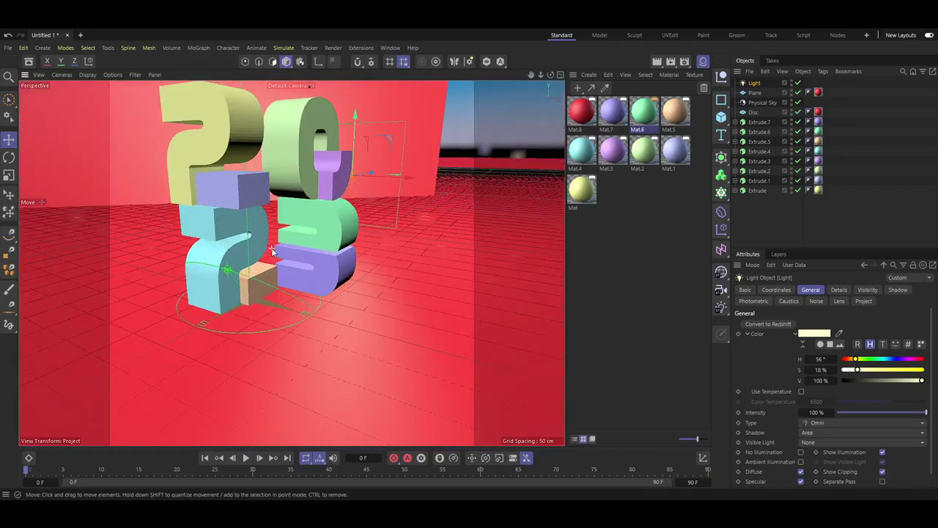
{"action": "scroll", "coordinate": [271, 251], "scroll_direction": "down", "scroll_amount": 3}
{"action": "mouse_move", "coordinate": [271, 249]}
{"action": "left_mouse_down", "text": "alt"}
{"action": "mouse_move", "coordinate": [265, 220]}
{"action": "mouse_move", "coordinate": [293, 220]}
{"action": "left_mouse_up", "text": "alt"}
{"action": "scroll", "coordinate": [264, 215], "scroll_direction": "up", "scroll_amount": 3}
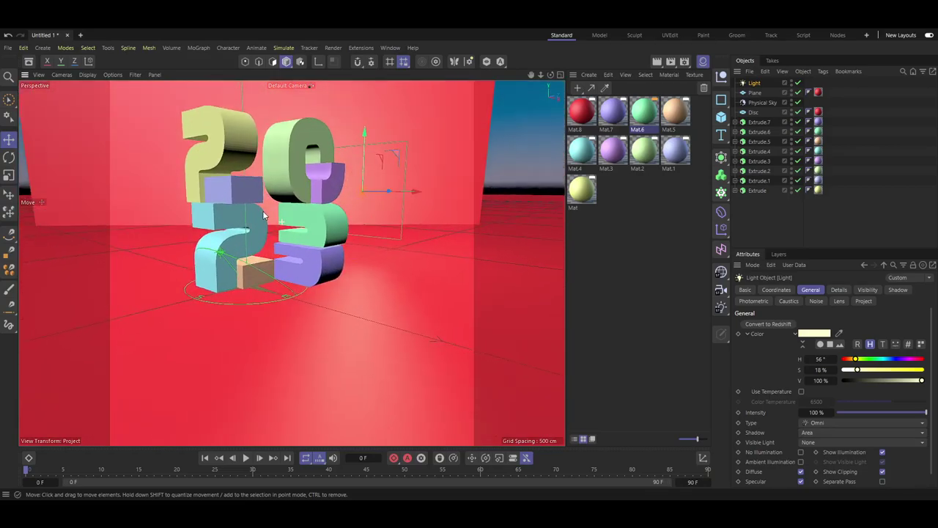
{"action": "scroll", "coordinate": [389, 240], "scroll_direction": "down", "scroll_amount": 3}
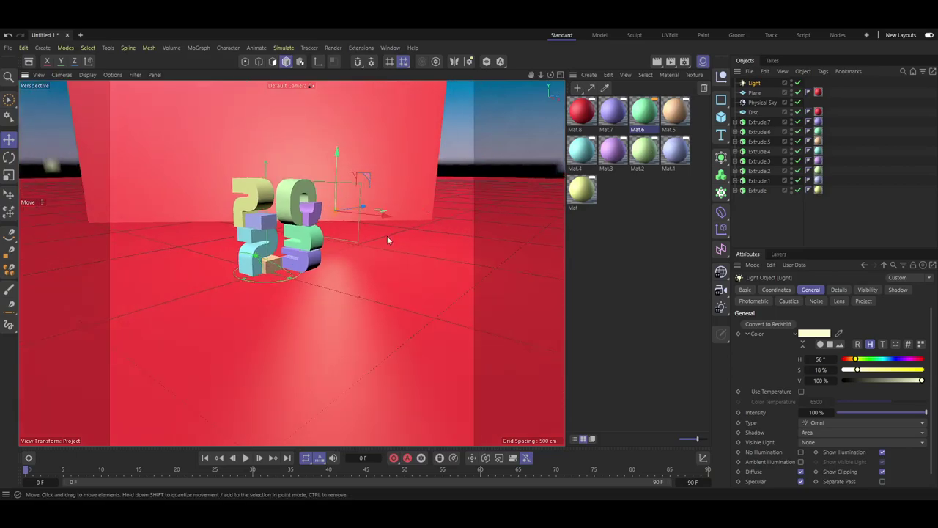
Duplicate the light and move the copy, Light.1, to the left of the numerals
{"action": "key", "text": "ctrl+c"}
{"action": "key", "text": "ctrl+v"}
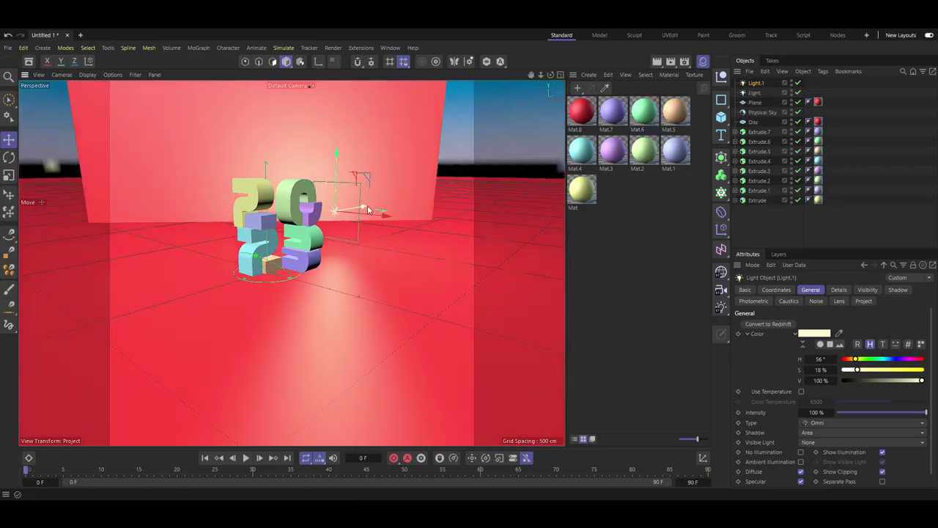
{"action": "left_click_drag", "start_coordinate": [360, 208], "coordinate": [173, 298]}
{"action": "scroll", "coordinate": [220, 242], "scroll_direction": "up", "scroll_amount": 3}
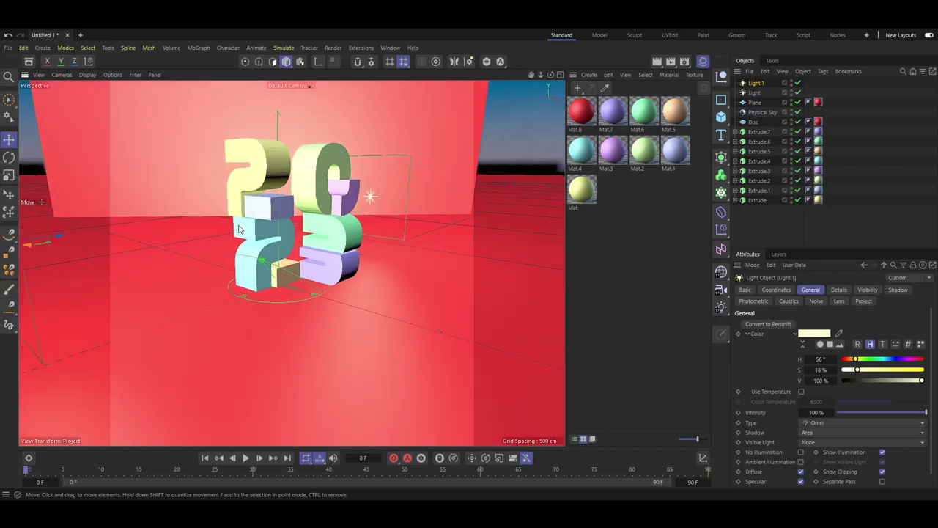
{"action": "scroll", "coordinate": [275, 181], "scroll_direction": "up", "scroll_amount": 3}
{"action": "scroll", "coordinate": [275, 181], "scroll_direction": "down", "scroll_amount": 3}
{"action": "scroll", "coordinate": [277, 247], "scroll_direction": "down", "scroll_amount": 2}
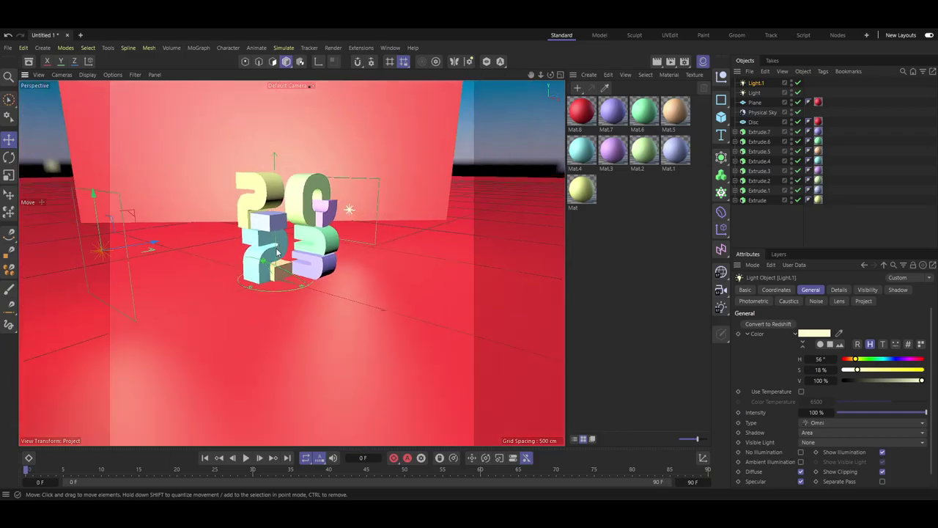
Set Light.1's intensity to 50%
{"action": "double_click", "coordinate": [816, 413]}
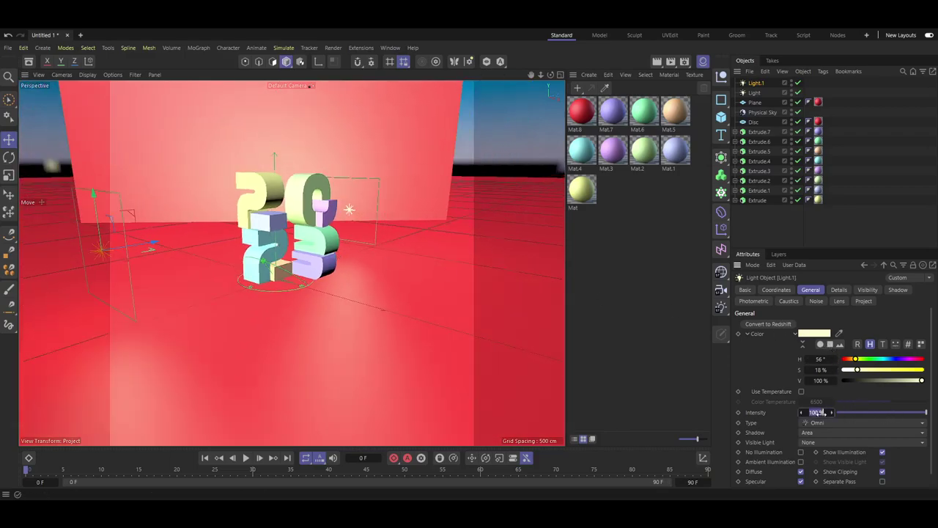
{"action": "type", "text": "50"}
{"action": "key", "text": "Return"}
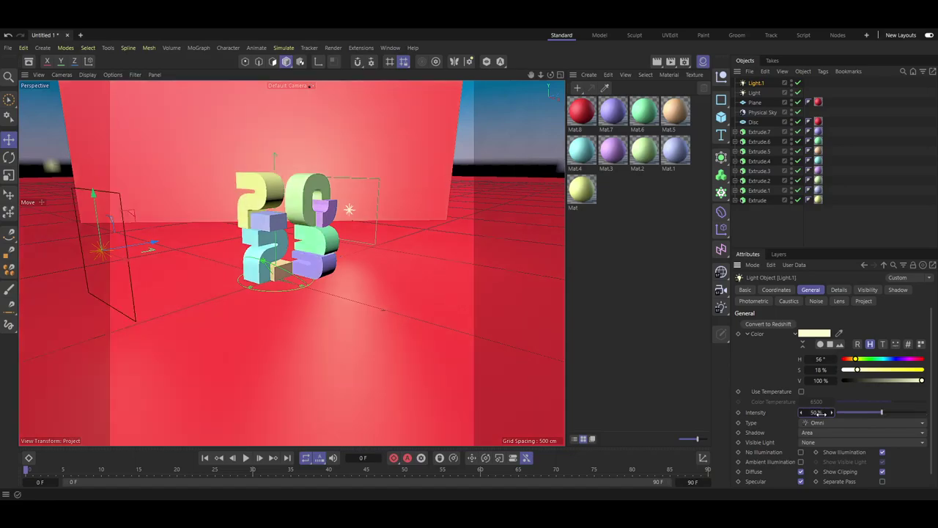
Orbit and zoom the view closer to the 2023 numerals to inspect the added light
{"action": "scroll", "coordinate": [259, 213], "scroll_direction": "up", "scroll_amount": 5}
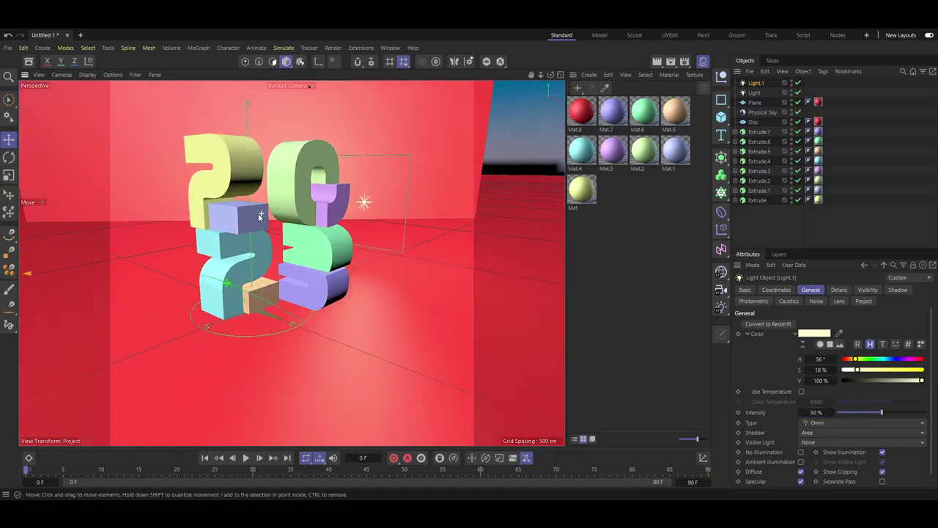
{"action": "left_click_drag", "start_coordinate": [259, 213], "coordinate": [266, 195], "text": "alt"}
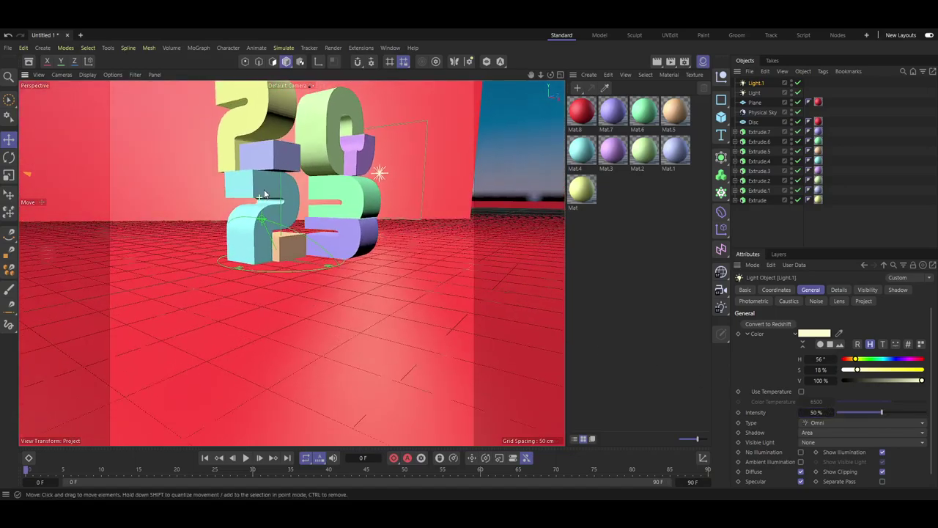
{"action": "scroll", "coordinate": [270, 189], "scroll_direction": "down", "scroll_amount": 3}
{"action": "scroll", "coordinate": [275, 179], "scroll_direction": "up", "scroll_amount": 5}
{"action": "scroll", "coordinate": [282, 165], "scroll_direction": "down", "scroll_amount": 4}
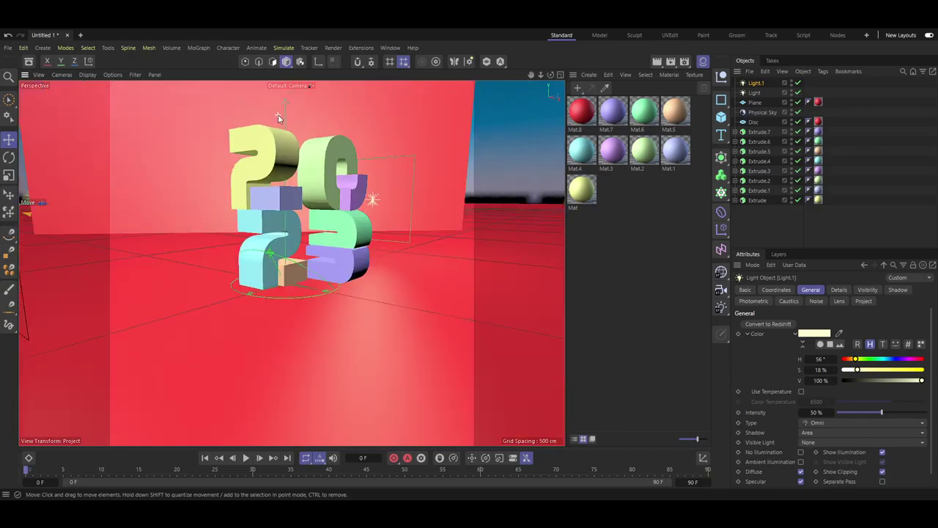
{"action": "scroll", "coordinate": [286, 158], "scroll_direction": "up", "scroll_amount": 1}
{"action": "left_click_drag", "start_coordinate": [285, 158], "coordinate": [277, 140], "text": "alt"}
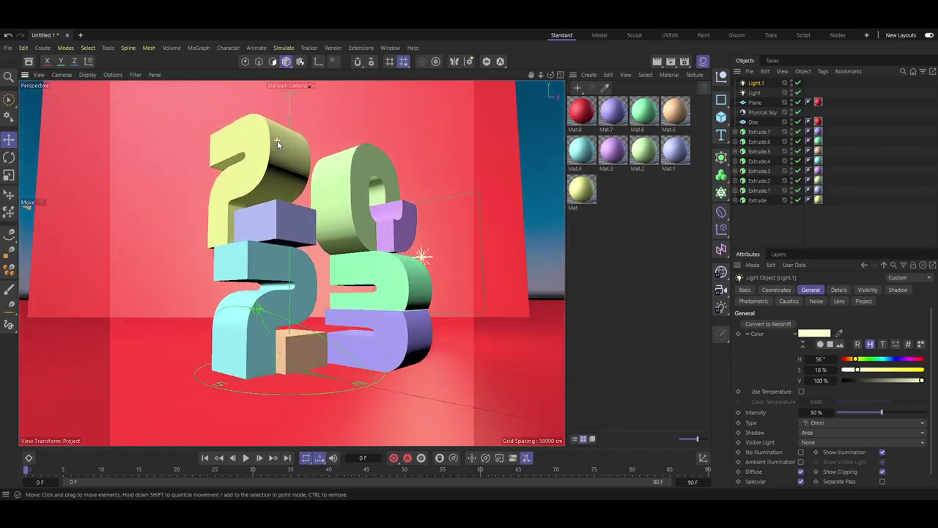
{"action": "scroll", "coordinate": [317, 146], "scroll_direction": "up", "scroll_amount": 5}
{"action": "scroll", "coordinate": [295, 148], "scroll_direction": "down", "scroll_amount": 2}
{"action": "scroll", "coordinate": [295, 148], "scroll_direction": "down", "scroll_amount": 2}
{"action": "scroll", "coordinate": [296, 160], "scroll_direction": "down", "scroll_amount": 2}
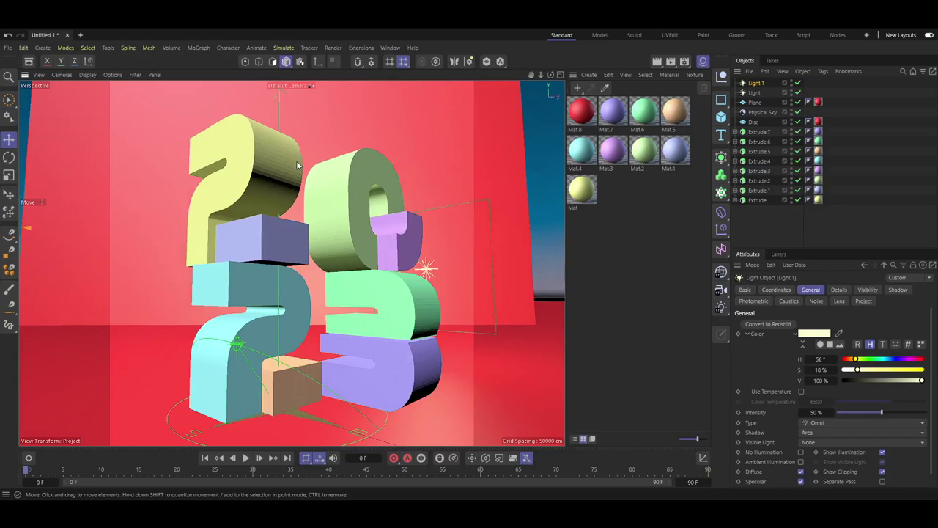
{"action": "scroll", "coordinate": [303, 190], "scroll_direction": "up", "scroll_amount": 10}
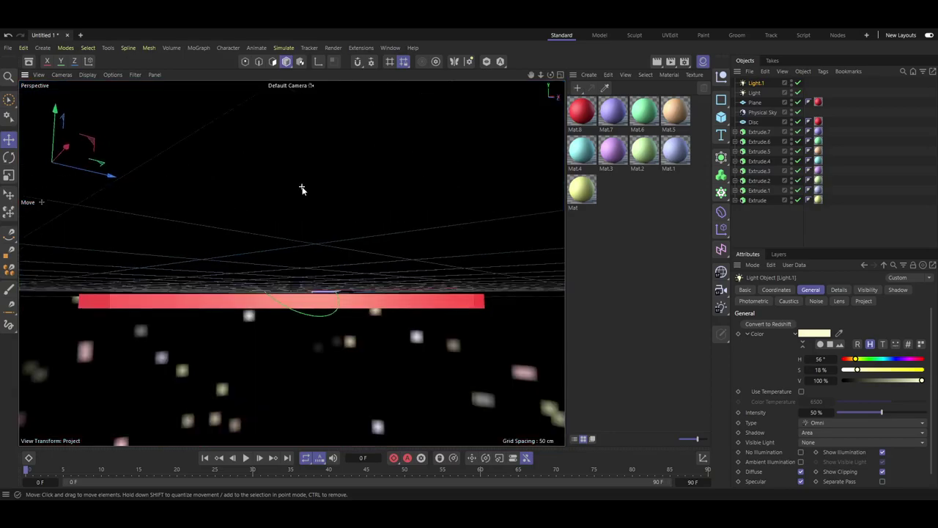
{"action": "scroll", "coordinate": [303, 189], "scroll_direction": "up", "scroll_amount": 2}
{"action": "scroll", "coordinate": [303, 189], "scroll_direction": "down", "scroll_amount": 3}
{"action": "scroll", "coordinate": [303, 191], "scroll_direction": "down", "scroll_amount": 3}
{"action": "scroll", "coordinate": [304, 201], "scroll_direction": "down", "scroll_amount": 3}
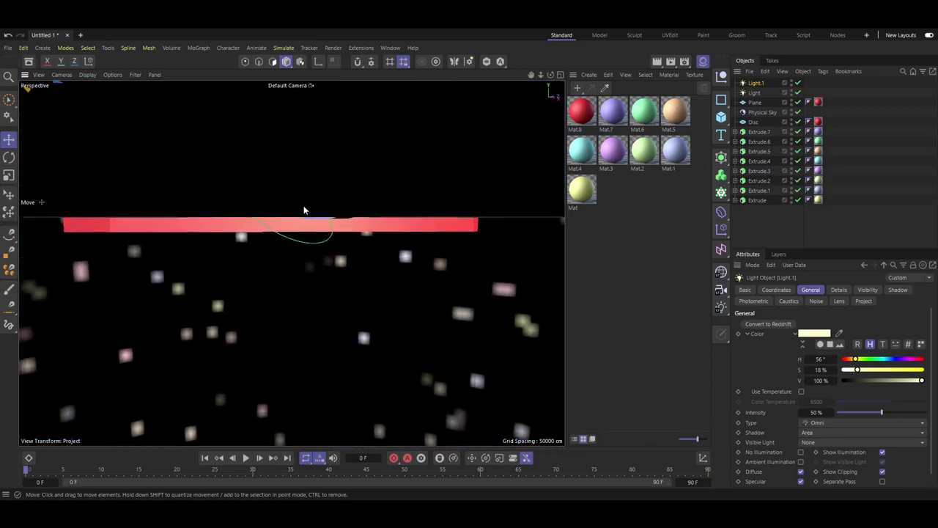
{"action": "scroll", "coordinate": [300, 209], "scroll_direction": "up", "scroll_amount": 2}
{"action": "scroll", "coordinate": [296, 190], "scroll_direction": "up", "scroll_amount": 5}
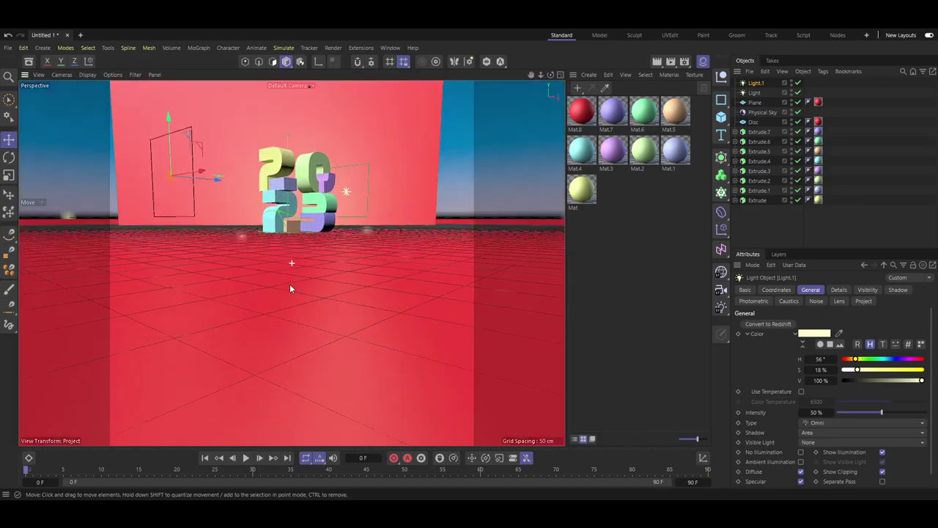
{"action": "scroll", "coordinate": [285, 178], "scroll_direction": "up", "scroll_amount": 1}
{"action": "scroll", "coordinate": [303, 184], "scroll_direction": "up", "scroll_amount": 4}
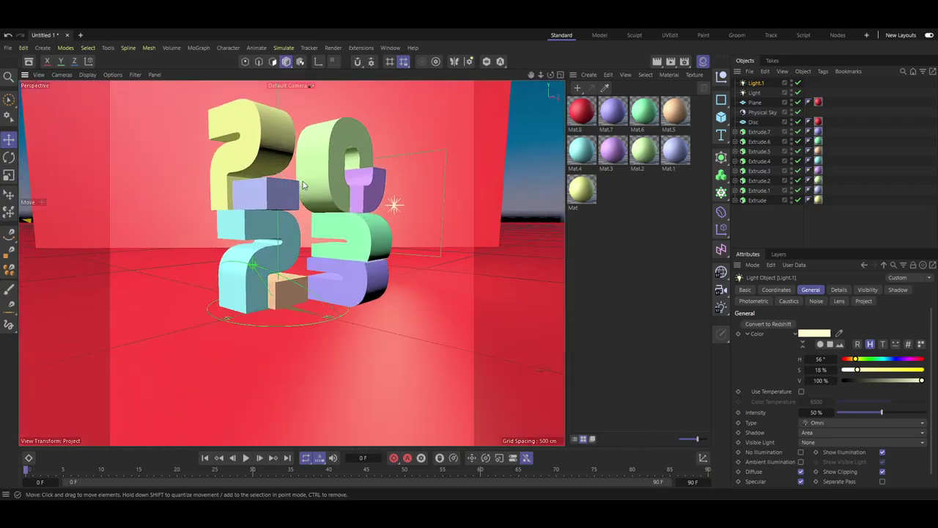
{"action": "left_click_drag", "start_coordinate": [306, 185], "coordinate": [305, 168], "text": "alt"}
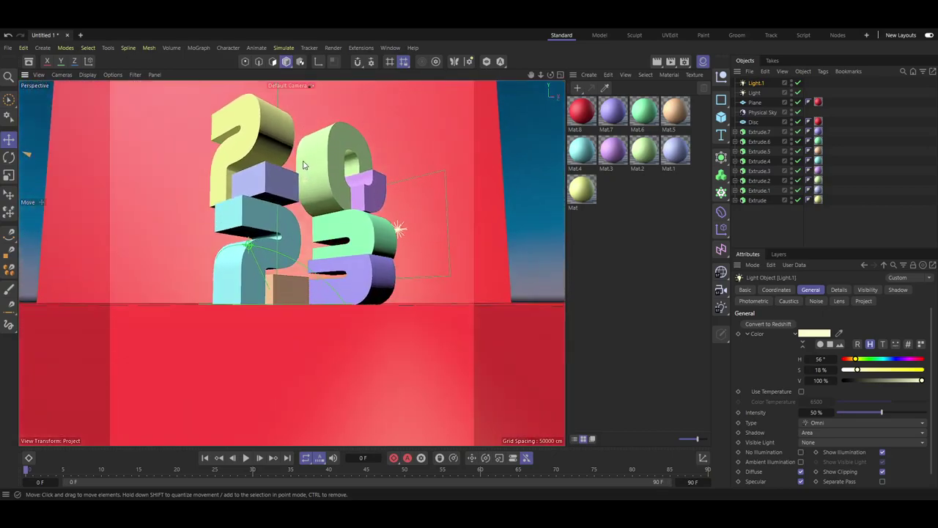
{"action": "left_click_drag", "start_coordinate": [307, 180], "coordinate": [309, 206], "text": "alt"}
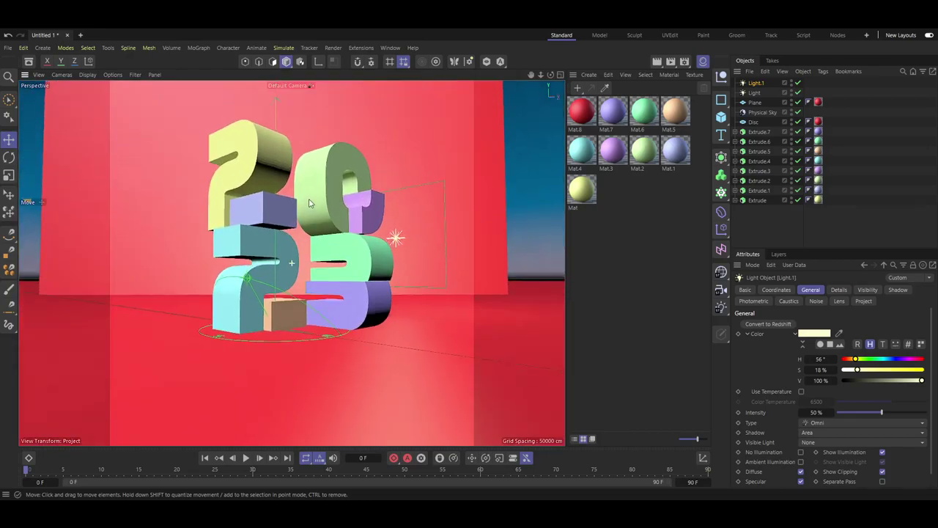
{"action": "scroll", "coordinate": [309, 204], "scroll_direction": "up", "scroll_amount": 1}
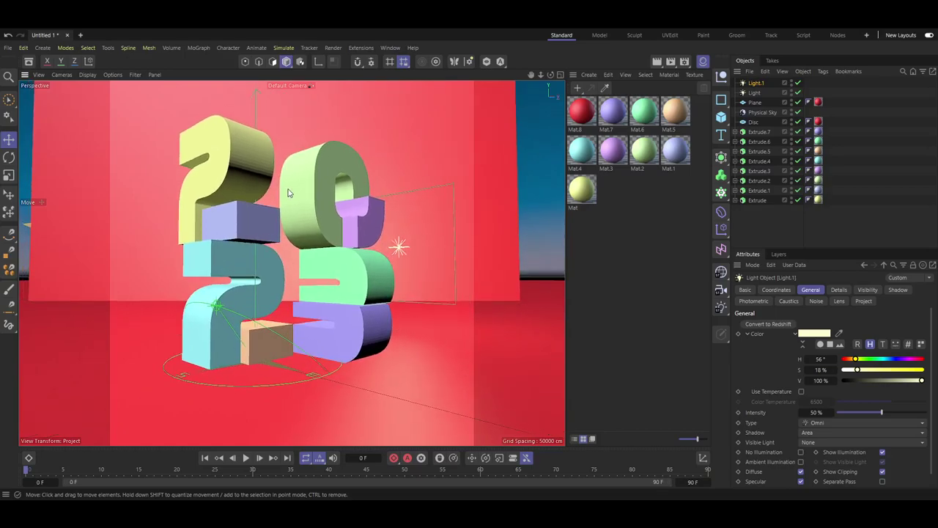
{"action": "mouse_move", "coordinate": [541, 74]}
{"action": "left_mouse_down"}
{"action": "mouse_move", "coordinate": [532, 77]}
{"action": "mouse_move", "coordinate": [550, 75]}
{"action": "left_mouse_up"}
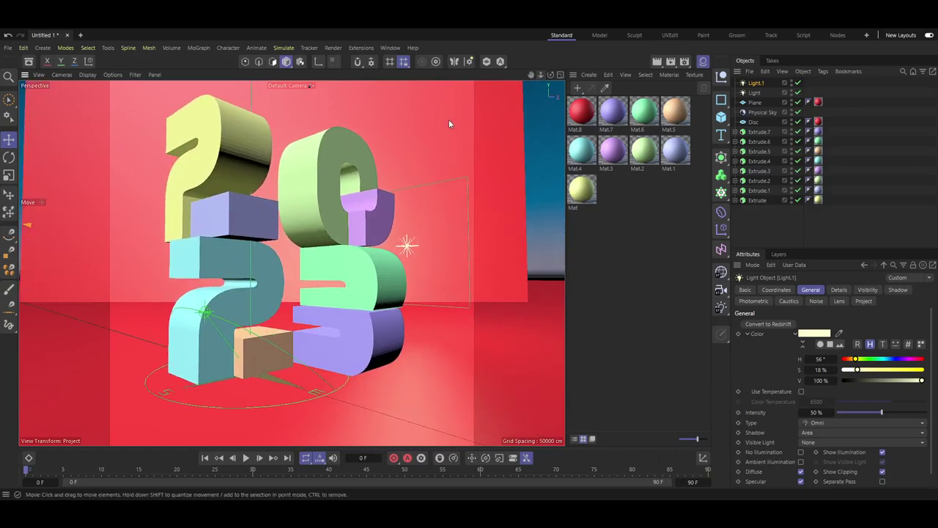
{"action": "left_click_drag", "start_coordinate": [403, 122], "coordinate": [404, 125], "text": "alt"}
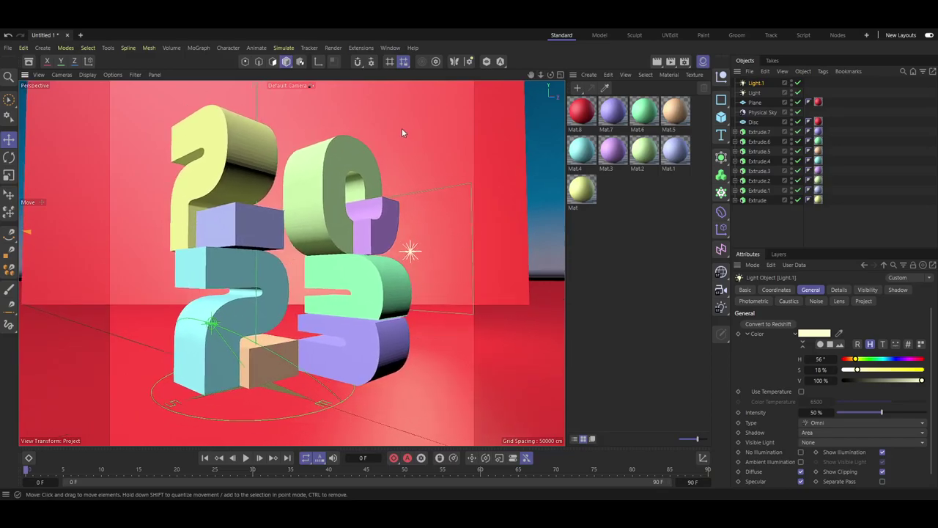
{"action": "left_click", "coordinate": [557, 248]}
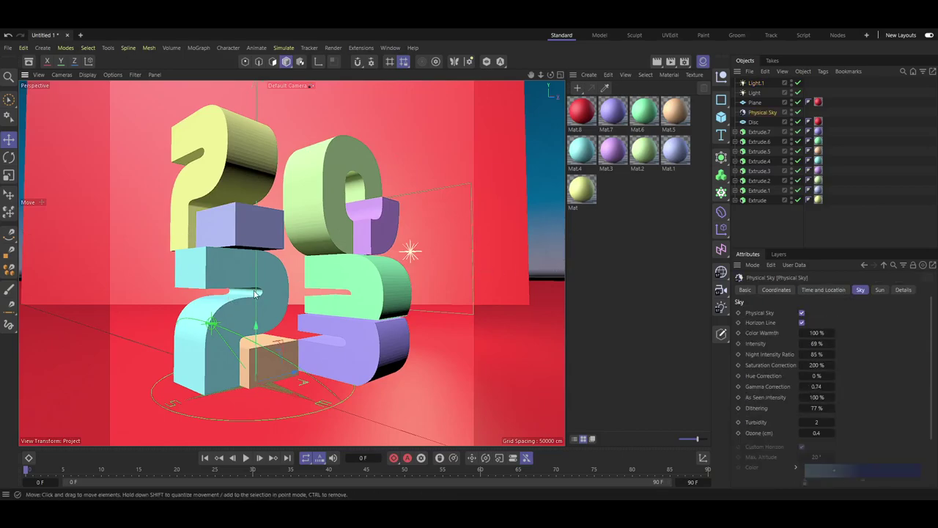
{"action": "left_click", "coordinate": [769, 222]}
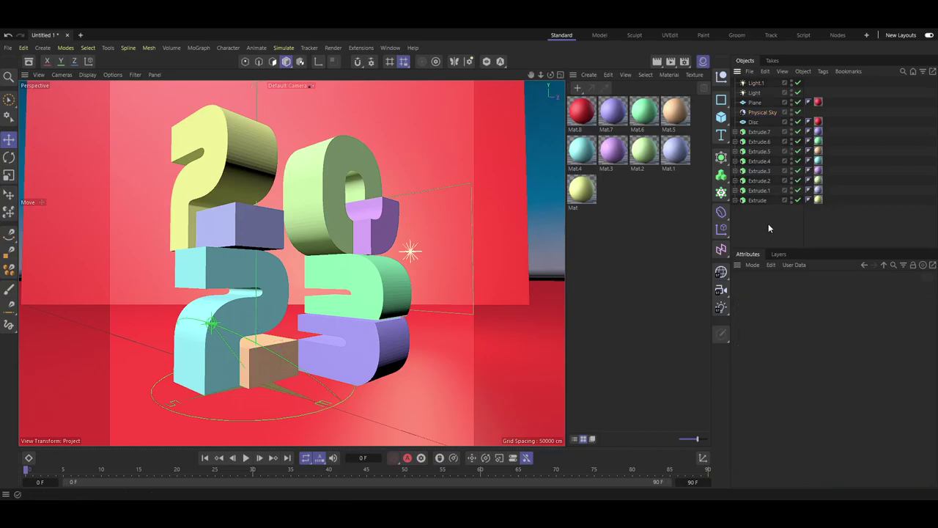
{"action": "left_click", "coordinate": [755, 84]}
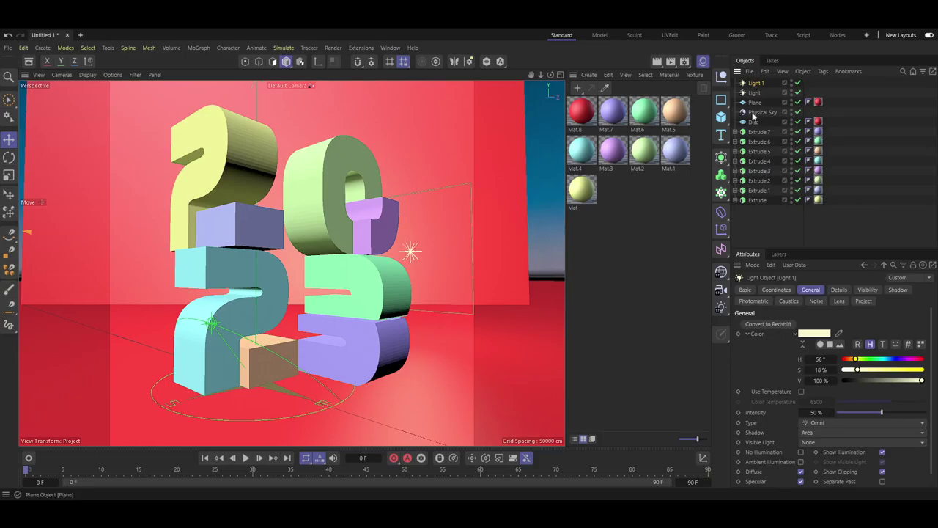
{"action": "left_click", "coordinate": [756, 200], "text": "shift"}
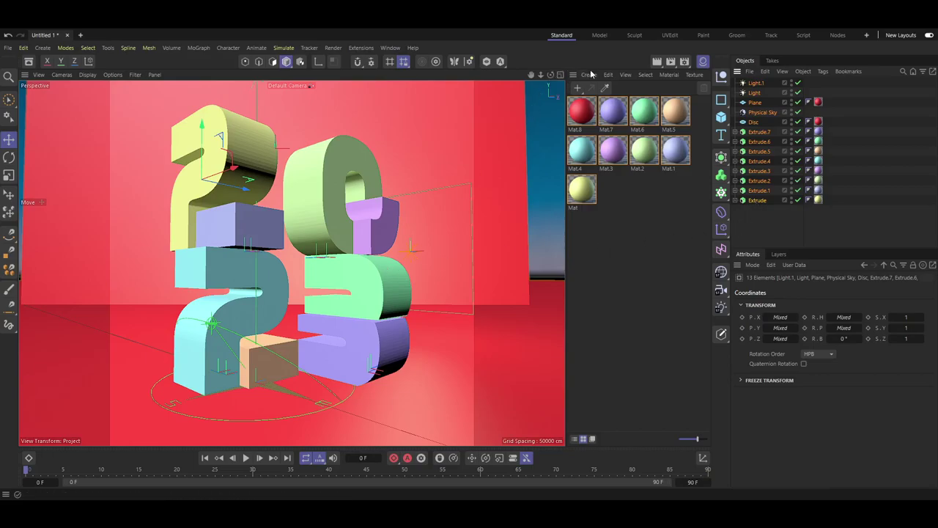
{"action": "left_click", "coordinate": [660, 63]}
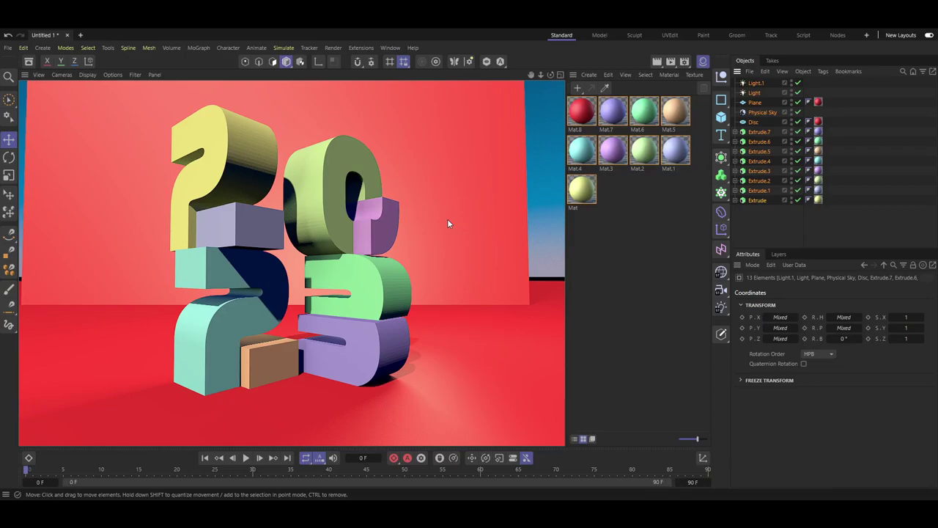
{"action": "left_click", "coordinate": [756, 82]}
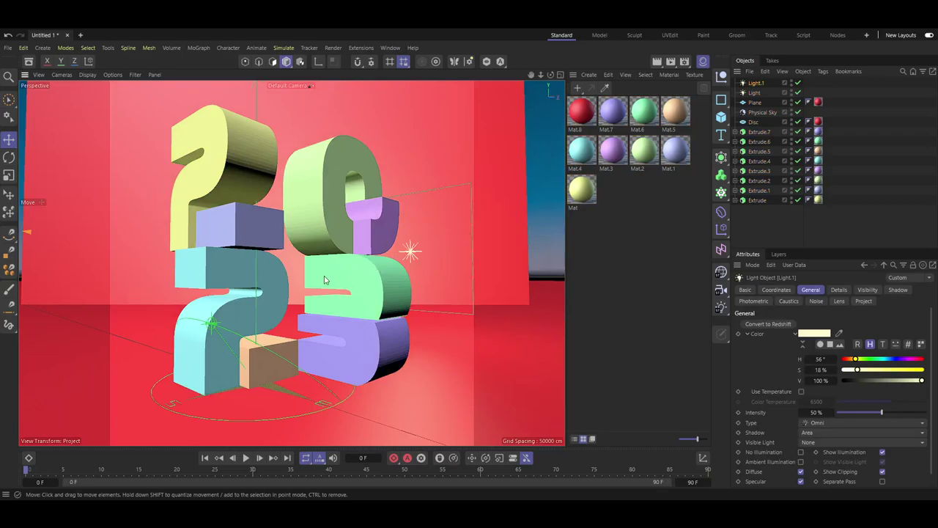
Duplicate the second light into Light.2 and move it right of the numerals
{"action": "key", "text": "ctrl+c"}
{"action": "key", "text": "ctrl+v"}
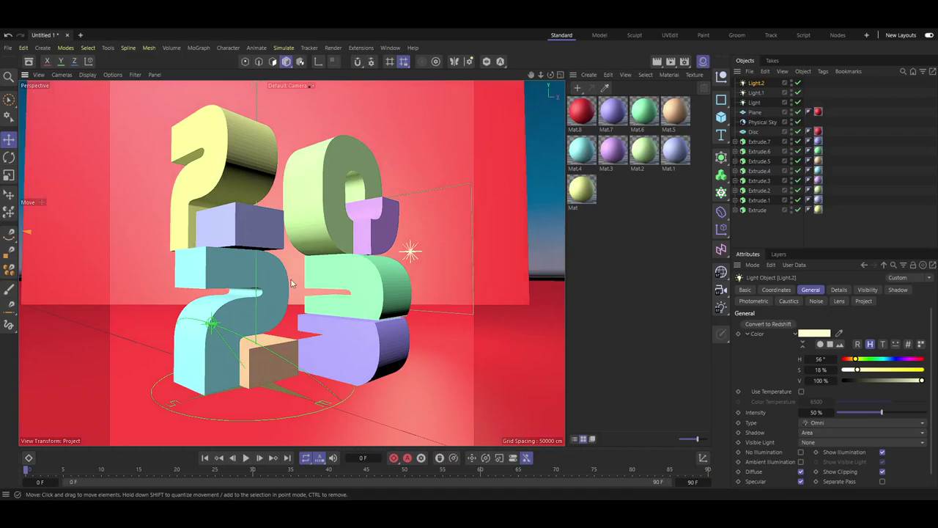
{"action": "scroll", "coordinate": [293, 286], "scroll_direction": "down", "scroll_amount": 3}
{"action": "scroll", "coordinate": [300, 293], "scroll_direction": "down", "scroll_amount": 2}
{"action": "scroll", "coordinate": [293, 293], "scroll_direction": "down", "scroll_amount": 2}
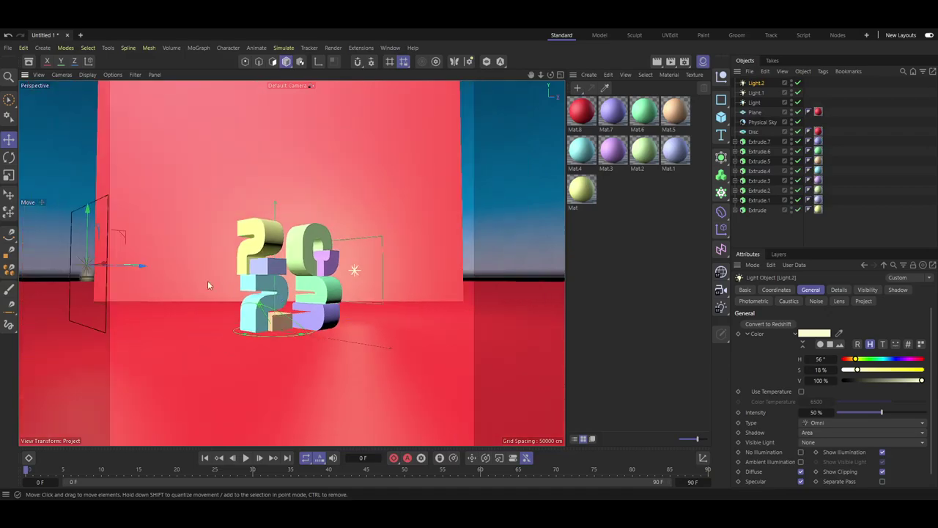
{"action": "mouse_move", "coordinate": [88, 266]}
{"action": "left_mouse_down"}
{"action": "mouse_move", "coordinate": [210, 280]}
{"action": "mouse_move", "coordinate": [249, 261]}
{"action": "mouse_move", "coordinate": [388, 261]}
{"action": "left_mouse_up"}
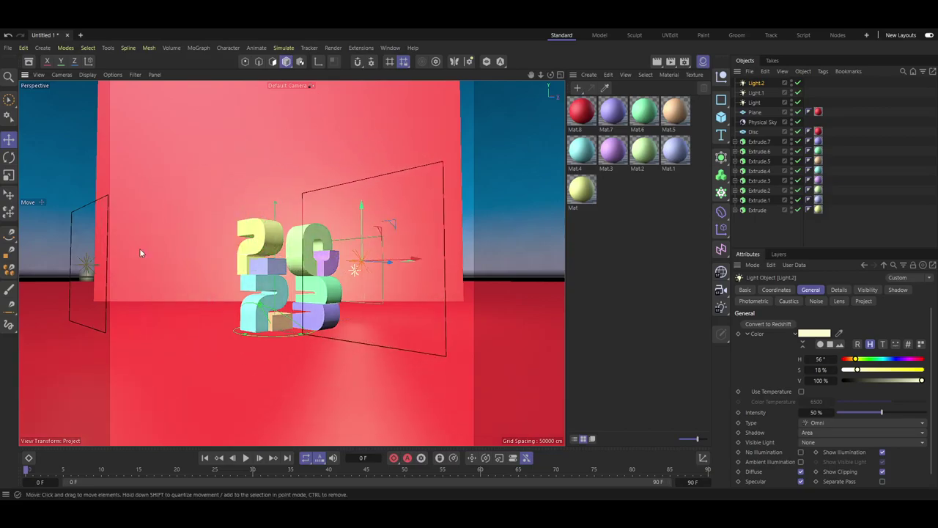
Rotate Light.2 about its heading to face the numerals and nudge it sideways
{"action": "left_click", "coordinate": [9, 156]}
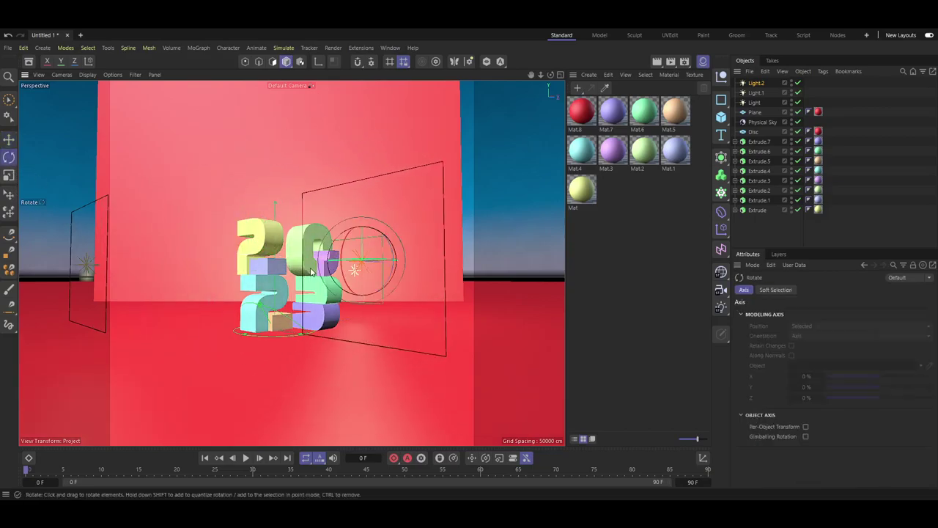
{"action": "mouse_move", "coordinate": [347, 259]}
{"action": "left_mouse_down"}
{"action": "mouse_move", "coordinate": [484, 254]}
{"action": "mouse_move", "coordinate": [464, 256]}
{"action": "left_mouse_up"}
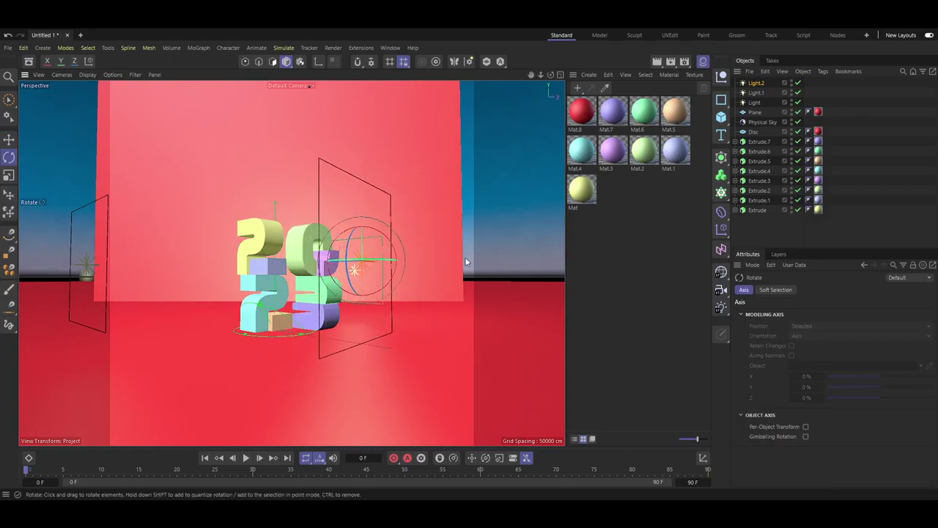
{"action": "left_click", "coordinate": [8, 139]}
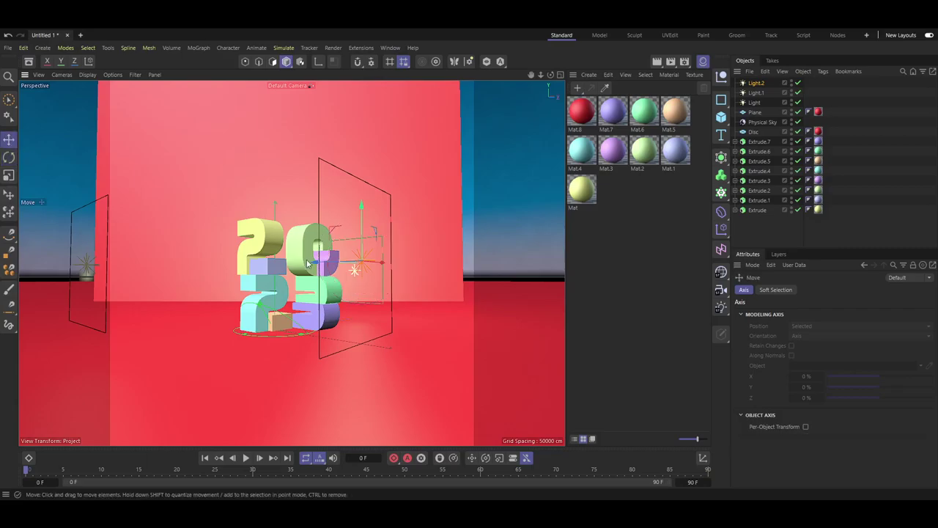
{"action": "left_click_drag", "start_coordinate": [320, 266], "coordinate": [389, 274]}
Zoom and orbit to view the 2023 numerals from a higher angle
{"action": "scroll", "coordinate": [347, 266], "scroll_direction": "up", "scroll_amount": 2}
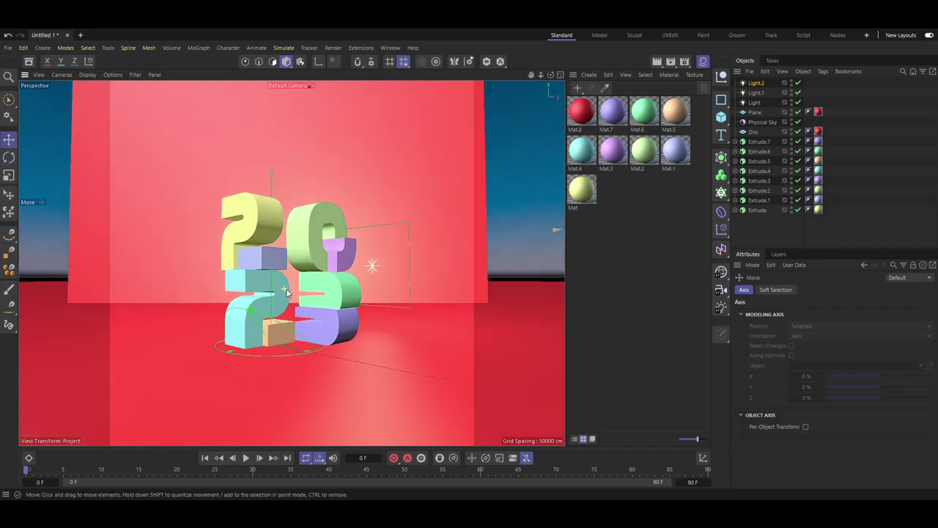
{"action": "scroll", "coordinate": [347, 266], "scroll_direction": "up", "scroll_amount": 2}
{"action": "scroll", "coordinate": [347, 266], "scroll_direction": "up", "scroll_amount": 2}
{"action": "scroll", "coordinate": [357, 279], "scroll_direction": "down", "scroll_amount": 1}
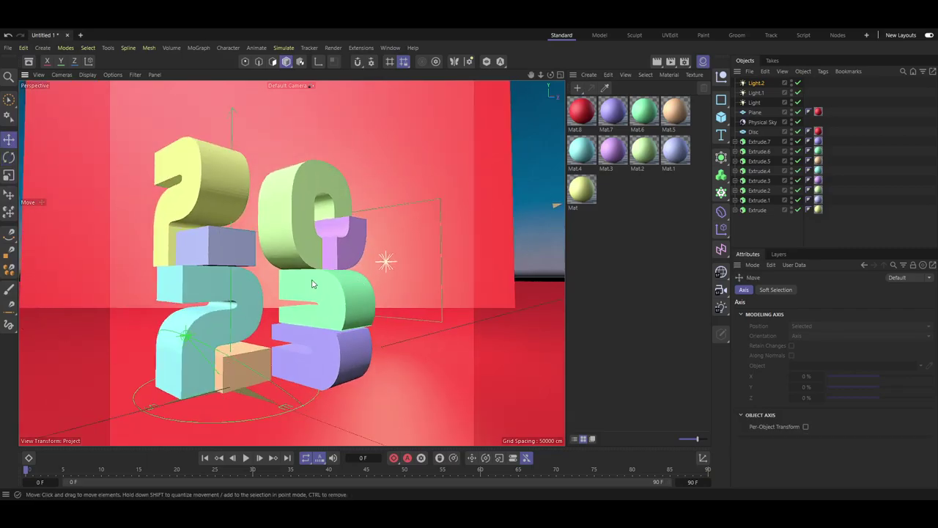
{"action": "left_click_drag", "start_coordinate": [299, 280], "coordinate": [299, 261], "text": "alt"}
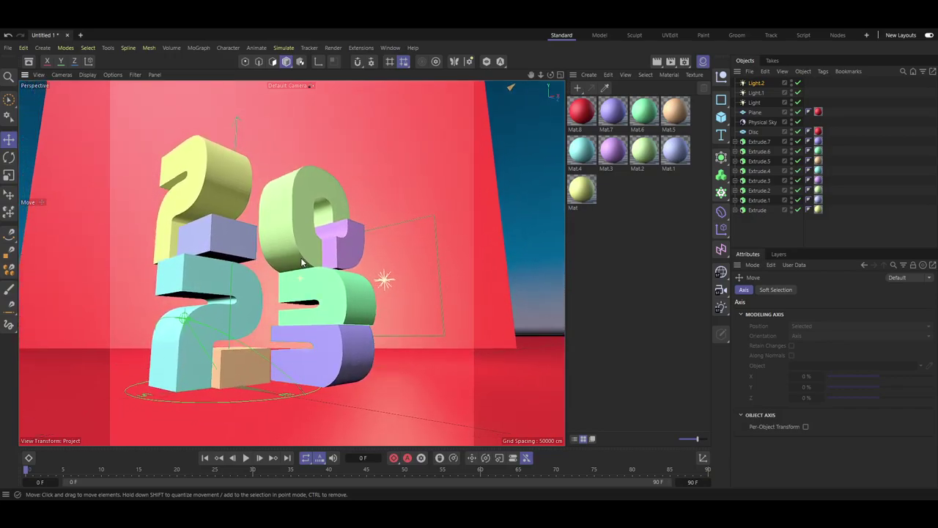
{"action": "left_click_drag", "start_coordinate": [302, 258], "coordinate": [303, 260], "text": "alt"}
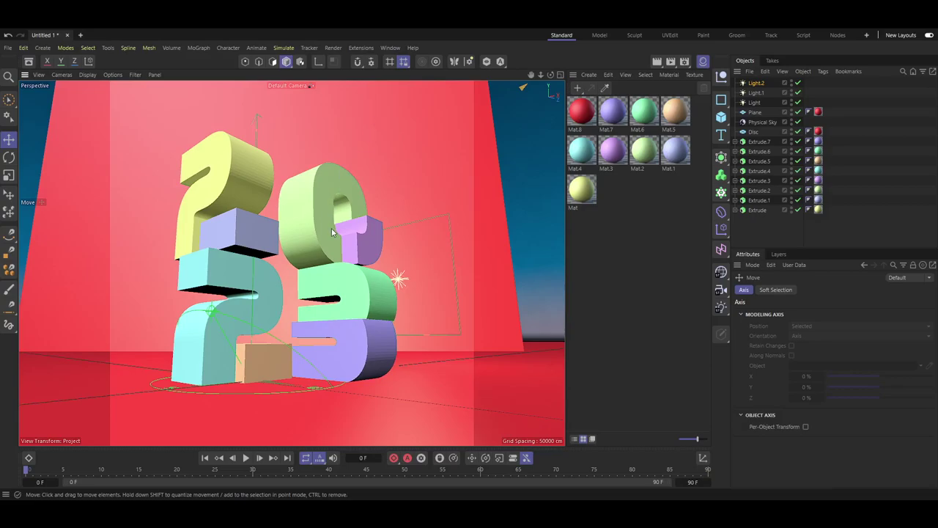
Preview the render, then drag the backdrop Plane's width from 1949 cm to 4967 cm
{"action": "left_click", "coordinate": [657, 62]}
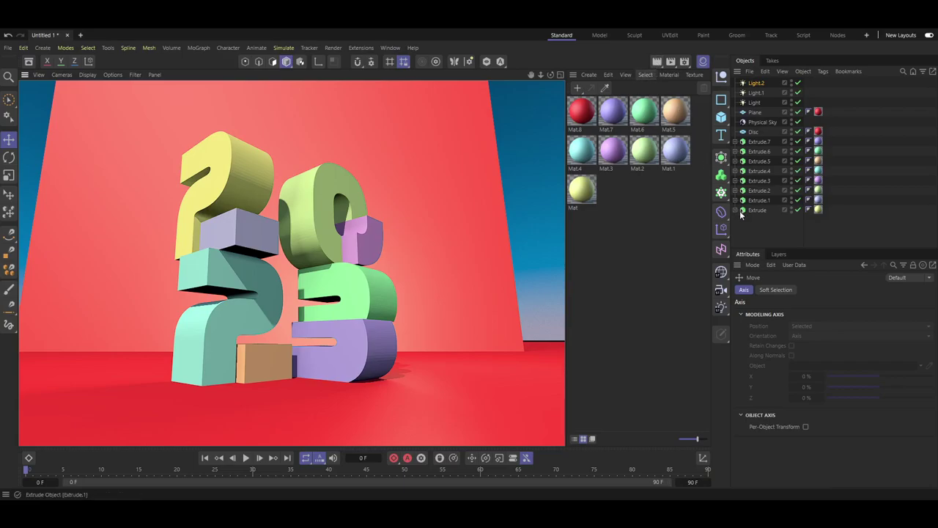
{"action": "left_click", "coordinate": [760, 113]}
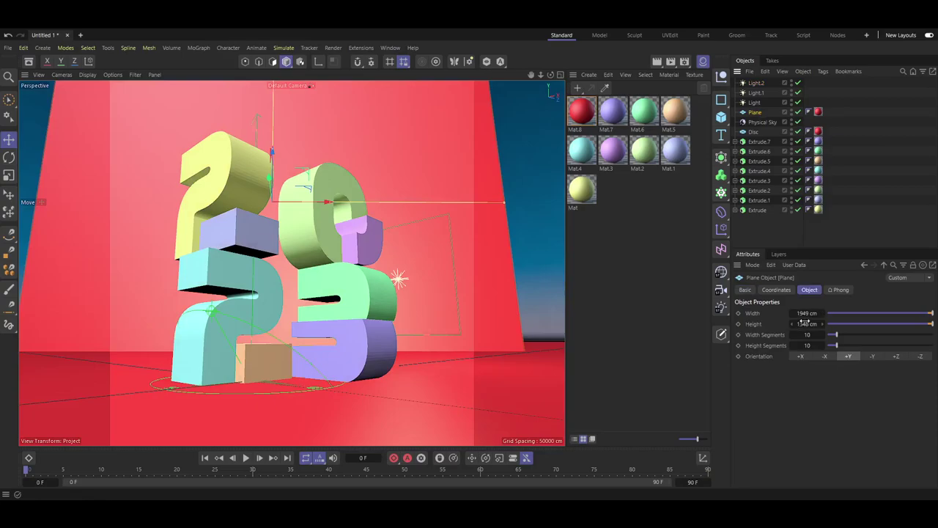
{"action": "left_click_drag", "start_coordinate": [807, 313], "coordinate": [865, 313]}
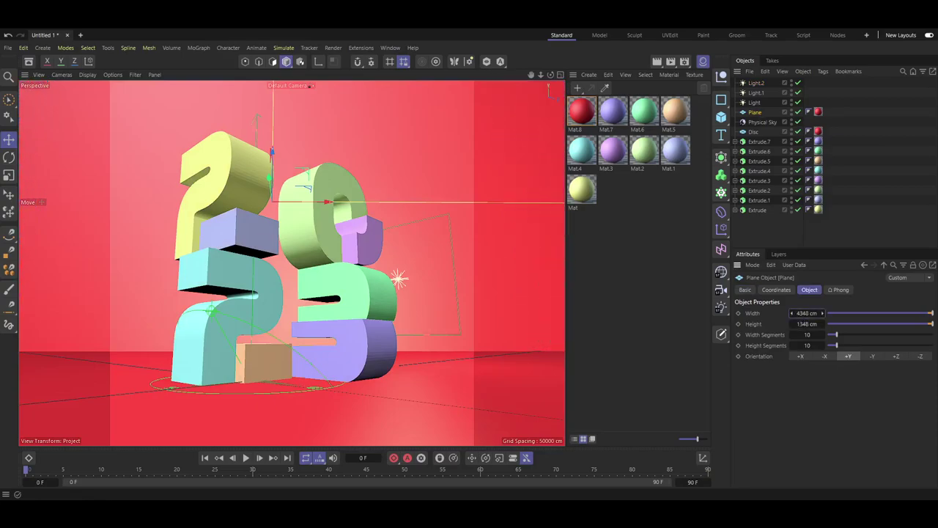
{"action": "left_click_drag", "start_coordinate": [866, 313], "coordinate": [873, 313]}
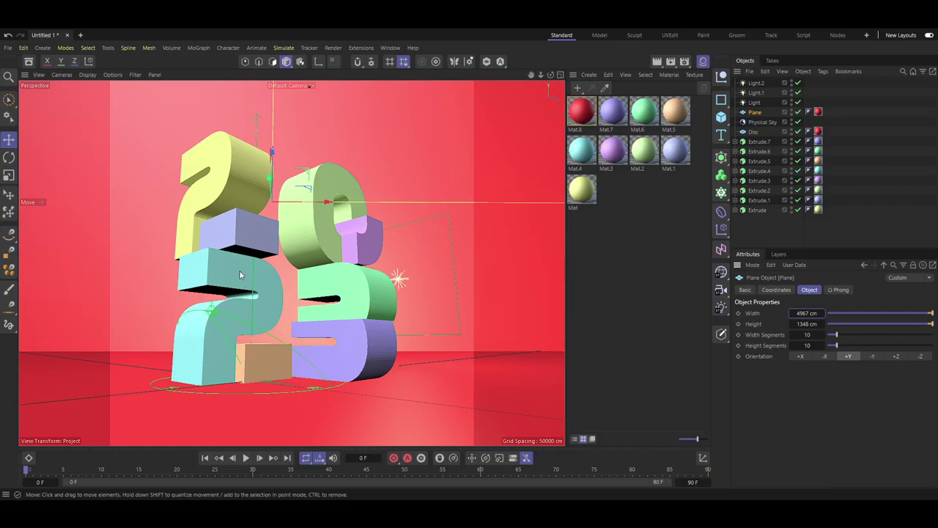
{"action": "left_click_drag", "start_coordinate": [239, 275], "coordinate": [278, 268], "text": "alt"}
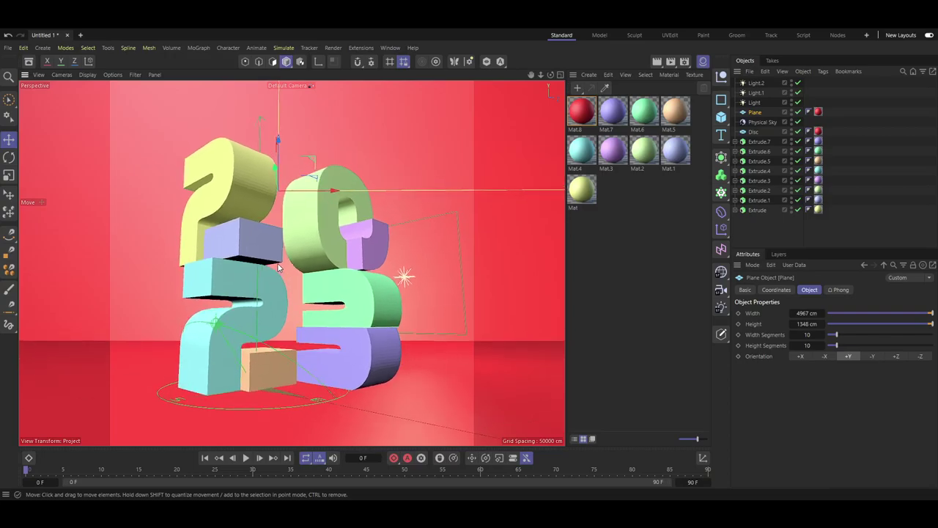
Deselect the Plane, dolly closer to the 2023 numerals, and render a fresh preview
{"action": "left_click", "coordinate": [750, 240]}
{"action": "left_click_drag", "start_coordinate": [347, 269], "coordinate": [345, 266], "text": "alt"}
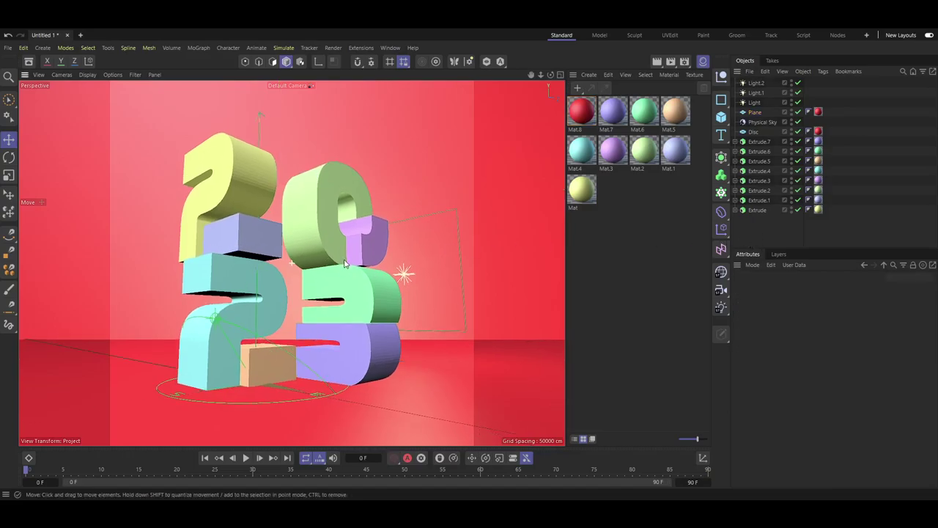
{"action": "left_click", "coordinate": [531, 253]}
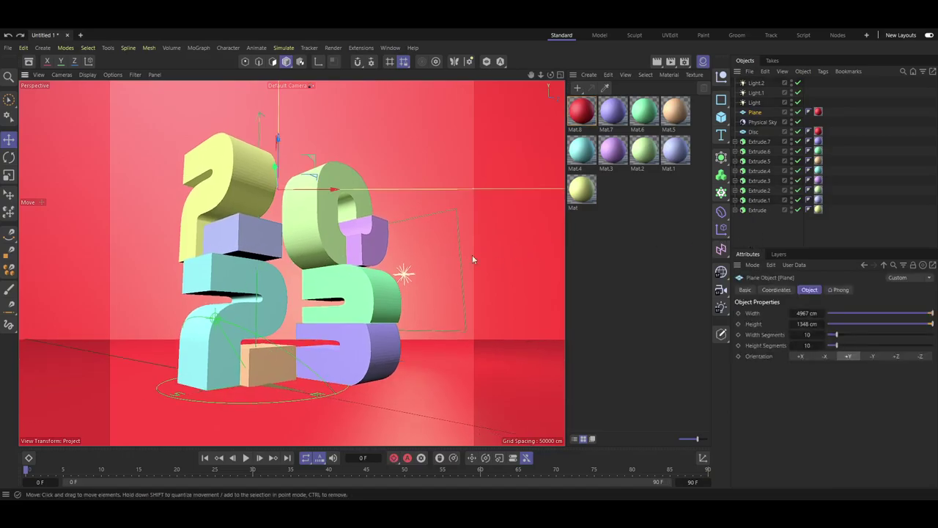
{"action": "left_click", "coordinate": [772, 234]}
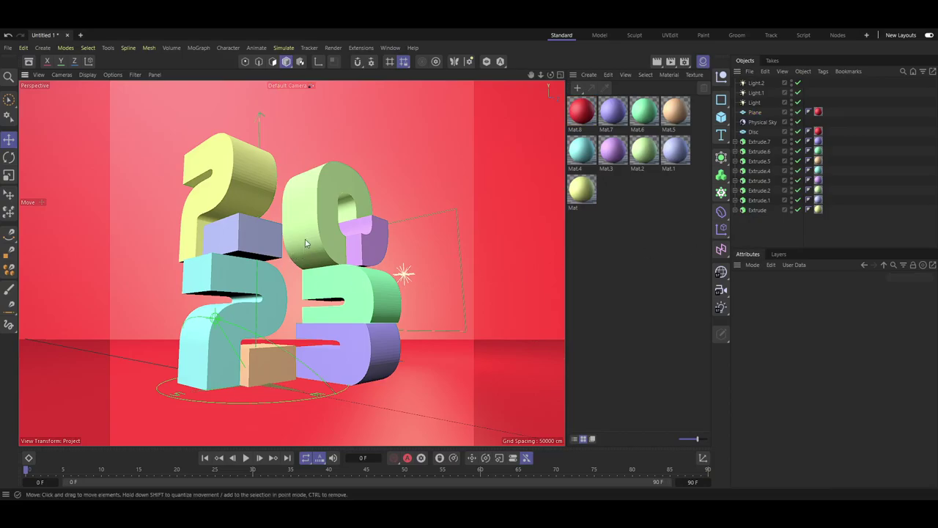
{"action": "left_click_drag", "start_coordinate": [305, 239], "coordinate": [305, 237], "text": "alt"}
{"action": "scroll", "coordinate": [305, 237], "scroll_direction": "up", "scroll_amount": 2}
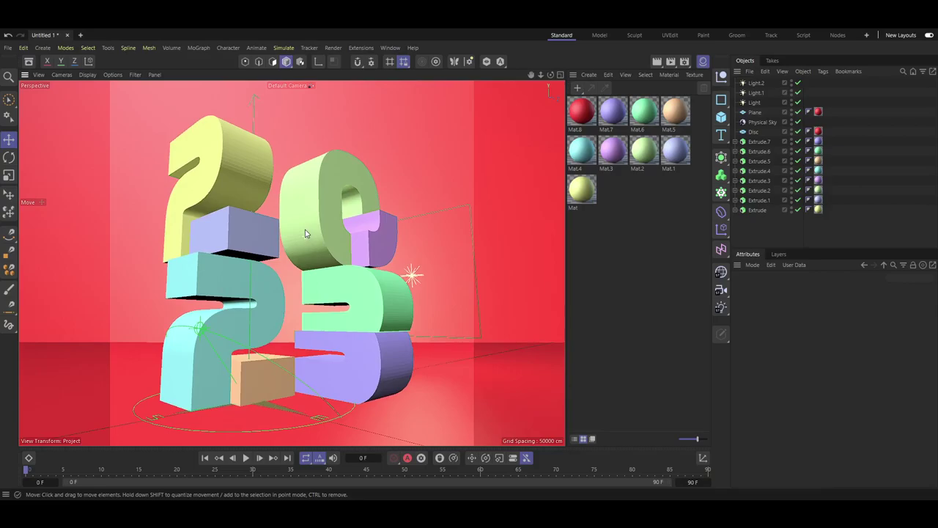
{"action": "scroll", "coordinate": [305, 233], "scroll_direction": "up", "scroll_amount": 1}
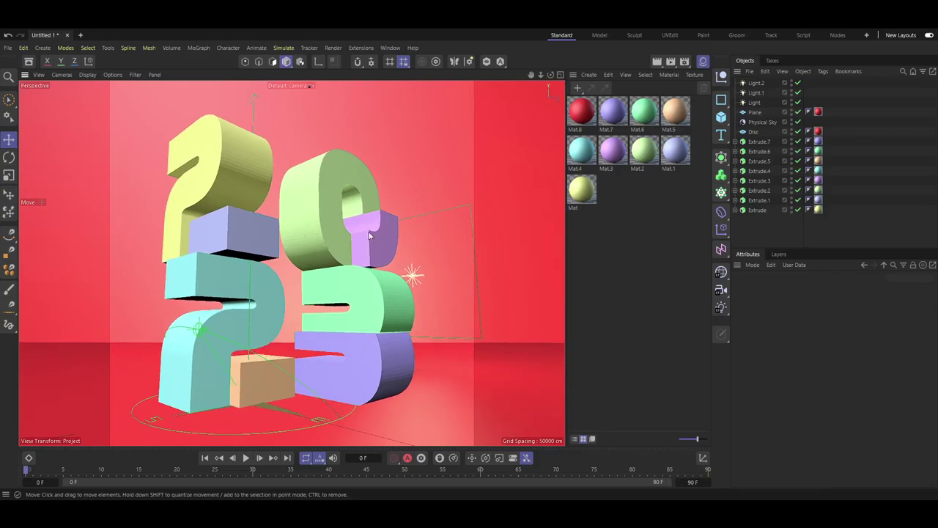
{"action": "left_click", "coordinate": [656, 63]}
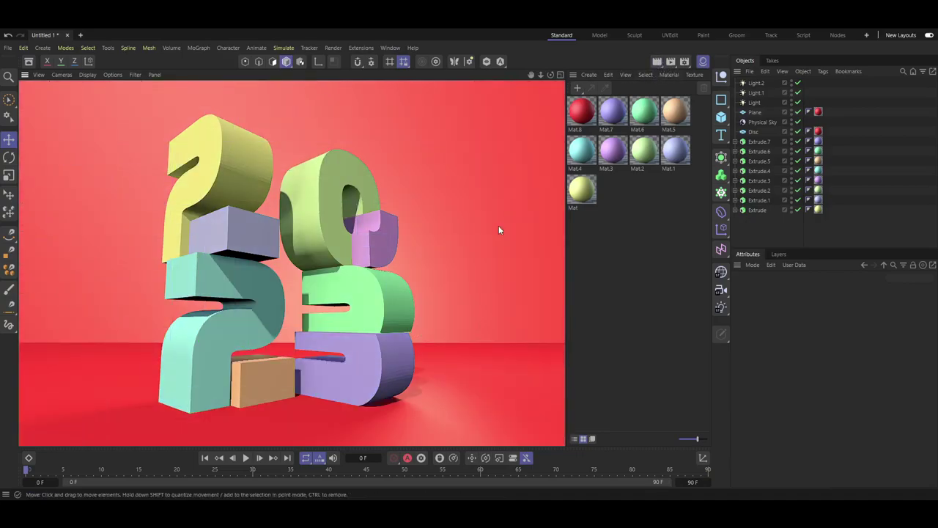
Try Light.2 intensities of 80% and 60% before settling on 70%
{"action": "left_click", "coordinate": [759, 83]}
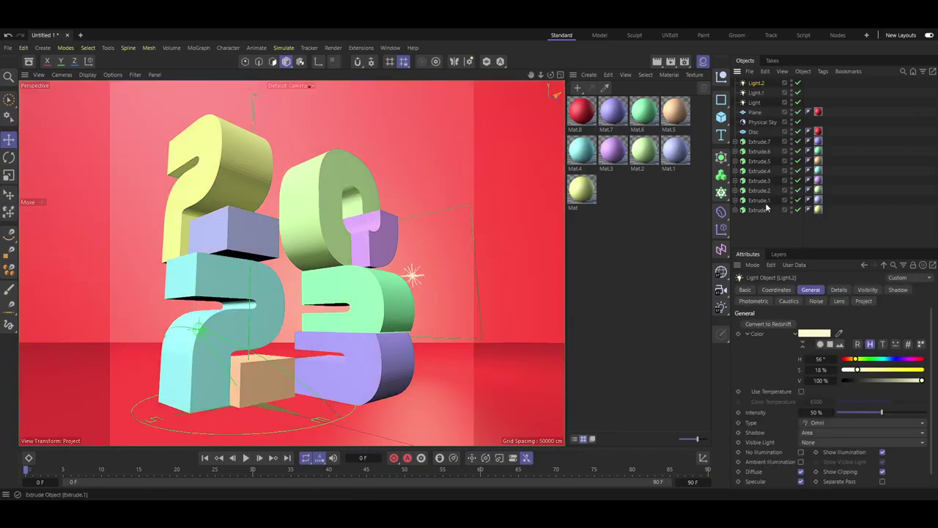
{"action": "left_click", "coordinate": [816, 412]}
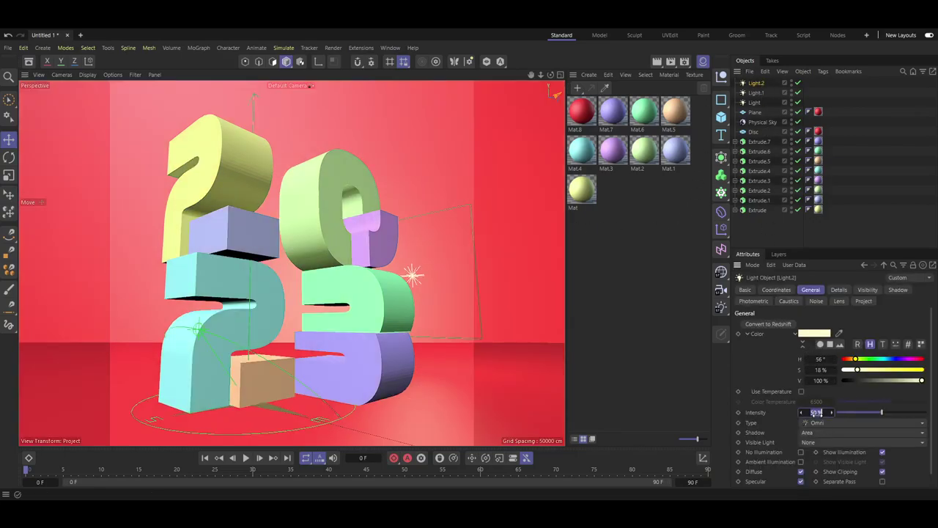
{"action": "type", "text": "80"}
{"action": "key", "text": "Return"}
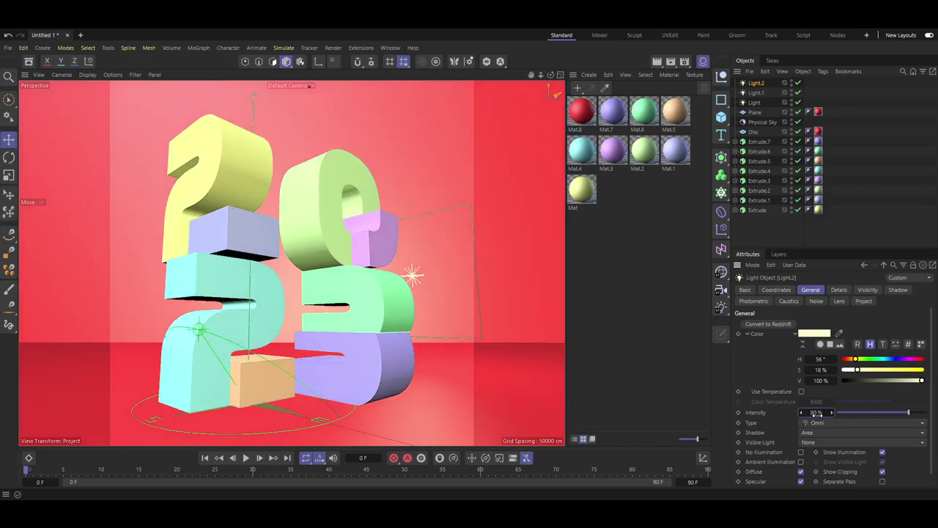
{"action": "left_click", "coordinate": [818, 413]}
{"action": "type", "text": "60"}
{"action": "key", "text": "Return"}
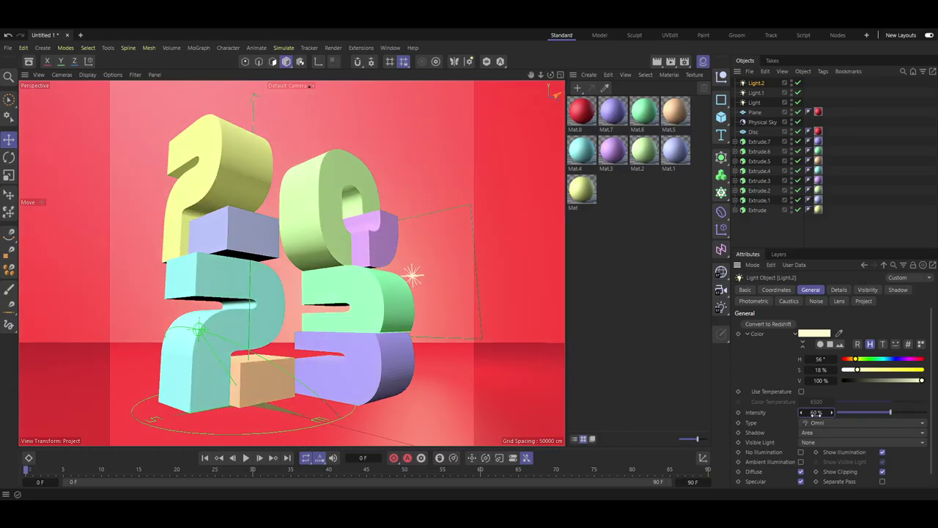
{"action": "left_click", "coordinate": [817, 413]}
{"action": "type", "text": "70"}
{"action": "key", "text": "Return"}
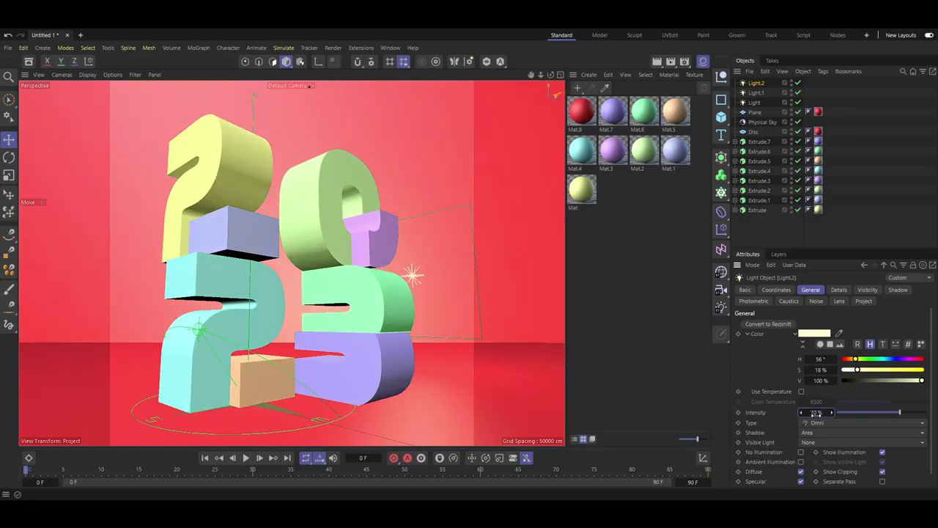
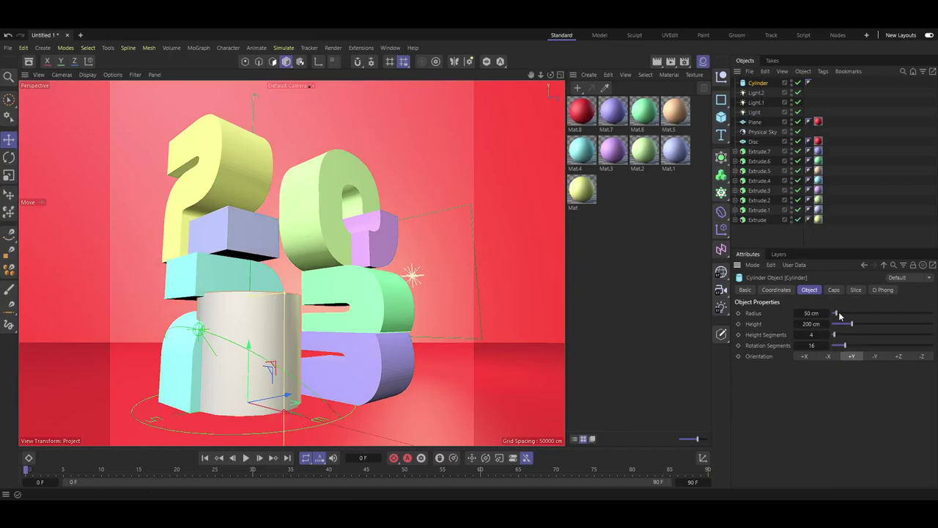
Set the cylinder to 171 cm radius, 36 cm height and about 200 rotation segments
{"action": "mouse_move", "coordinate": [839, 311]}
{"action": "left_mouse_down"}
{"action": "mouse_move", "coordinate": [849, 317]}
{"action": "mouse_move", "coordinate": [837, 338]}
{"action": "mouse_move", "coordinate": [847, 345]}
{"action": "mouse_move", "coordinate": [933, 346]}
{"action": "left_mouse_up"}
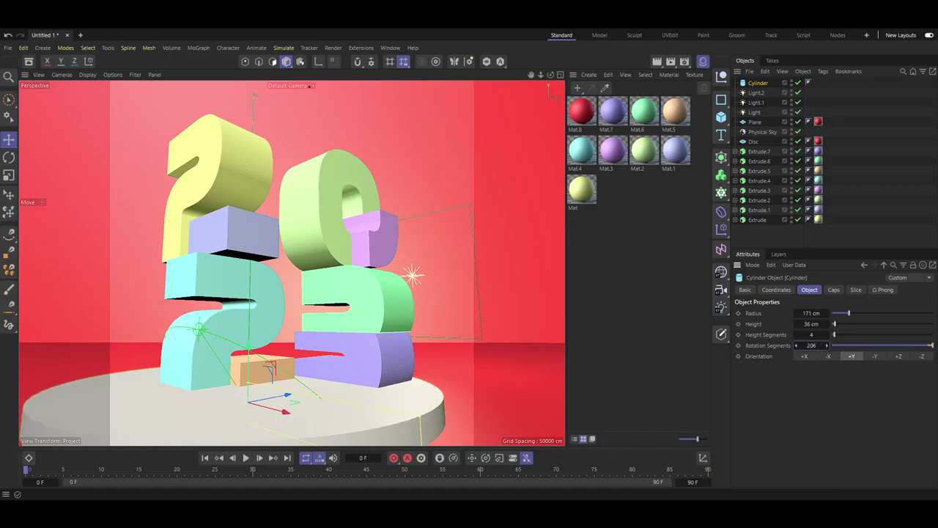
{"action": "left_click_drag", "start_coordinate": [931, 345], "coordinate": [930, 346]}
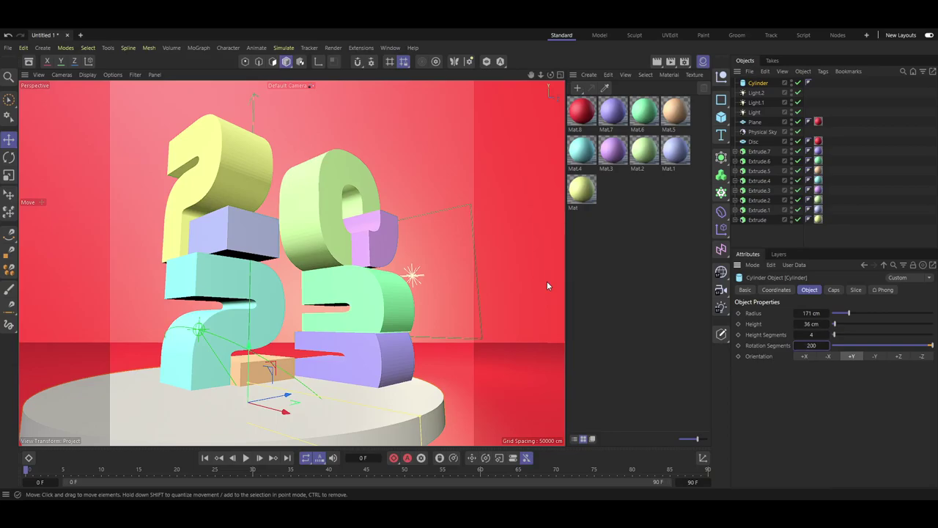
{"action": "scroll", "coordinate": [363, 321], "scroll_direction": "down", "scroll_amount": 5}
{"action": "scroll", "coordinate": [363, 321], "scroll_direction": "down", "scroll_amount": 5}
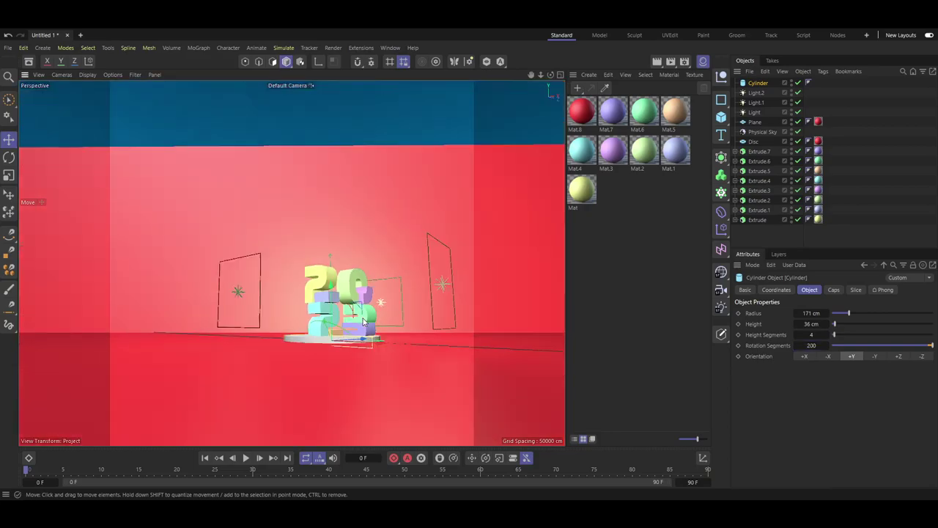
Nudge the floor disc, then shift the pedestal cylinder slightly right on the floor
{"action": "left_click", "coordinate": [336, 376]}
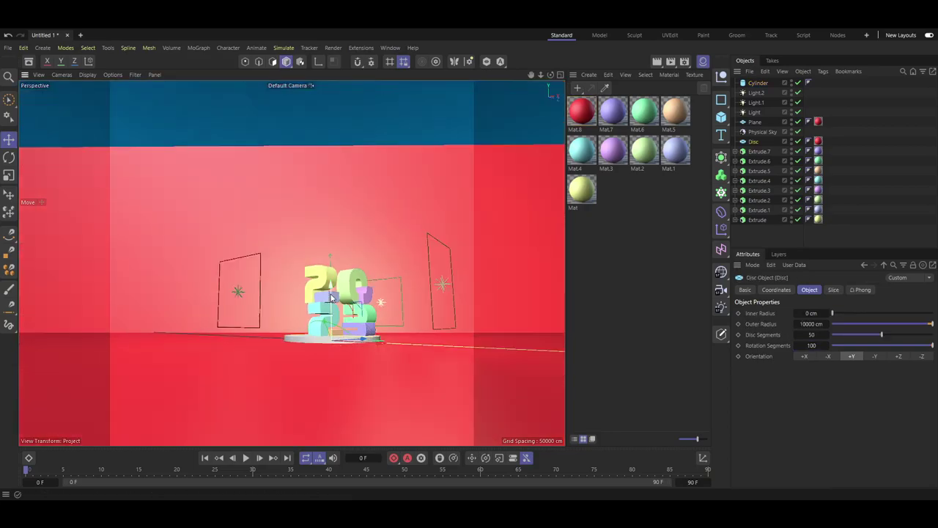
{"action": "left_click_drag", "start_coordinate": [332, 299], "coordinate": [334, 302]}
{"action": "scroll", "coordinate": [330, 308], "scroll_direction": "up", "scroll_amount": 4}
{"action": "scroll", "coordinate": [324, 311], "scroll_direction": "up", "scroll_amount": 3}
{"action": "left_click", "coordinate": [311, 366]}
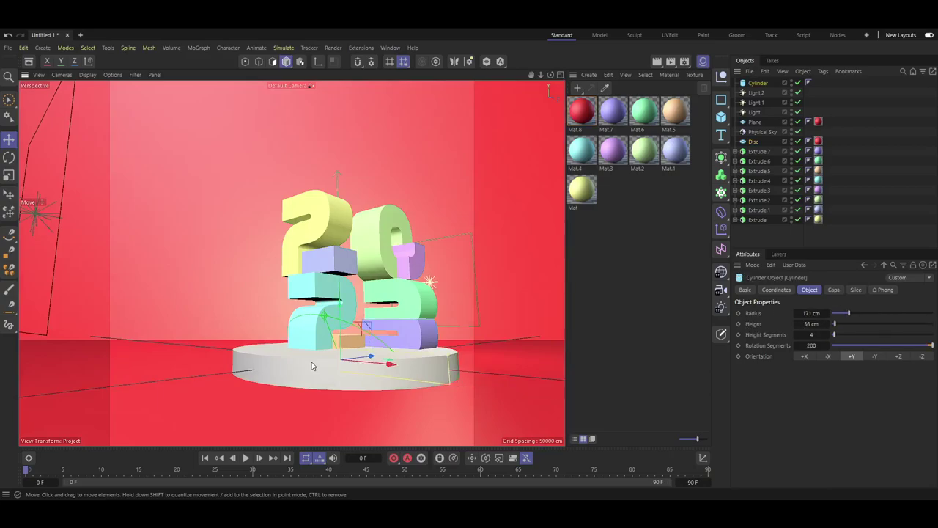
{"action": "left_click_drag", "start_coordinate": [344, 305], "coordinate": [339, 319]}
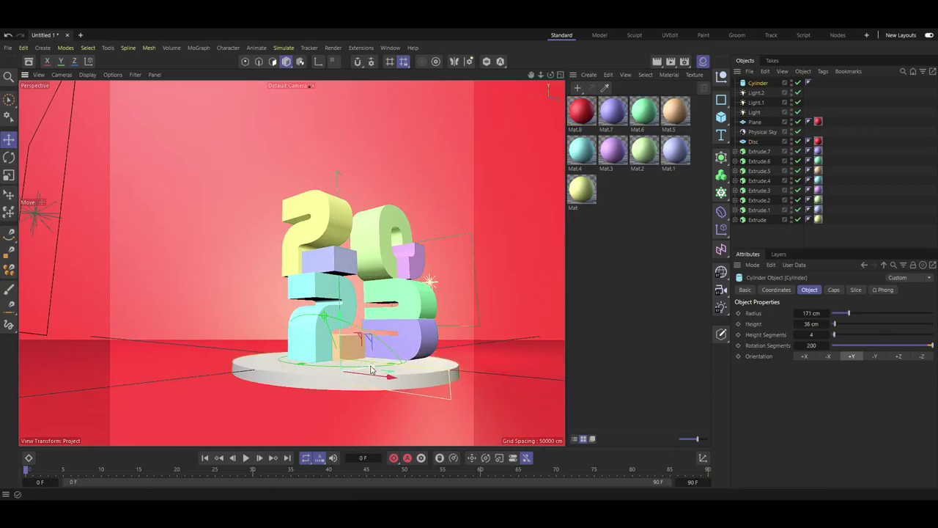
{"action": "left_click_drag", "start_coordinate": [371, 370], "coordinate": [385, 368]}
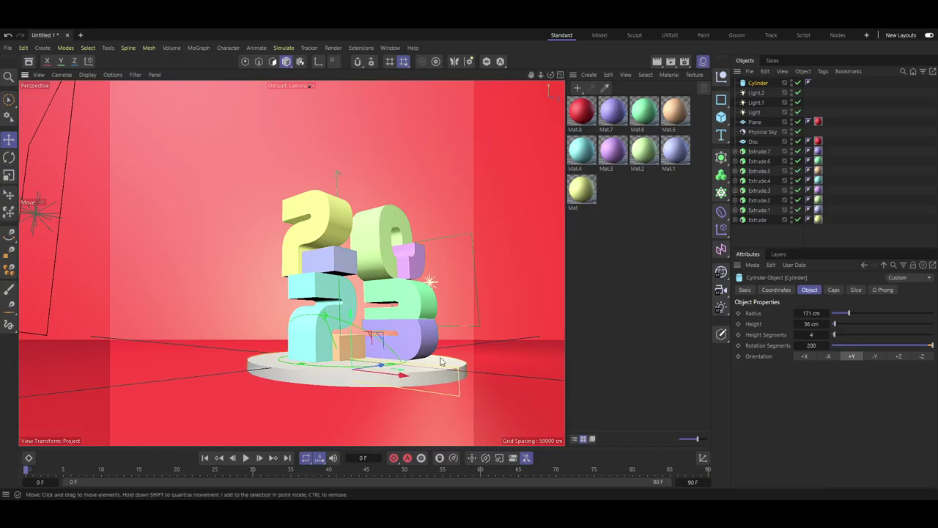
{"action": "scroll", "coordinate": [441, 348], "scroll_direction": "up", "scroll_amount": 5}
{"action": "scroll", "coordinate": [440, 338], "scroll_direction": "down", "scroll_amount": 6}
{"action": "scroll", "coordinate": [433, 343], "scroll_direction": "down", "scroll_amount": 2}
{"action": "scroll", "coordinate": [427, 341], "scroll_direction": "up", "scroll_amount": 4}
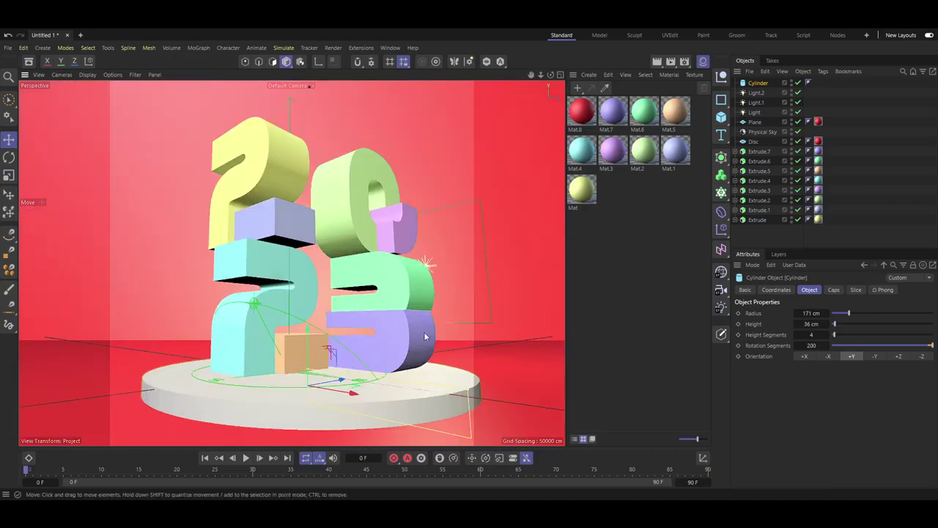
{"action": "scroll", "coordinate": [282, 326], "scroll_direction": "down", "scroll_amount": 2}
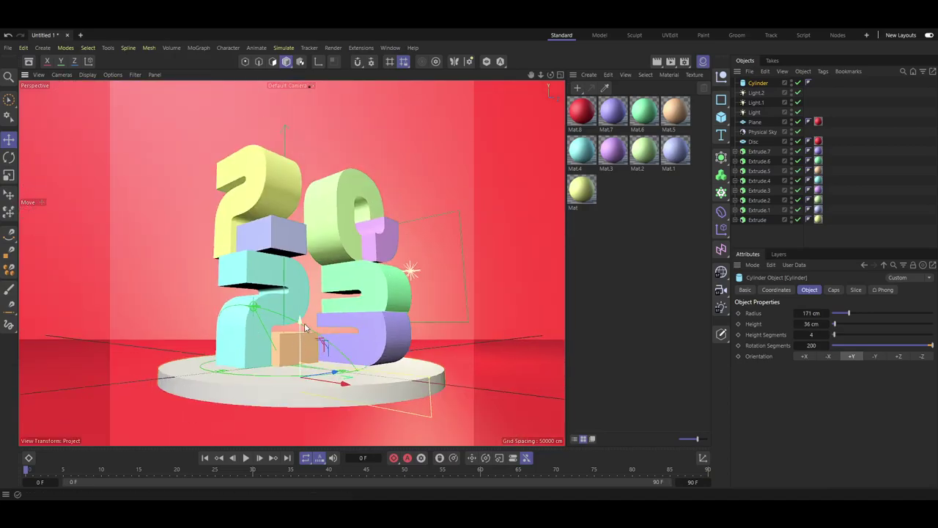
{"action": "scroll", "coordinate": [352, 348], "scroll_direction": "down", "scroll_amount": 2}
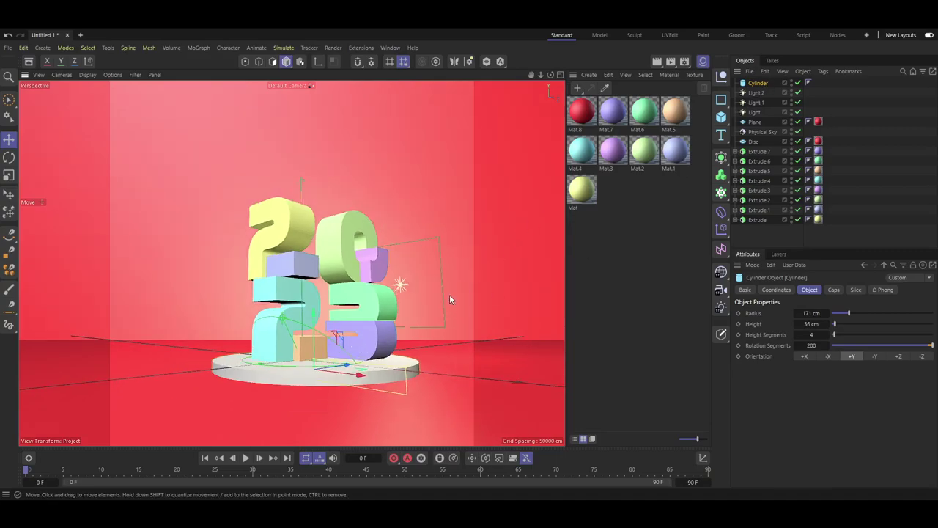
Copy and paste the pedestal cylinder and drag the copy downward
{"action": "key", "text": "ctrl+c"}
{"action": "key", "text": "ctrl+v"}
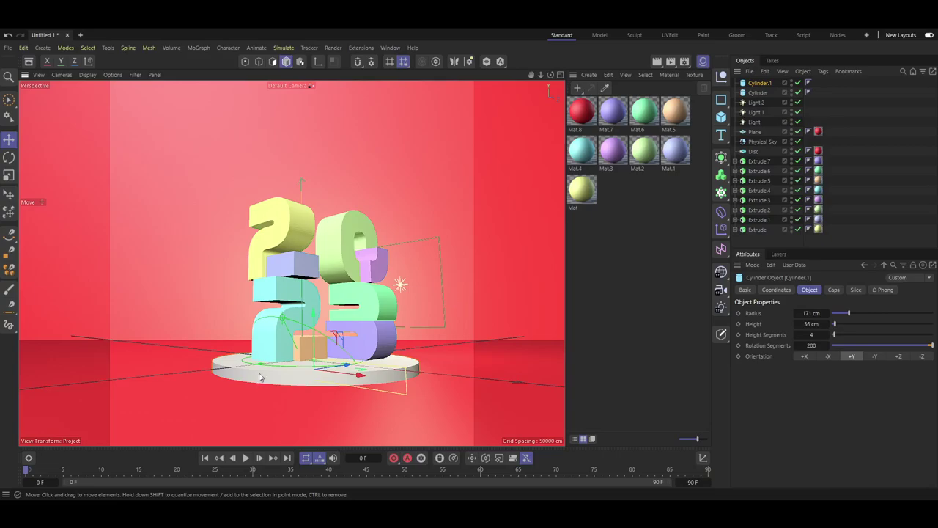
{"action": "left_click_drag", "start_coordinate": [308, 320], "coordinate": [278, 408]}
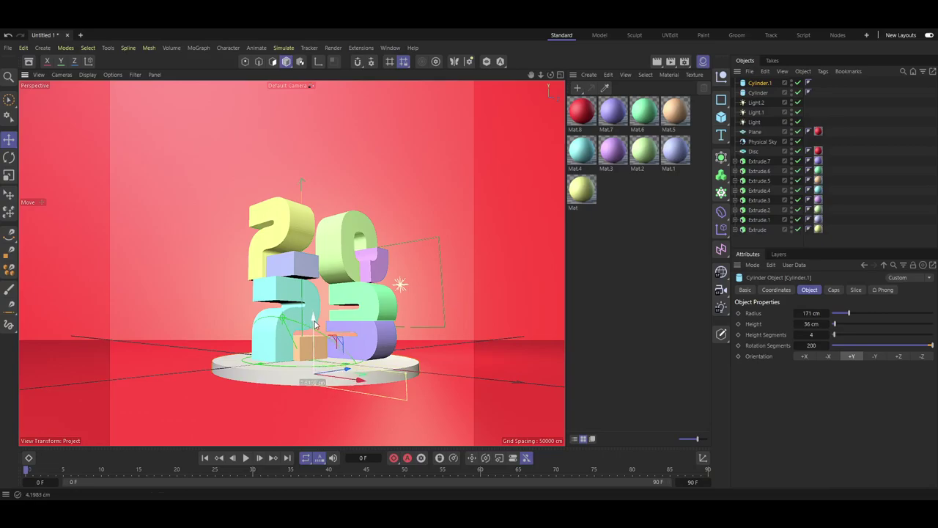
Lower the floor disc and Cylinder.1 together, then select Cylinder.1 alone
{"action": "left_click", "coordinate": [276, 403]}
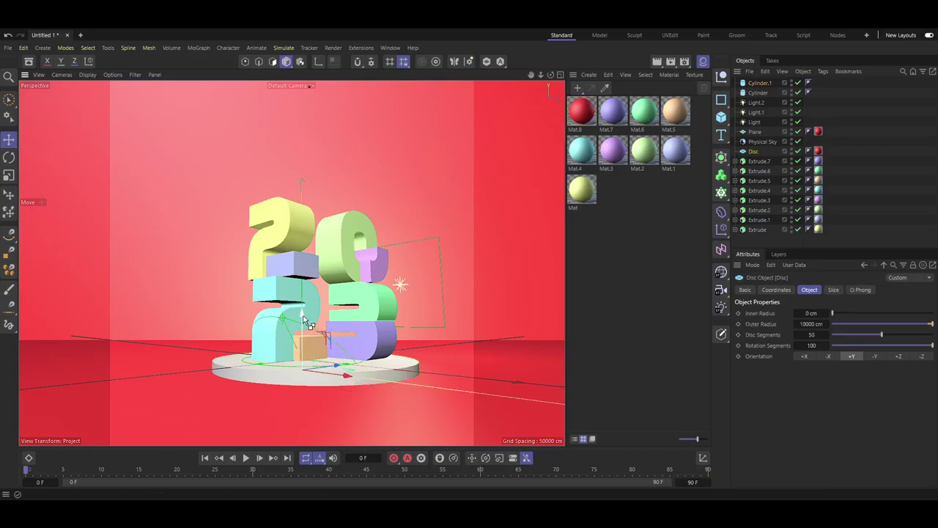
{"action": "left_click", "coordinate": [757, 86], "text": "ctrl"}
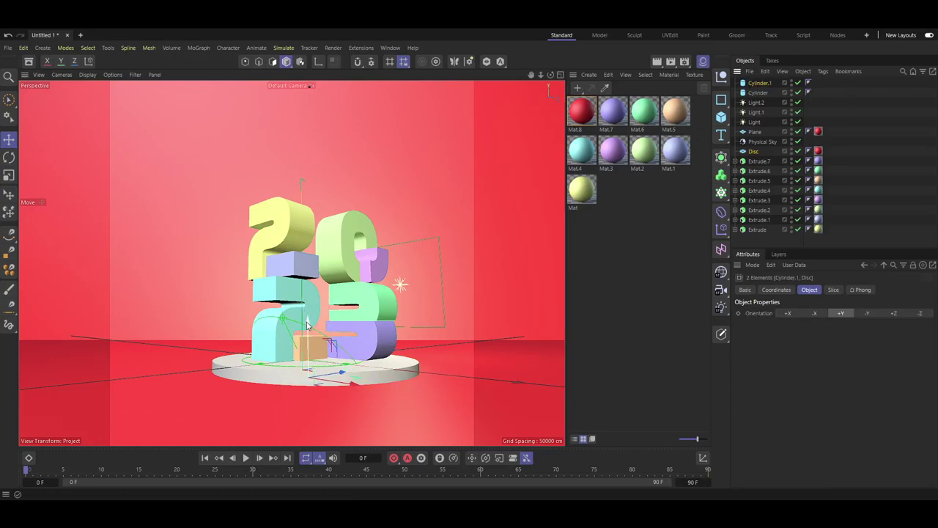
{"action": "left_click_drag", "start_coordinate": [310, 335], "coordinate": [317, 377]}
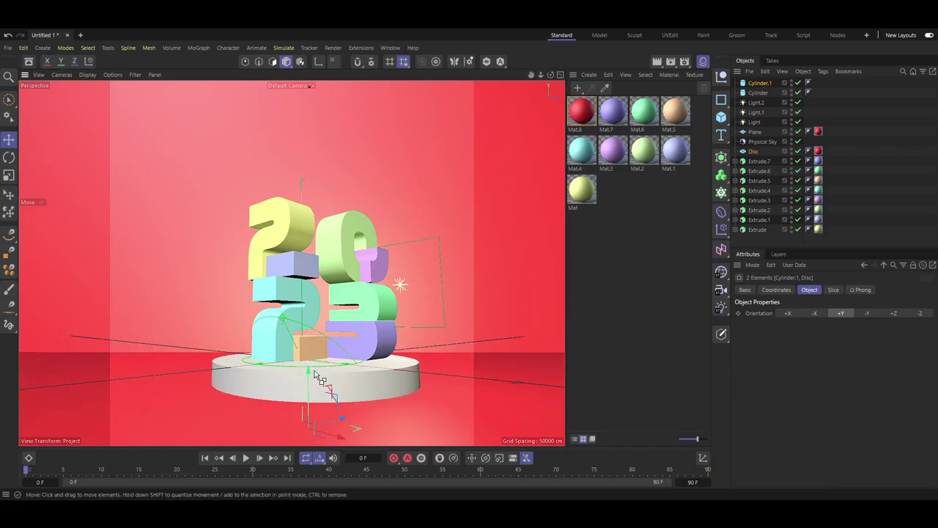
{"action": "key", "text": "ctrl+z"}
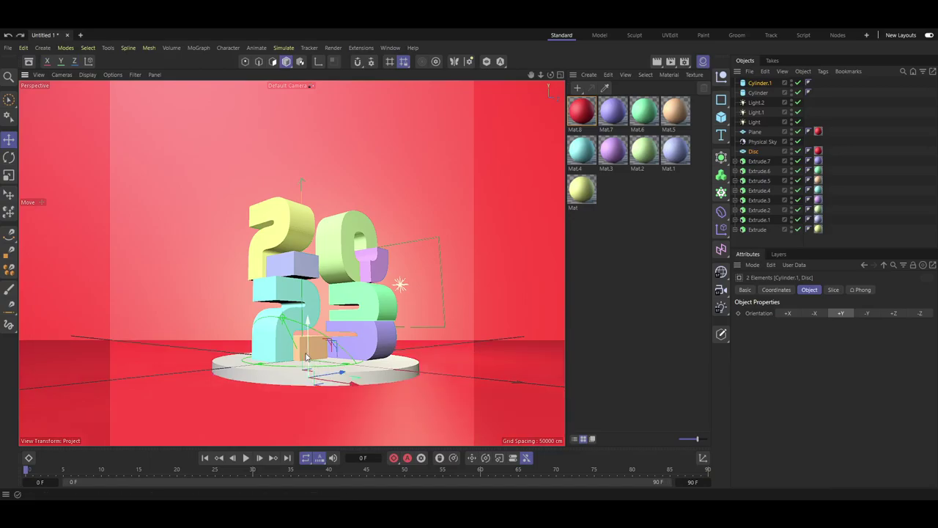
{"action": "left_click_drag", "start_coordinate": [309, 322], "coordinate": [310, 346]}
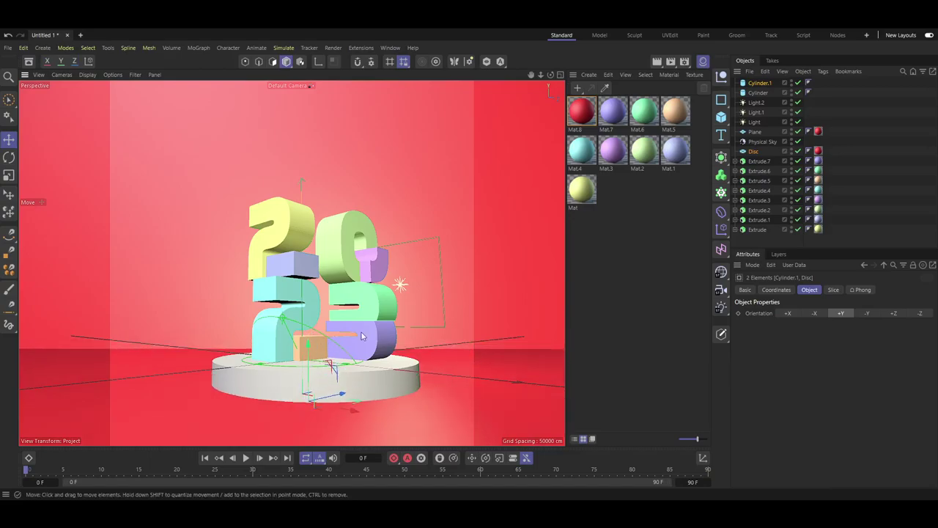
{"action": "left_click", "coordinate": [761, 84]}
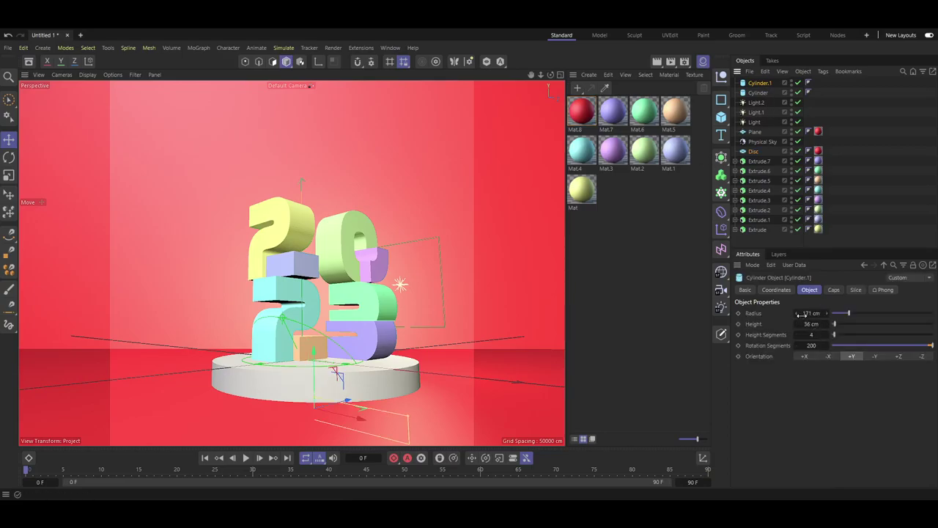
Widen the lower cylinder copy to 237 cm radius and make it about 68 cm tall
{"action": "left_click_drag", "start_coordinate": [808, 313], "coordinate": [858, 313]}
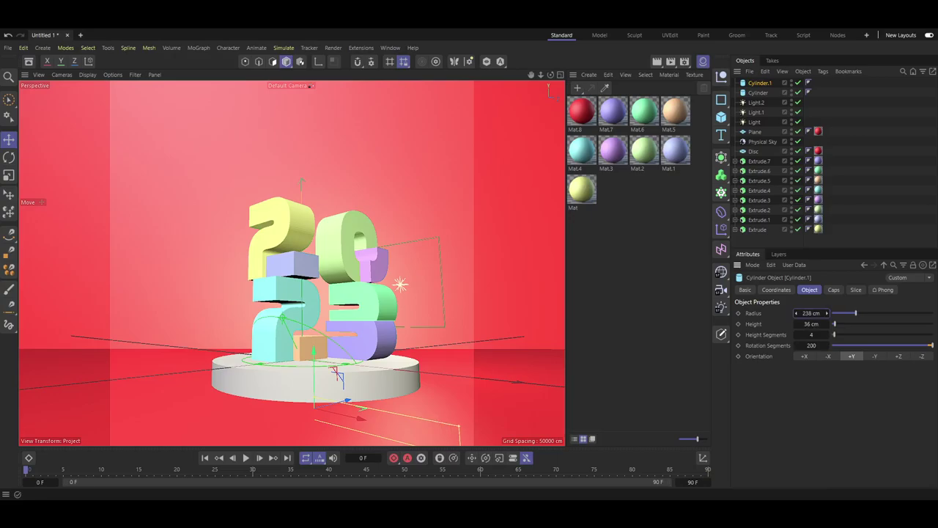
{"action": "left_click_drag", "start_coordinate": [336, 373], "coordinate": [336, 369], "text": "alt"}
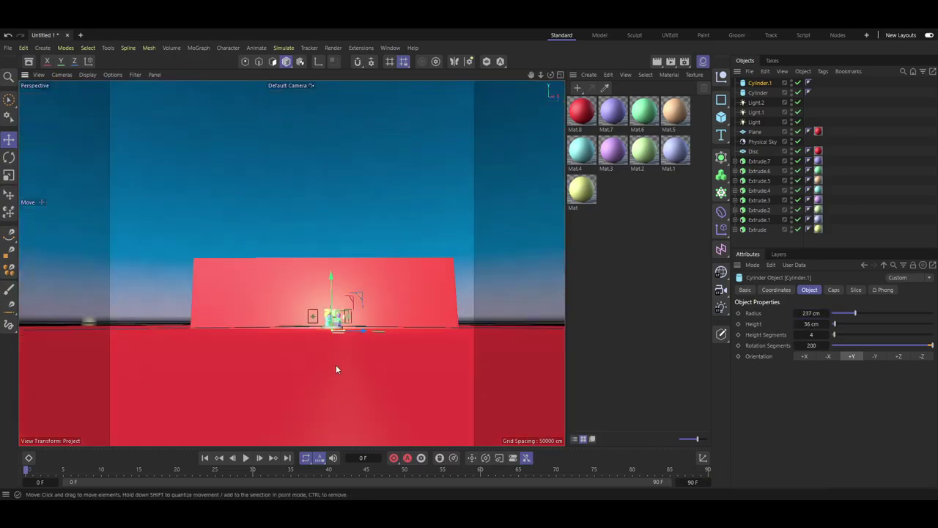
{"action": "left_click", "coordinate": [339, 359]}
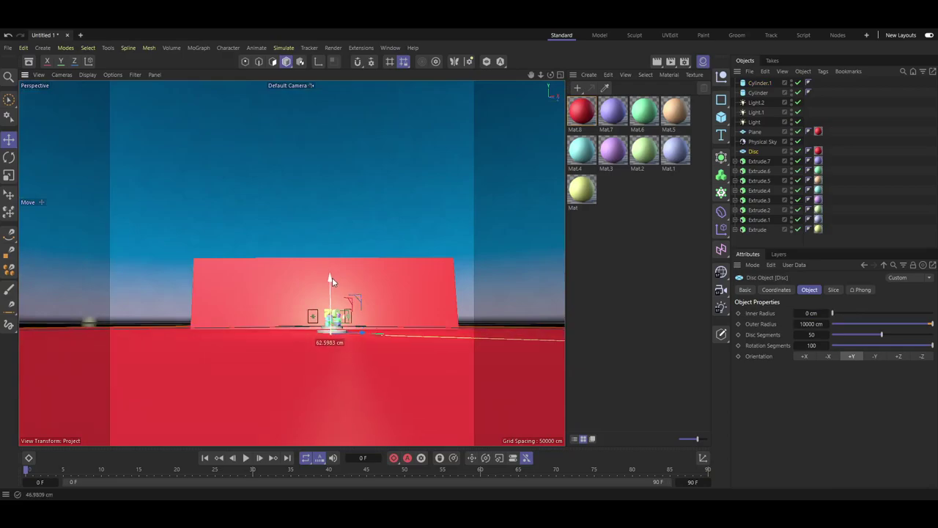
{"action": "scroll", "coordinate": [333, 332], "scroll_direction": "up", "scroll_amount": 2}
{"action": "scroll", "coordinate": [339, 303], "scroll_direction": "up", "scroll_amount": 4}
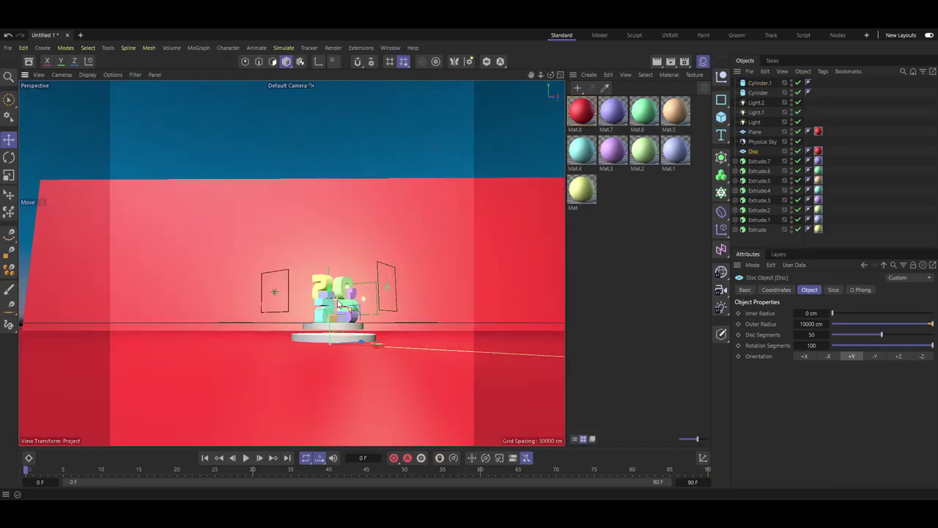
{"action": "scroll", "coordinate": [339, 308], "scroll_direction": "up", "scroll_amount": 3}
{"action": "scroll", "coordinate": [343, 330], "scroll_direction": "up", "scroll_amount": 2}
{"action": "scroll", "coordinate": [347, 351], "scroll_direction": "up", "scroll_amount": 2}
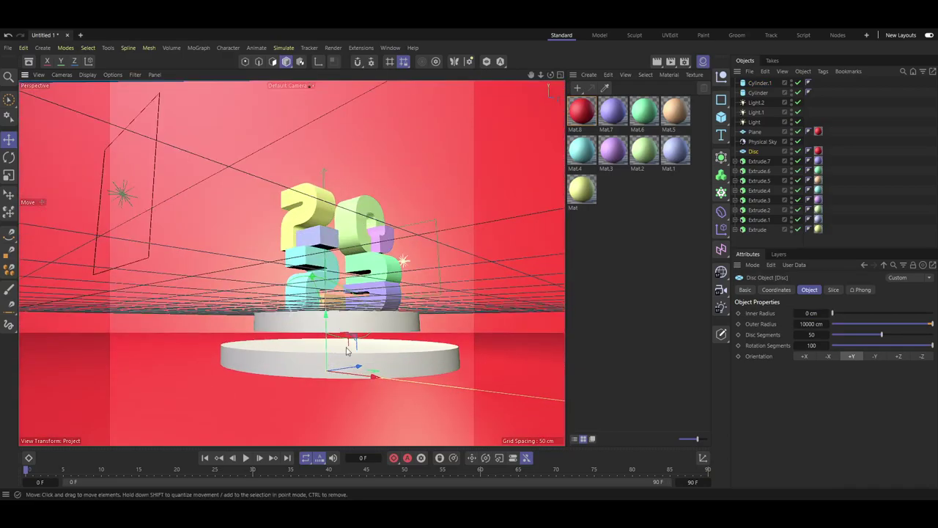
{"action": "left_click", "coordinate": [347, 351]}
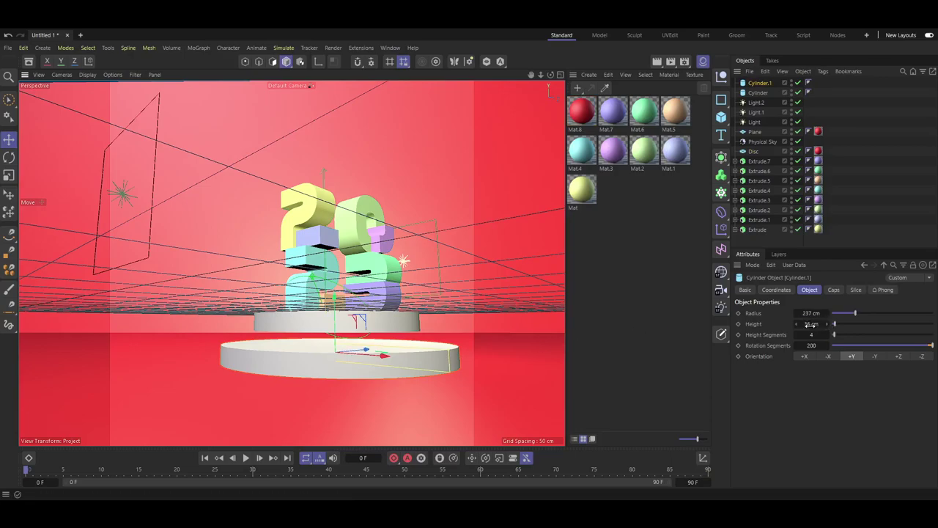
{"action": "left_click_drag", "start_coordinate": [810, 324], "coordinate": [835, 324]}
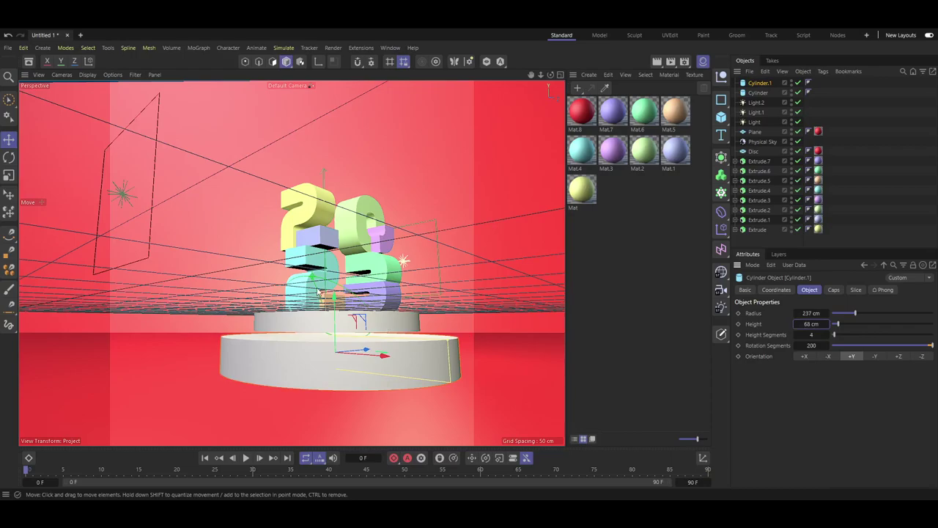
Raise the wide base cylinder up beneath the smaller upper pedestal tier
{"action": "mouse_move", "coordinate": [318, 290]}
{"action": "left_mouse_down"}
{"action": "mouse_move", "coordinate": [378, 258]}
{"action": "mouse_move", "coordinate": [301, 260]}
{"action": "mouse_move", "coordinate": [290, 273]}
{"action": "left_mouse_up"}
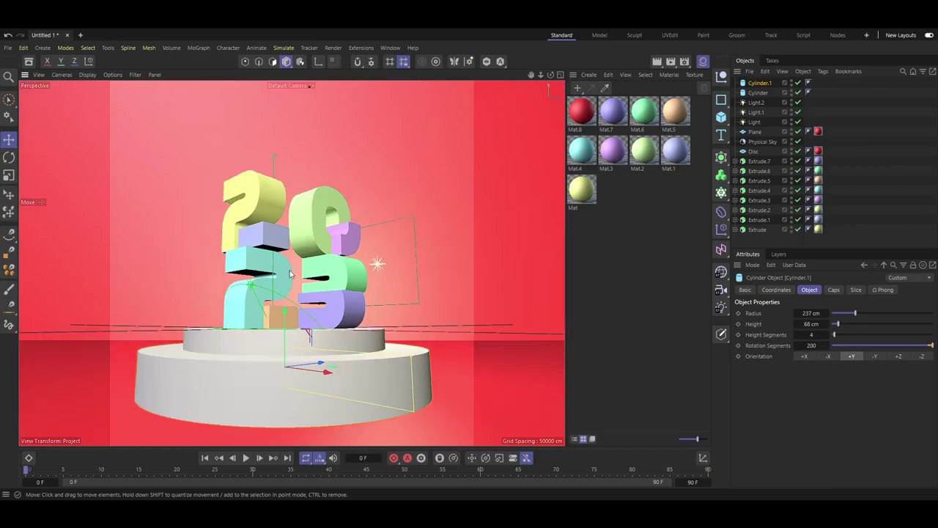
{"action": "left_click_drag", "start_coordinate": [291, 262], "coordinate": [283, 255], "text": "alt"}
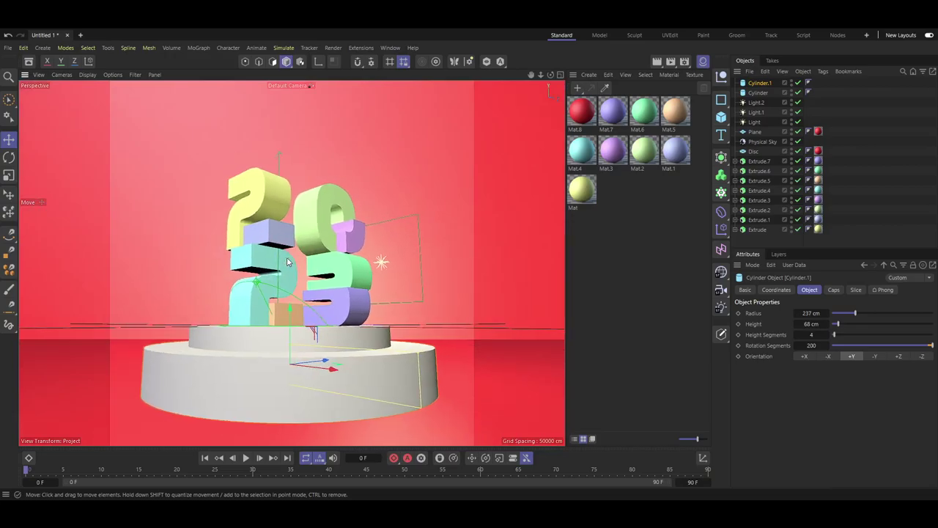
{"action": "scroll", "coordinate": [283, 256], "scroll_direction": "up", "scroll_amount": 1}
{"action": "scroll", "coordinate": [282, 255], "scroll_direction": "up", "scroll_amount": 2}
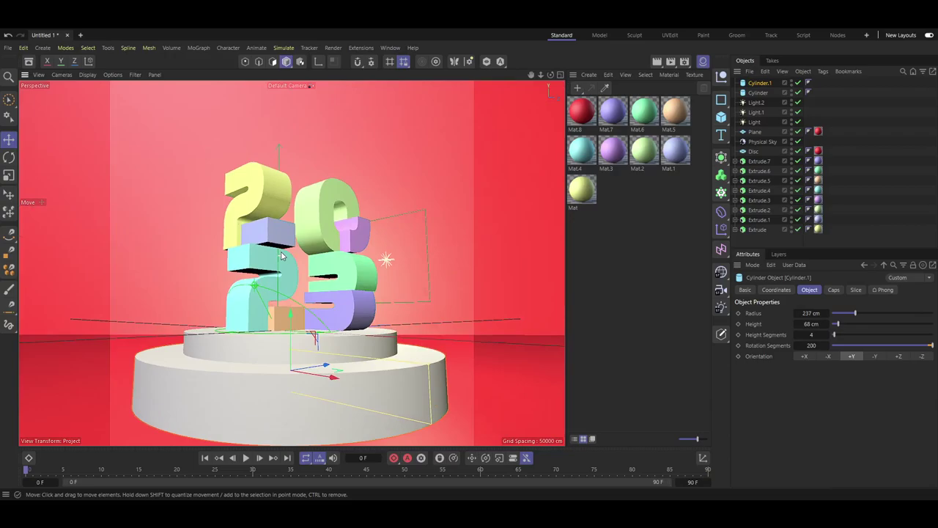
{"action": "left_click_drag", "start_coordinate": [289, 263], "coordinate": [300, 258], "text": "alt"}
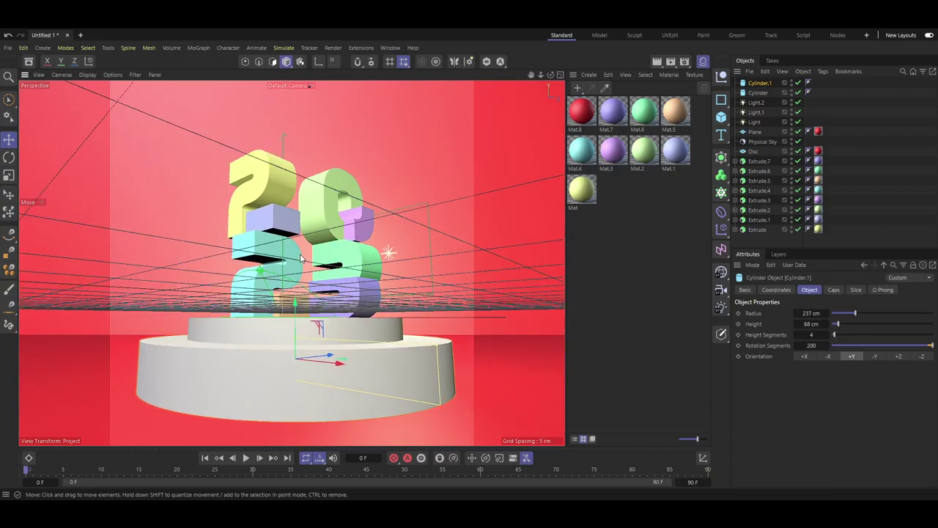
Create a new blue material with hue 215° and about 67% saturation
{"action": "left_click", "coordinate": [617, 260]}
{"action": "double_click", "coordinate": [619, 252]}
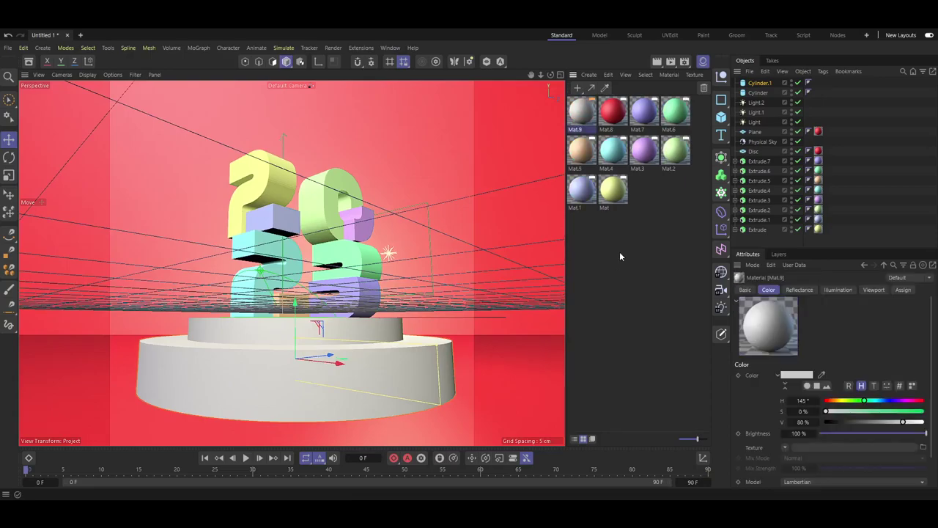
{"action": "left_click", "coordinate": [884, 400]}
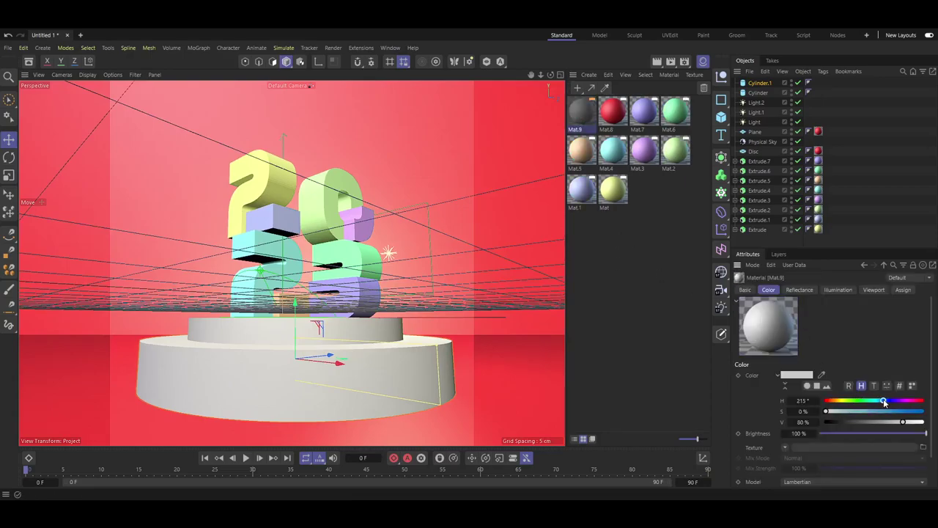
{"action": "left_click", "coordinate": [883, 411]}
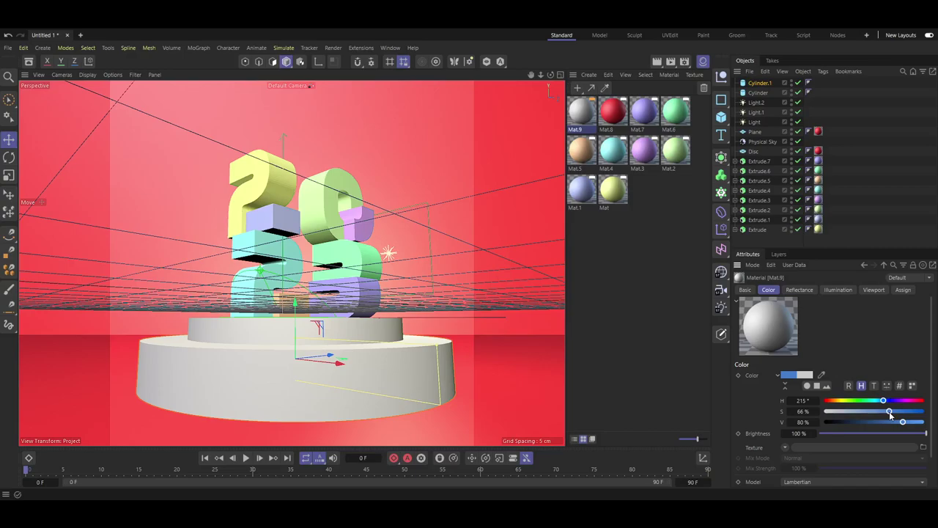
{"action": "left_click_drag", "start_coordinate": [889, 411], "coordinate": [891, 412]}
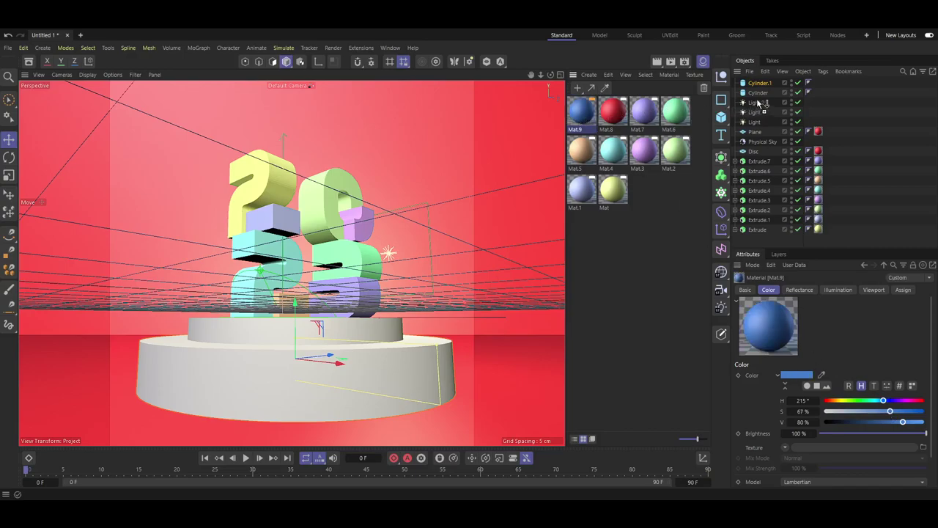
Apply the blue Mat.9 to both pedestal cylinders and create a new Mat.10
{"action": "left_click_drag", "start_coordinate": [759, 103], "coordinate": [760, 94]}
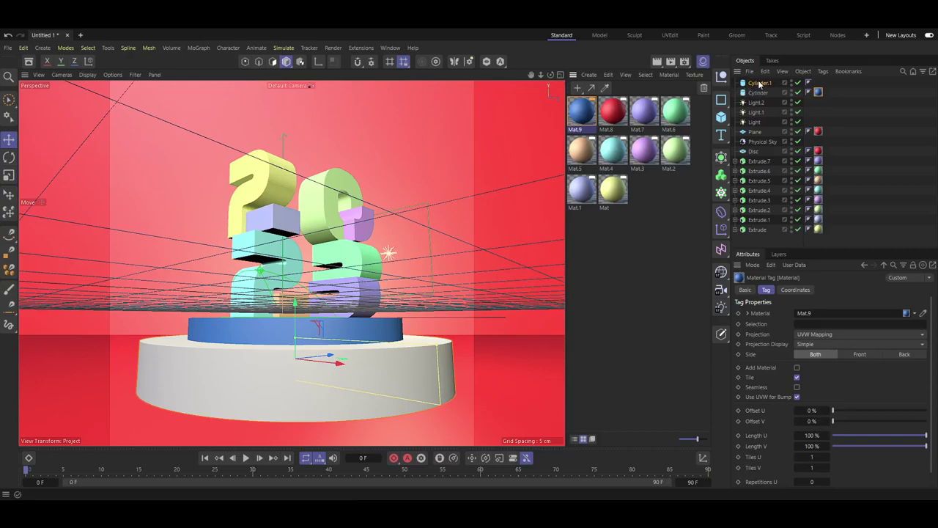
{"action": "left_click_drag", "start_coordinate": [759, 84], "coordinate": [760, 84]}
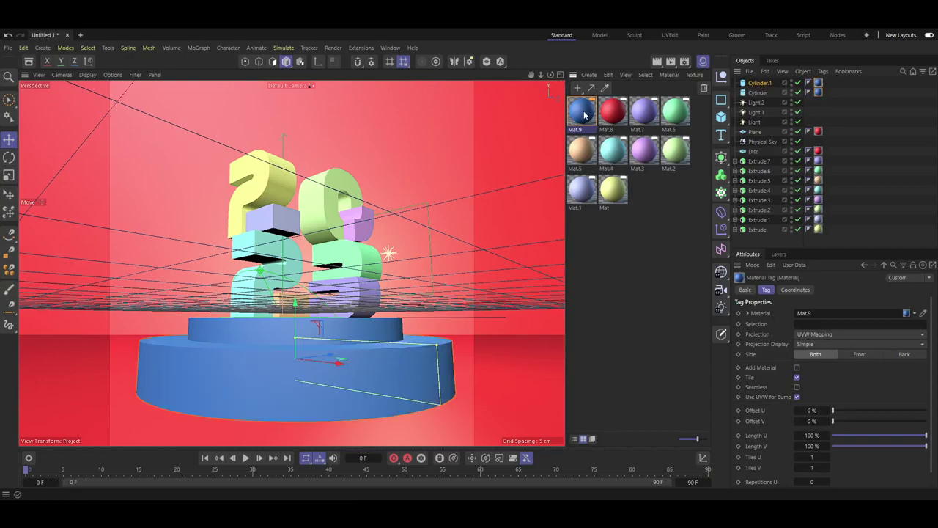
{"action": "double_click", "coordinate": [606, 254]}
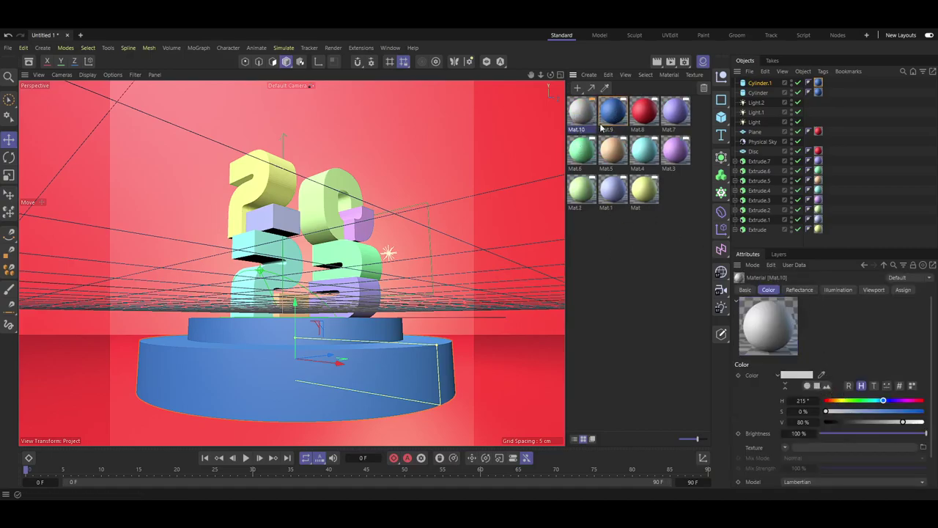
Make Mat.10 light cyan: sample Mat.9's blue, hue about 187°, value 100%
{"action": "left_click", "coordinate": [821, 374]}
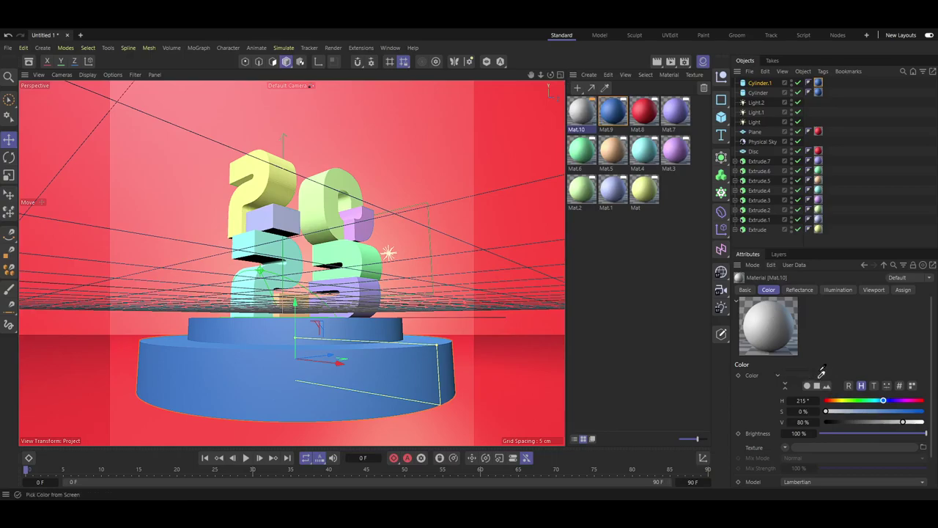
{"action": "left_click", "coordinate": [611, 110]}
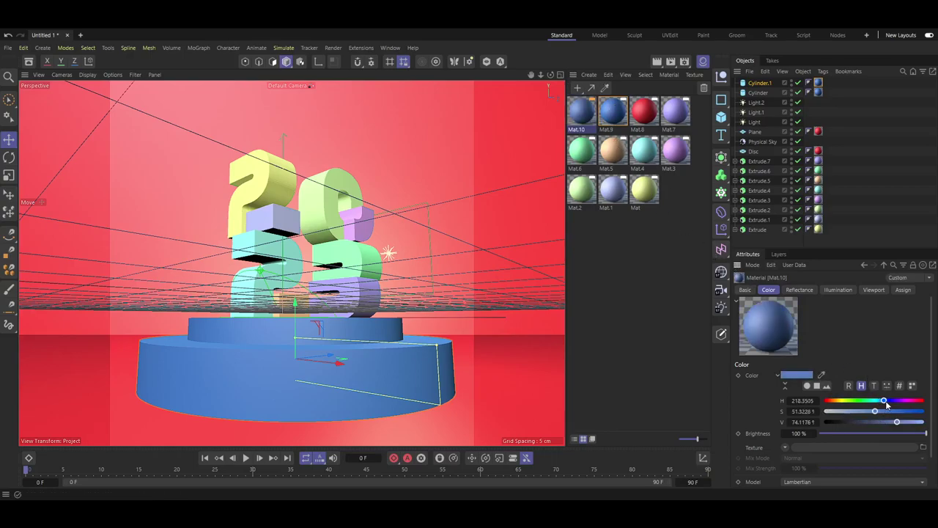
{"action": "left_click_drag", "start_coordinate": [885, 403], "coordinate": [880, 404]}
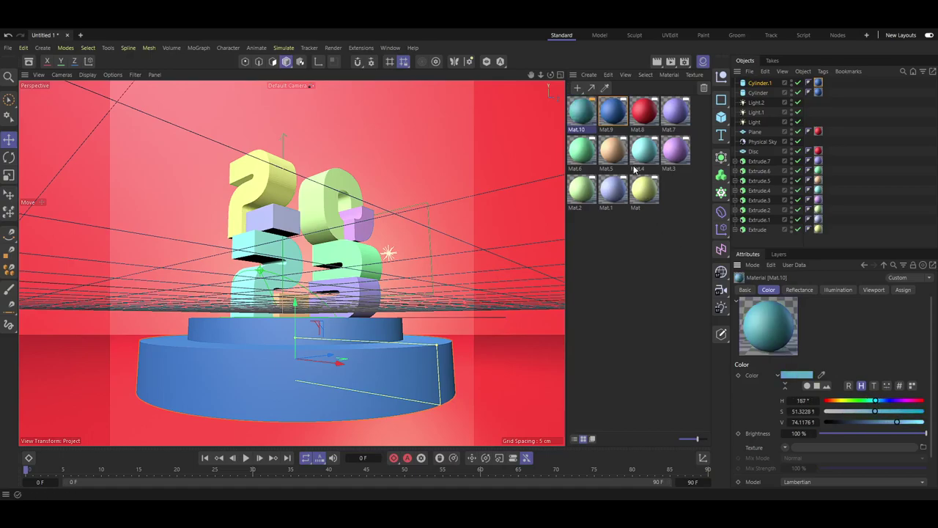
{"action": "left_click_drag", "start_coordinate": [896, 424], "coordinate": [925, 424]}
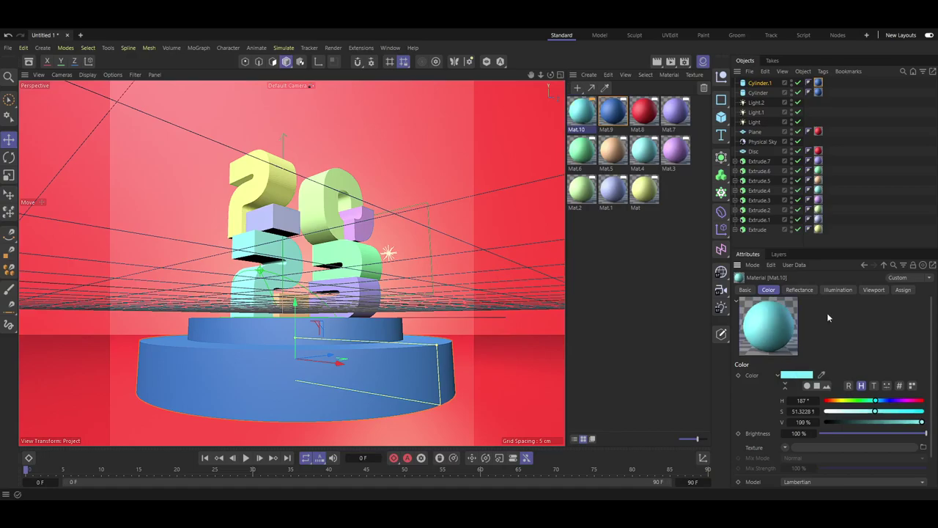
Put Mat.10 on Cylinder.1 and delete its old blue Mat.9 tag
{"action": "left_click_drag", "start_coordinate": [581, 115], "coordinate": [763, 83]}
{"action": "left_click", "coordinate": [818, 84]}
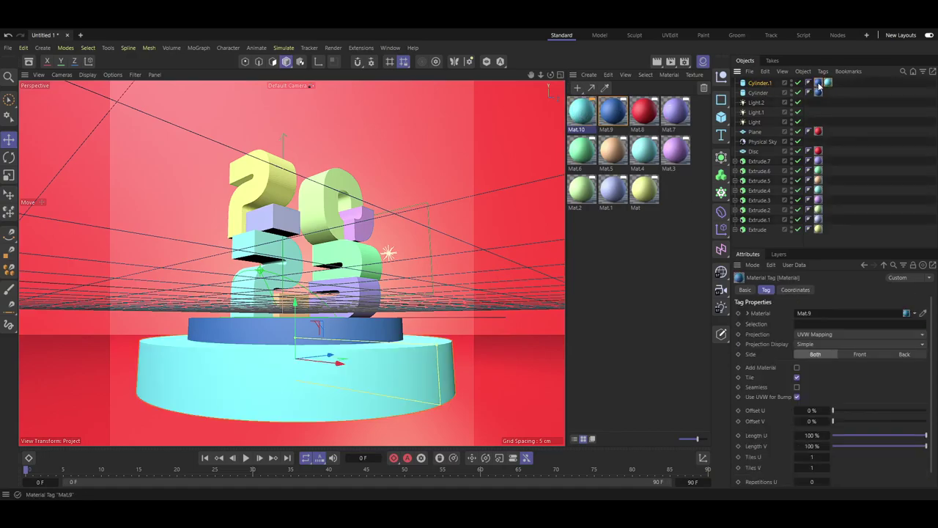
{"action": "key", "text": "Delete"}
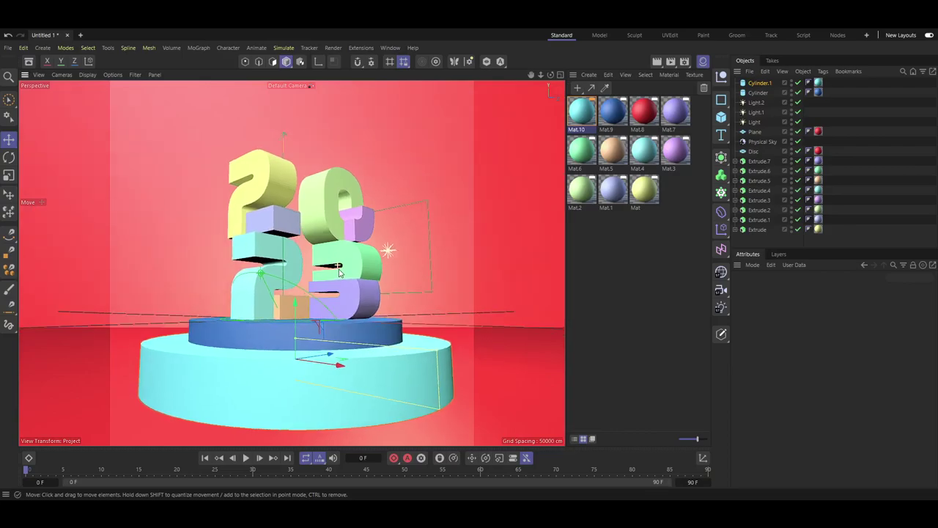
Zoom in and recentre on the 2023 digits, then render the active viewport
{"action": "scroll", "coordinate": [345, 270], "scroll_direction": "up", "scroll_amount": 3}
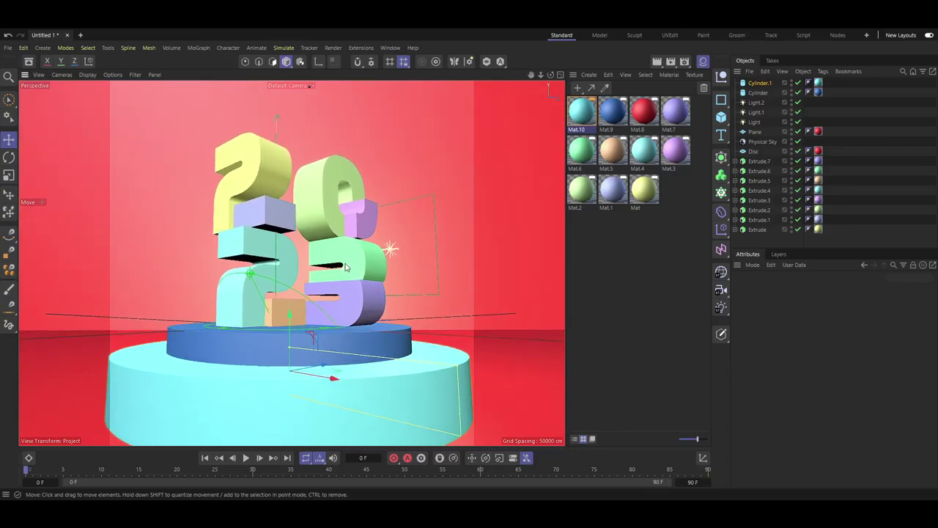
{"action": "scroll", "coordinate": [346, 266], "scroll_direction": "up", "scroll_amount": 1}
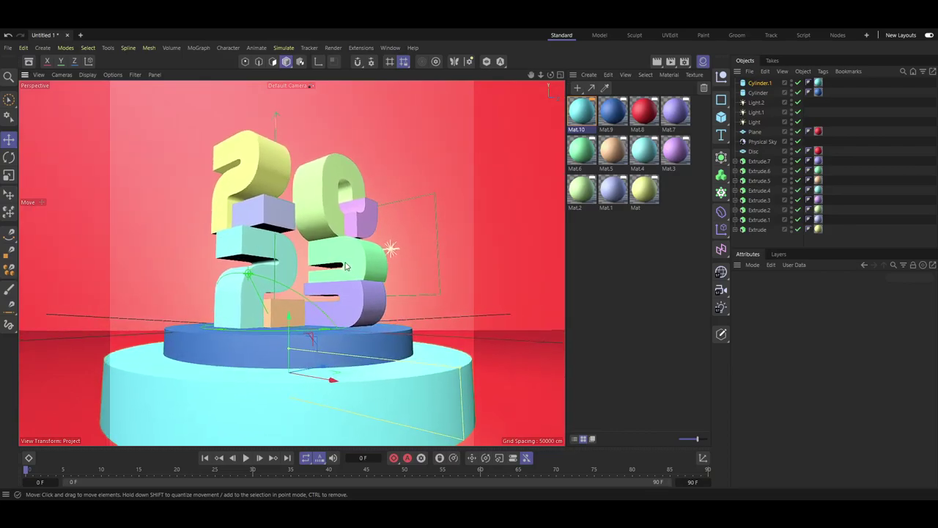
{"action": "scroll", "coordinate": [347, 266], "scroll_direction": "up", "scroll_amount": 1}
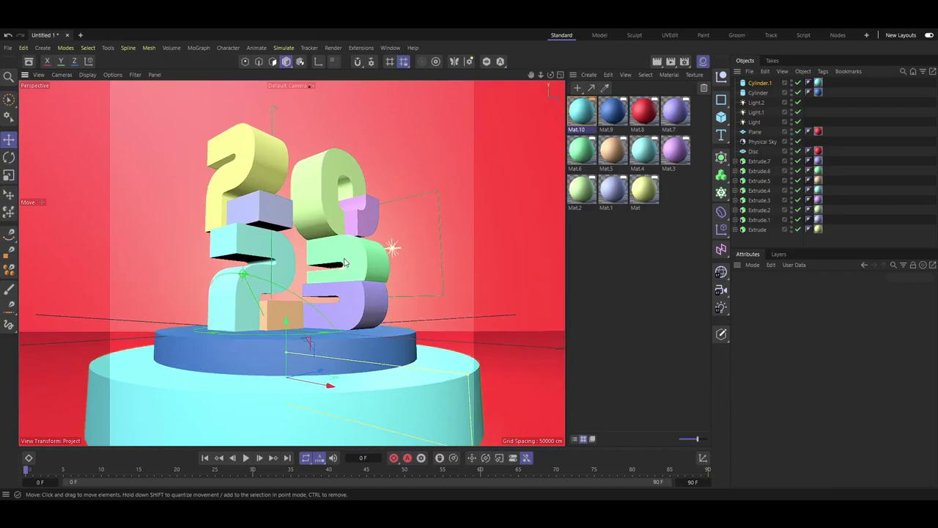
{"action": "scroll", "coordinate": [345, 263], "scroll_direction": "down", "scroll_amount": 1}
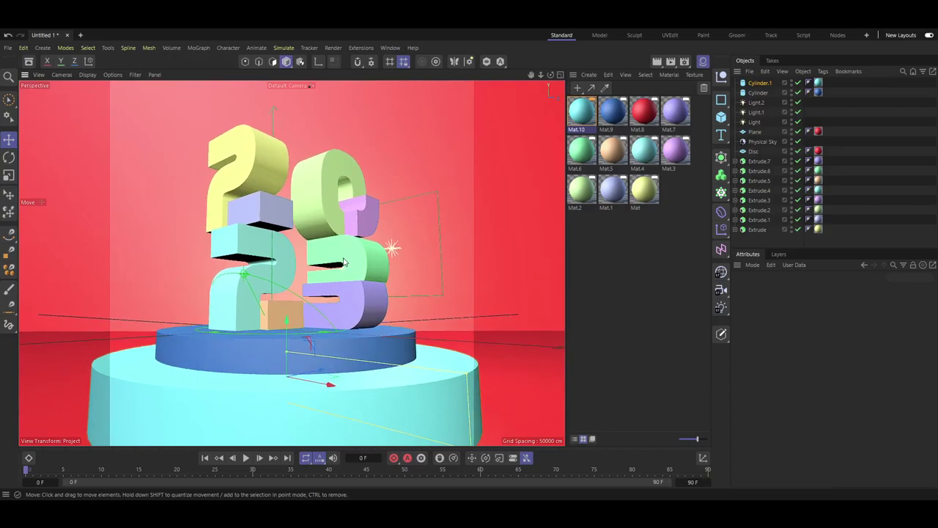
{"action": "scroll", "coordinate": [343, 262], "scroll_direction": "up", "scroll_amount": 1}
{"action": "scroll", "coordinate": [345, 257], "scroll_direction": "up", "scroll_amount": 1}
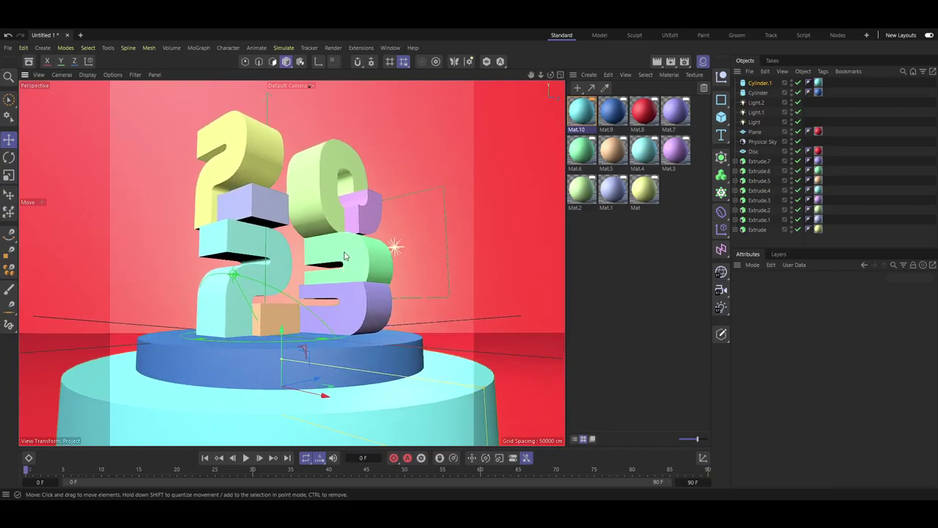
{"action": "middle_click_drag", "start_coordinate": [344, 253], "coordinate": [355, 253], "text": "alt"}
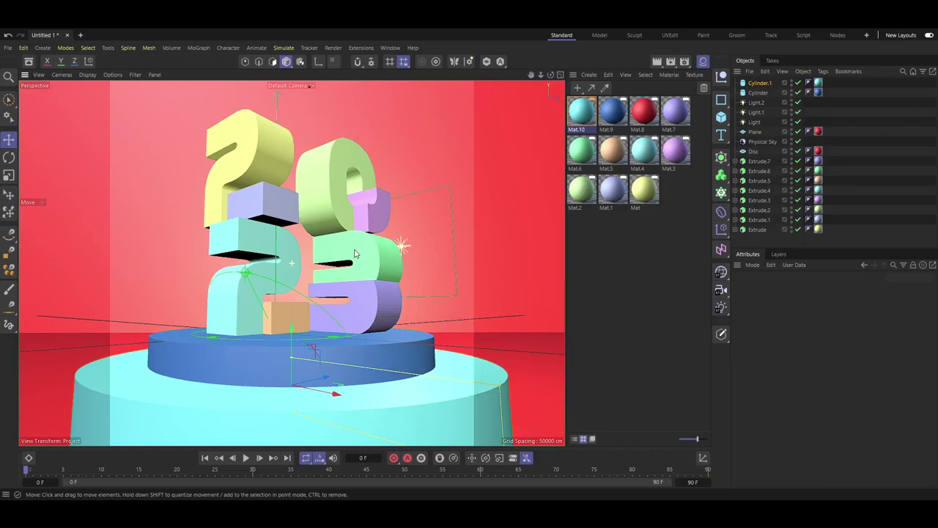
{"action": "left_click", "coordinate": [656, 61]}
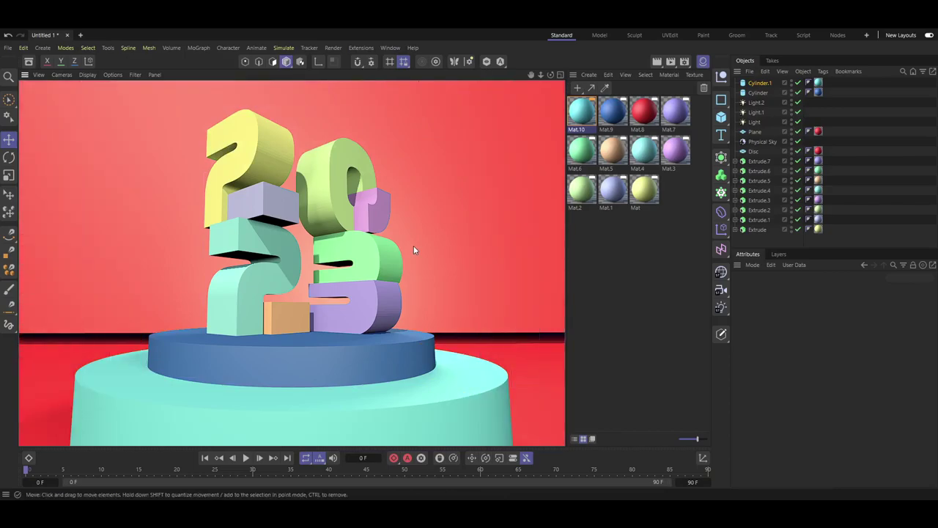
Lower the red backdrop plane, render a viewport preview, and orbit out overhead
{"action": "left_click", "coordinate": [755, 131]}
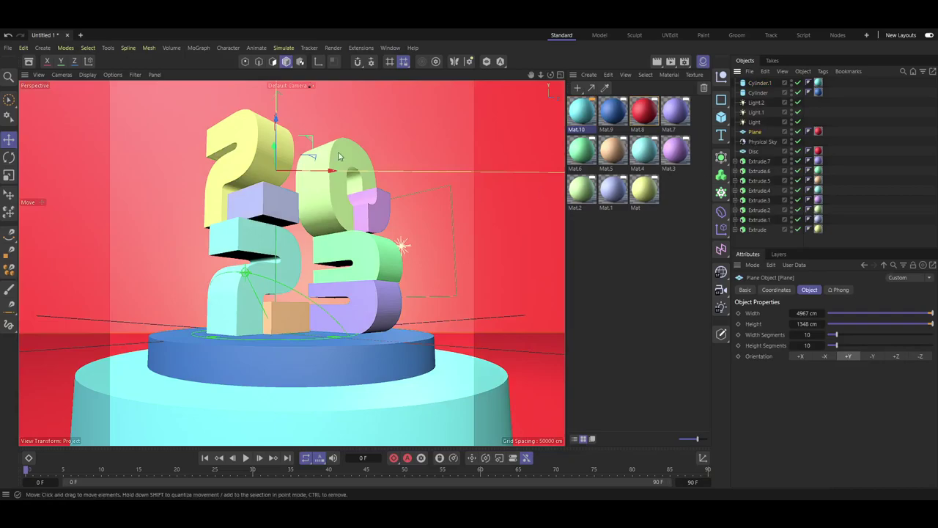
{"action": "left_click_drag", "start_coordinate": [281, 128], "coordinate": [278, 152]}
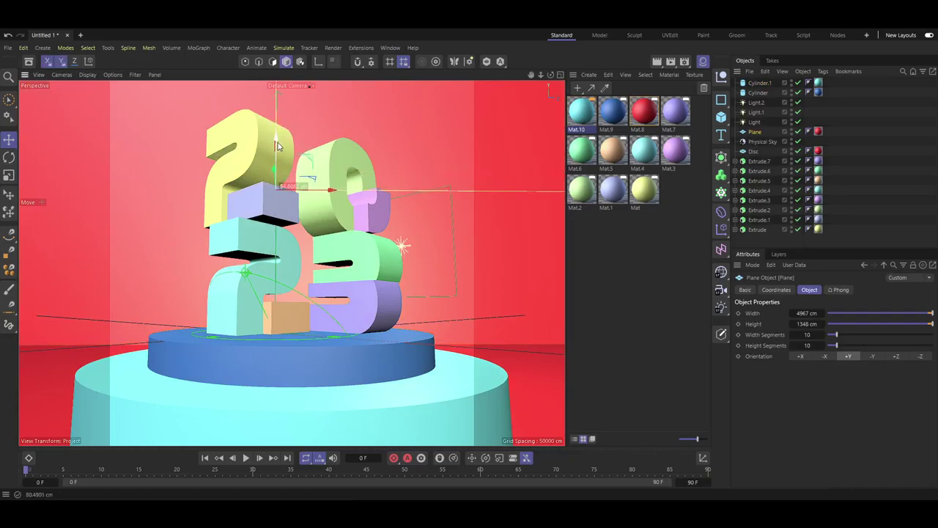
{"action": "left_click", "coordinate": [657, 62]}
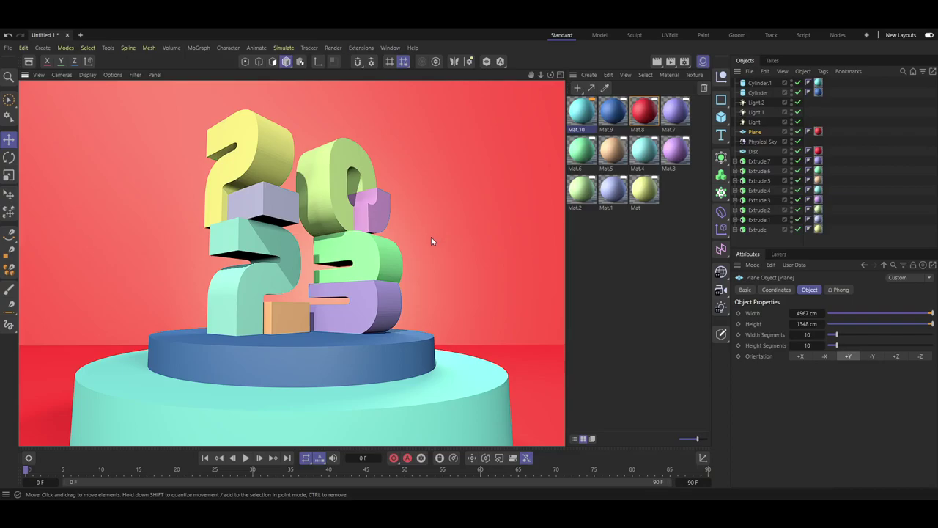
{"action": "left_click_drag", "start_coordinate": [414, 264], "coordinate": [340, 313], "text": "alt"}
Duplicate the light as Light.3 and tilt it toward the 2023 model
{"action": "left_click", "coordinate": [269, 292]}
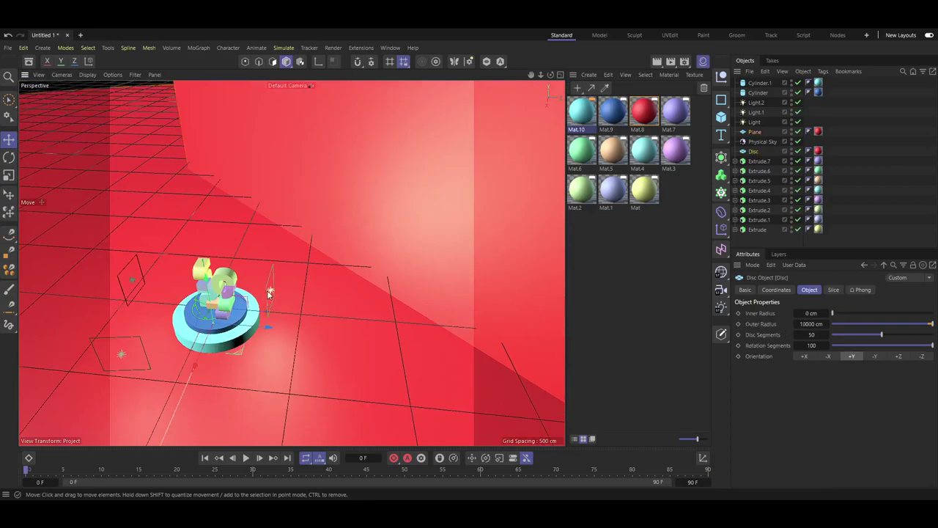
{"action": "left_click", "coordinate": [756, 123]}
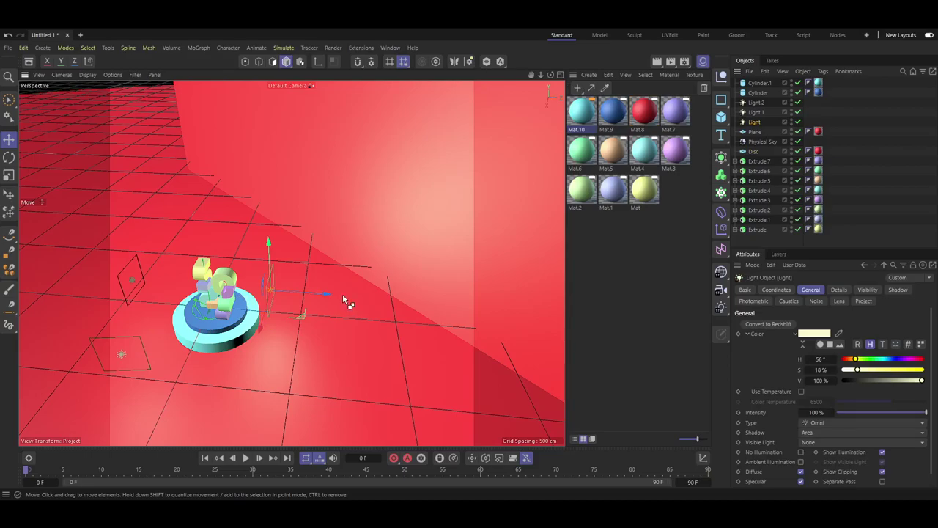
{"action": "mouse_move", "coordinate": [325, 294]}
{"action": "left_mouse_down", "text": "ctrl"}
{"action": "mouse_move", "coordinate": [361, 296]}
{"action": "mouse_move", "coordinate": [317, 294]}
{"action": "left_mouse_up", "text": "ctrl"}
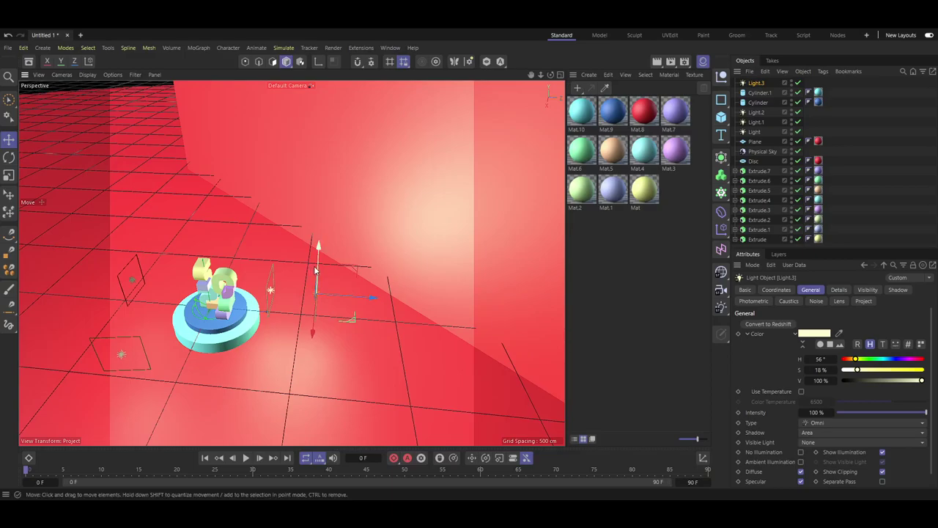
{"action": "left_click", "coordinate": [9, 158]}
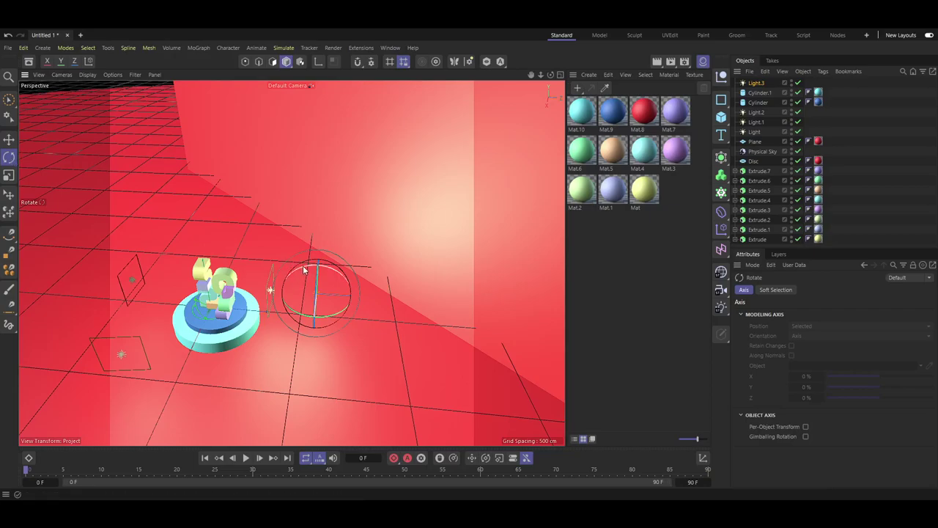
{"action": "mouse_move", "coordinate": [301, 265]}
{"action": "left_mouse_down"}
{"action": "mouse_move", "coordinate": [288, 263]}
{"action": "mouse_move", "coordinate": [320, 281]}
{"action": "mouse_move", "coordinate": [314, 295]}
{"action": "left_mouse_up"}
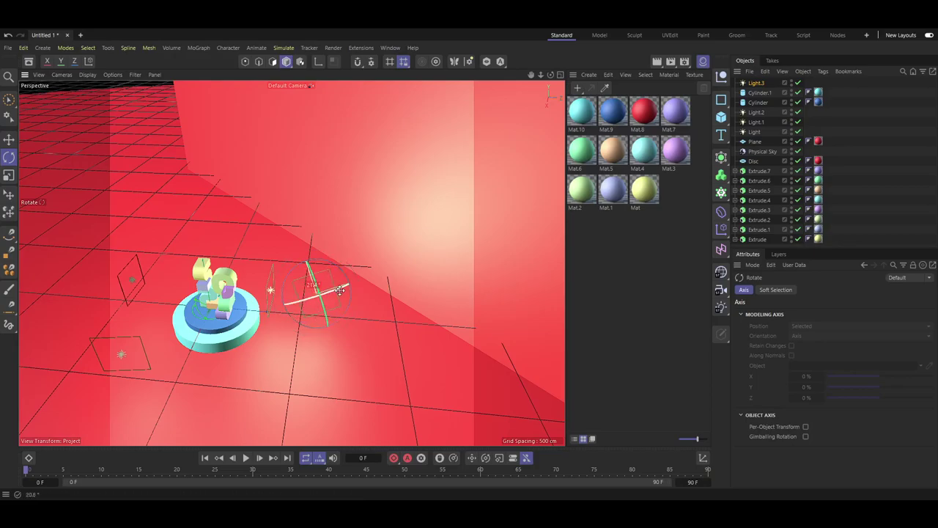
Move Light.3 above and right of the pedestal and adjust its size
{"action": "mouse_move", "coordinate": [322, 290]}
{"action": "left_mouse_down", "text": "alt"}
{"action": "mouse_move", "coordinate": [351, 280]}
{"action": "mouse_move", "coordinate": [302, 281]}
{"action": "left_mouse_up", "text": "alt"}
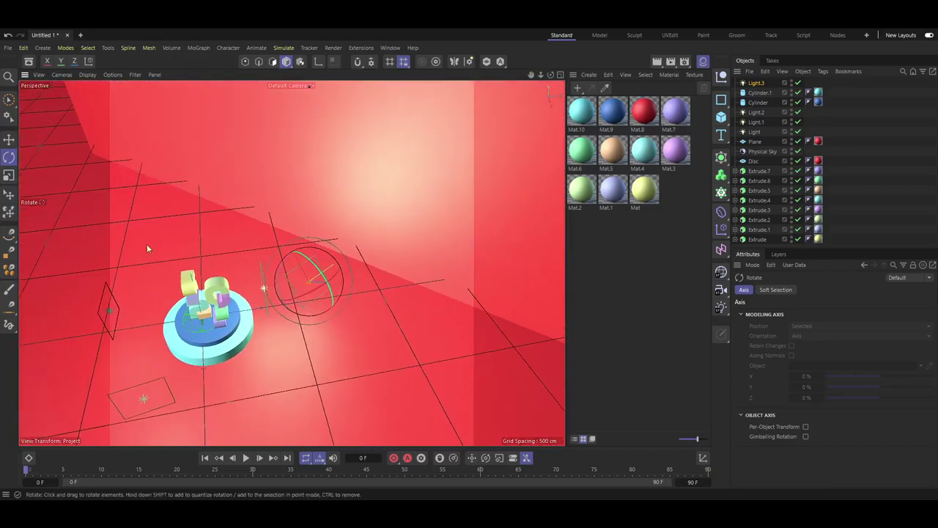
{"action": "left_click", "coordinate": [9, 139]}
{"action": "mouse_move", "coordinate": [335, 283]}
{"action": "left_mouse_down"}
{"action": "mouse_move", "coordinate": [310, 266]}
{"action": "mouse_move", "coordinate": [355, 218]}
{"action": "left_mouse_up"}
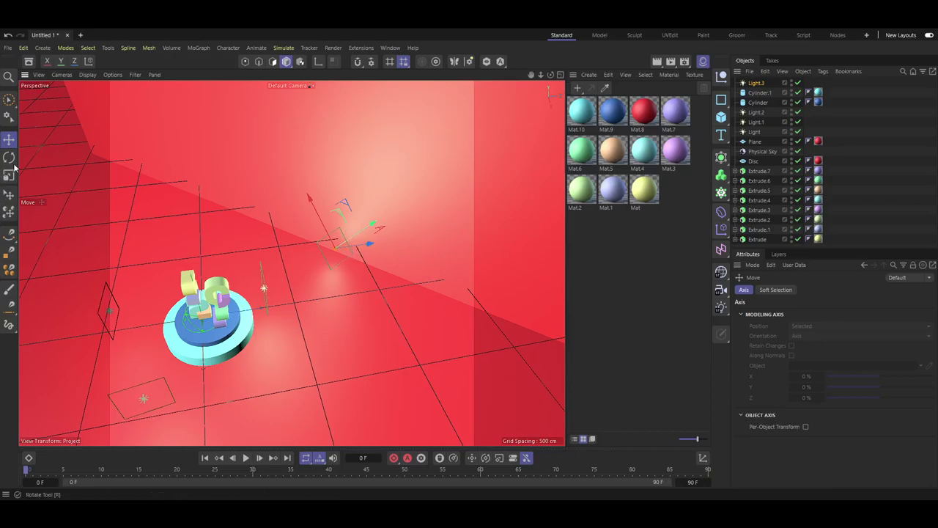
{"action": "key", "text": "t"}
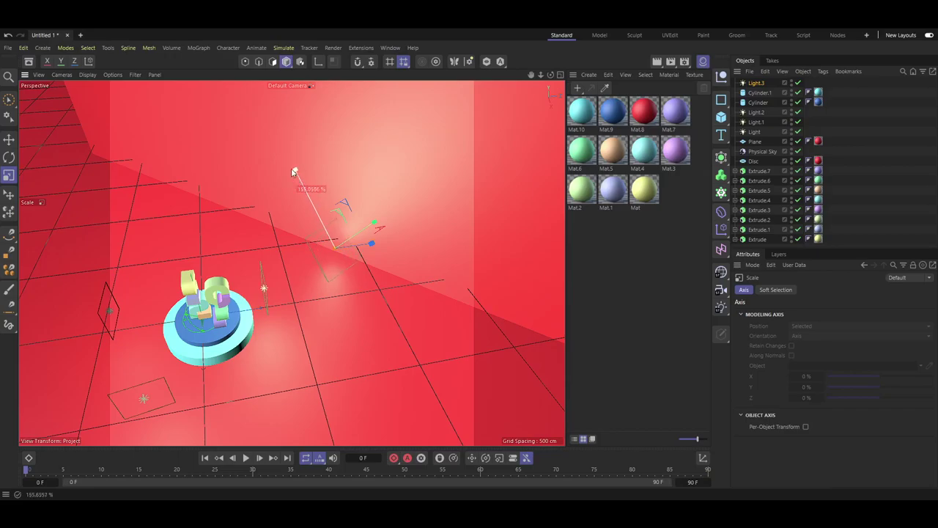
{"action": "left_click_drag", "start_coordinate": [311, 199], "coordinate": [308, 197]}
Undo the added Sky object and raise Light.3's intensity to 164%
{"action": "left_click", "coordinate": [722, 272]}
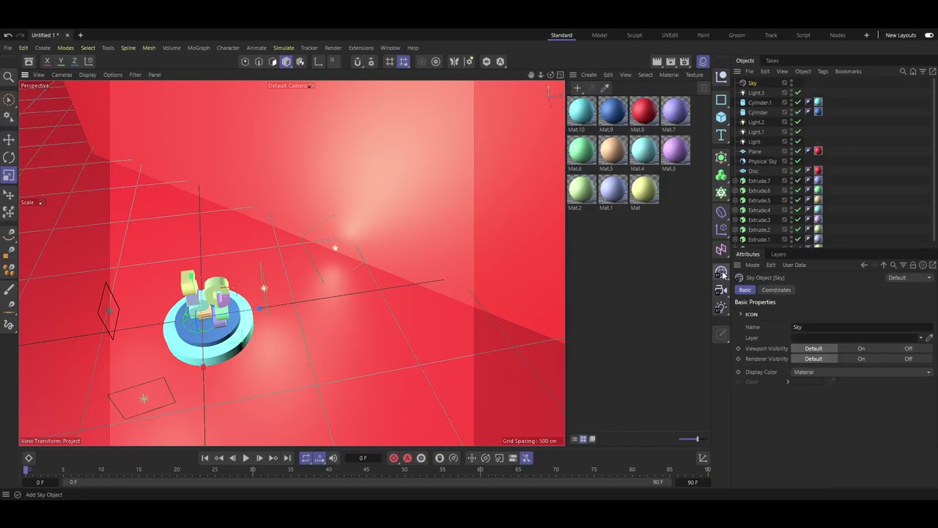
{"action": "key", "text": "ctrl+z"}
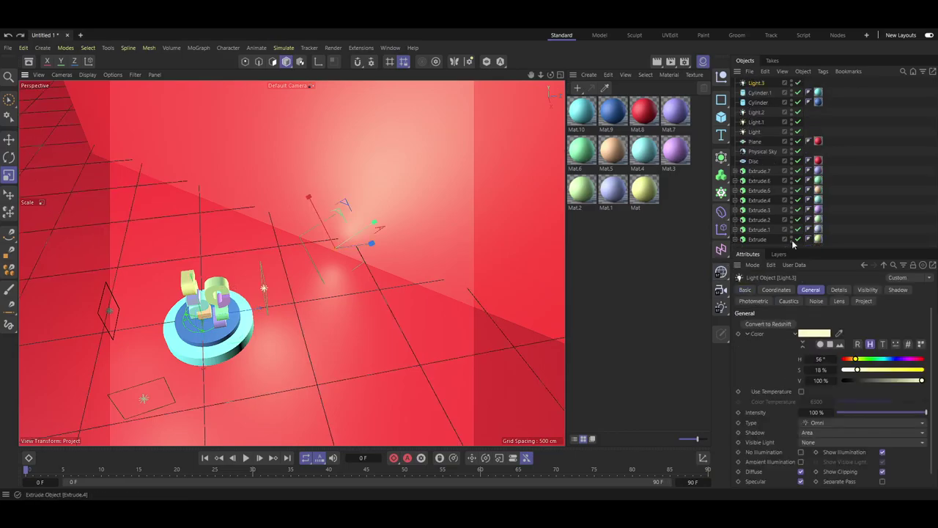
{"action": "left_click_drag", "start_coordinate": [813, 414], "coordinate": [832, 412]}
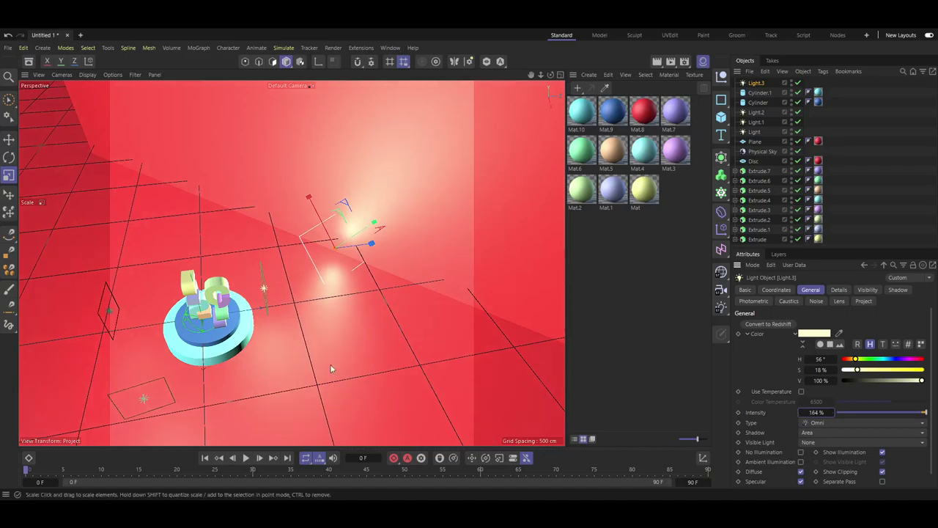
{"action": "left_click_drag", "start_coordinate": [330, 364], "coordinate": [405, 257], "text": "alt"}
Zoom, orbit and pan close to the 2023 digits, lowering the view to pedestal-top level
{"action": "scroll", "coordinate": [232, 272], "scroll_direction": "up", "scroll_amount": 10}
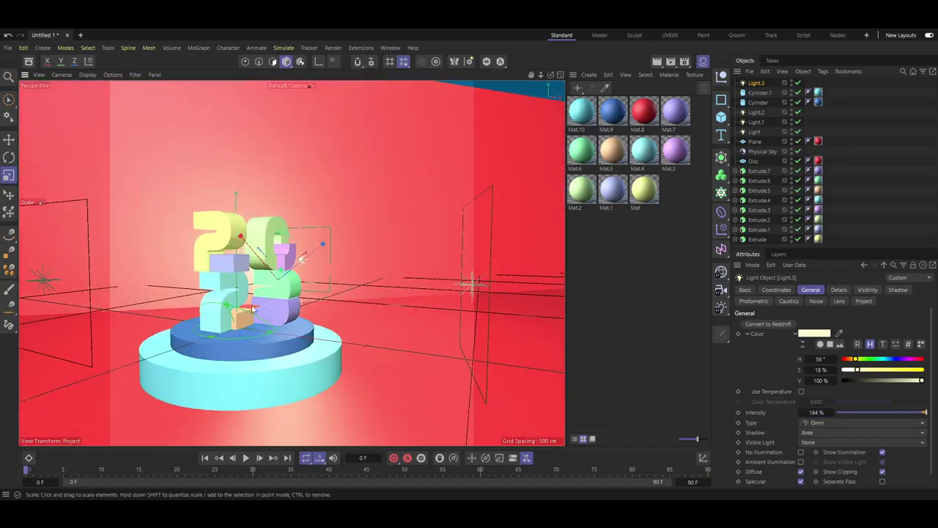
{"action": "mouse_move", "coordinate": [233, 272]}
{"action": "left_mouse_down", "text": "alt"}
{"action": "mouse_move", "coordinate": [198, 286]}
{"action": "mouse_move", "coordinate": [209, 280]}
{"action": "left_mouse_up", "text": "alt"}
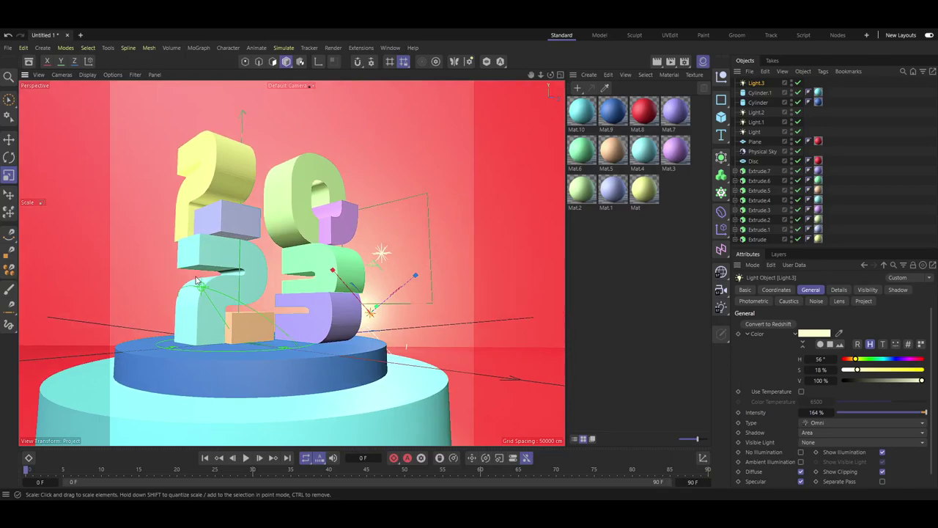
{"action": "middle_click_drag", "start_coordinate": [220, 278], "coordinate": [258, 273], "text": "alt"}
{"action": "scroll", "coordinate": [327, 278], "scroll_direction": "up", "scroll_amount": 1}
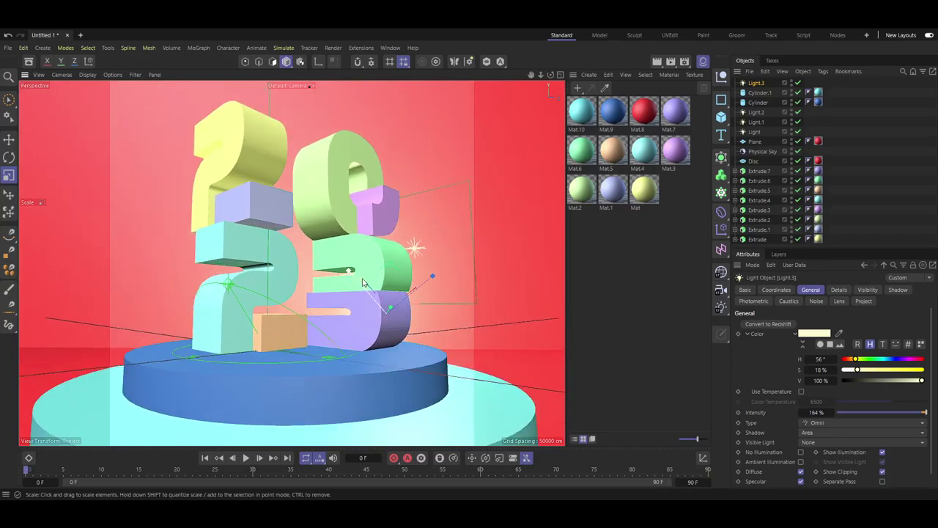
{"action": "left_click_drag", "start_coordinate": [345, 277], "coordinate": [323, 282], "text": "alt"}
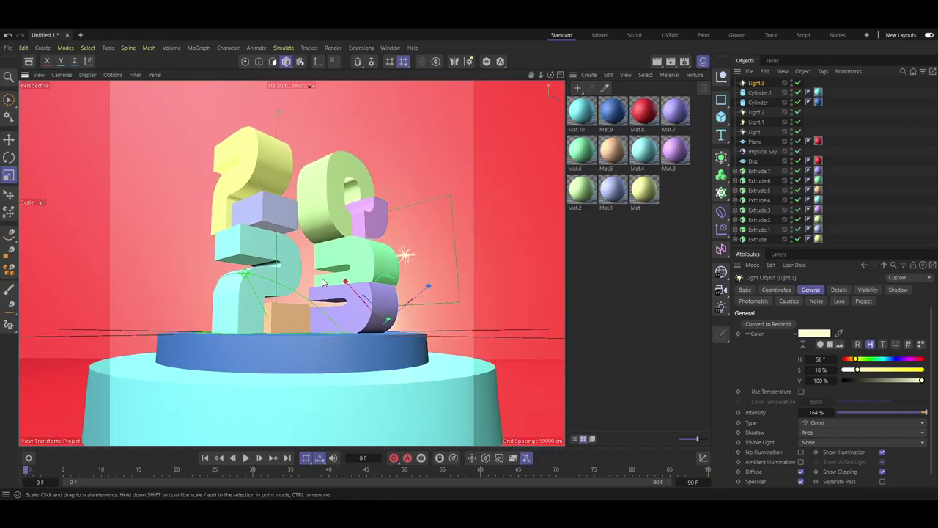
{"action": "left_click_drag", "start_coordinate": [322, 283], "coordinate": [331, 278], "text": "alt"}
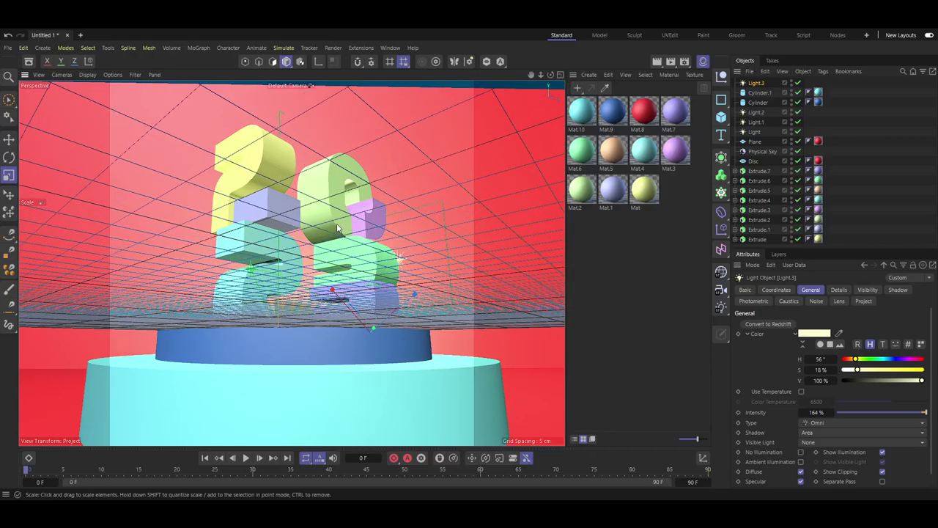
{"action": "scroll", "coordinate": [337, 229], "scroll_direction": "up", "scroll_amount": 2}
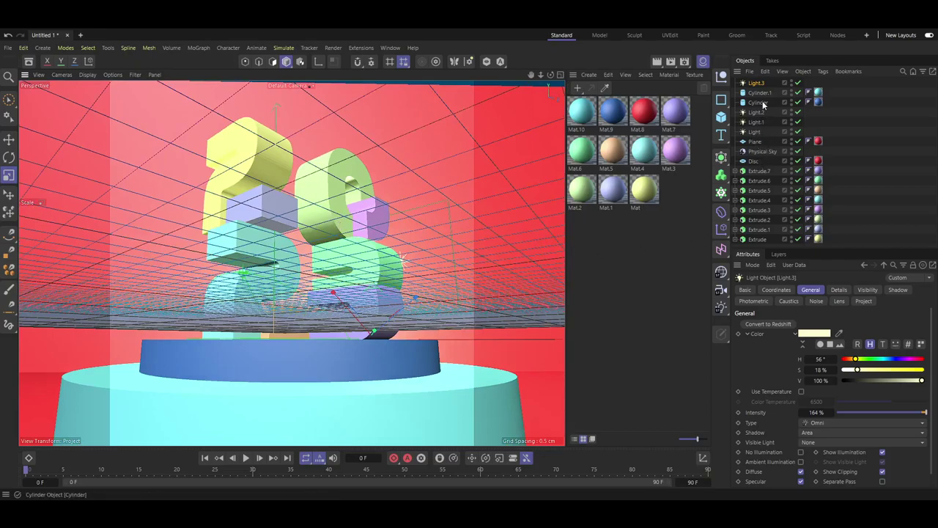
Raise the backdrop Plane's height to 1817 cm, then preview and start the final render
{"action": "left_click", "coordinate": [765, 141]}
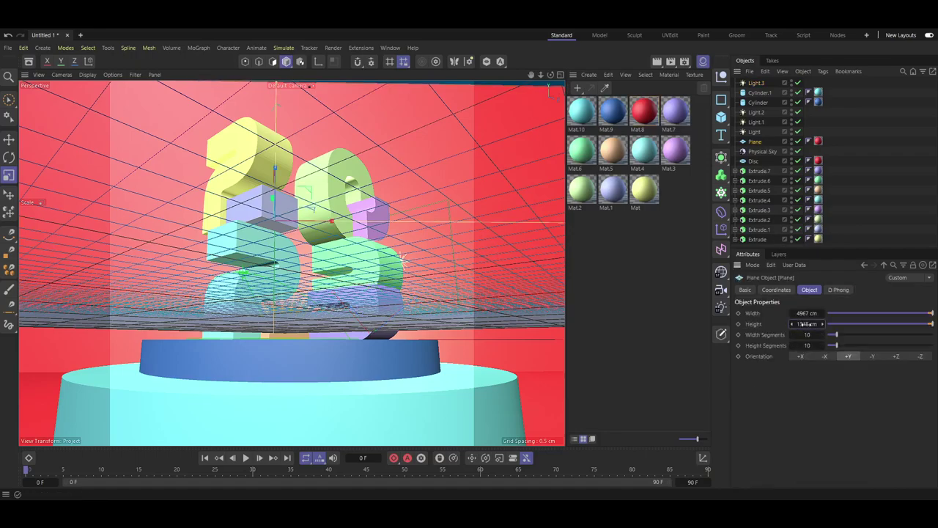
{"action": "left_click_drag", "start_coordinate": [806, 327], "coordinate": [806, 308]}
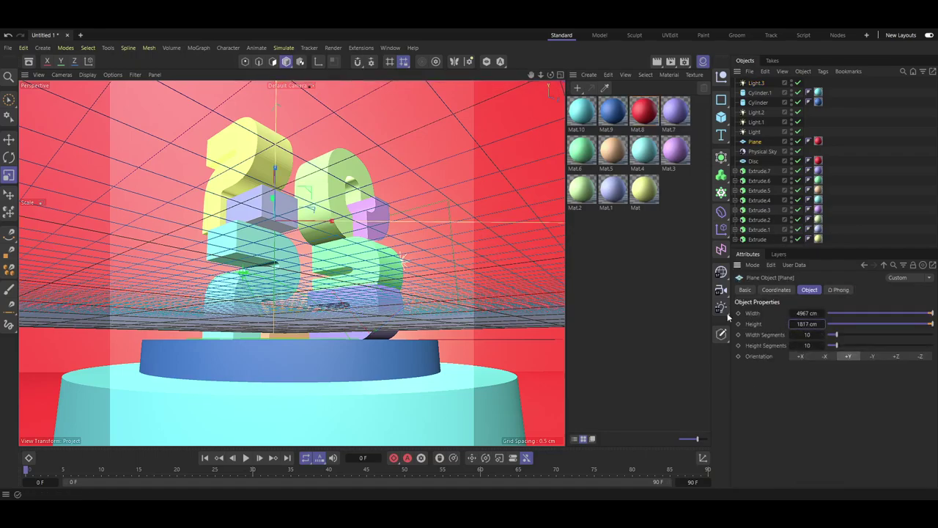
{"action": "left_click", "coordinate": [669, 60]}
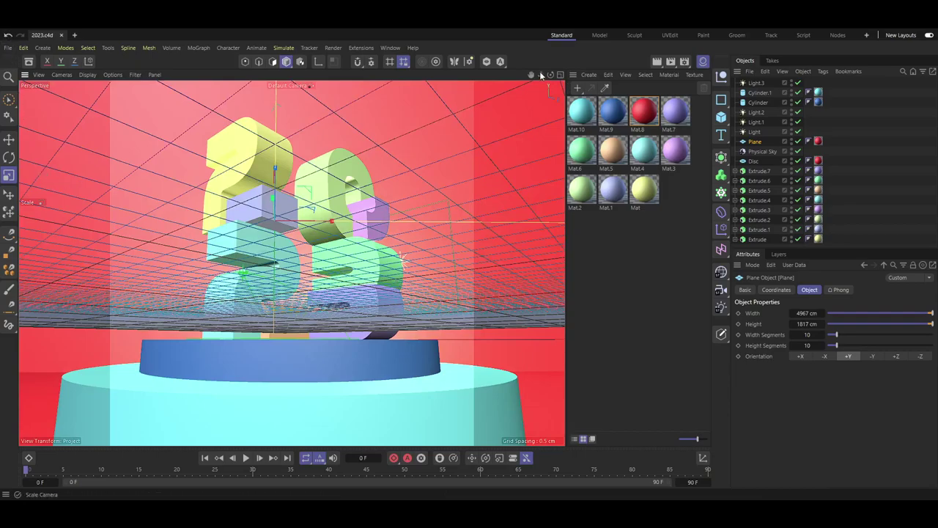
{"action": "left_click", "coordinate": [676, 62]}
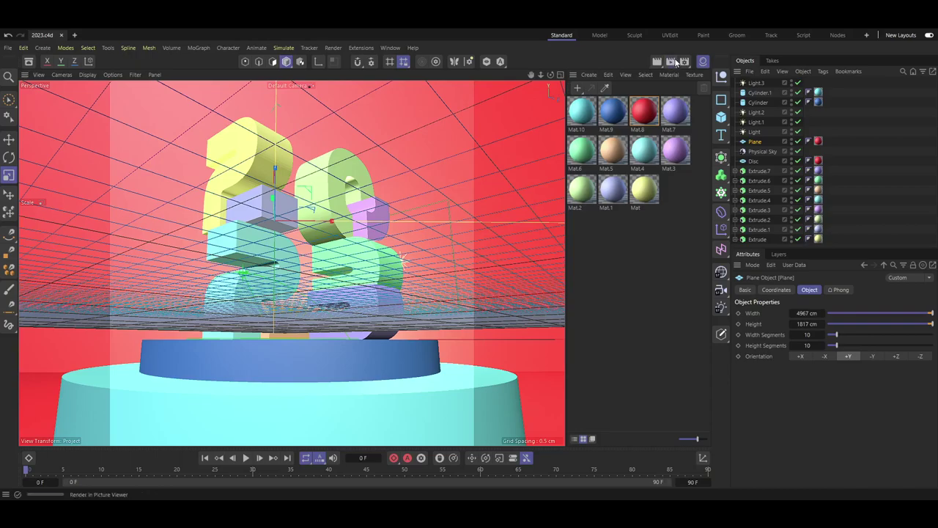